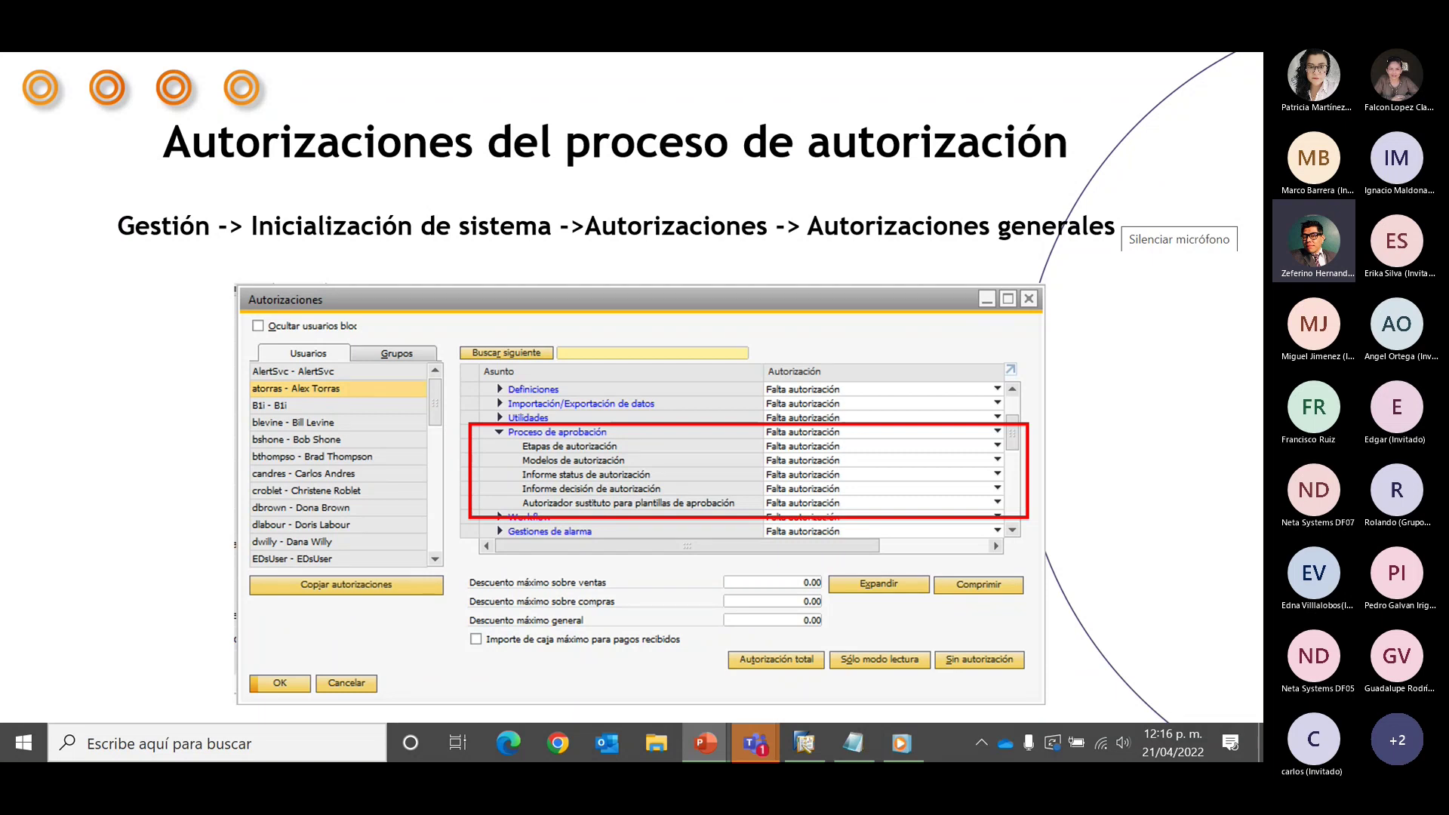
Switch to SAP Business One, discard the Parametrizaciones generales window and open the Etapas de autorización definitions under Proceso de aprobación
{"action": "key", "text": "Right"}
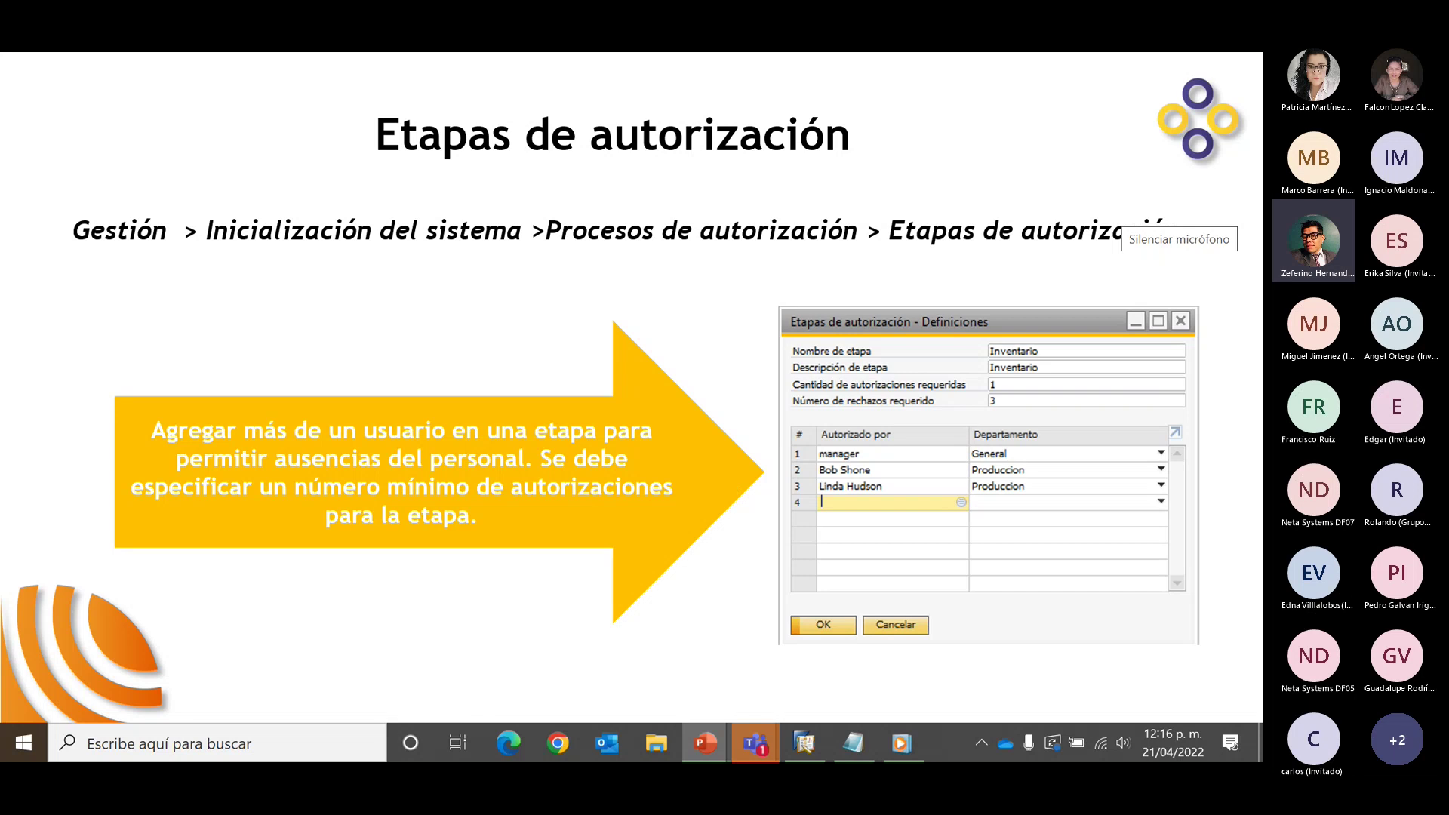
{"action": "left_click", "coordinate": [811, 742]}
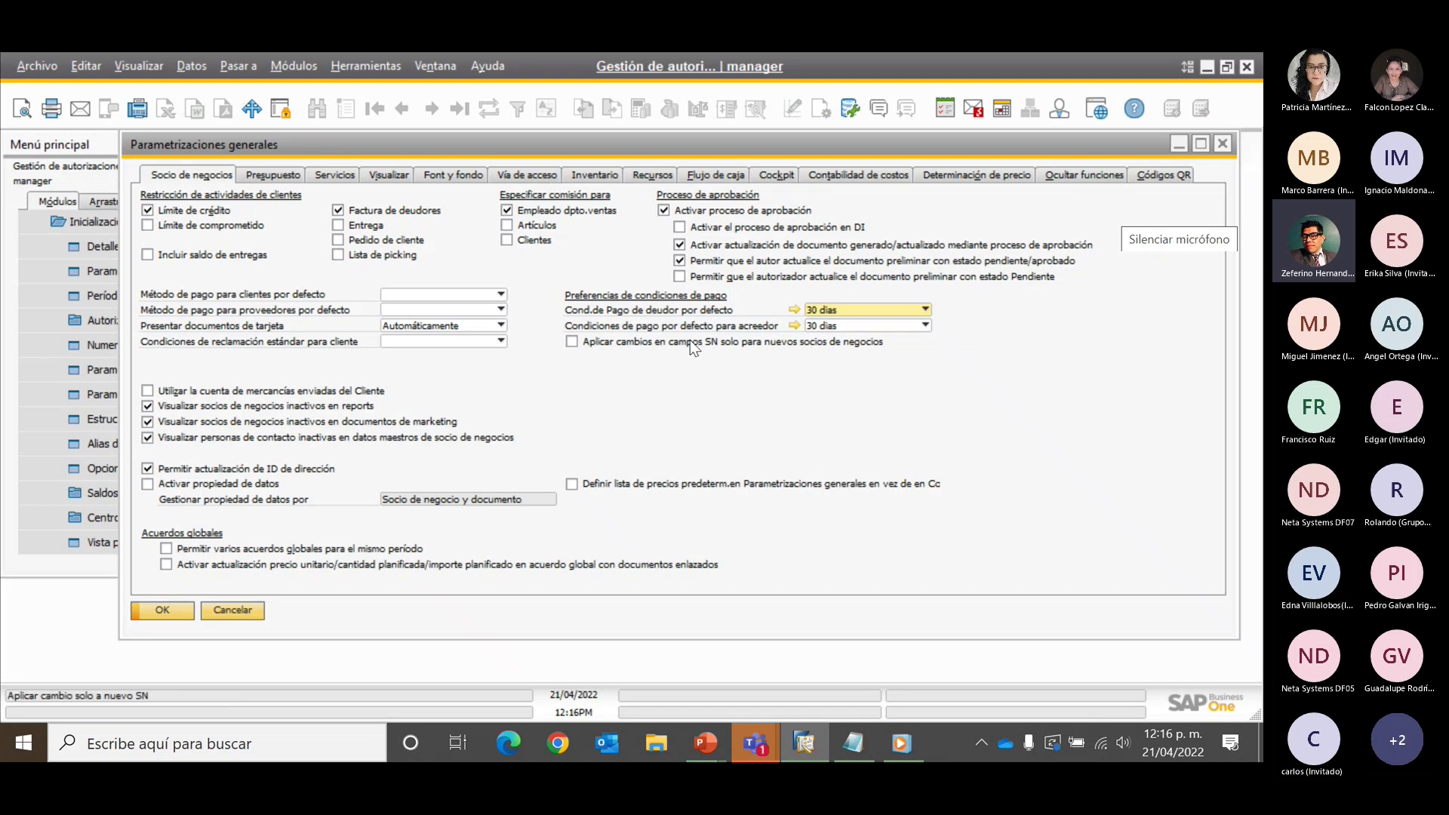
{"action": "left_click", "coordinate": [251, 612]}
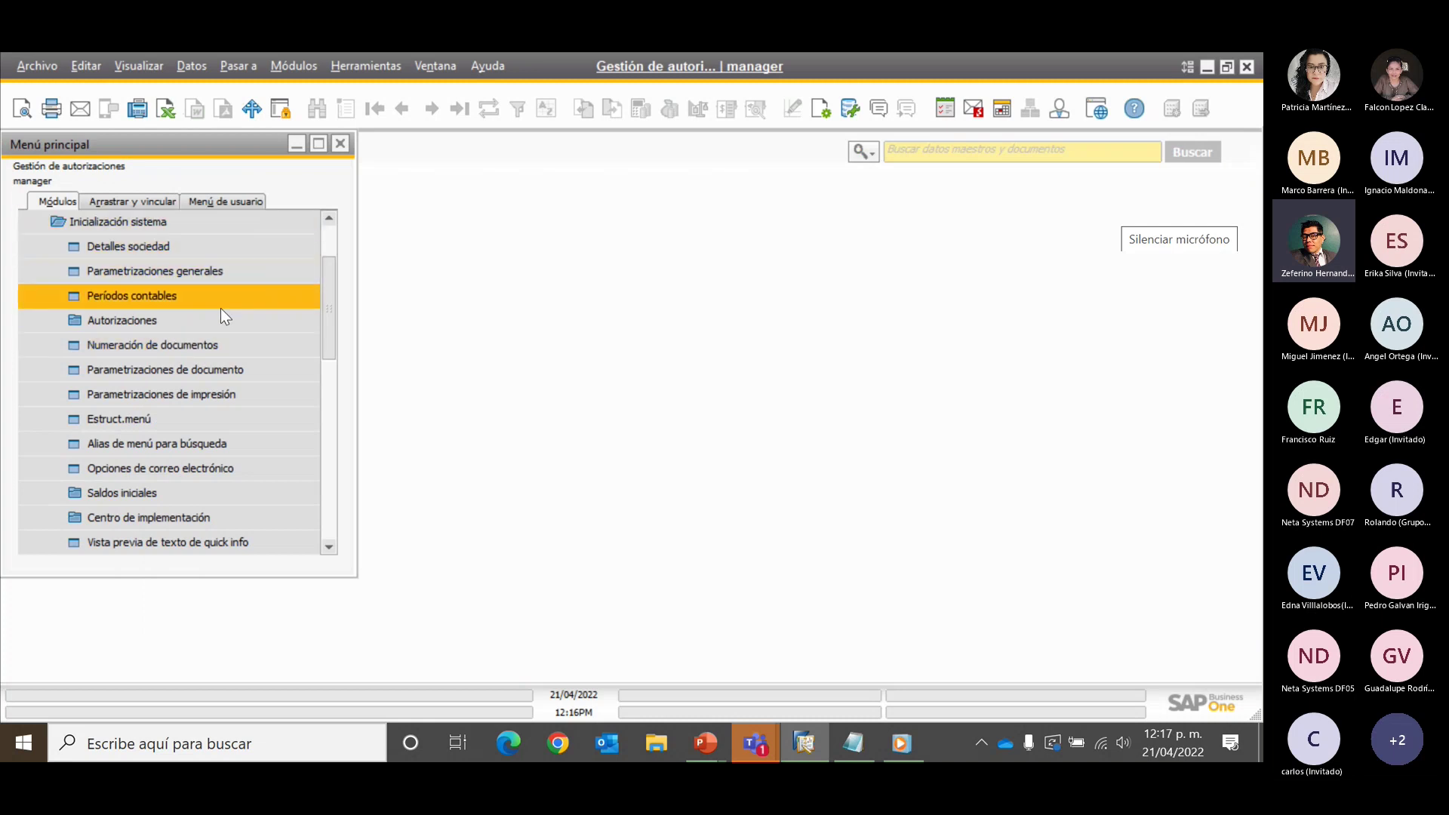
{"action": "left_click", "coordinate": [211, 221]}
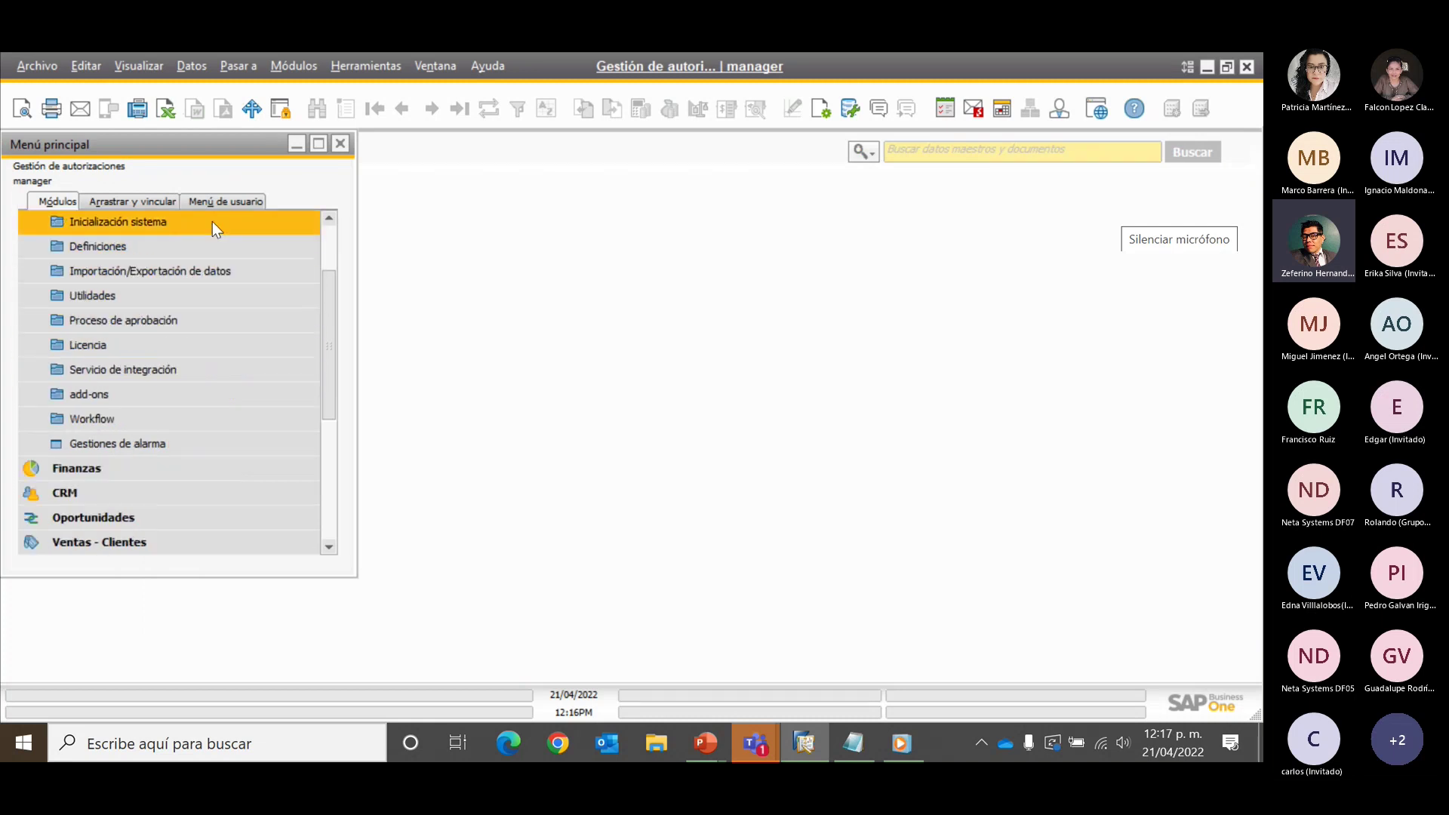
{"action": "left_click", "coordinate": [174, 318]}
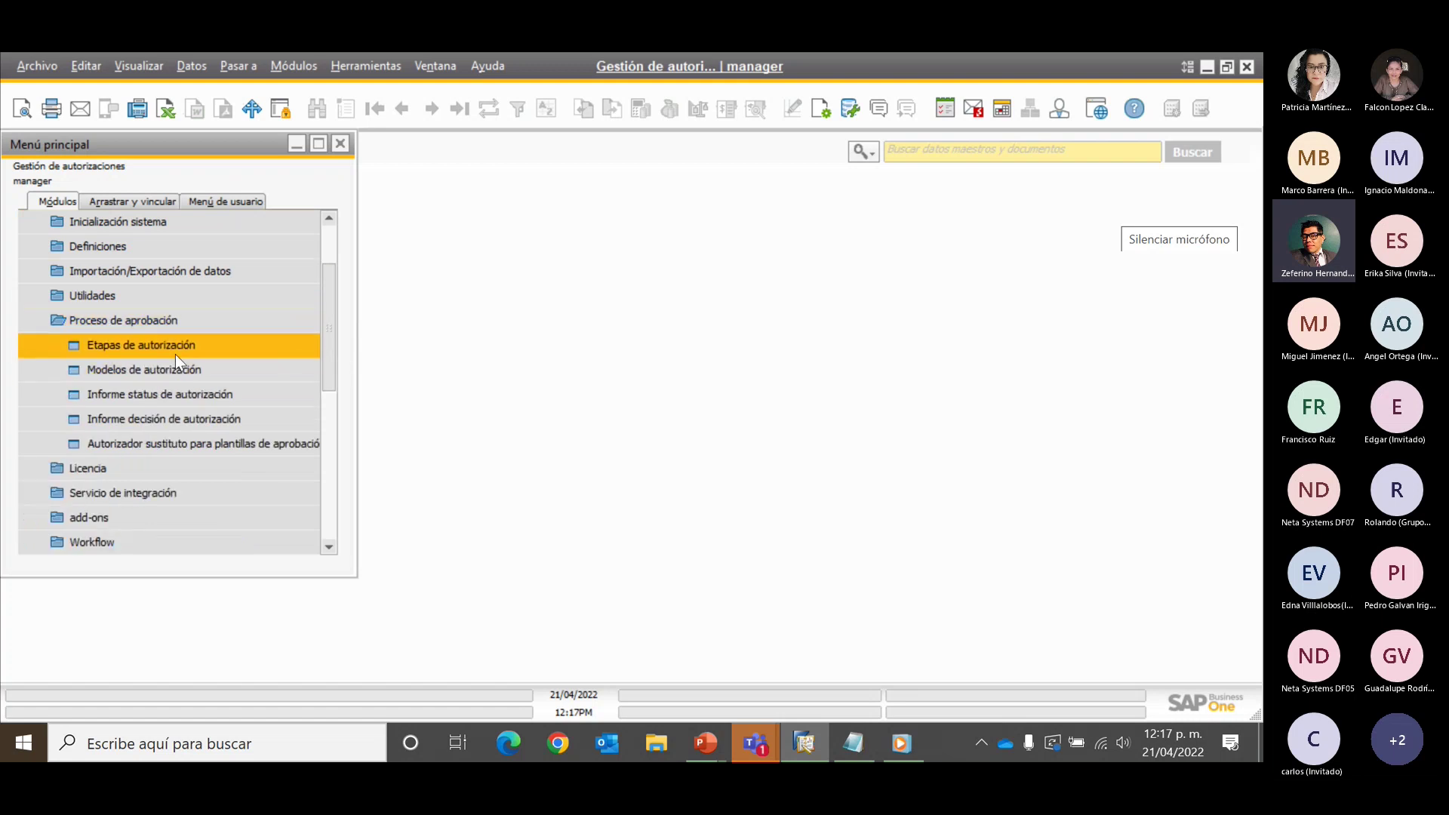
{"action": "left_click", "coordinate": [178, 350]}
{"action": "left_click_drag", "start_coordinate": [492, 233], "coordinate": [615, 242]}
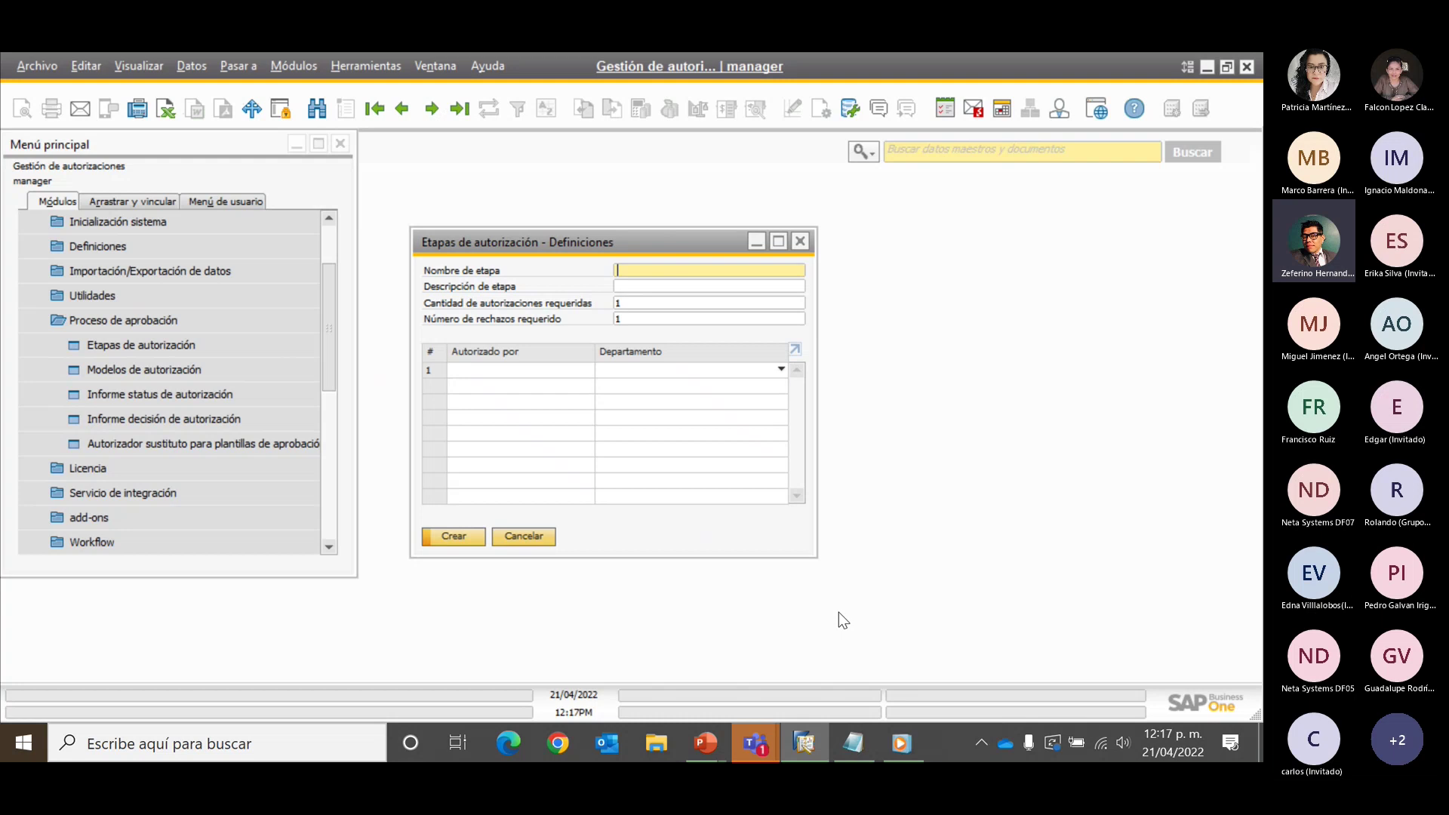
Browse back to the Solicitud de compra stage, examine its required approvals and rejections, and return to the PowerPoint slideshow
{"action": "left_click", "coordinate": [406, 114]}
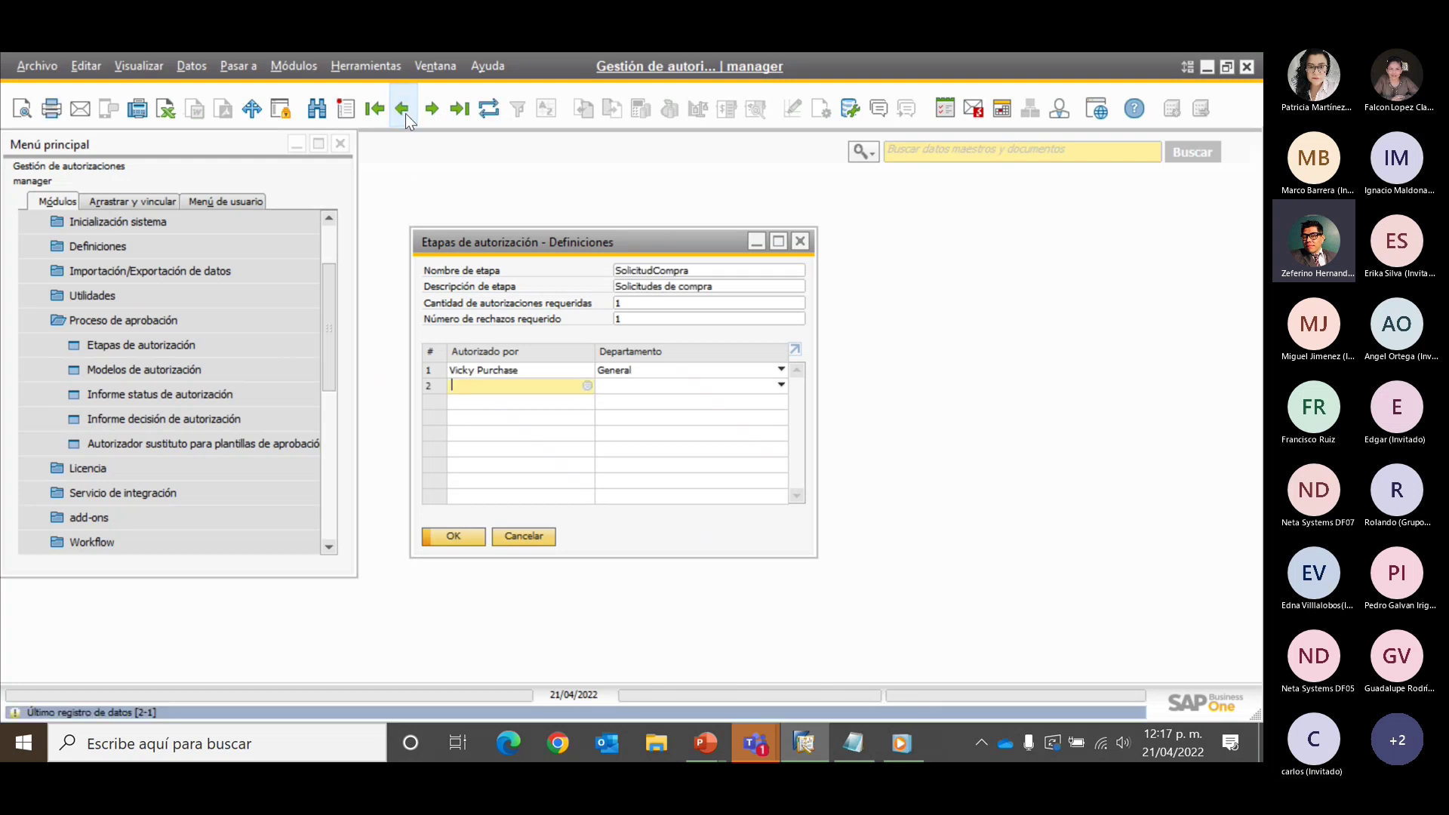
{"action": "left_click", "coordinate": [406, 113]}
{"action": "left_click", "coordinate": [405, 114]}
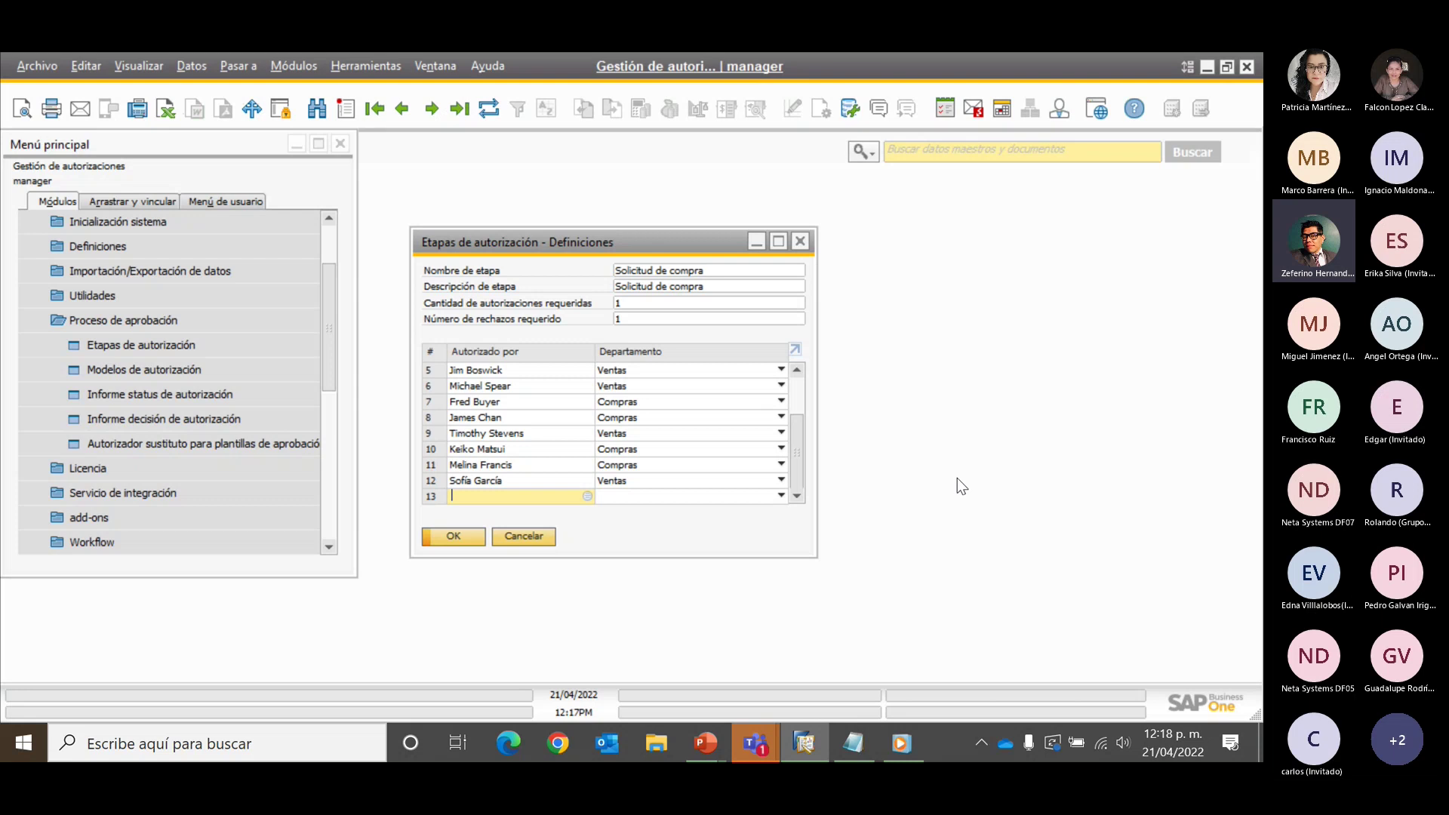
{"action": "left_click", "coordinate": [649, 304]}
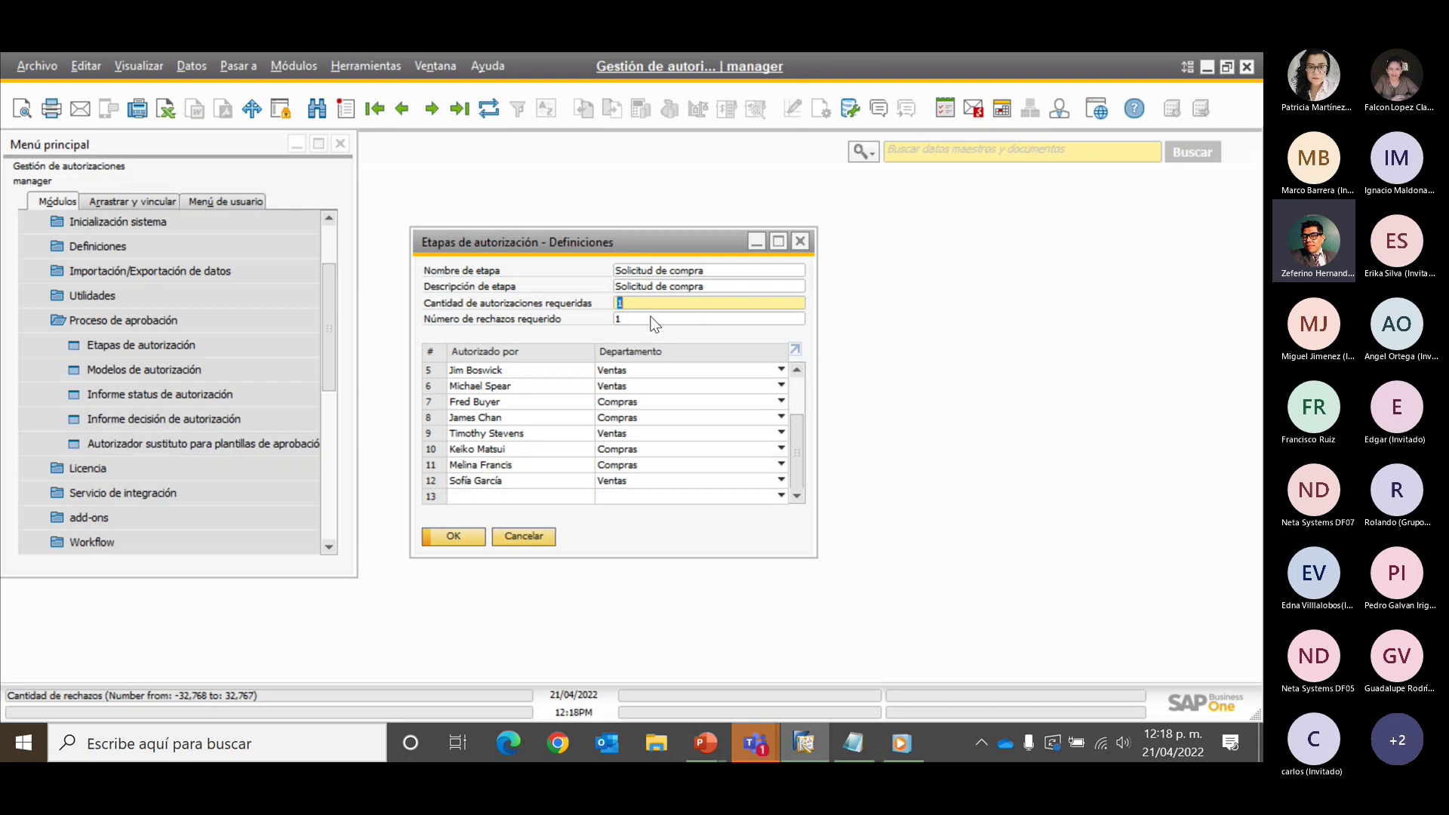
{"action": "left_click", "coordinate": [652, 318]}
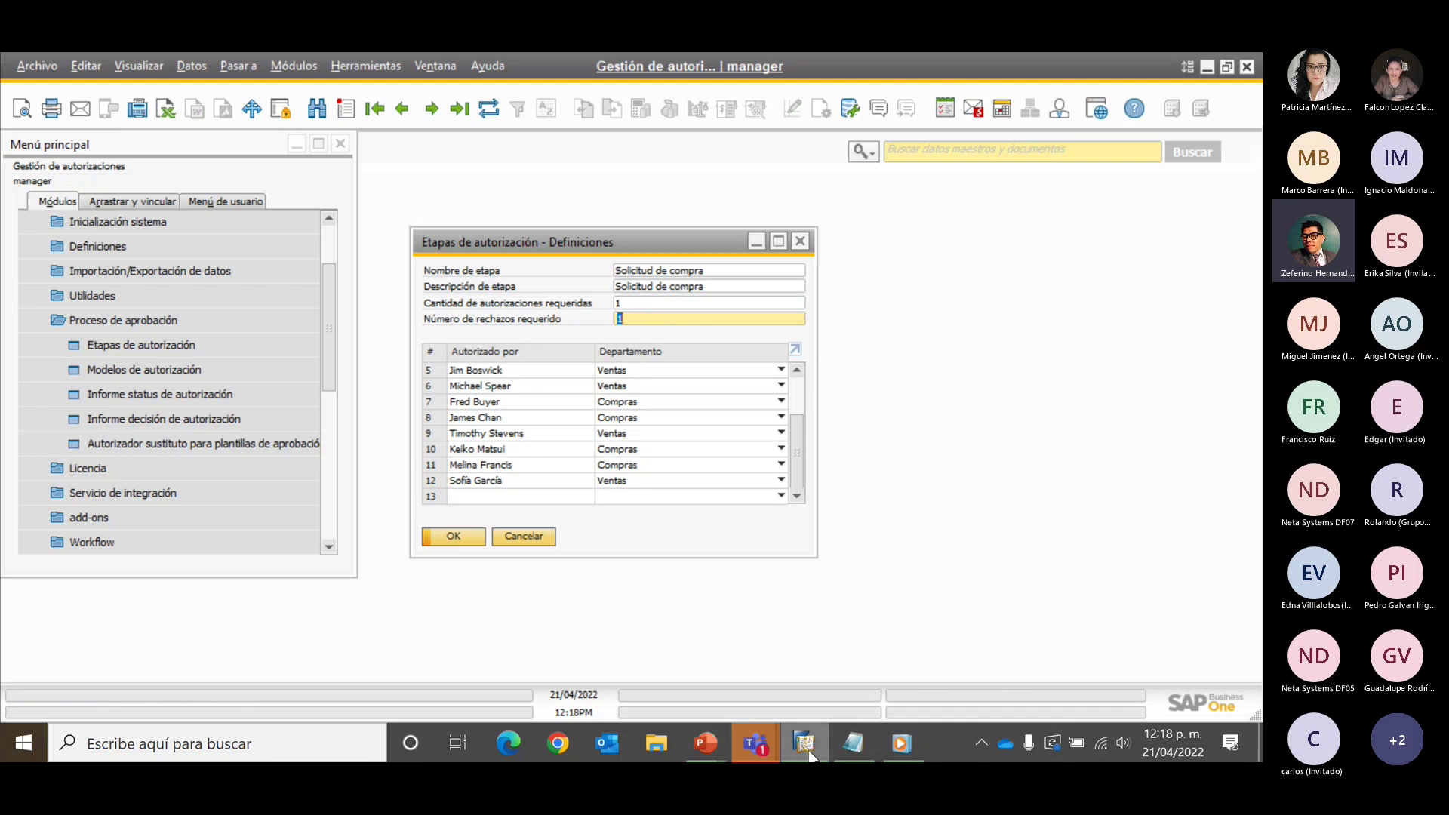
{"action": "mouse_move", "coordinate": [699, 743]}
{"action": "left_click", "coordinate": [811, 687]}
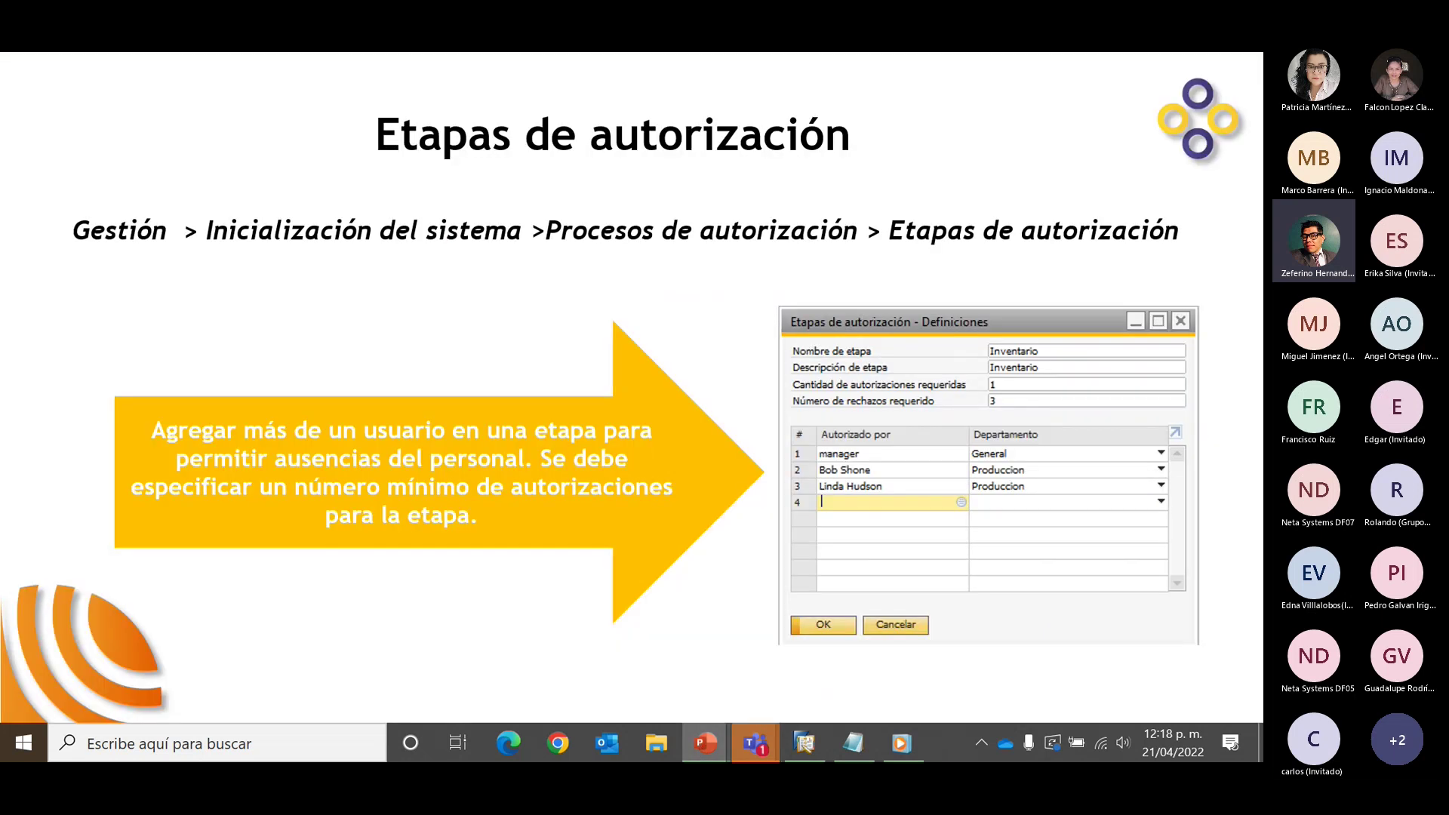
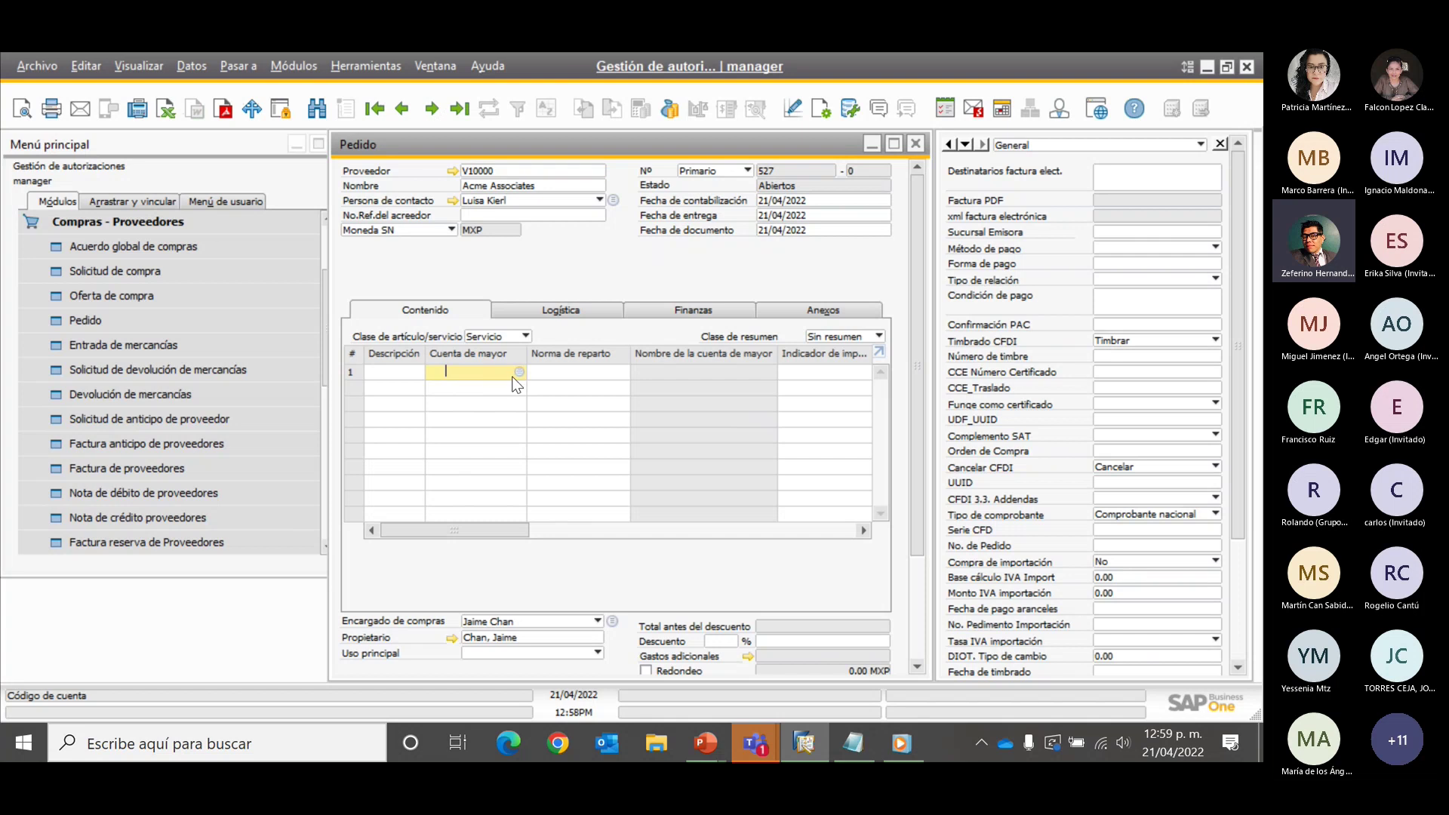
Fill the service purchase order's first line with the Caja ledger account and a total of 500
{"action": "left_click", "coordinate": [520, 372]}
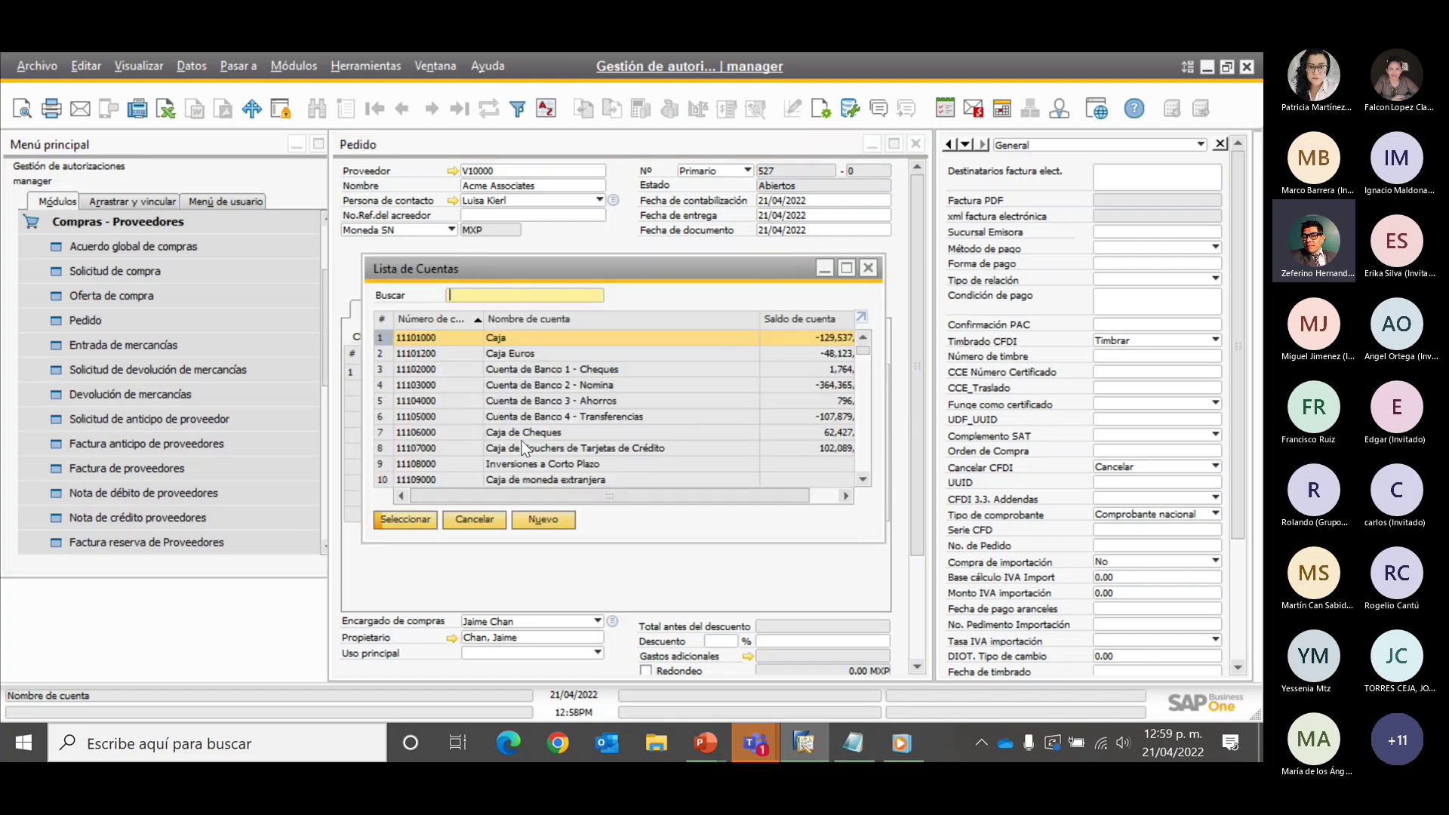
{"action": "left_click", "coordinate": [418, 525]}
{"action": "left_click_drag", "start_coordinate": [452, 531], "coordinate": [515, 537]}
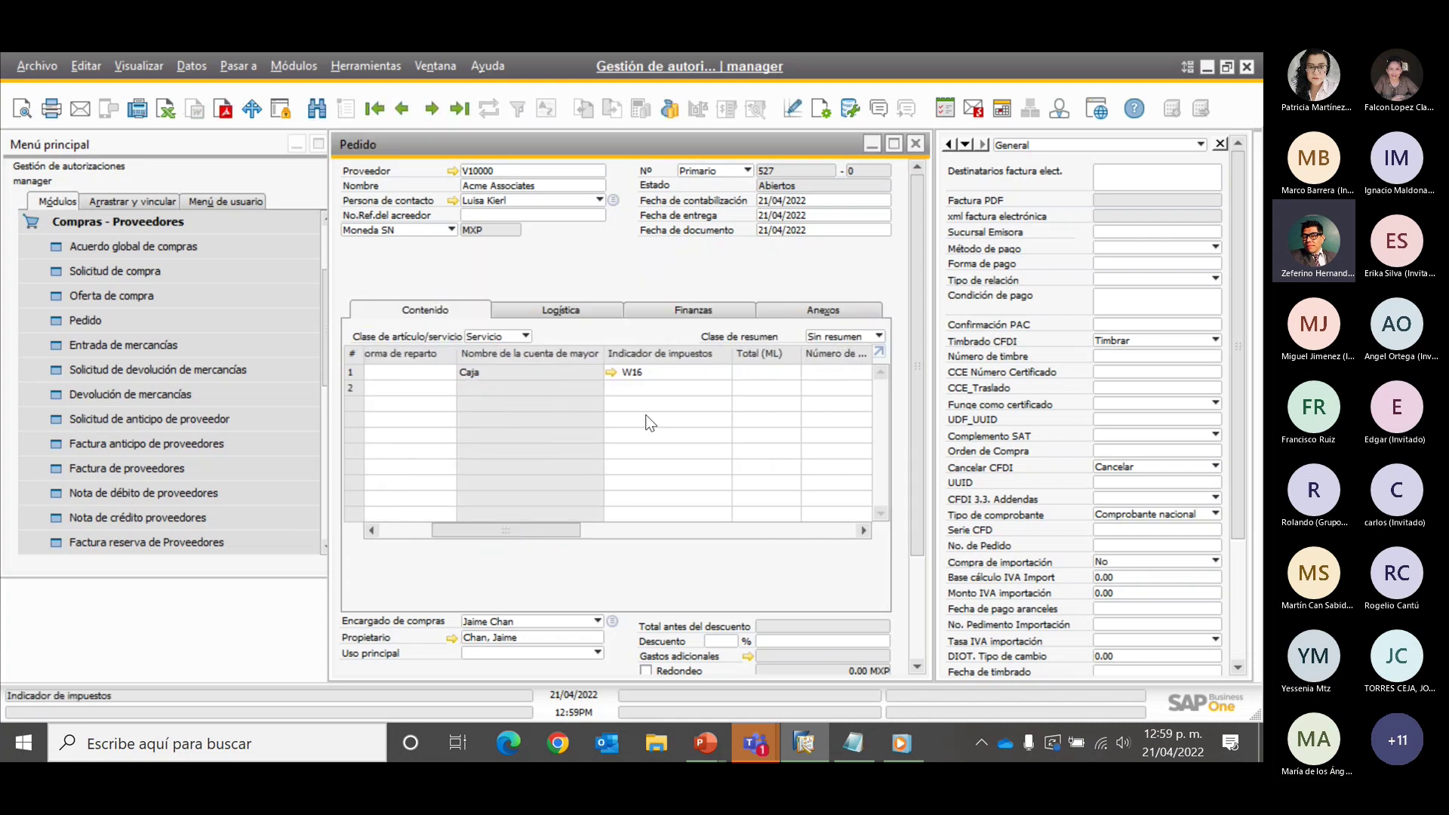
{"action": "left_click", "coordinate": [754, 373]}
{"action": "type", "text": "500"}
{"action": "key", "text": "Tab"}
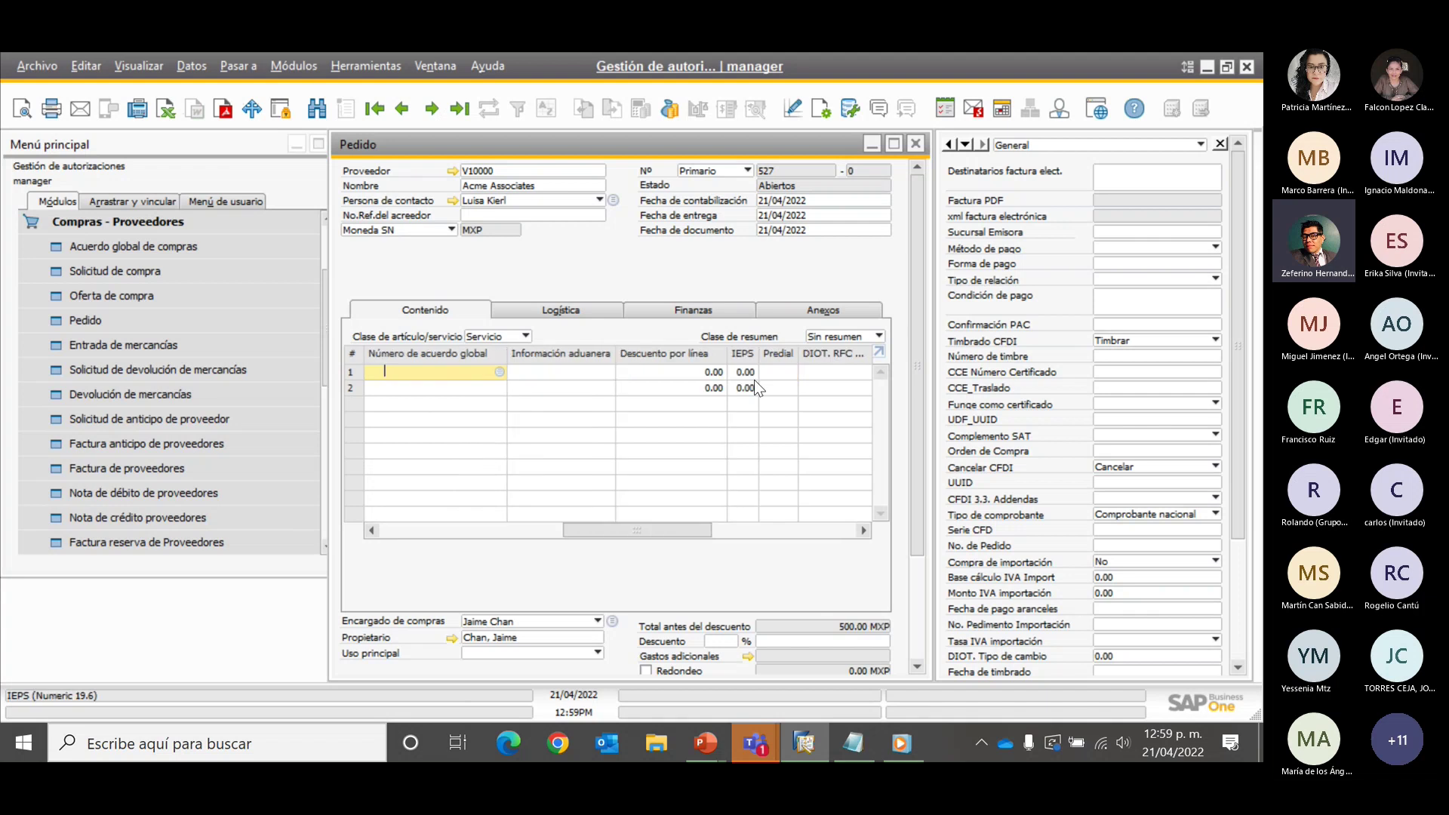
{"action": "left_click_drag", "start_coordinate": [652, 535], "coordinate": [468, 535]}
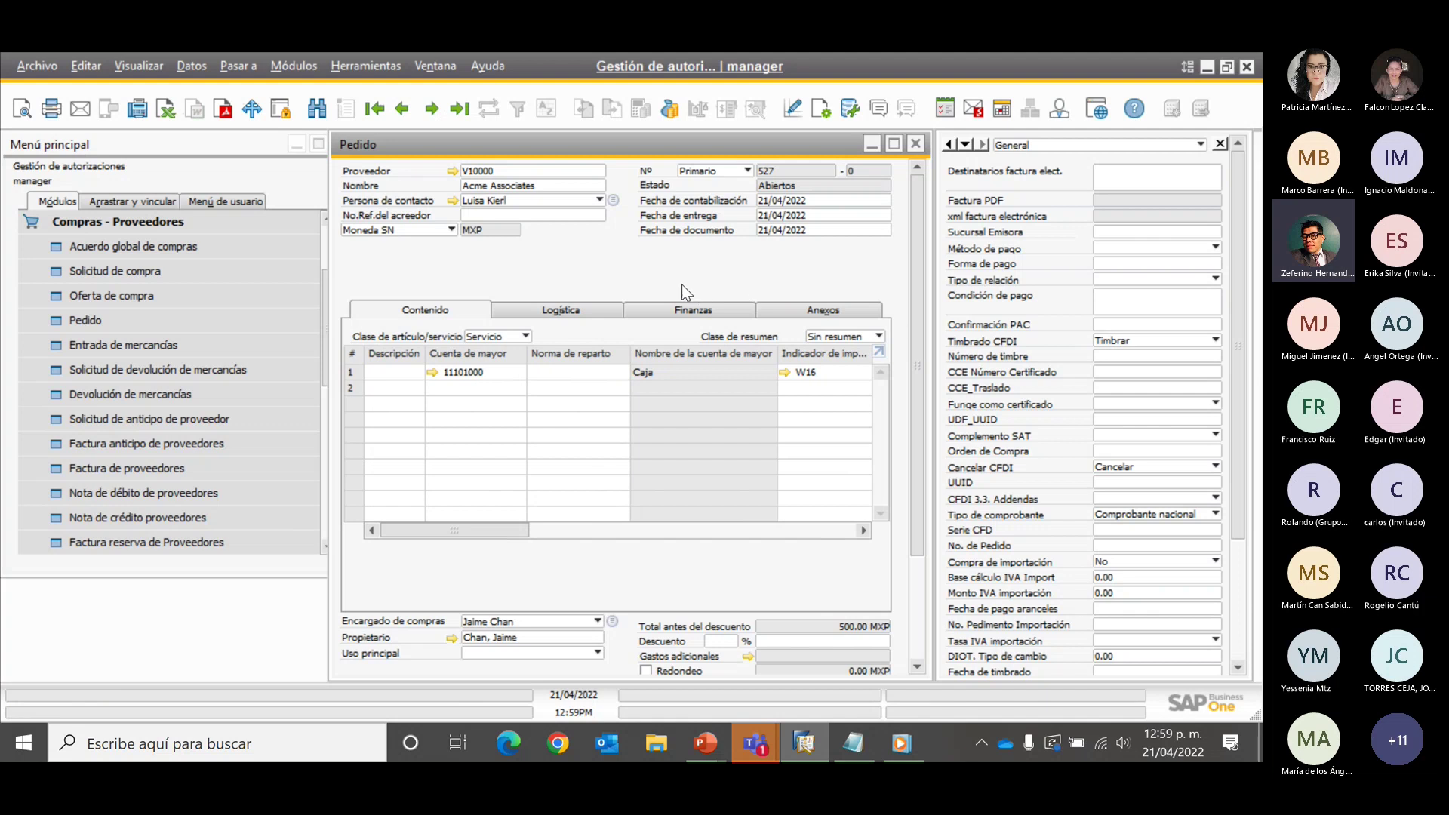
Run the user query "Pedido de servicio > 300" from the General category against the open purchase order
{"action": "left_click", "coordinate": [365, 68]}
{"action": "mouse_move", "coordinate": [504, 296]}
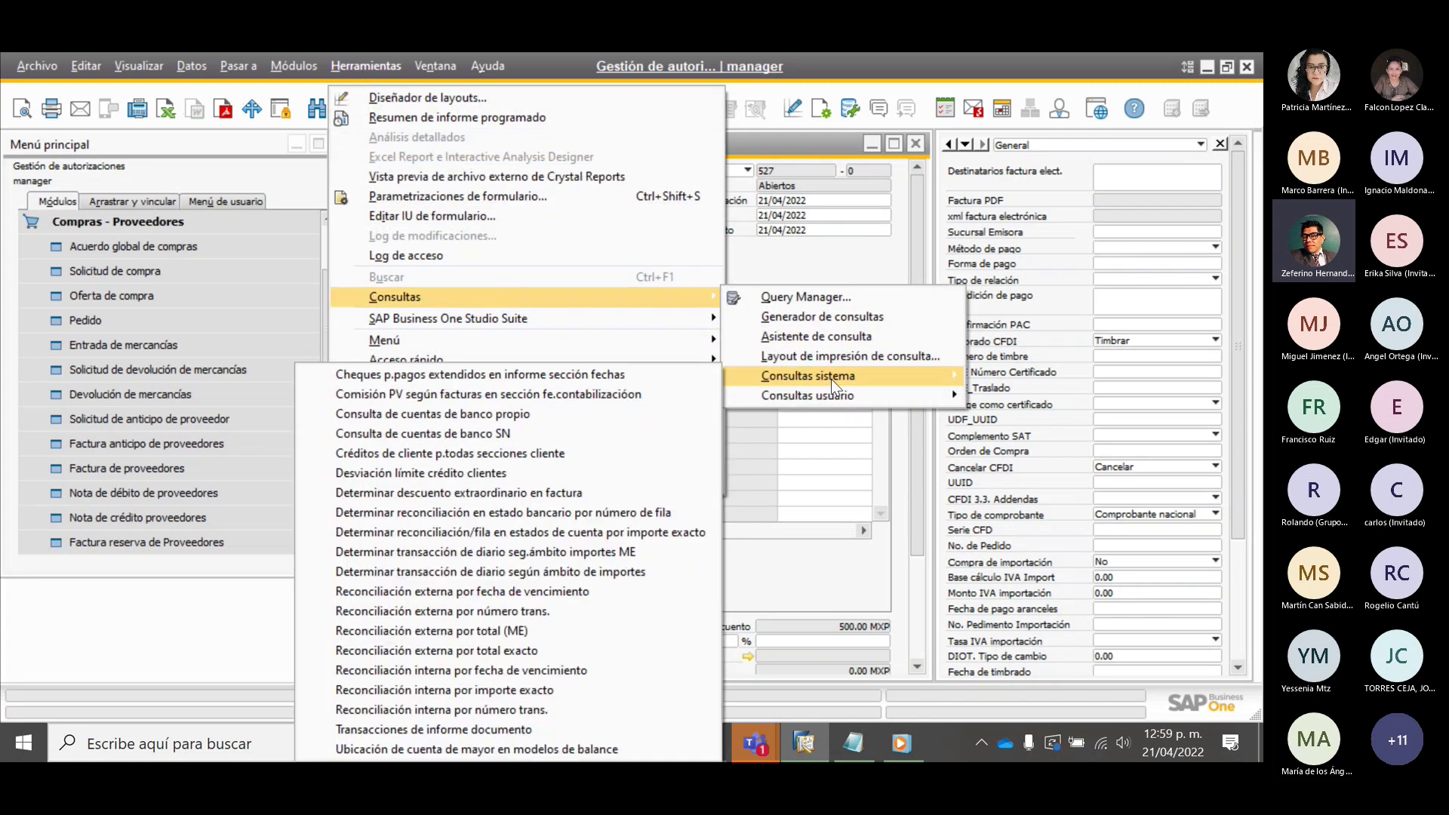
{"action": "mouse_move", "coordinate": [831, 397]}
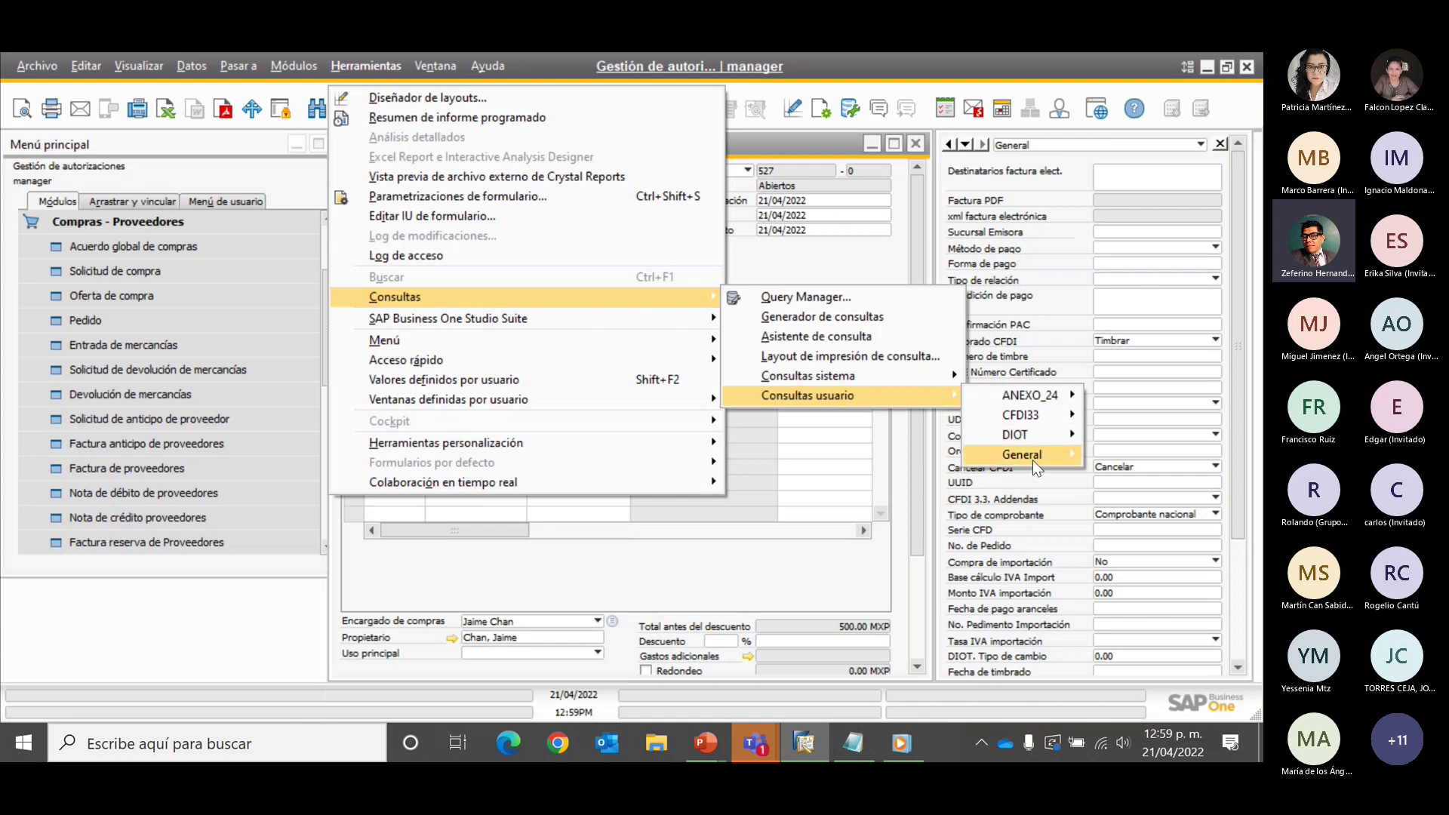
{"action": "mouse_move", "coordinate": [1033, 460]}
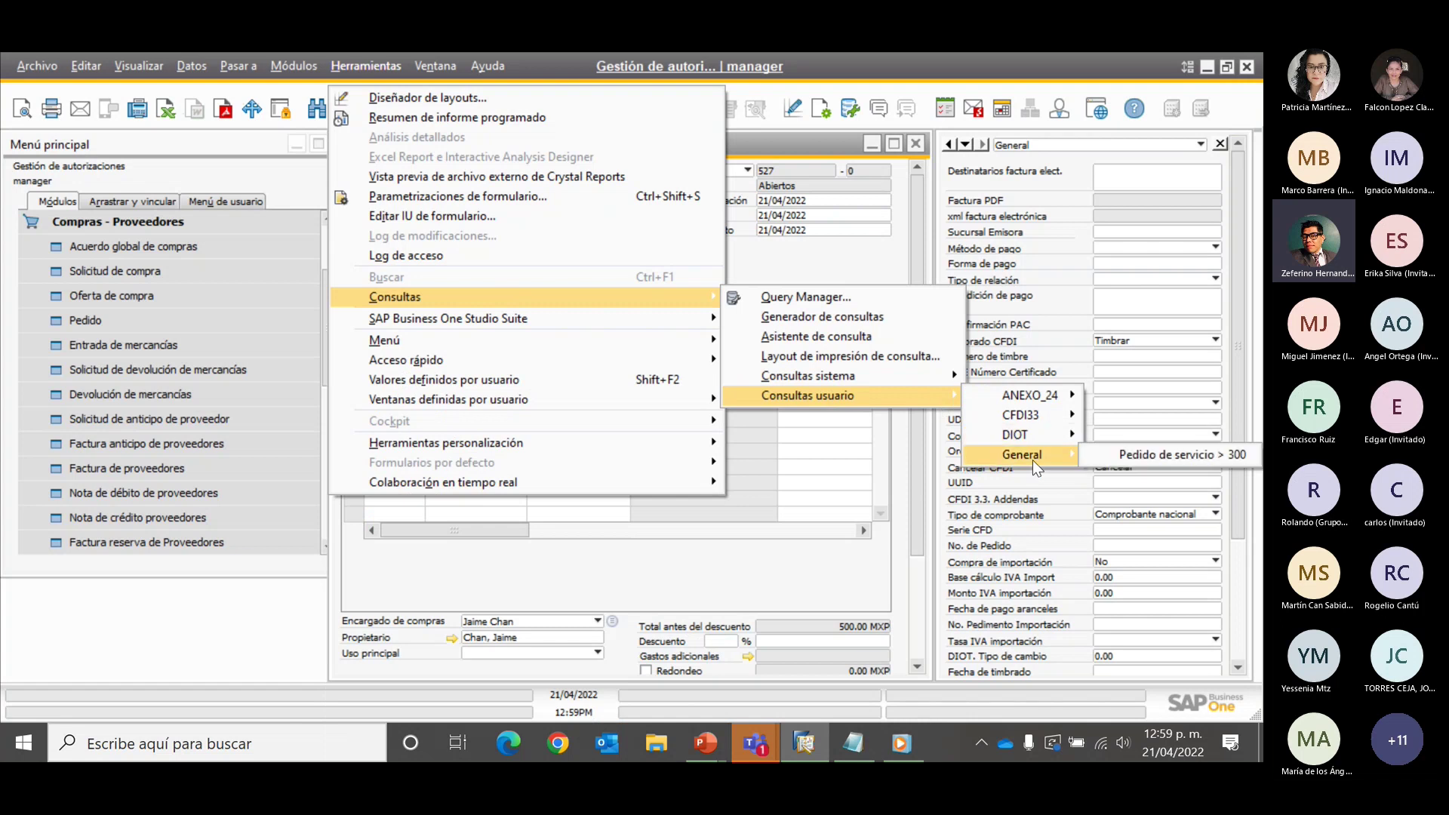
{"action": "left_click", "coordinate": [1155, 453]}
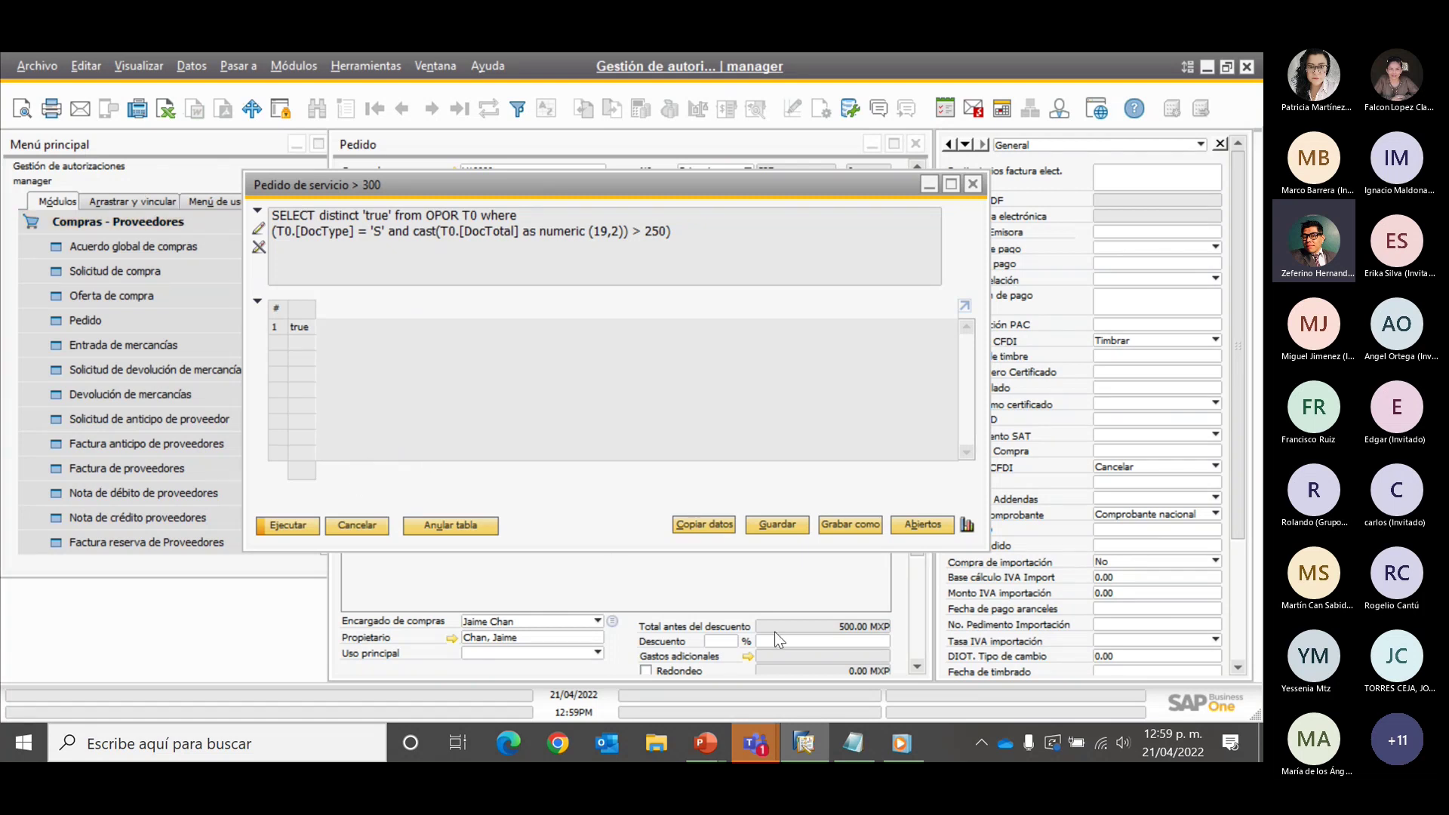
Switch to the PowerPoint slideshow and advance past the query test slide to the Caso práctico slide
{"action": "mouse_move", "coordinate": [705, 743]}
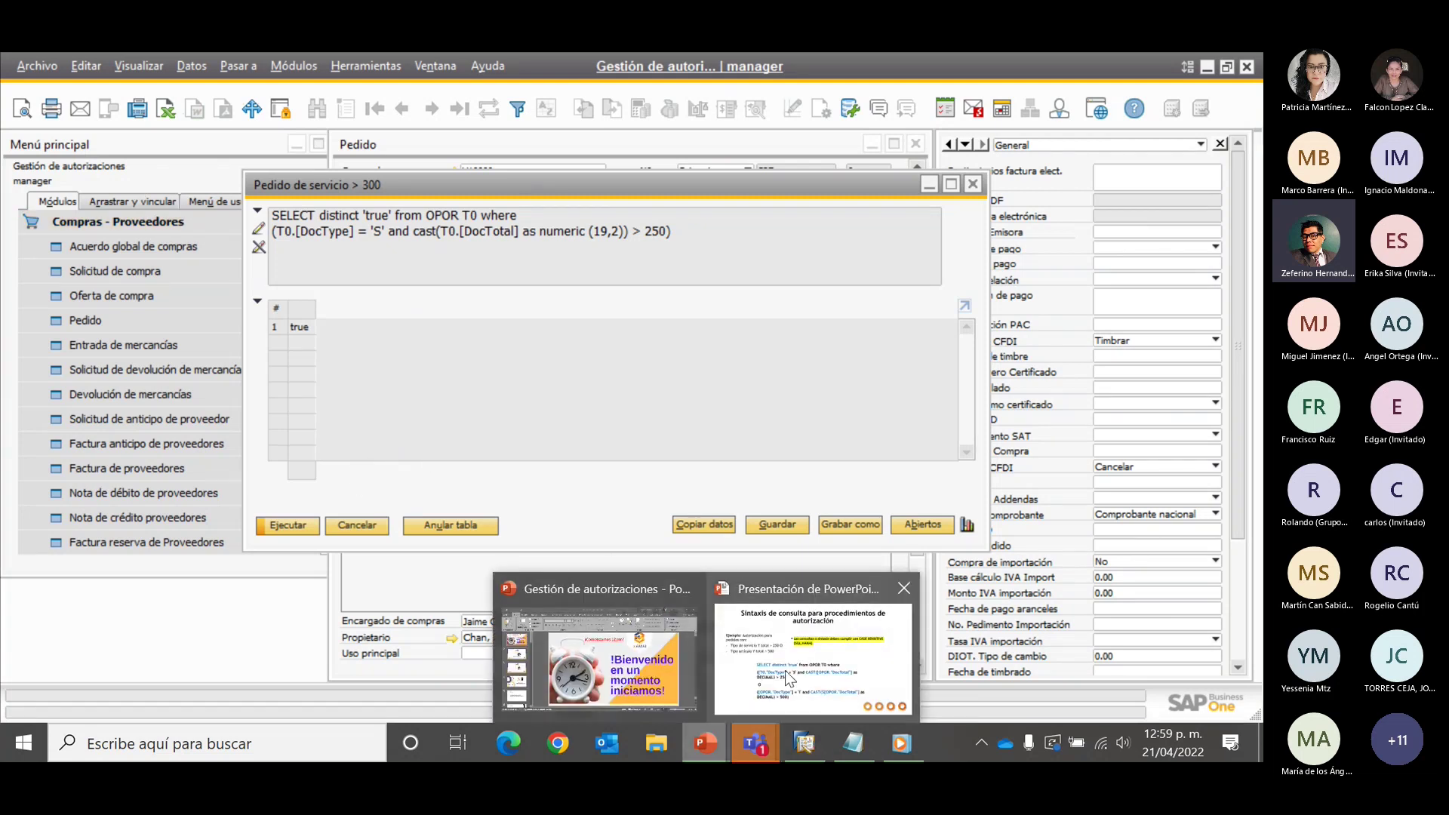
{"action": "left_click", "coordinate": [785, 670]}
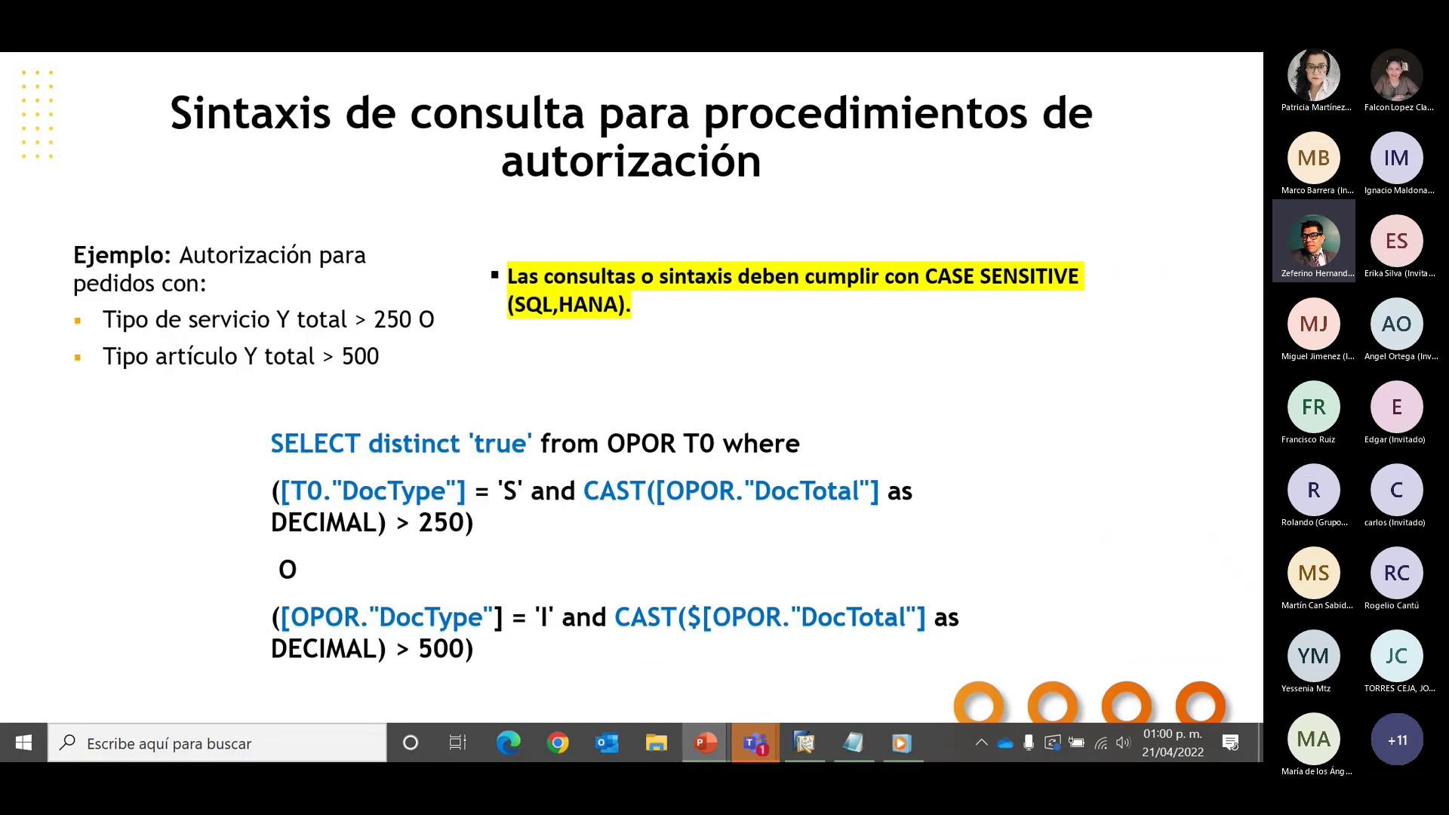
{"action": "key", "text": "Right"}
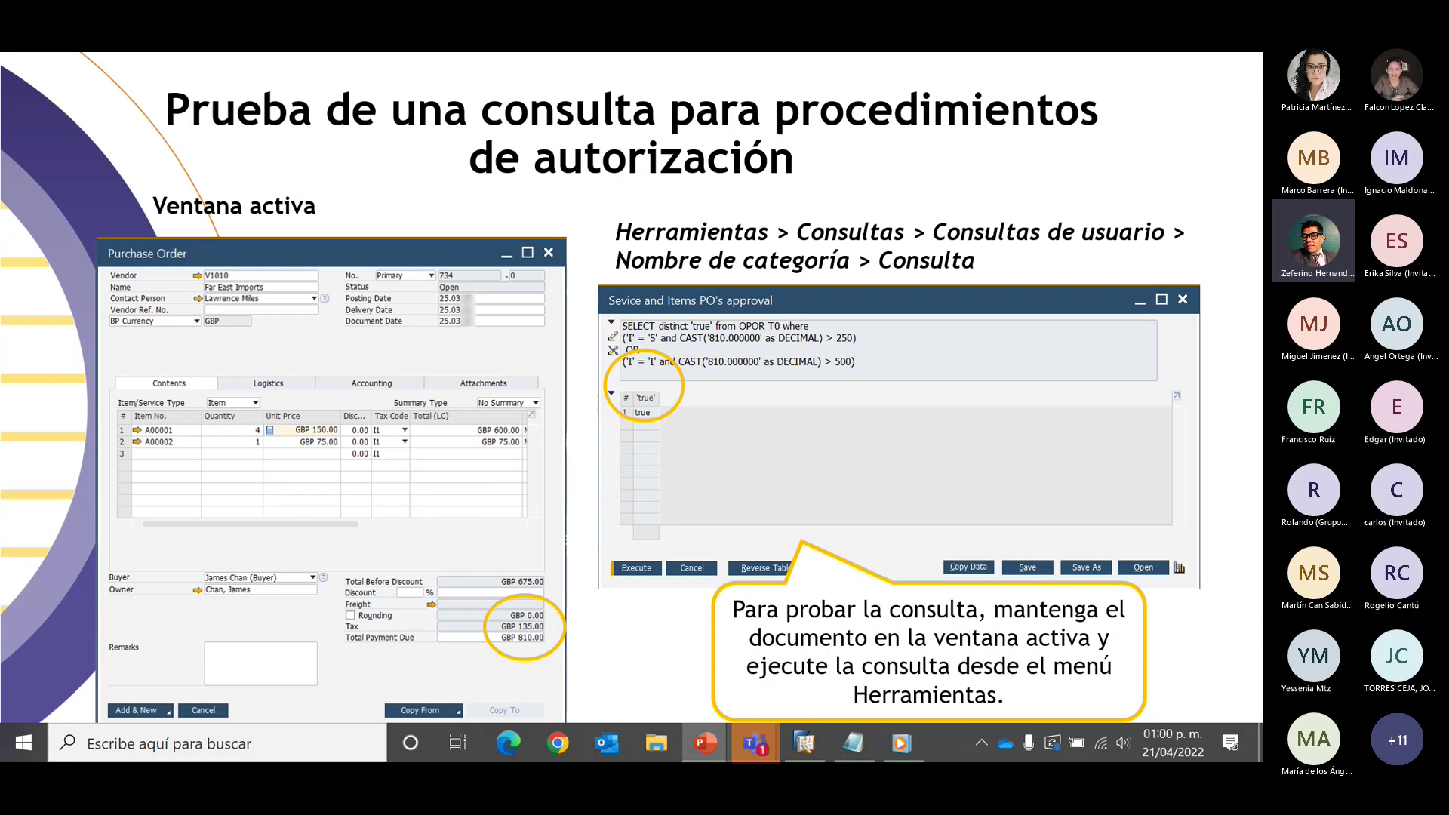
{"action": "key", "text": "Right"}
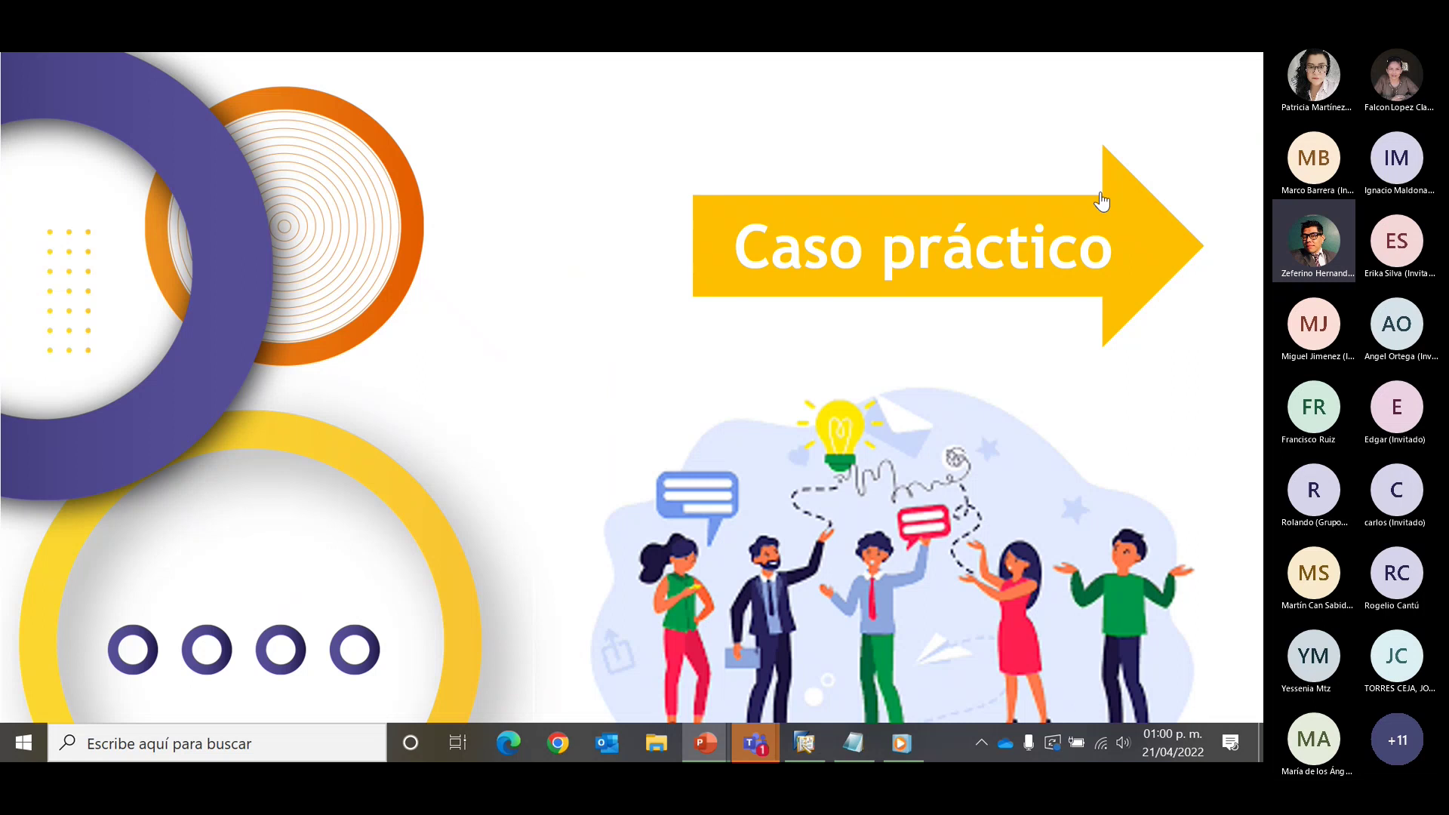
Switch to the media player and resume playback of the Webinar Proceso de aprobación video
{"action": "left_click", "coordinate": [898, 753]}
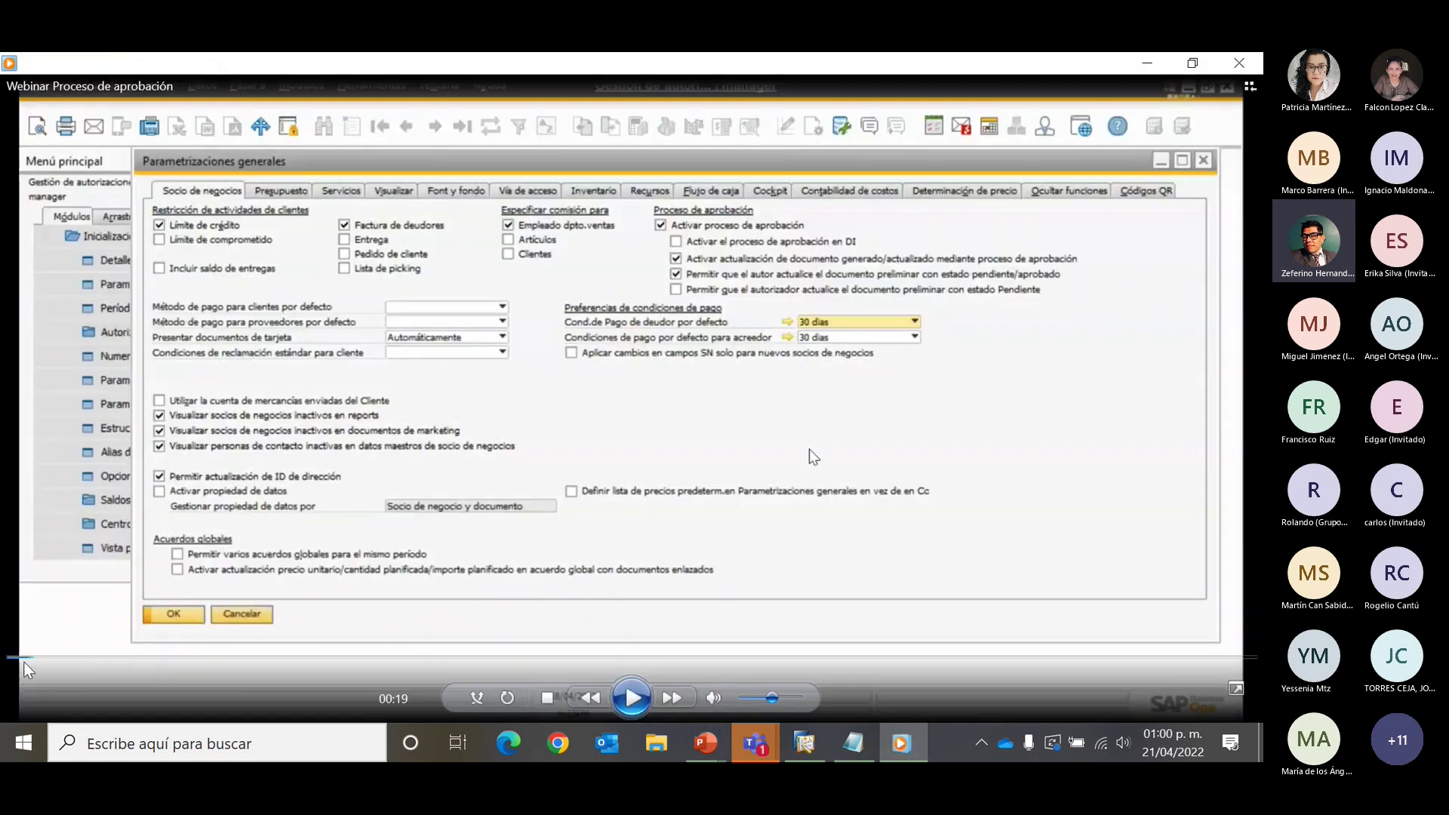
{"action": "left_click", "coordinate": [628, 699]}
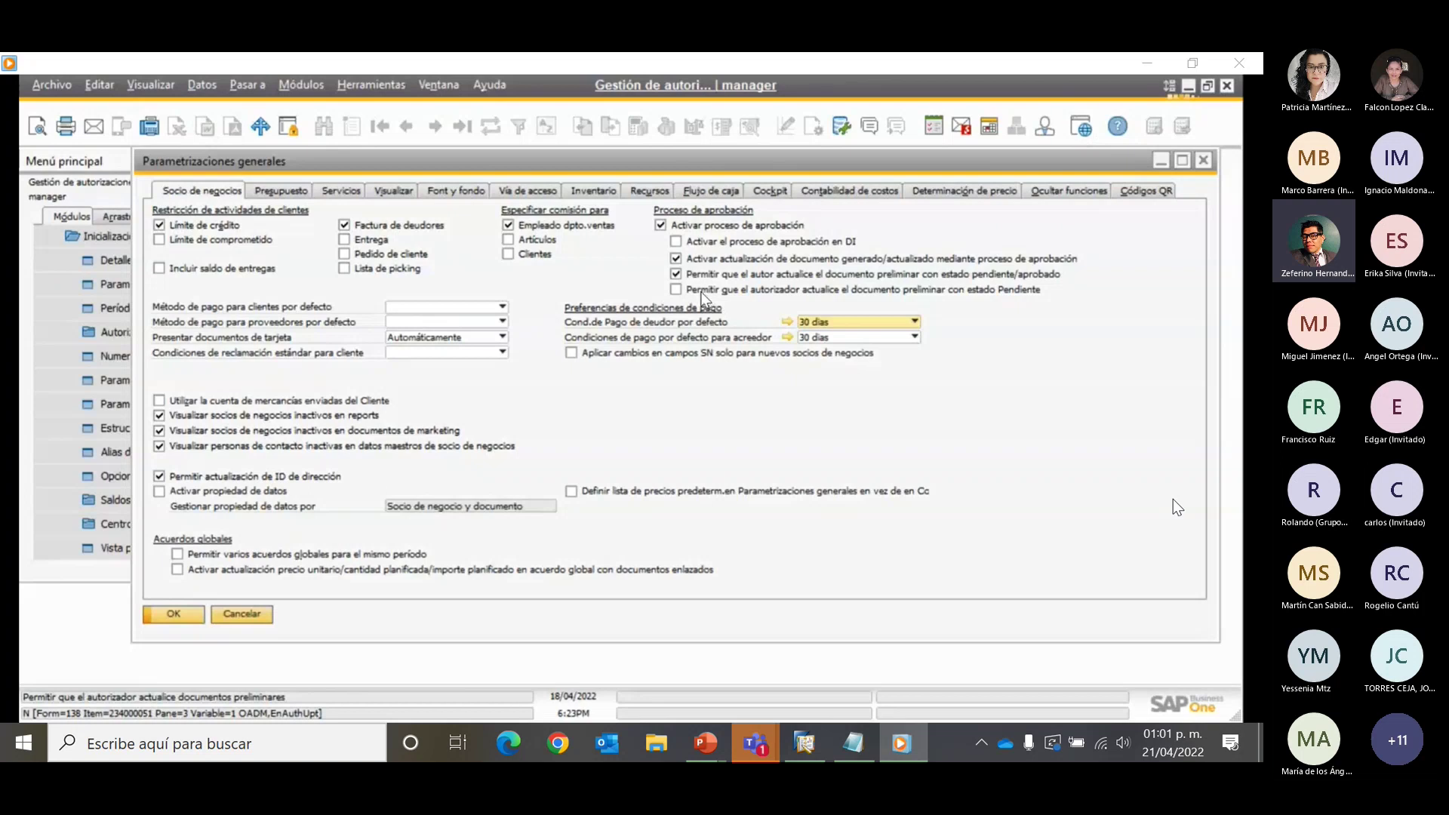
Confirm Parametrizaciones generales and open the Etapas de autorización definitions under Proceso de aprobación
{"action": "left_click", "coordinate": [169, 615]}
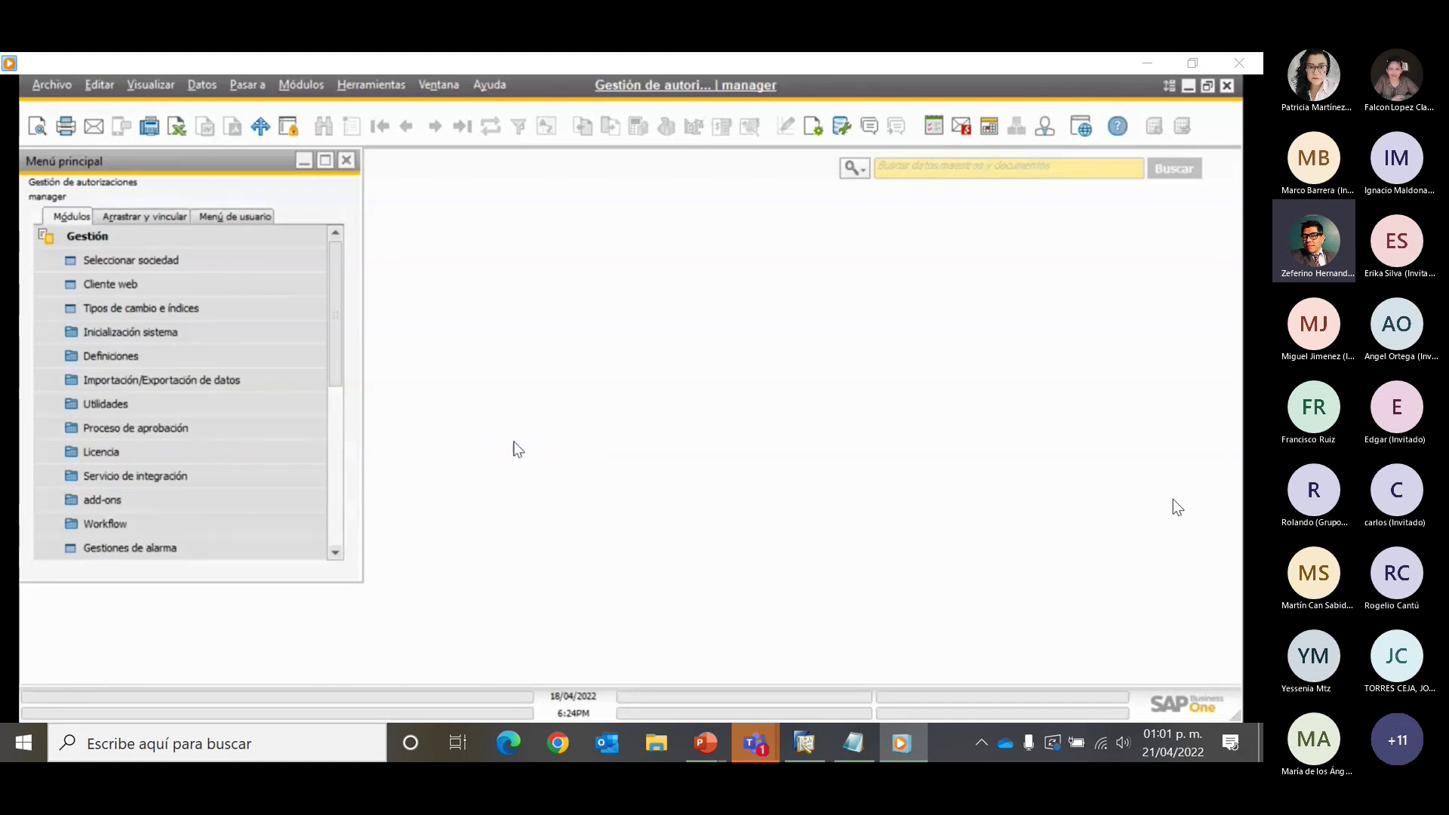
{"action": "left_click", "coordinate": [172, 405]}
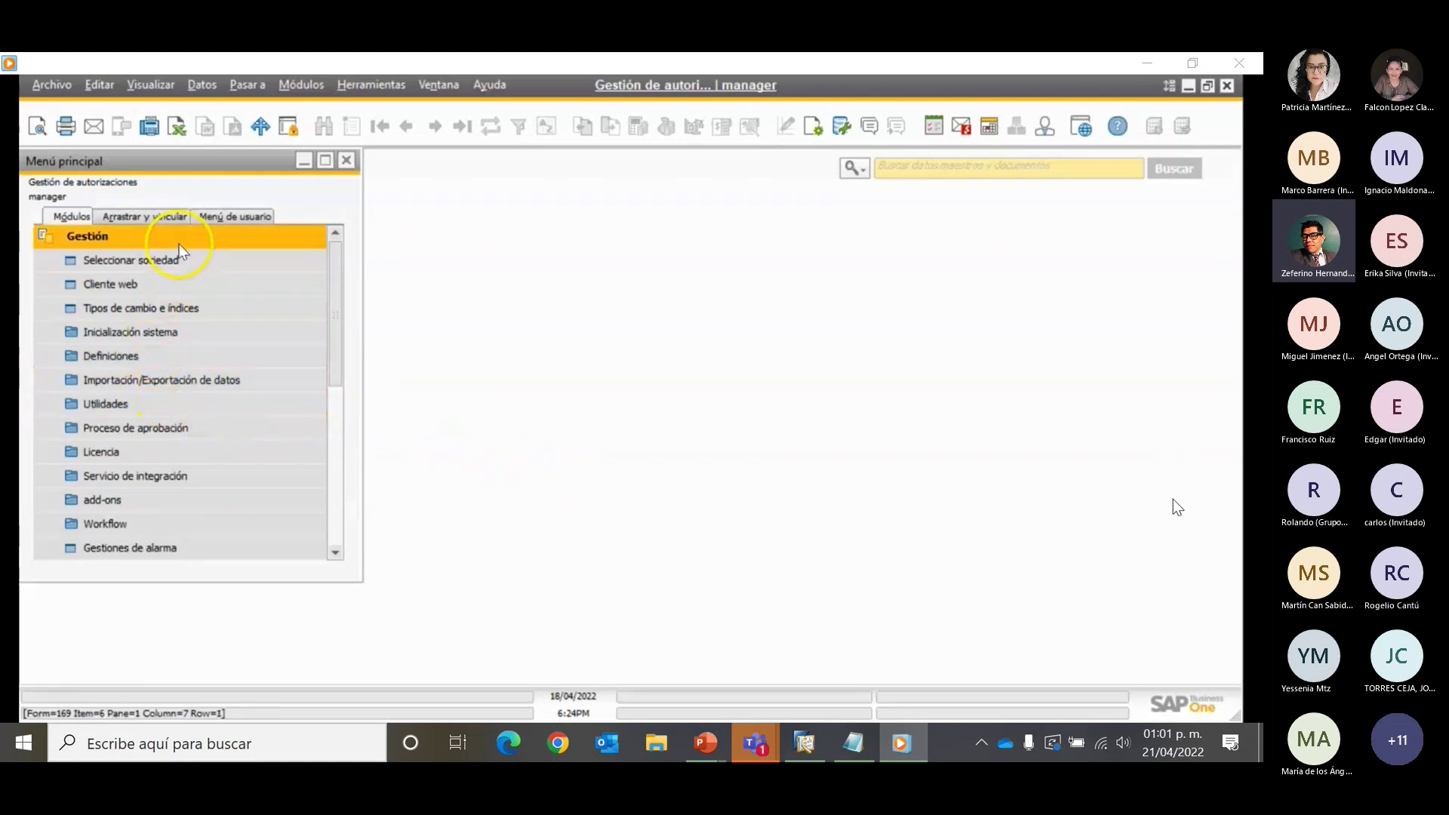
{"action": "left_click", "coordinate": [131, 429]}
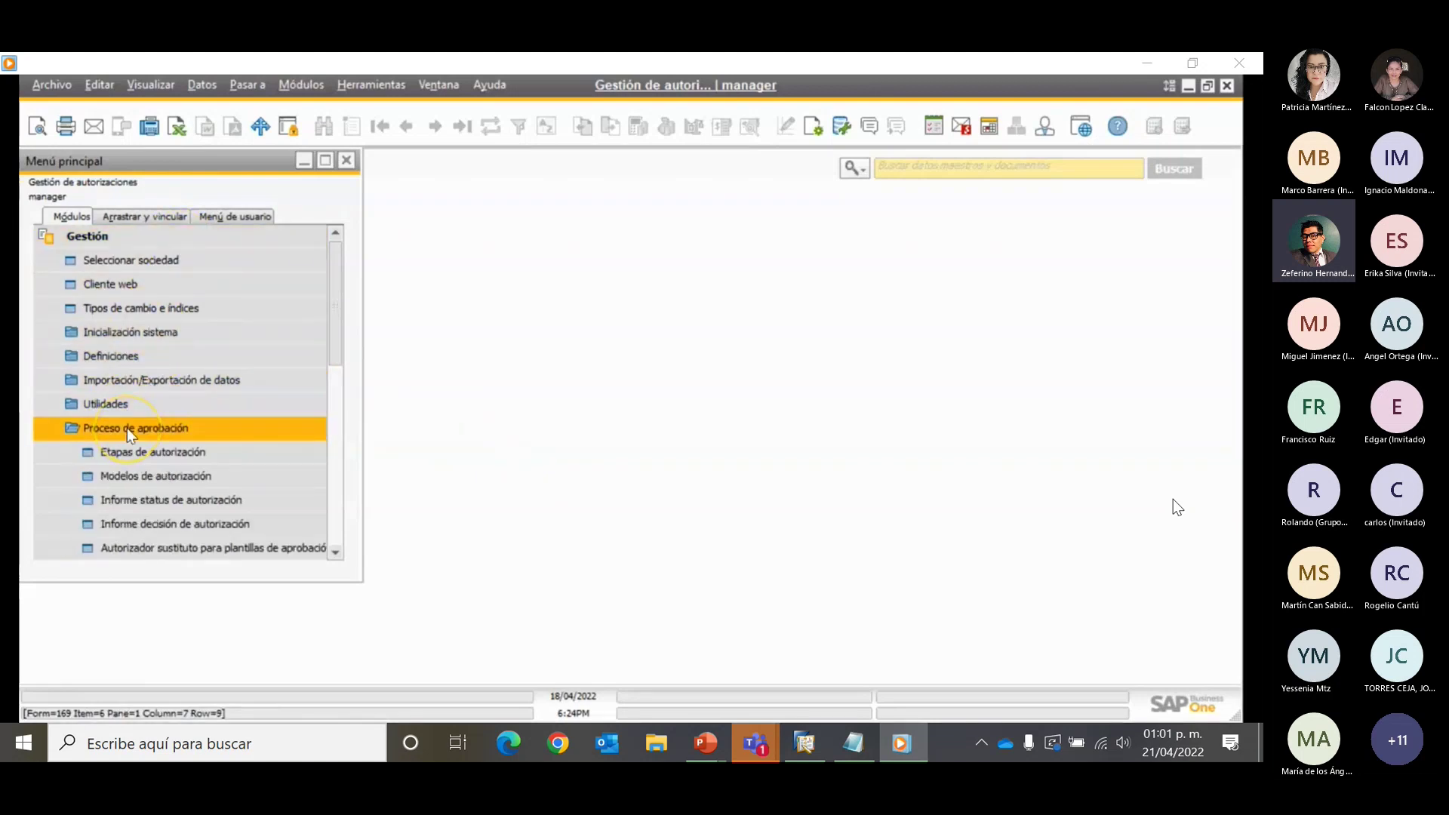
{"action": "left_click", "coordinate": [193, 455]}
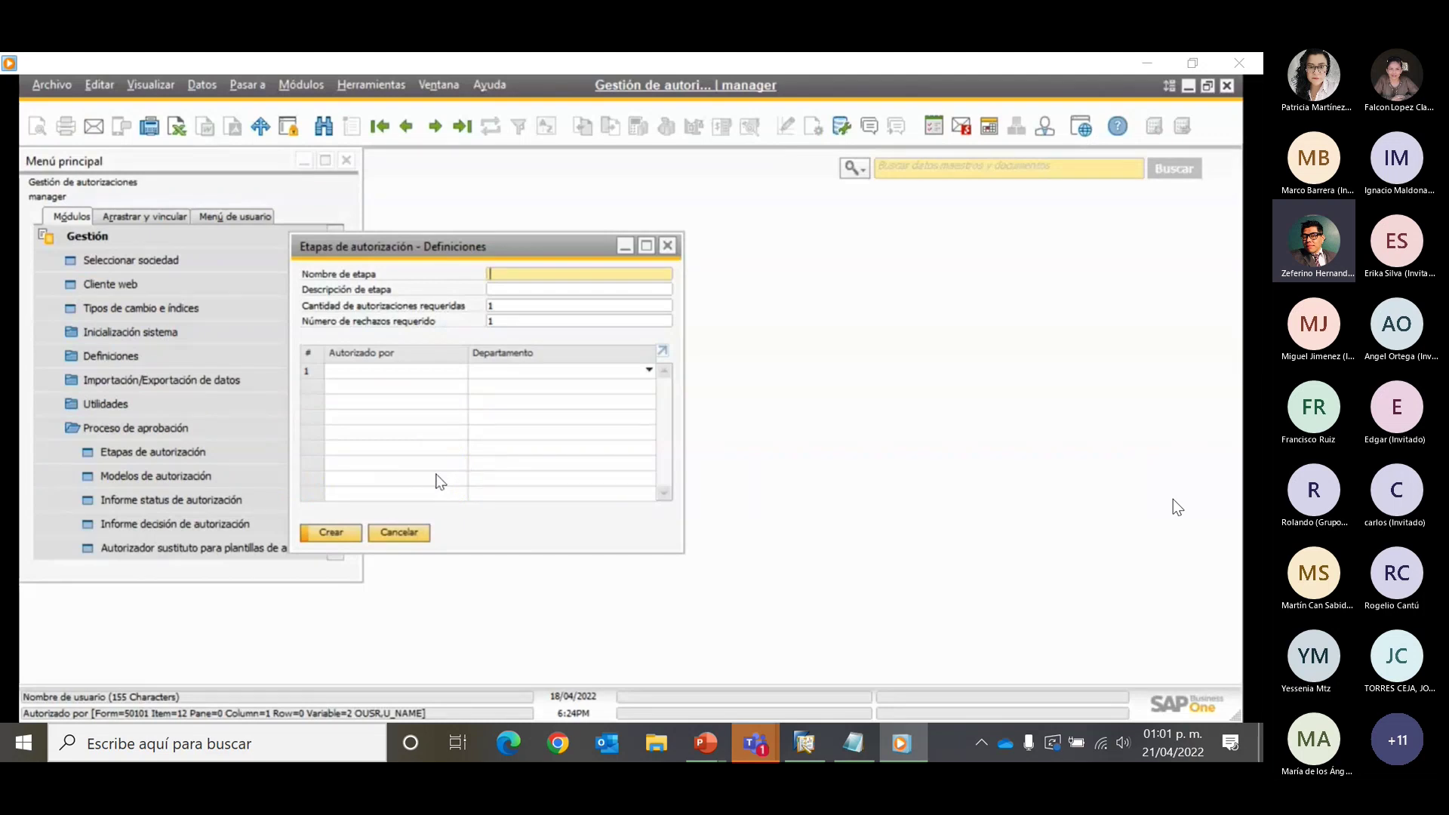
Name the new authorization stage SolicitudCompra and give it the description "Solicitudes de compra"
{"action": "type", "text": "SolicitudCompra"}
{"action": "left_click", "coordinate": [513, 291]}
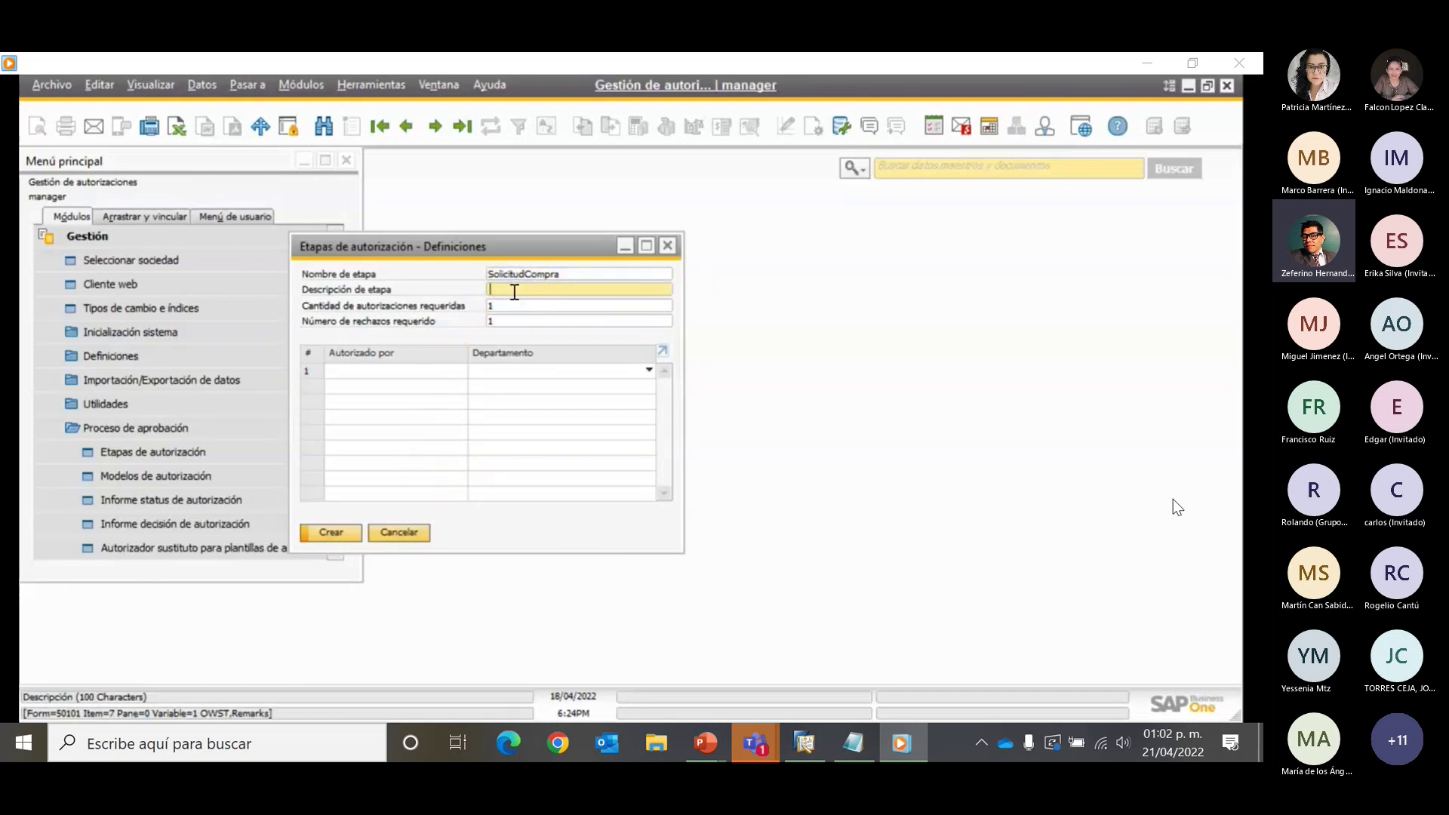
{"action": "type", "text": "Solicitudes de compra"}
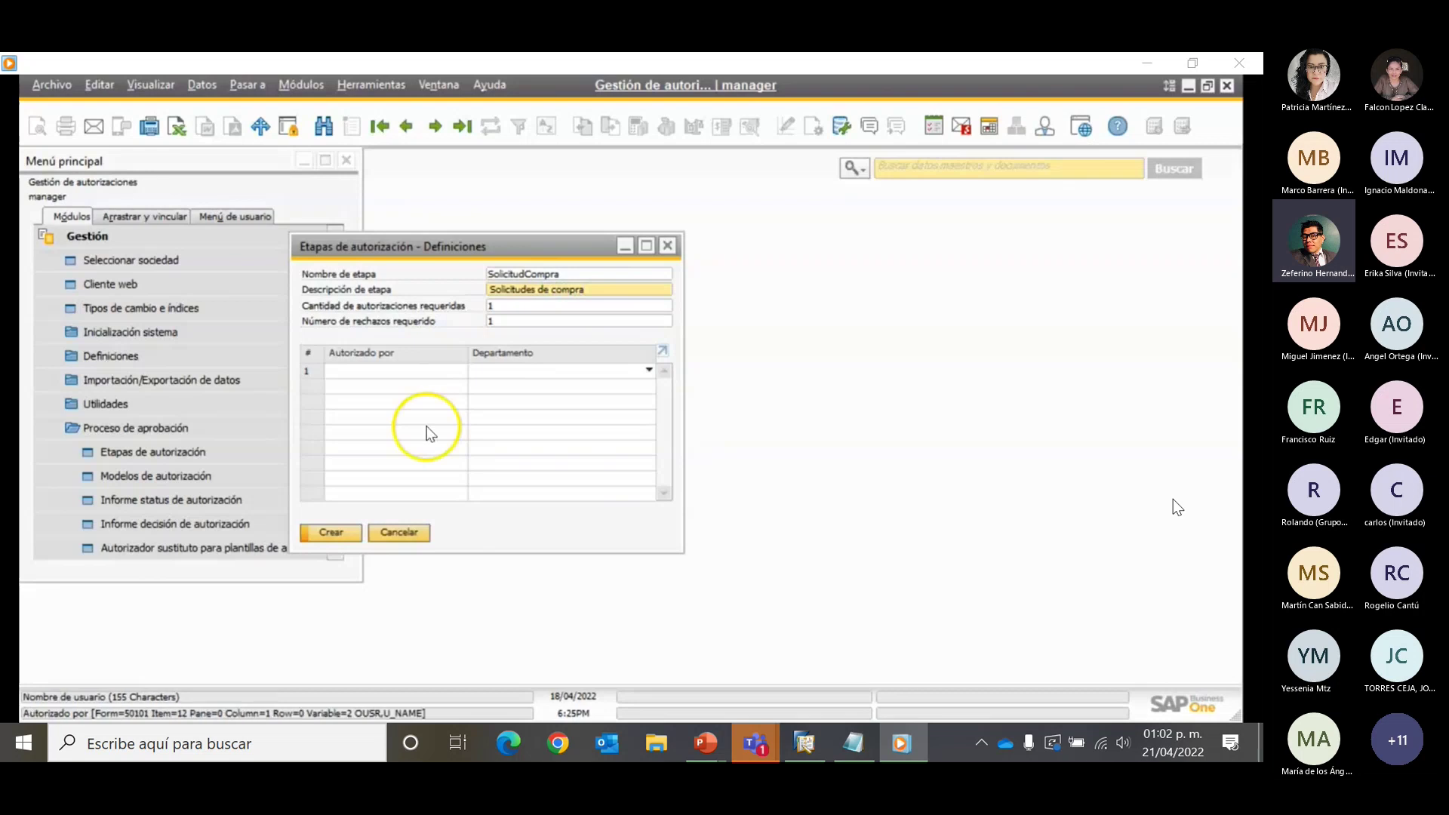
{"action": "left_click", "coordinate": [532, 312]}
{"action": "left_click", "coordinate": [531, 322]}
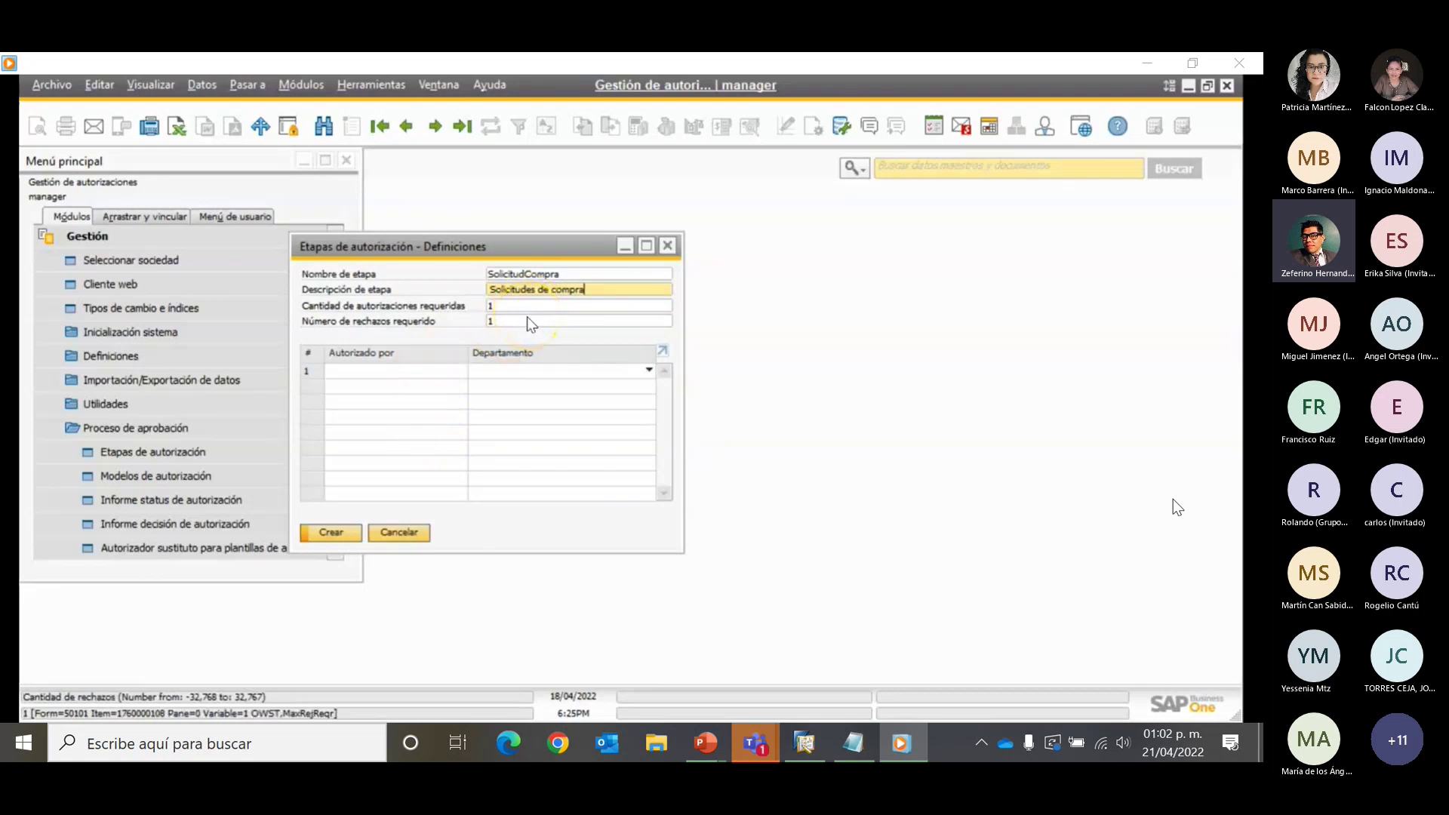
Assign the purchasing user from the General department as authorizer of the SolicitudCompra stage and create the stage
{"action": "left_click", "coordinate": [417, 374]}
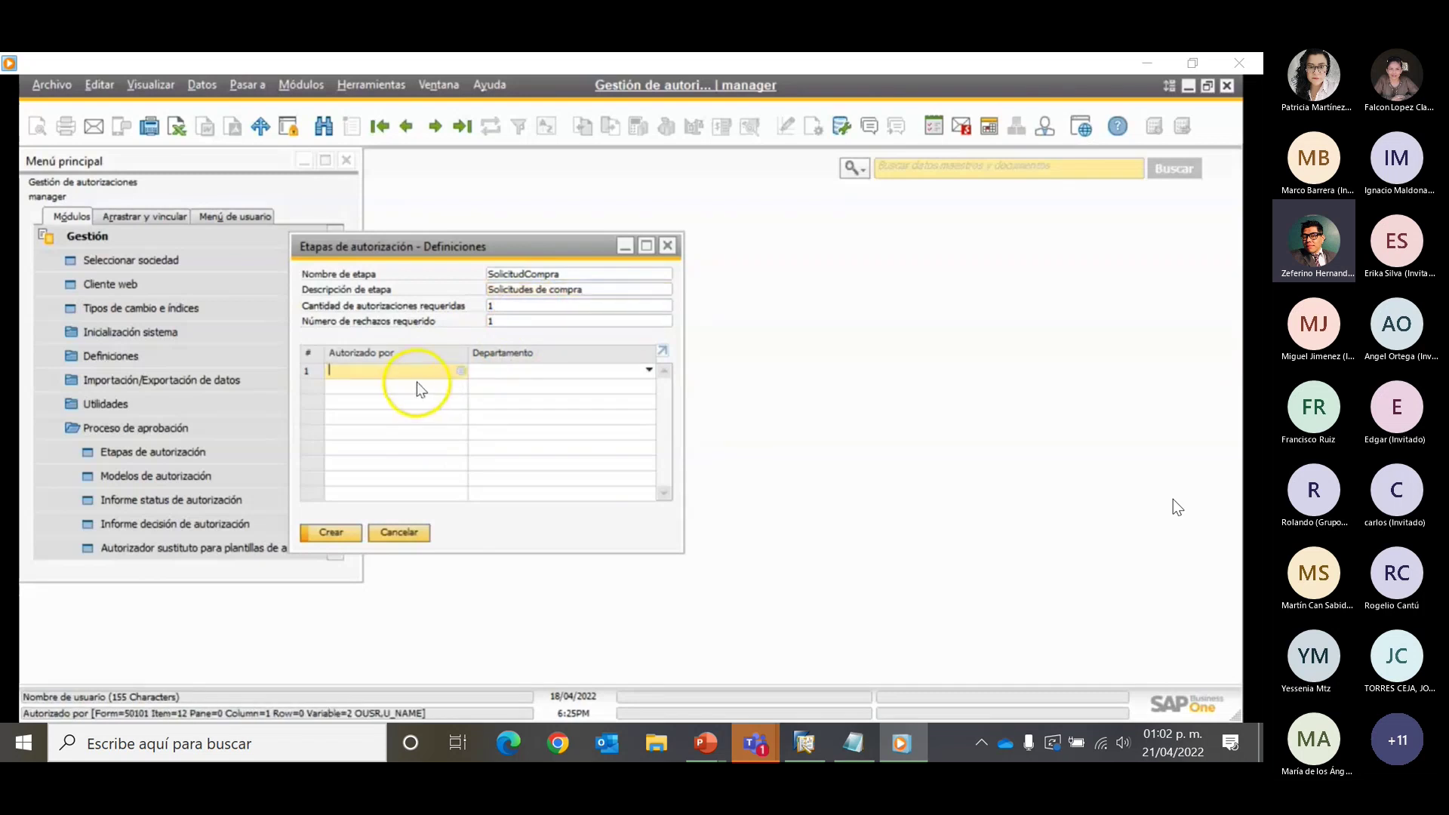
{"action": "left_click", "coordinate": [456, 375]}
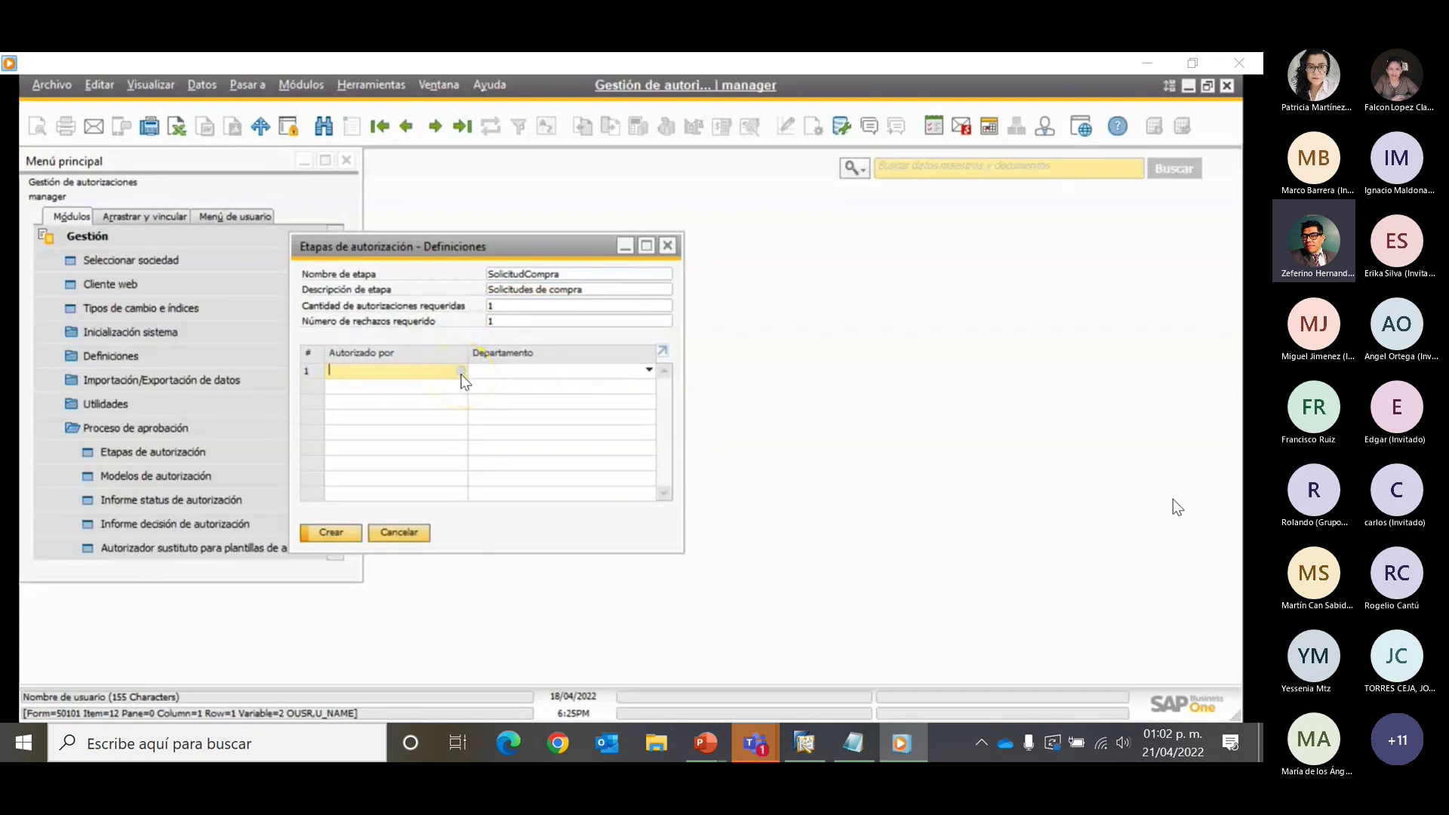
{"action": "left_click", "coordinate": [460, 371]}
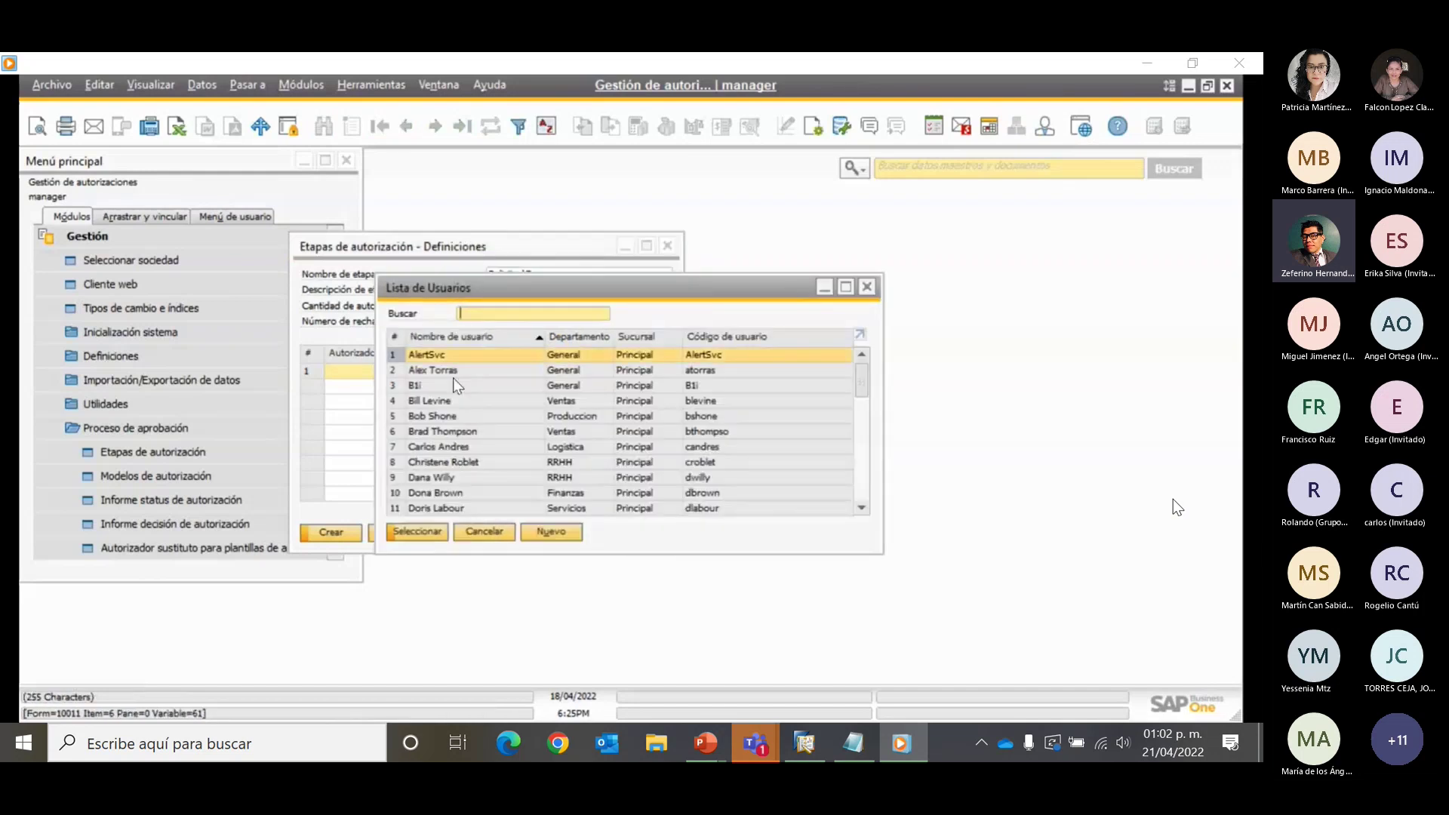
{"action": "type", "text": "vi"}
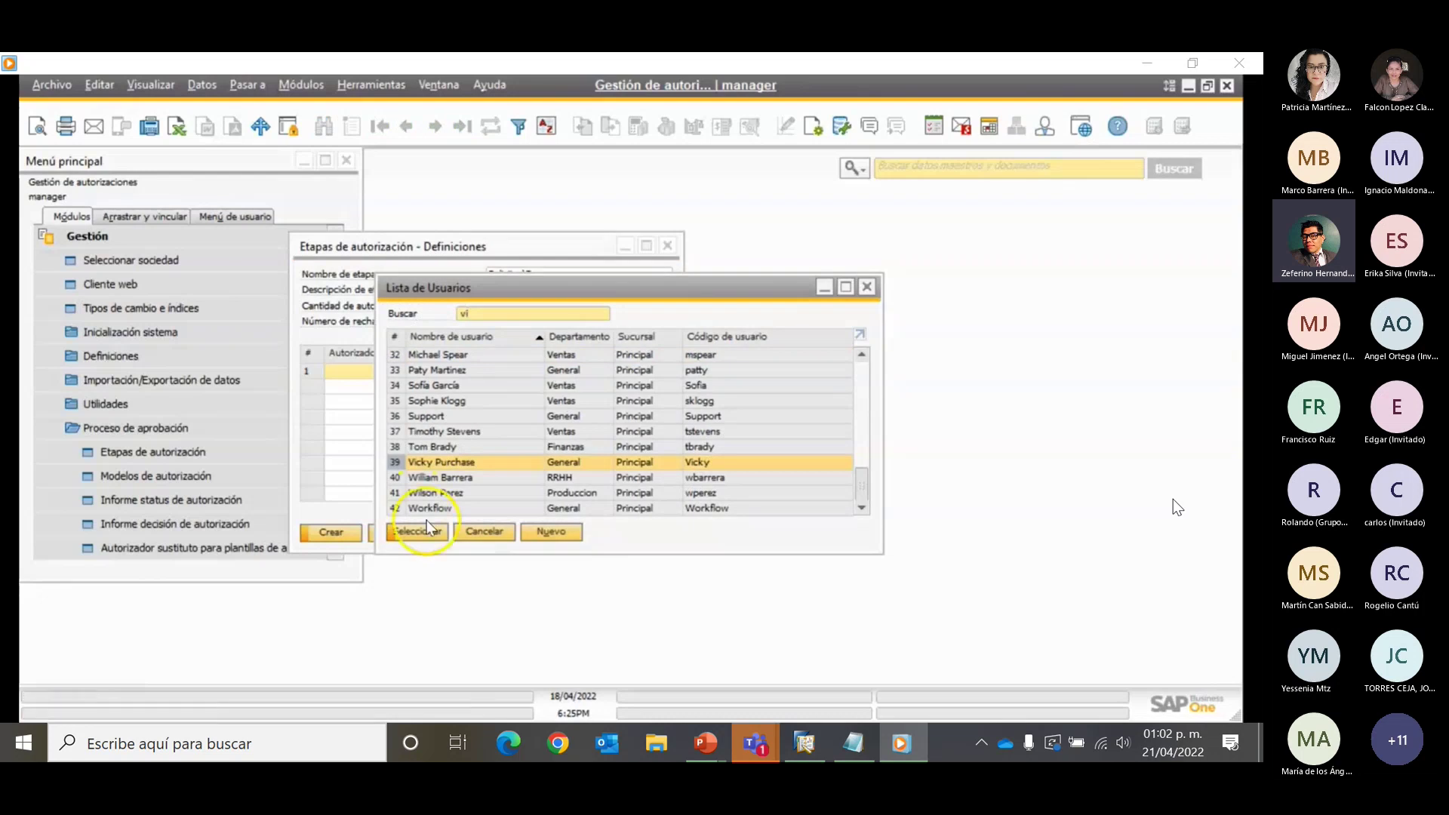
{"action": "left_click", "coordinate": [458, 462]}
{"action": "left_click", "coordinate": [419, 533]}
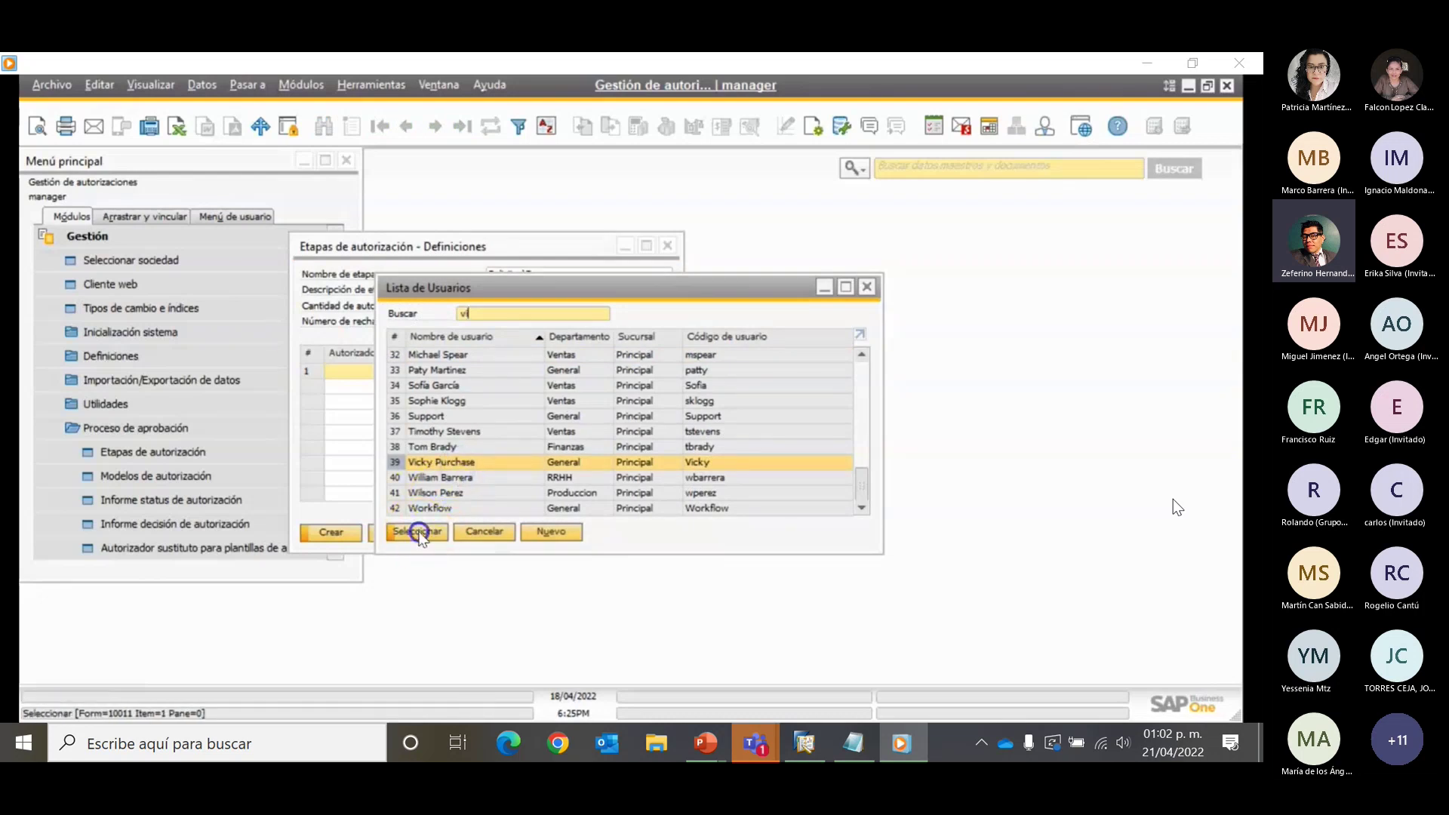
{"action": "left_click", "coordinate": [351, 533]}
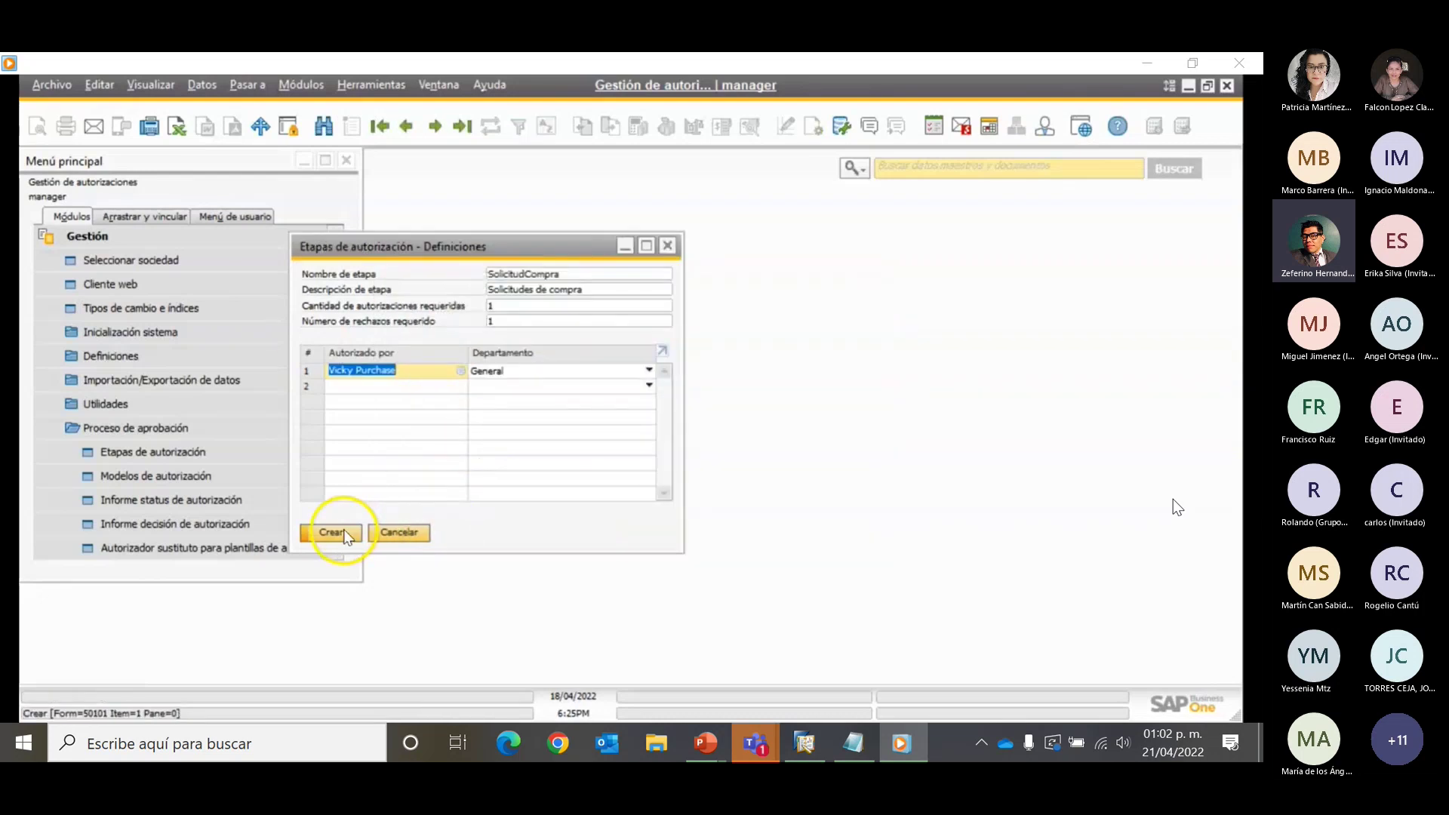
{"action": "left_click", "coordinate": [341, 534]}
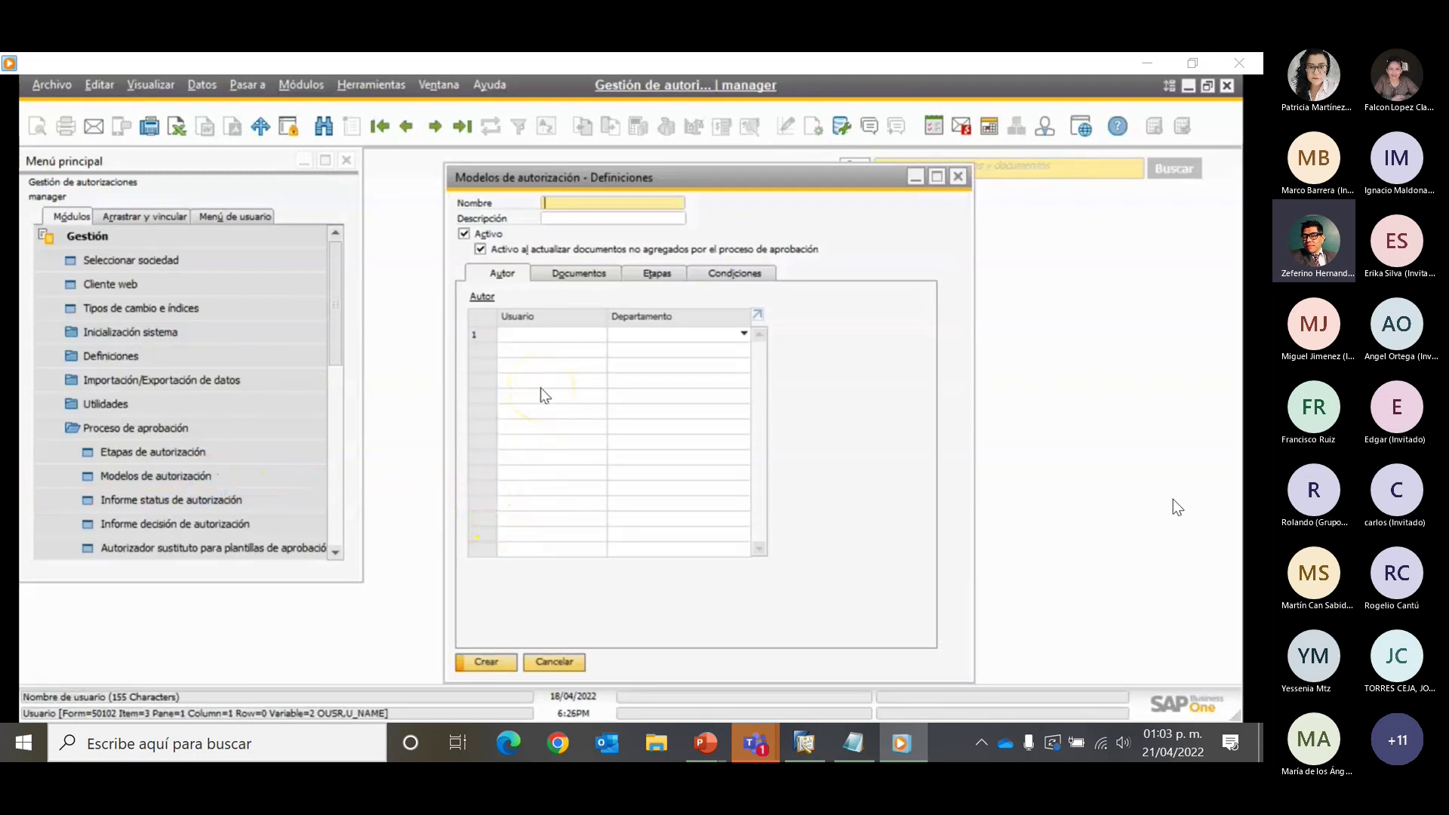
Name the new authorization model SolicitudCompra and give it the description "Solicitudes de compras"
{"action": "type", "text": "Solicitudes de compr"}
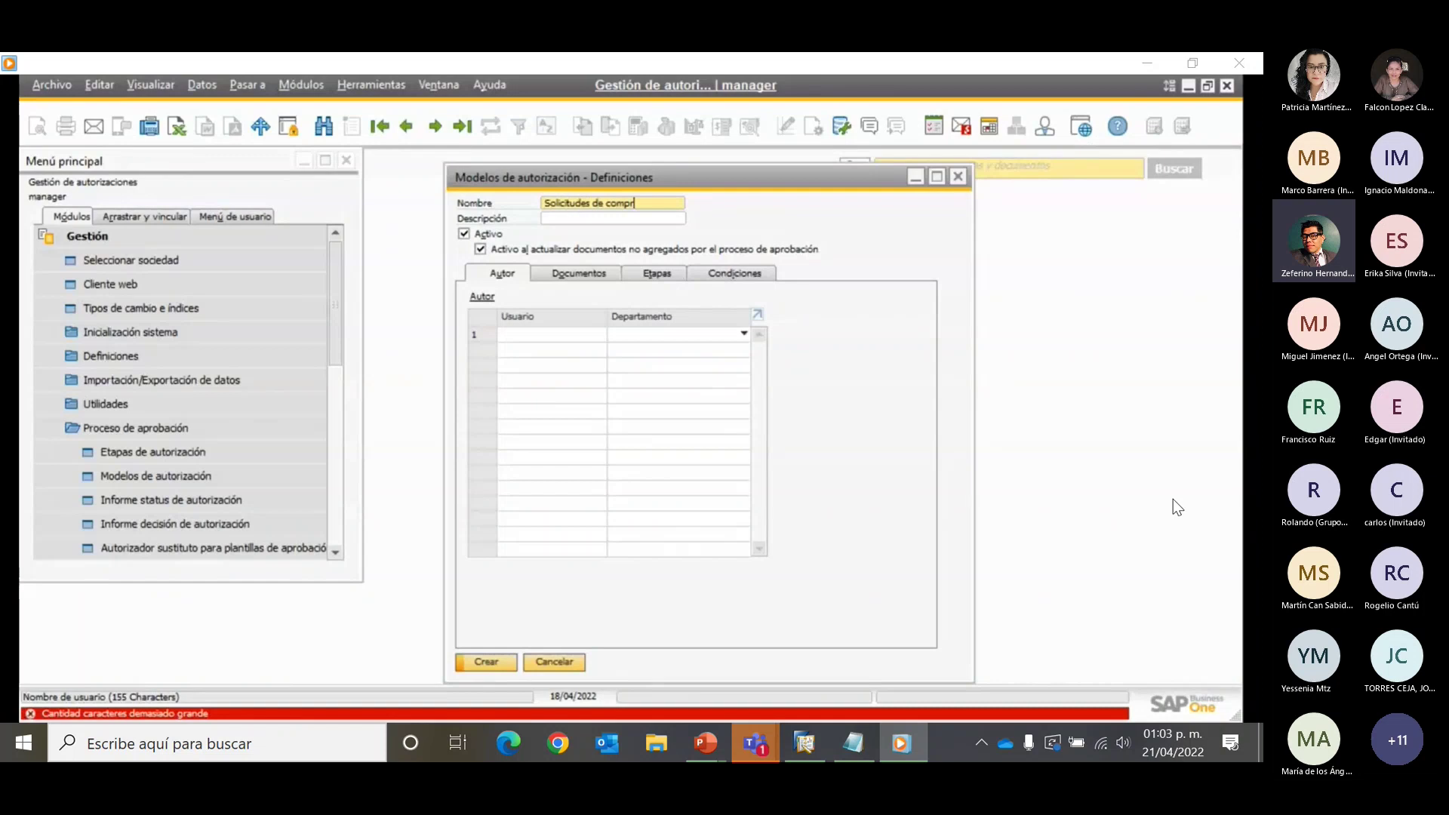
{"action": "key", "text": "BackSpace"}
{"action": "key", "text": "BackSpace"}
{"action": "key", "text": "BackSpace"}
{"action": "key", "text": "BackSpace"}
{"action": "key", "text": "BackSpace"}
{"action": "key", "text": "BackSpace"}
{"action": "key", "text": "BackSpace"}
{"action": "key", "text": "BackSpace"}
{"action": "key", "text": "BackSpace"}
{"action": "type", "text": "Compr"}
{"action": "left_click", "coordinate": [583, 220]}
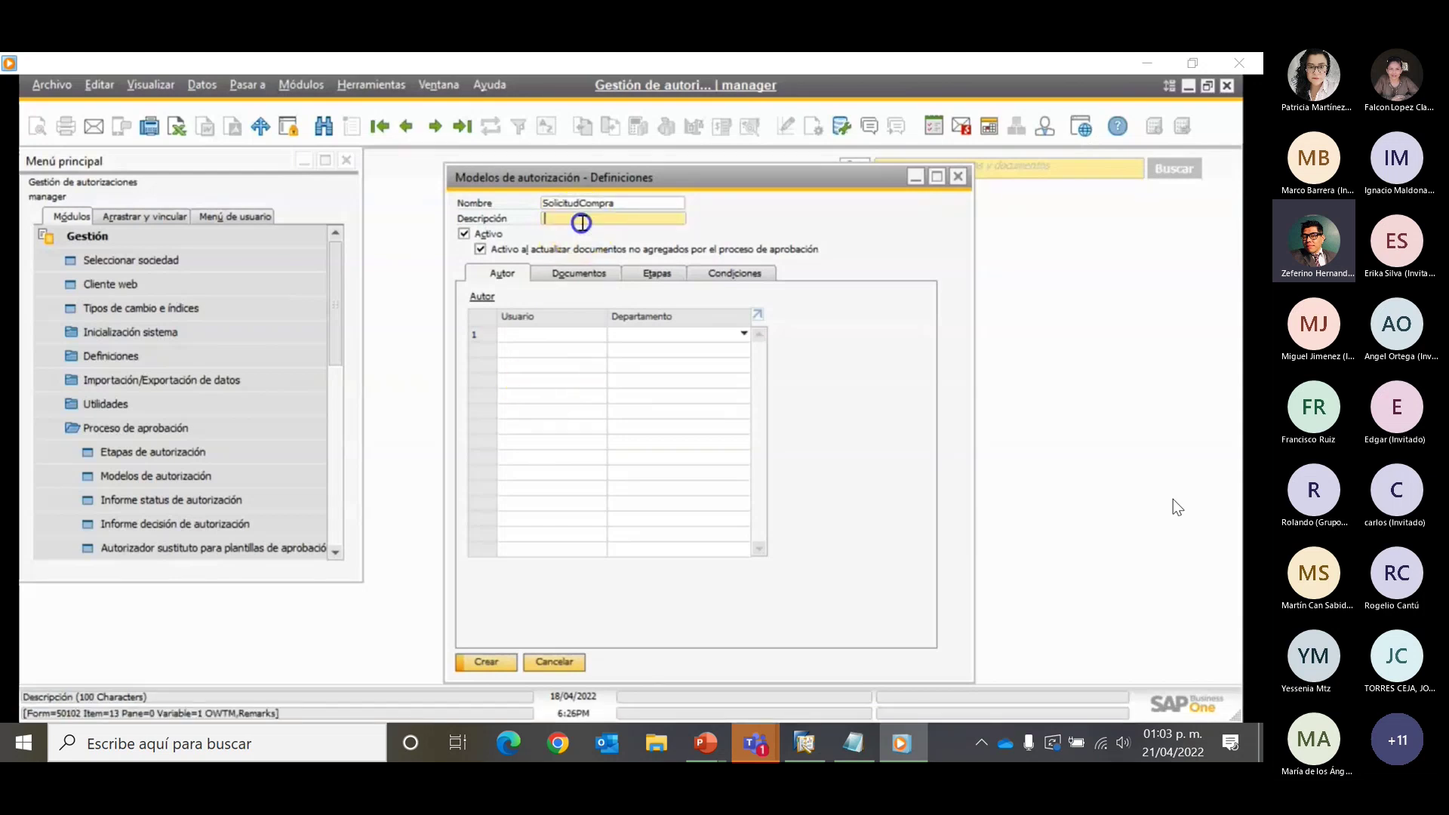
{"action": "type", "text": "Solicitudes de"}
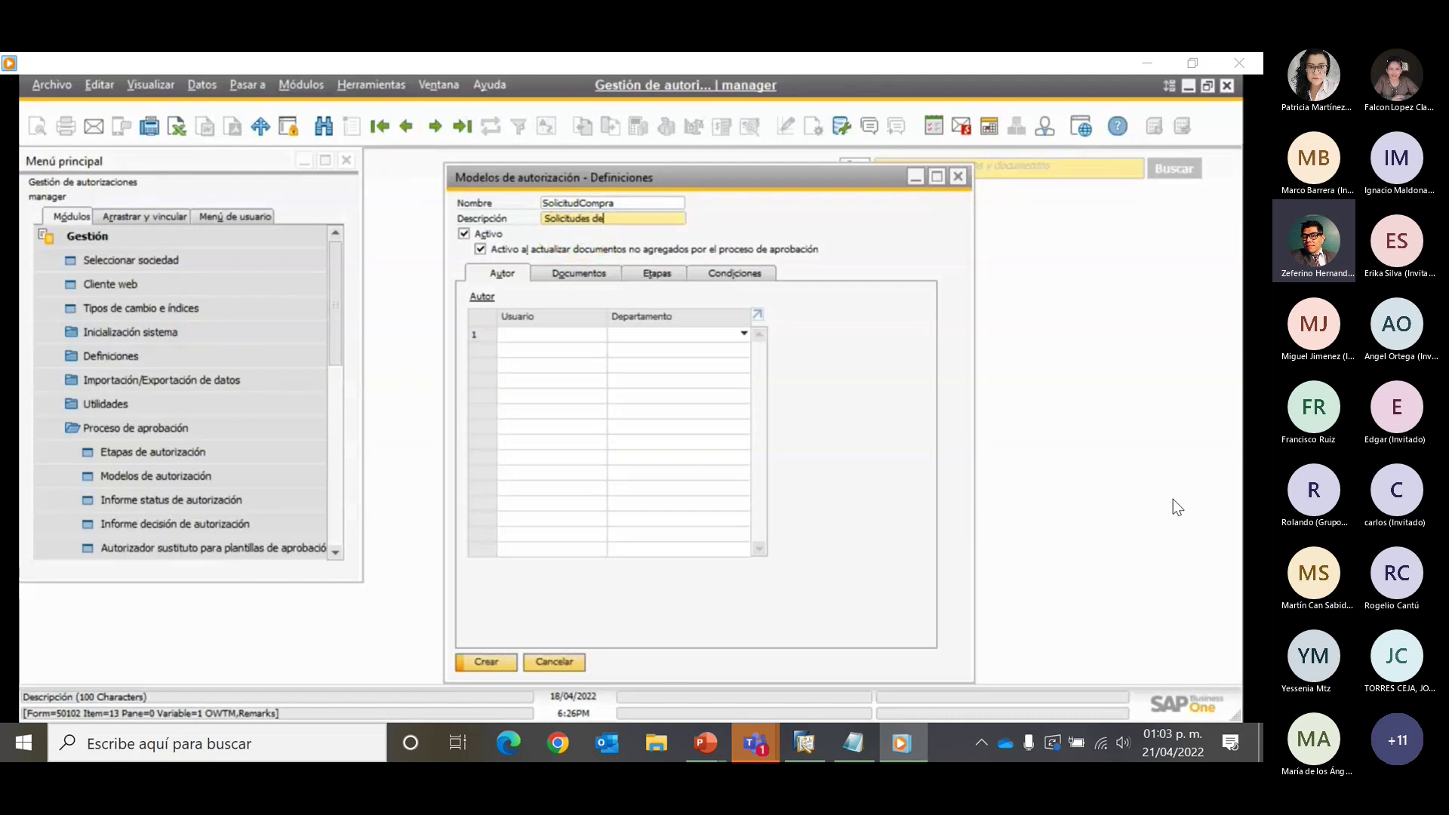
{"action": "type", "text": " compras"}
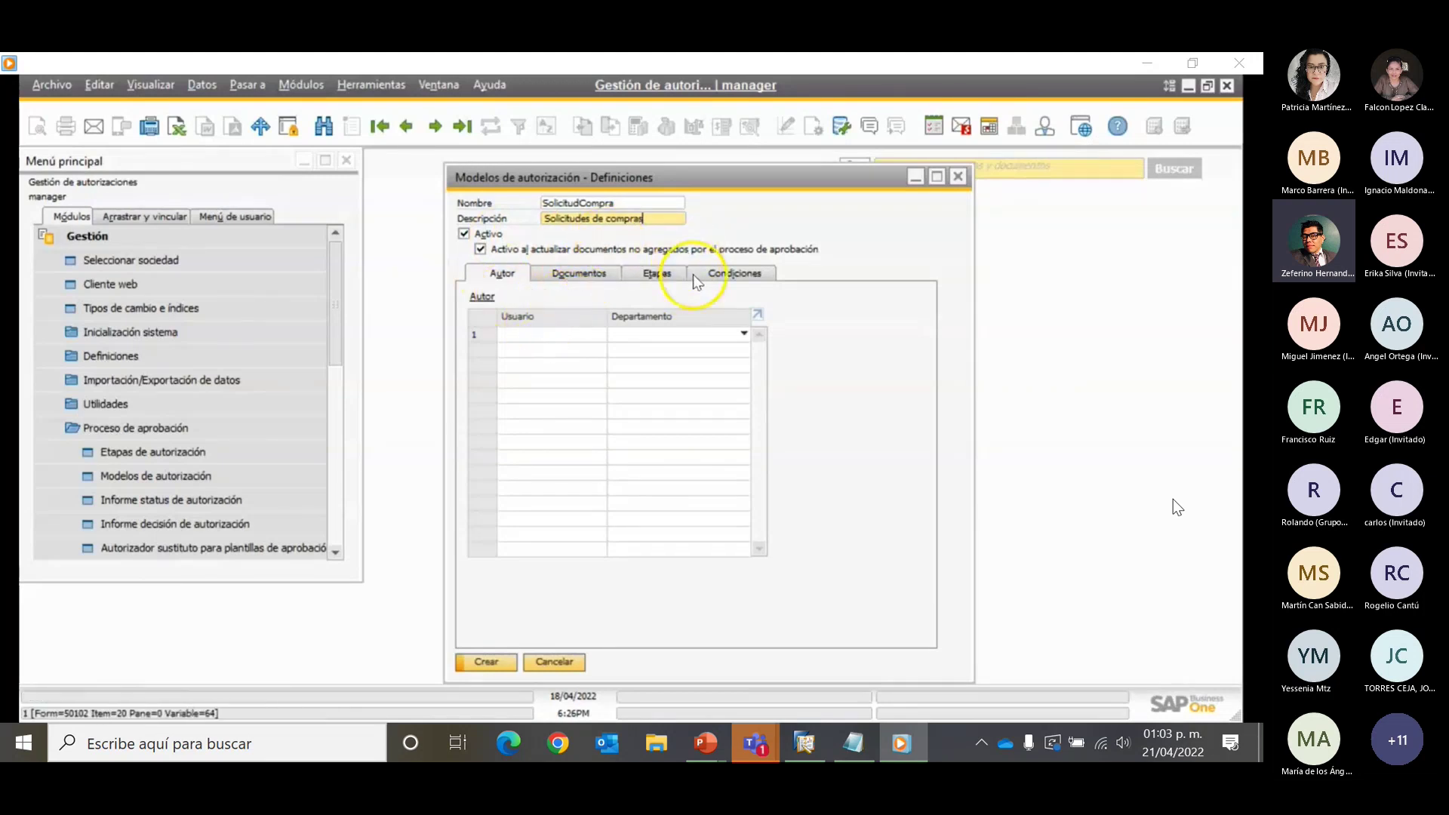
{"action": "left_click", "coordinate": [846, 285]}
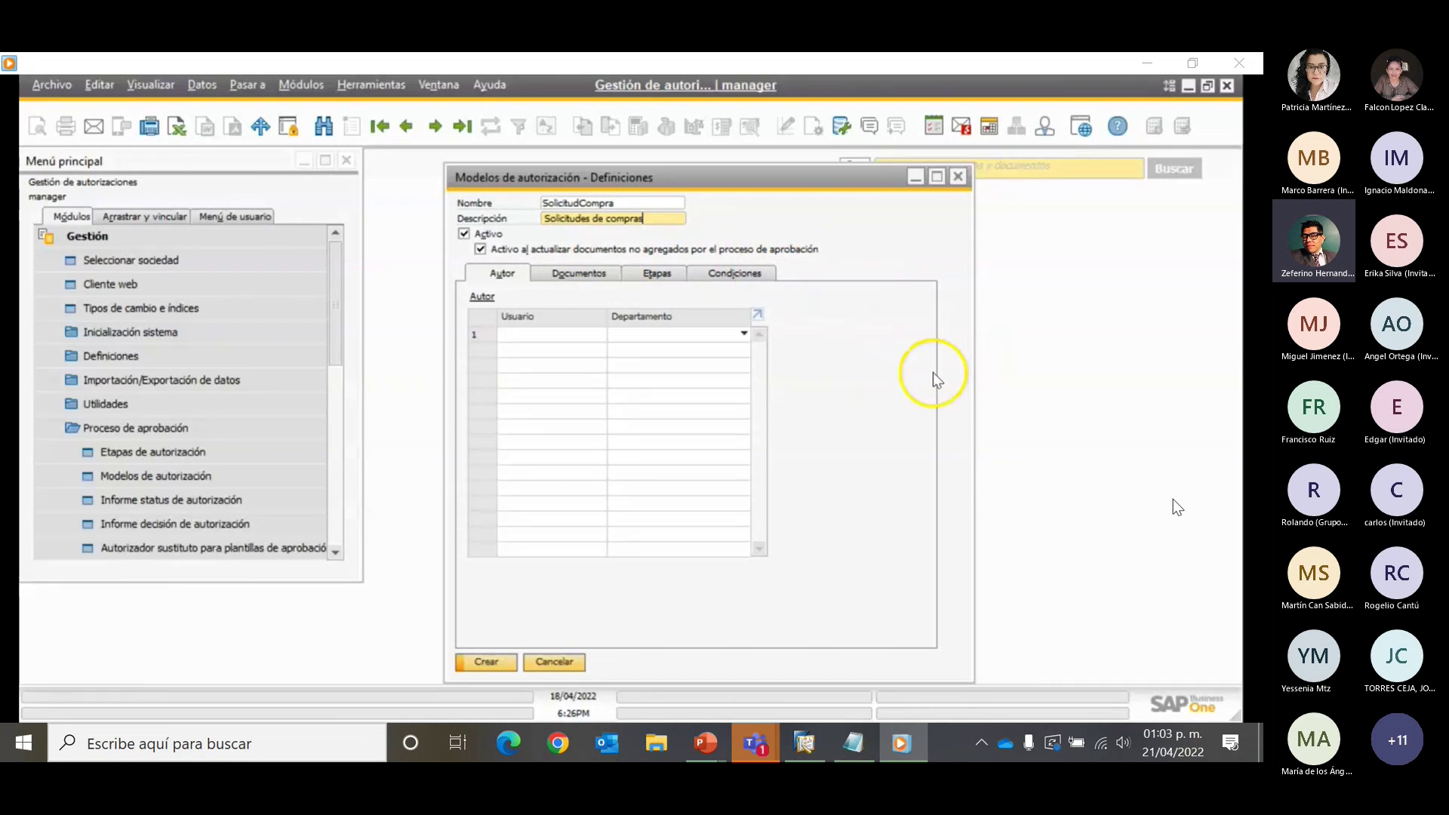
Add all users of the Ventas department as authors of the SolicitudCompra model
{"action": "left_click", "coordinate": [661, 338]}
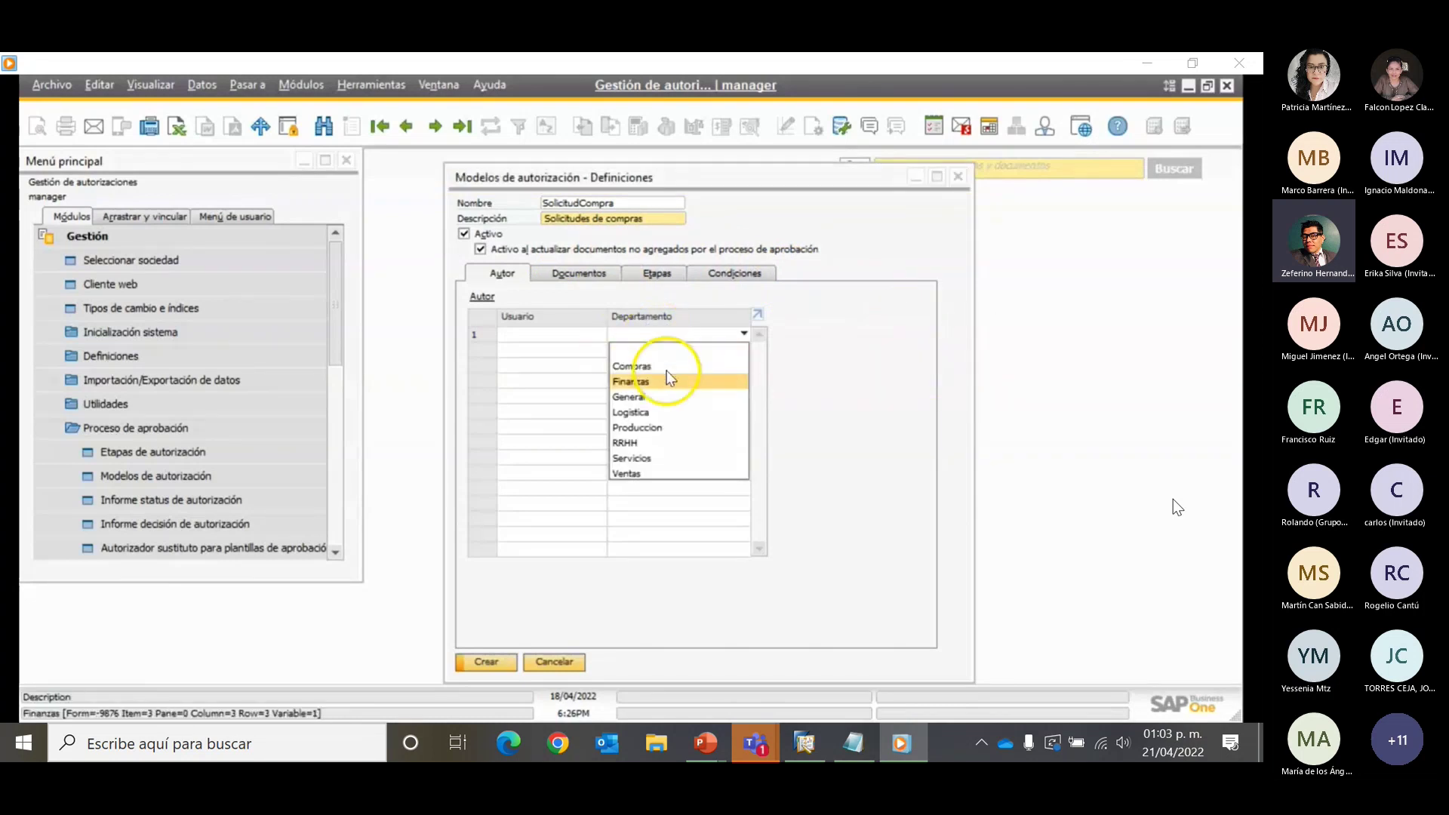
{"action": "left_click", "coordinate": [663, 474]}
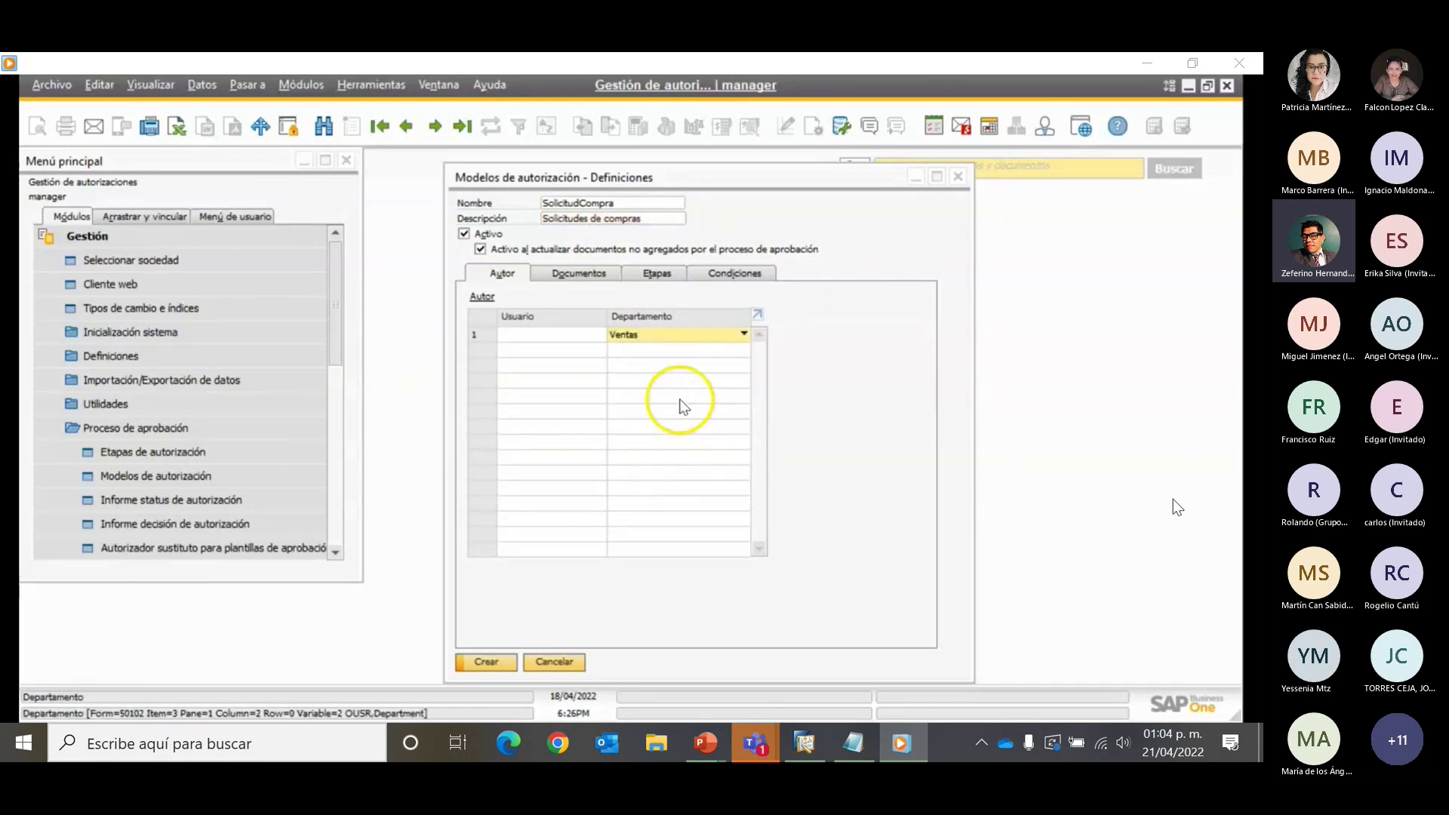
{"action": "left_click", "coordinate": [583, 334]}
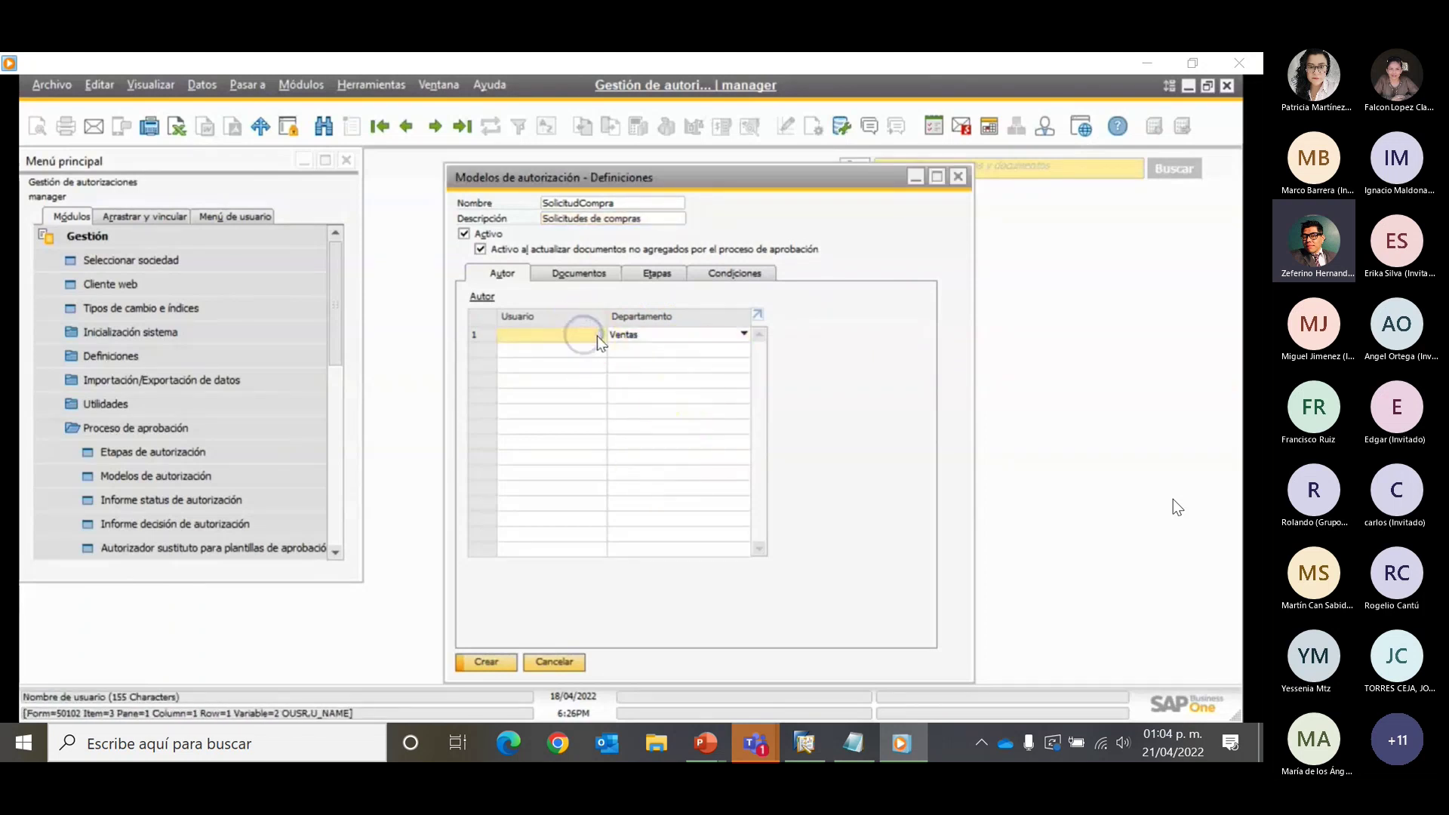
{"action": "left_click", "coordinate": [597, 336]}
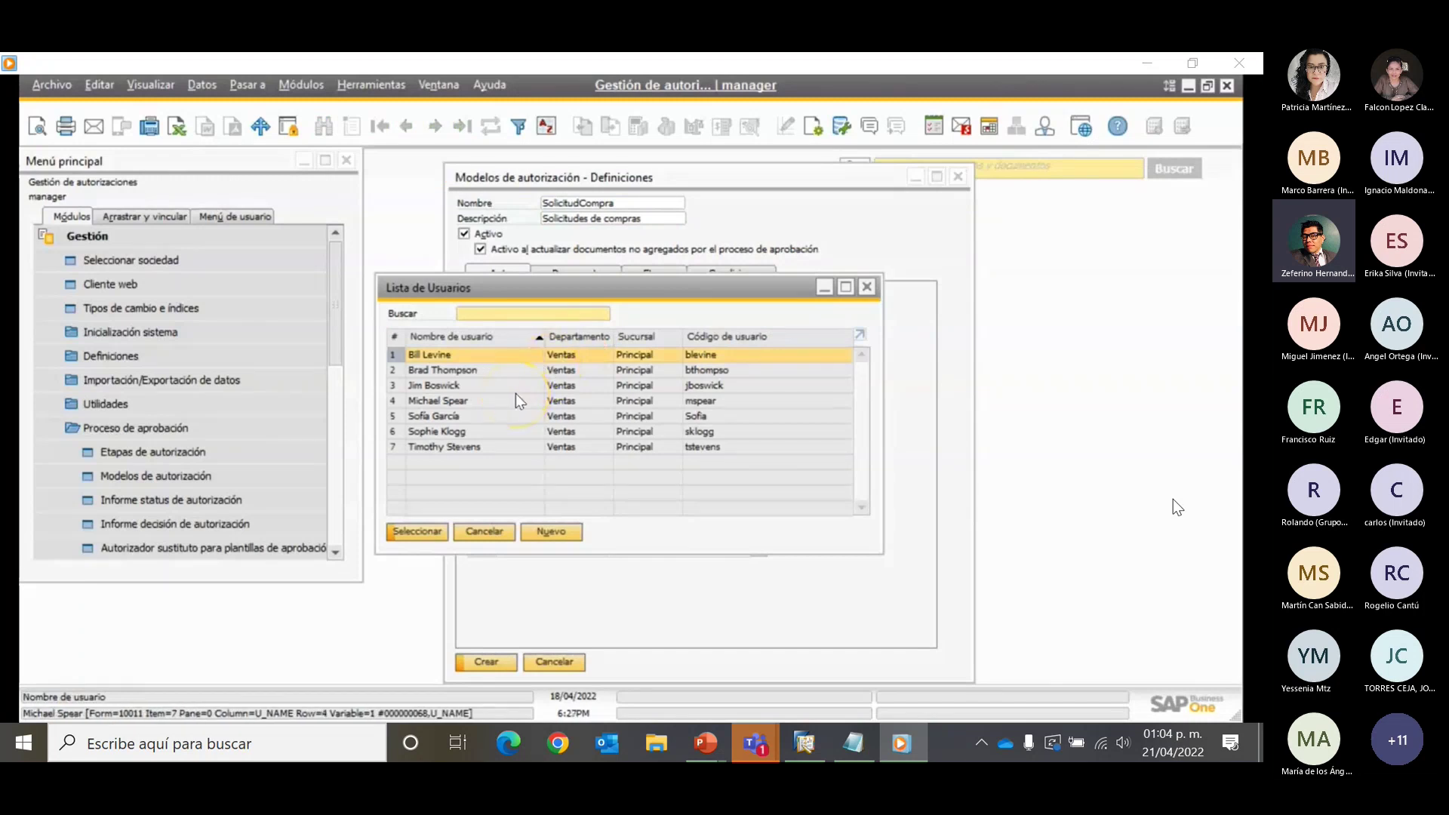
{"action": "key", "text": "shift+Down"}
{"action": "key", "text": "shift+Down"}
{"action": "key", "text": "shift+Down"}
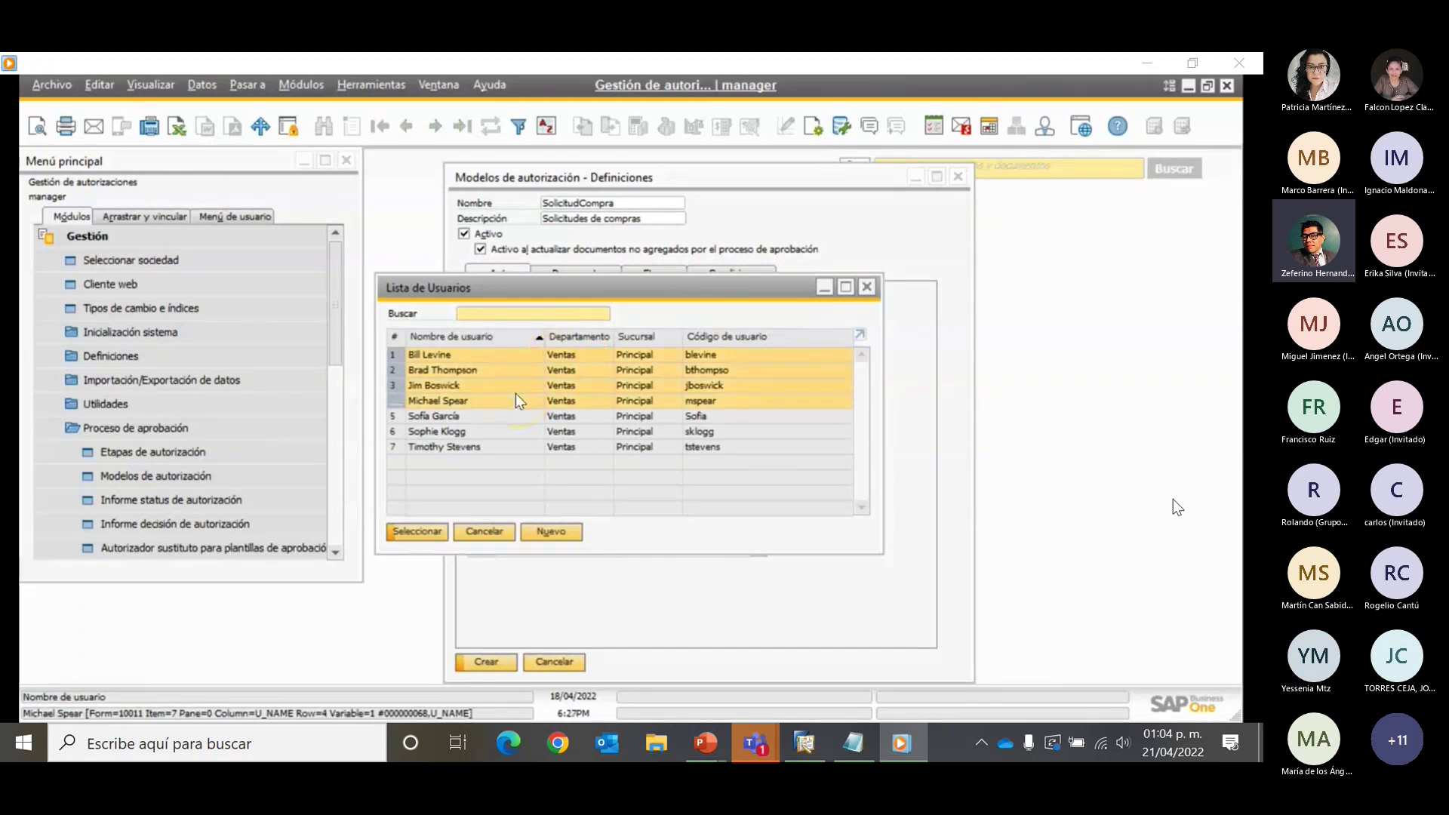
{"action": "key", "text": "shift+Down"}
{"action": "key", "text": "shift+Down"}
{"action": "key", "text": "shift+Down"}
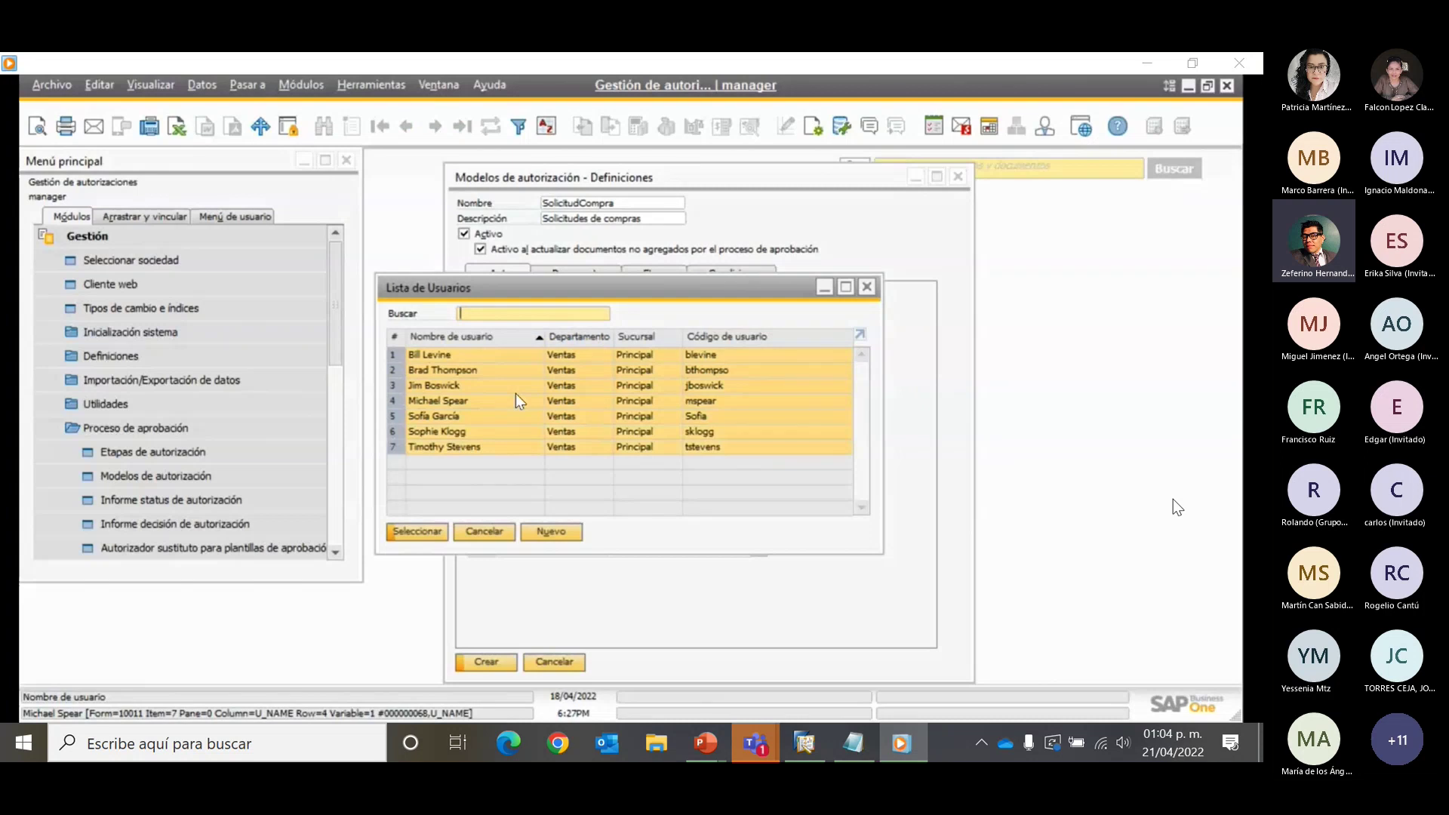
{"action": "left_click", "coordinate": [400, 536]}
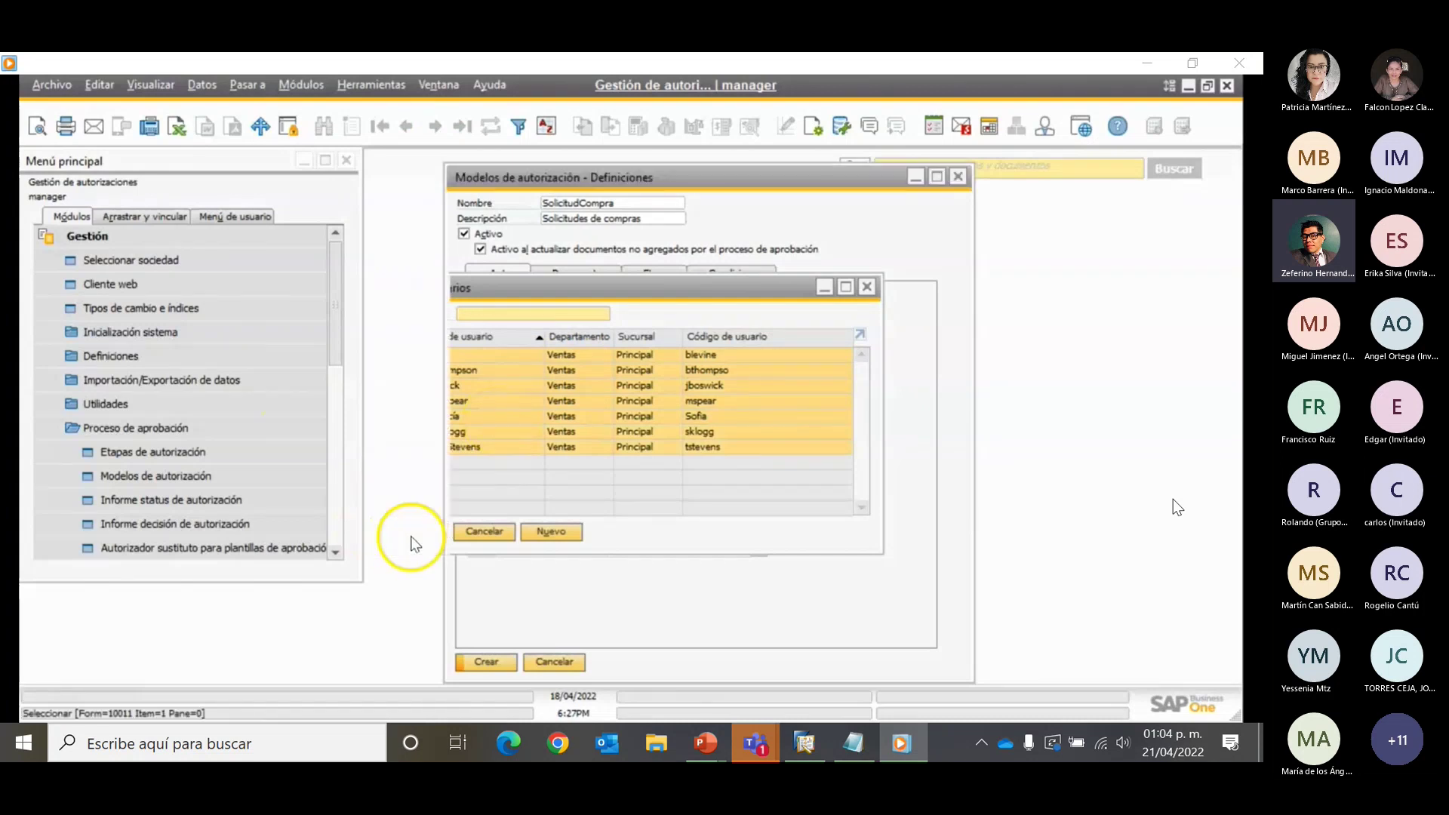
Add all users of the Compras department as further authors below the Ventas users
{"action": "left_click", "coordinate": [679, 442]}
{"action": "left_click", "coordinate": [683, 472]}
{"action": "left_click", "coordinate": [582, 449]}
{"action": "left_click", "coordinate": [600, 441]}
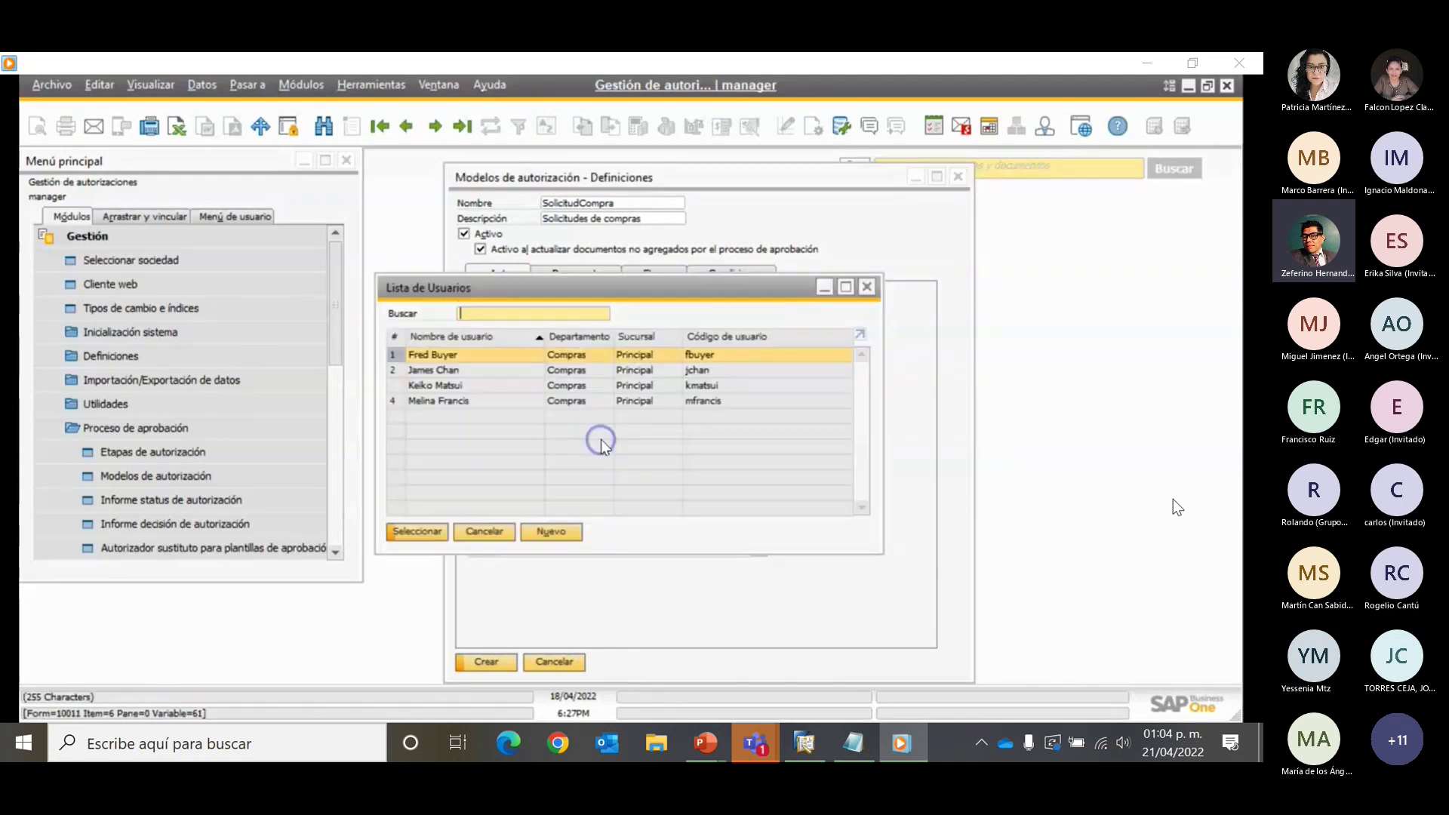
{"action": "key", "text": "shift+Down"}
{"action": "key", "text": "shift+Down"}
{"action": "key", "text": "shift+Down"}
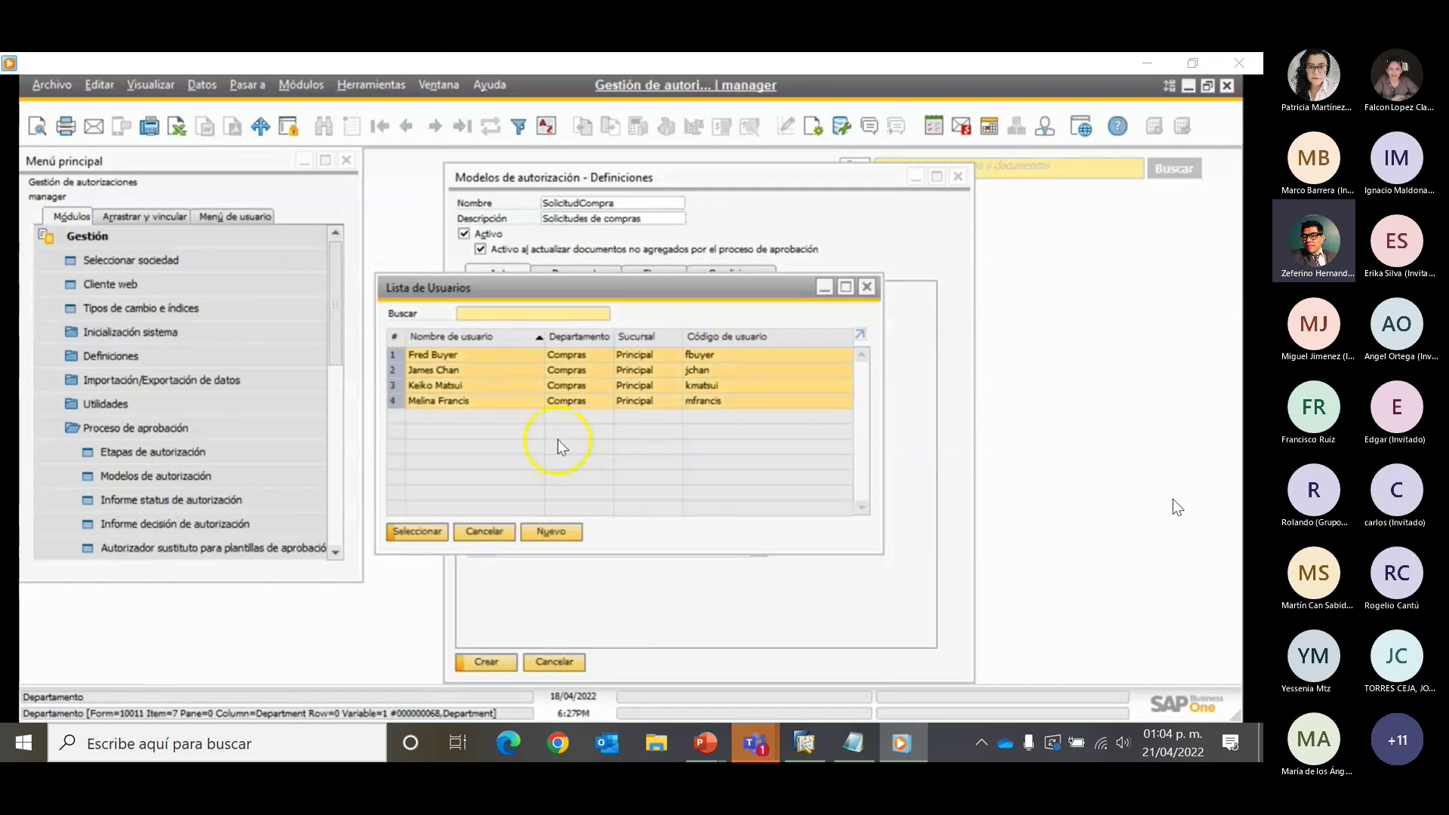
{"action": "left_click", "coordinate": [419, 532]}
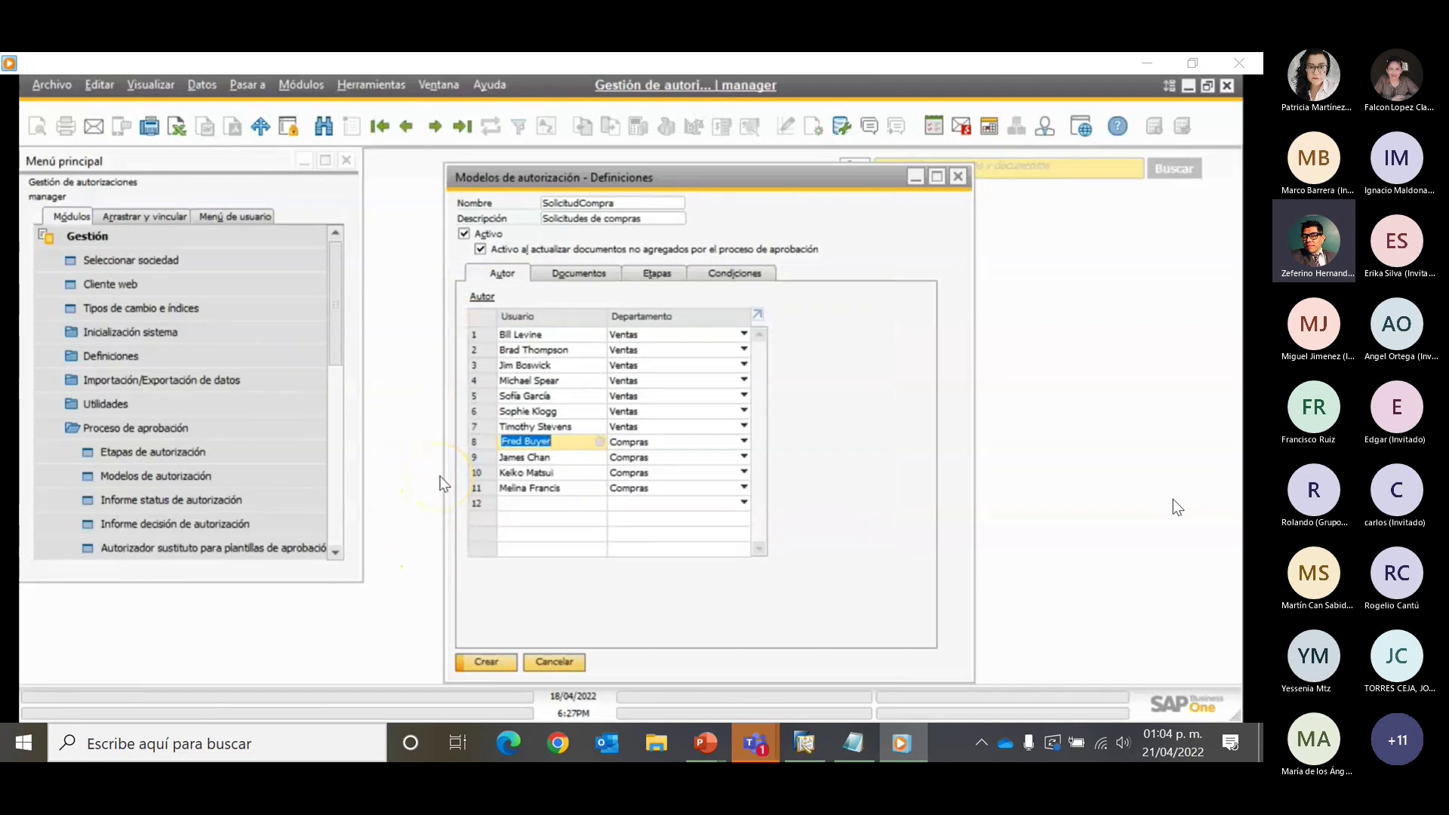
{"action": "left_click", "coordinate": [480, 394]}
Set the model's document type to Solicitud interna and include Solicitud de compra
{"action": "left_click", "coordinate": [557, 278]}
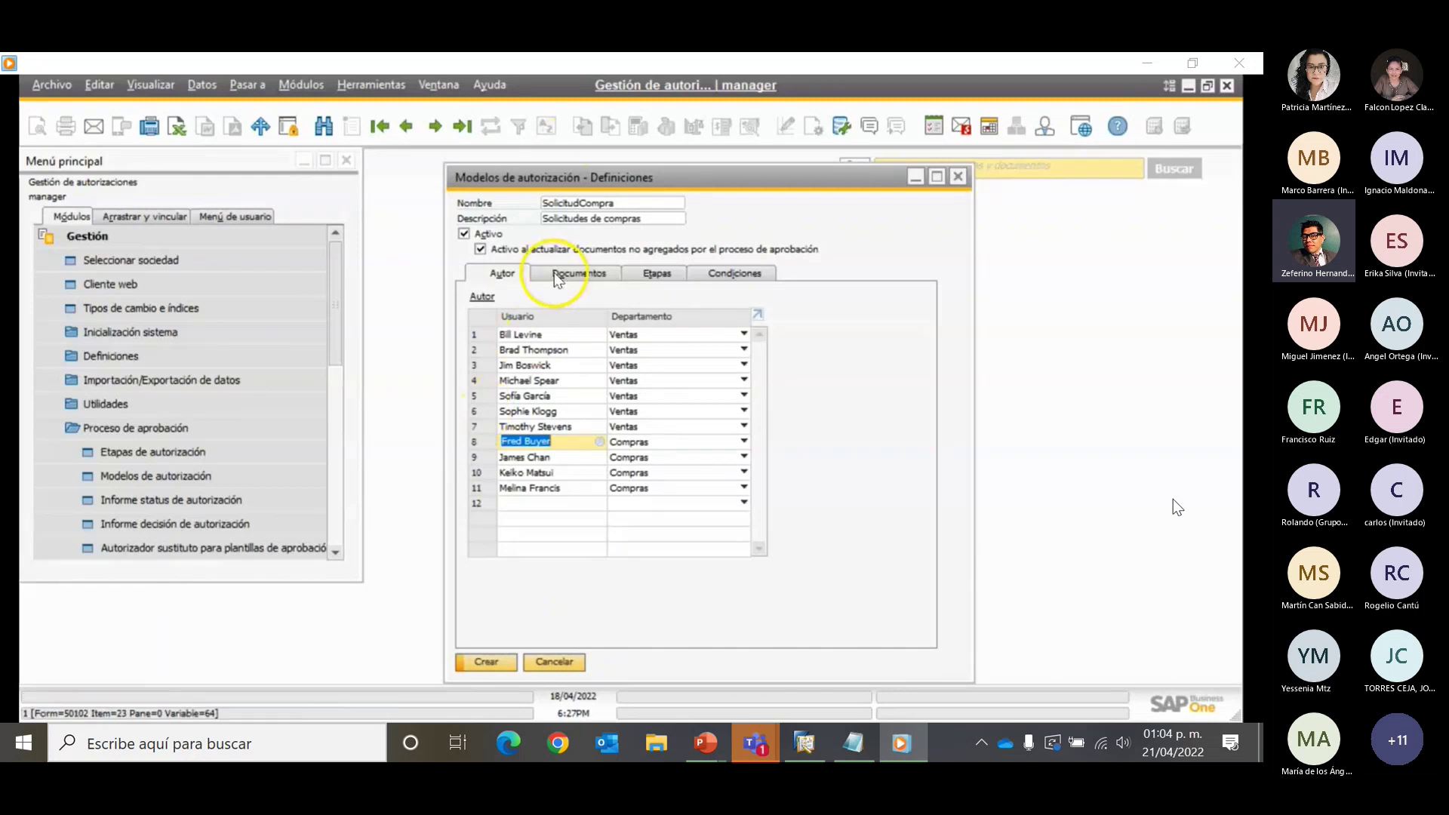
{"action": "left_click", "coordinate": [595, 354]}
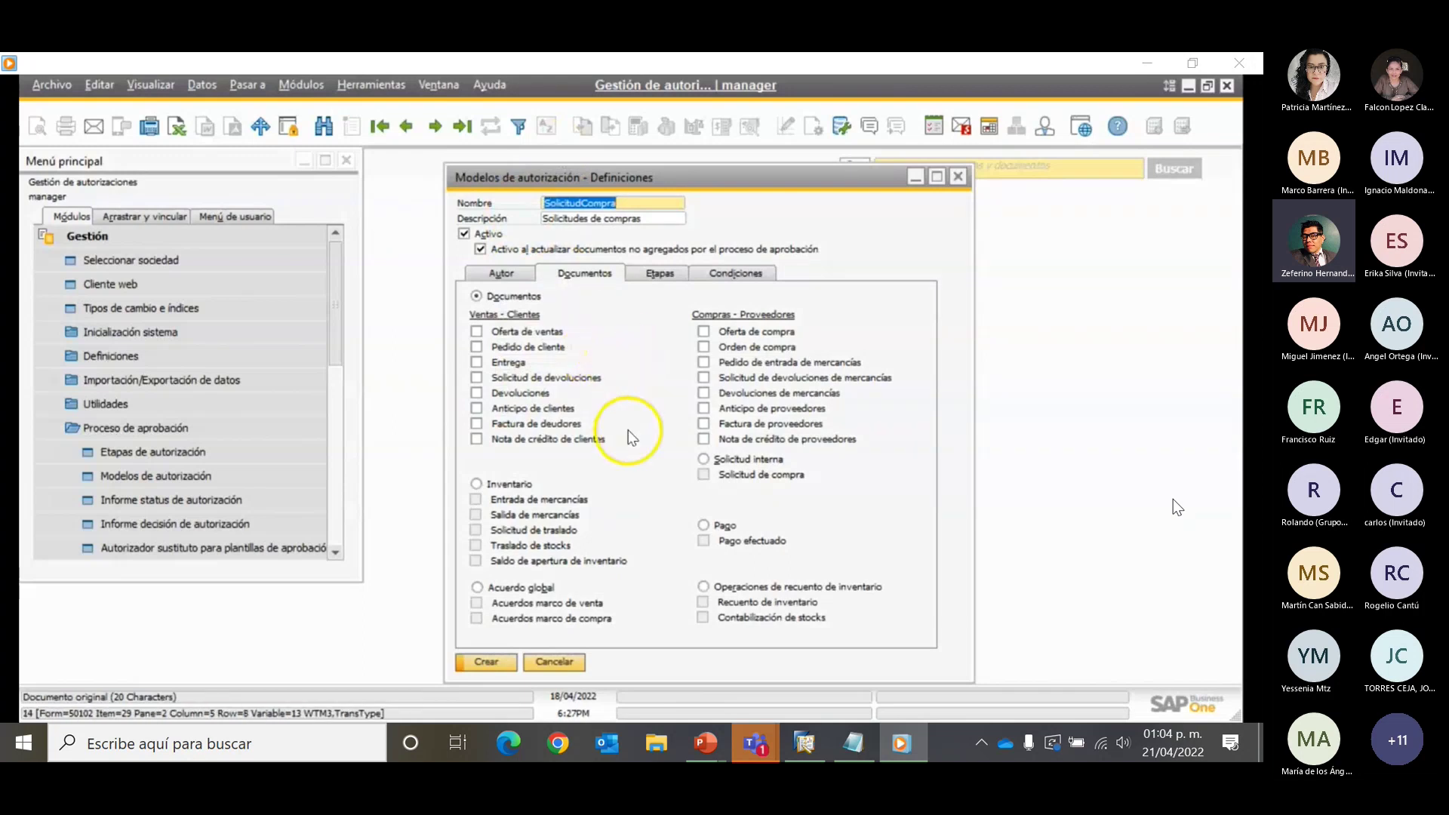
{"action": "left_click", "coordinate": [722, 463]}
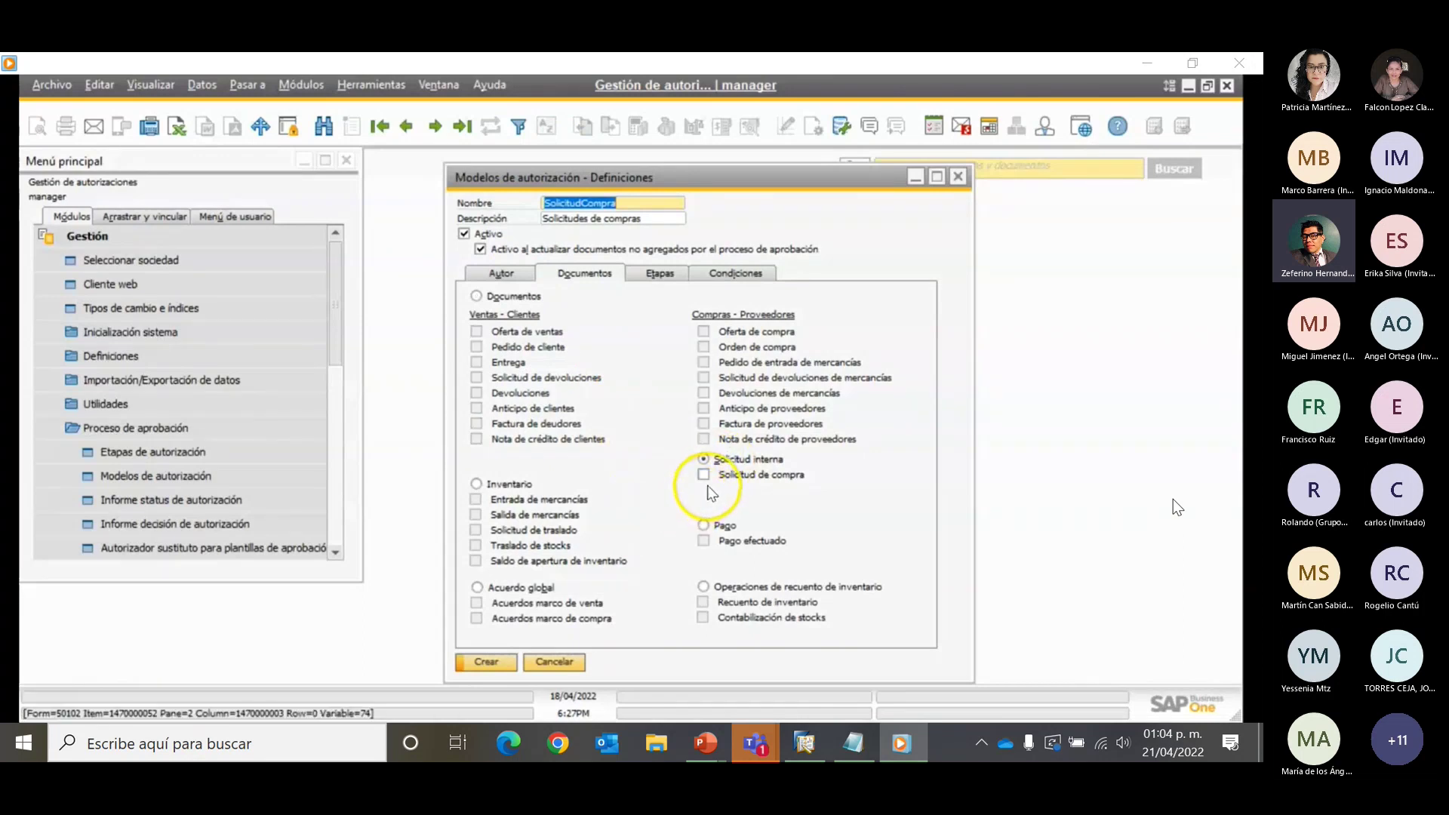
{"action": "left_click", "coordinate": [703, 473]}
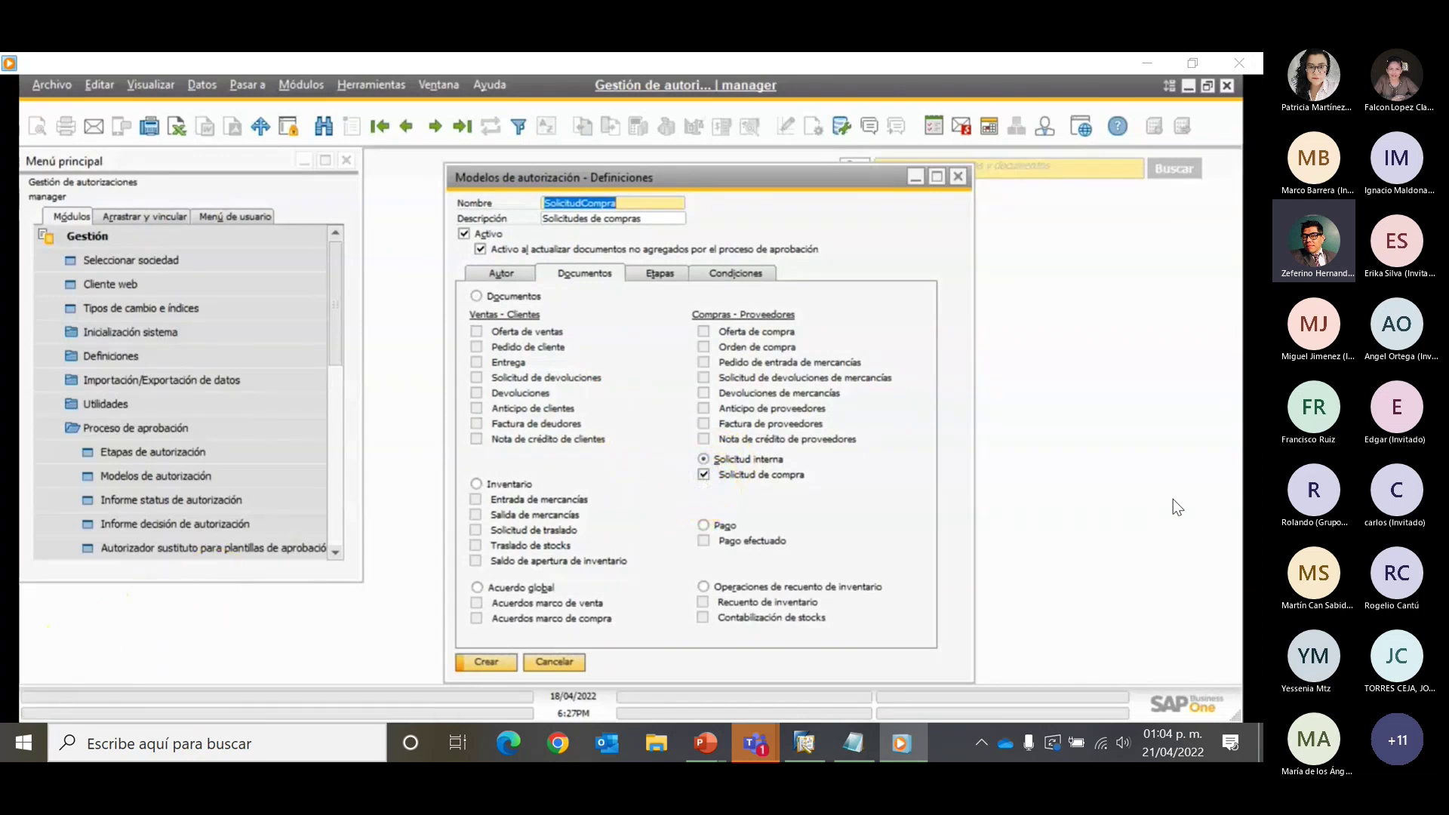
{"action": "left_click", "coordinate": [414, 362]}
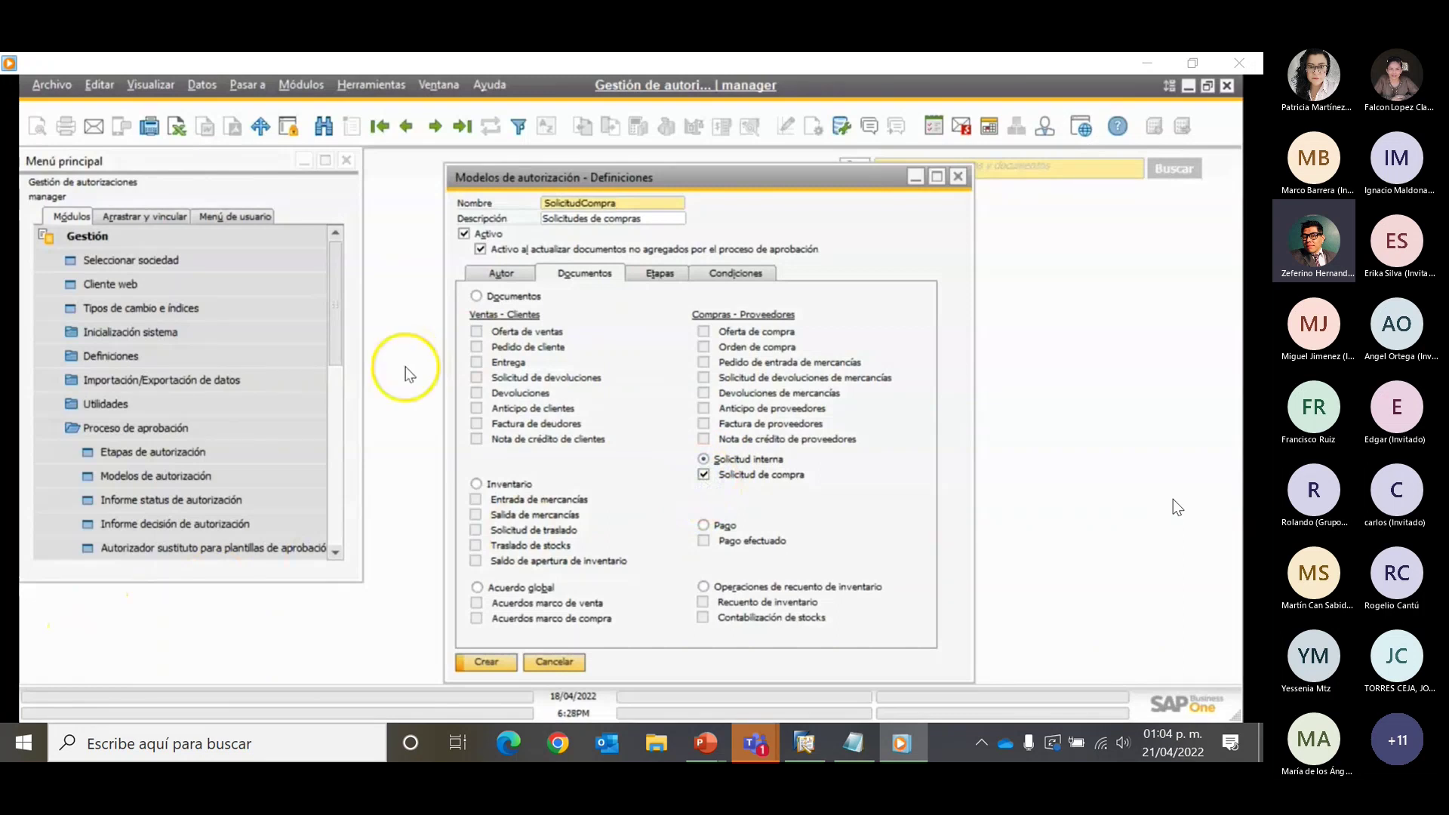
Assign the SolicitudCompra authorization stage to the model
{"action": "left_click", "coordinate": [655, 276]}
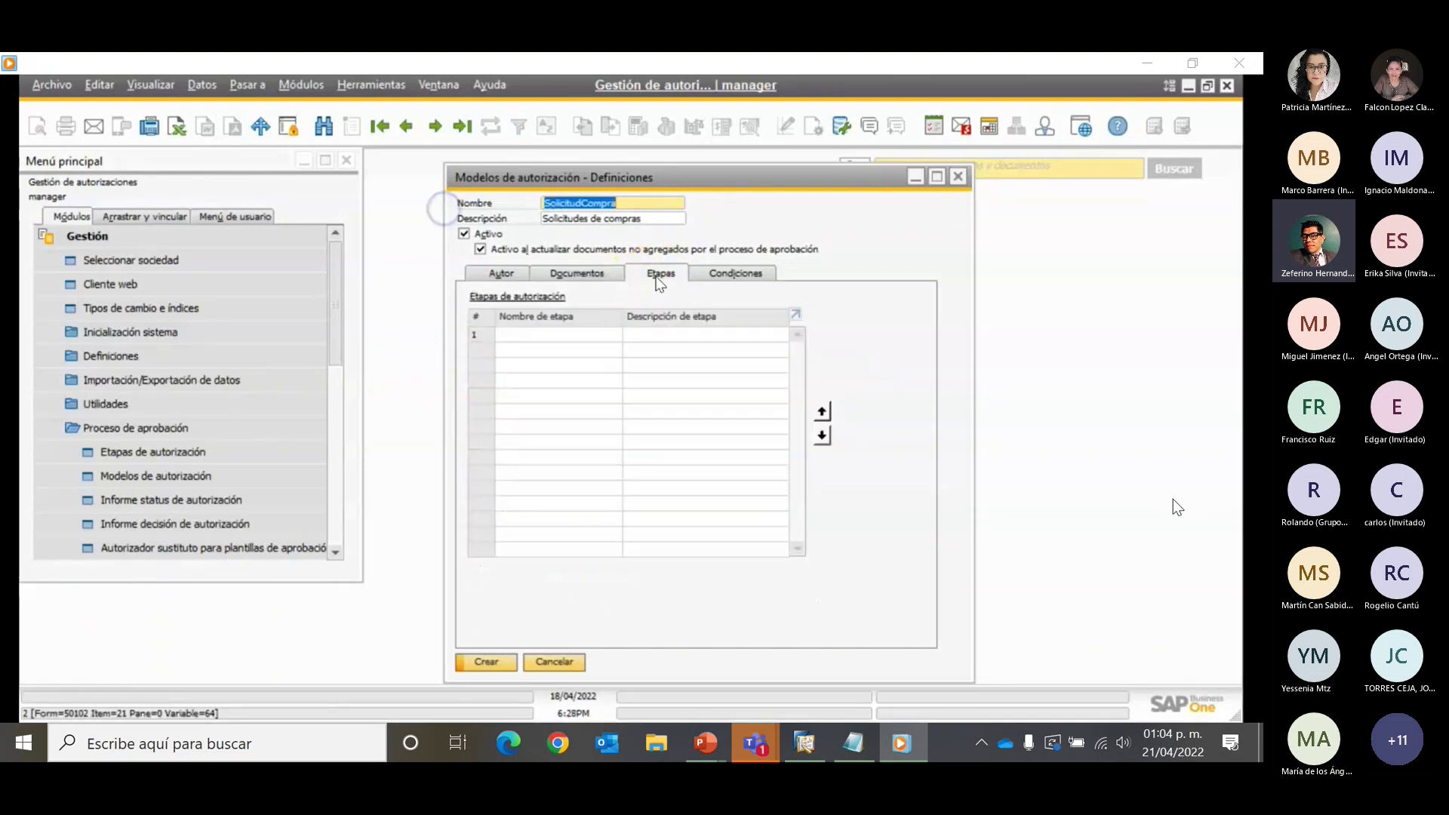
{"action": "left_click", "coordinate": [558, 334]}
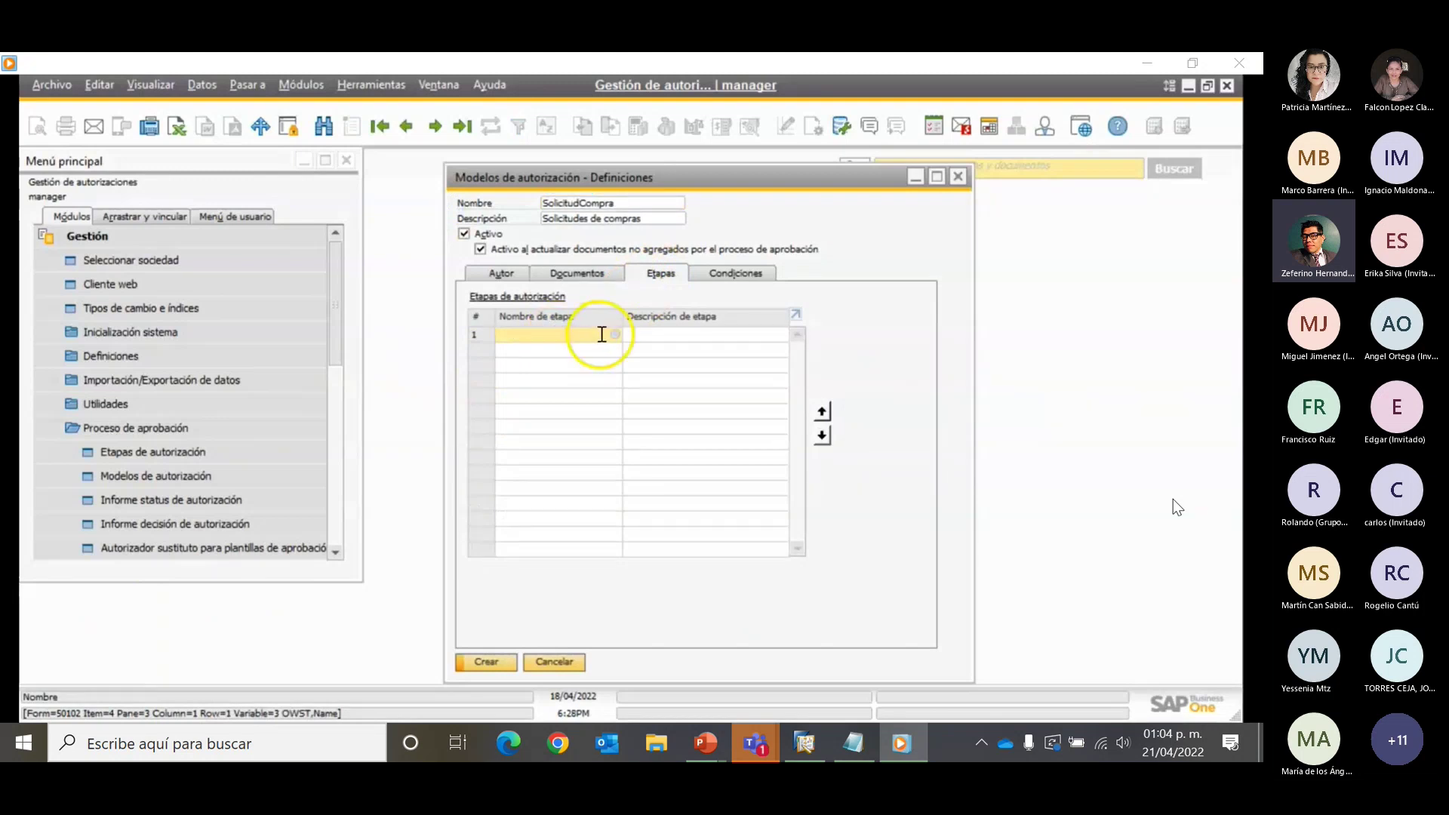
{"action": "left_click", "coordinate": [601, 335]}
{"action": "left_click", "coordinate": [445, 475]}
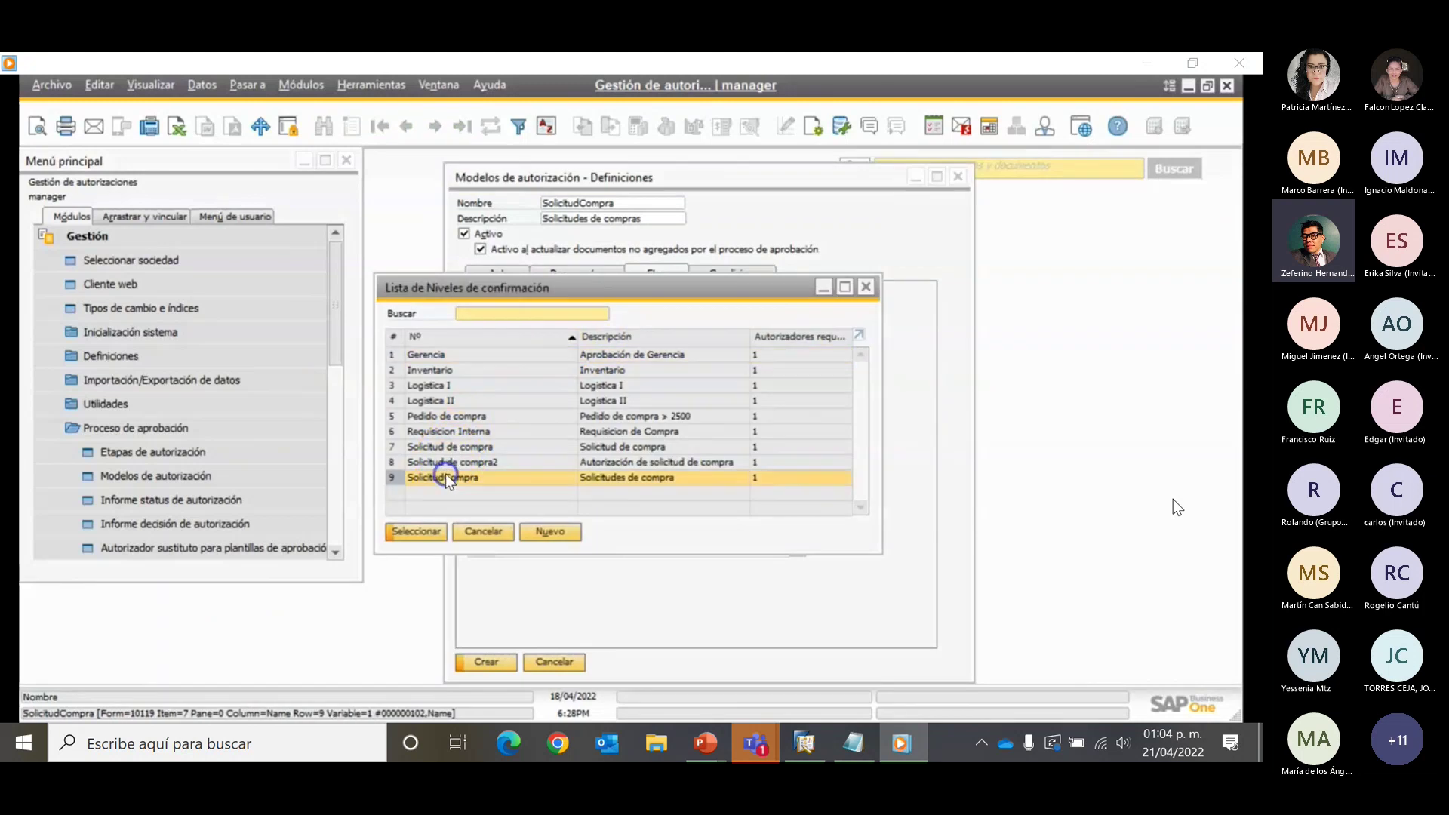
{"action": "left_click", "coordinate": [411, 532]}
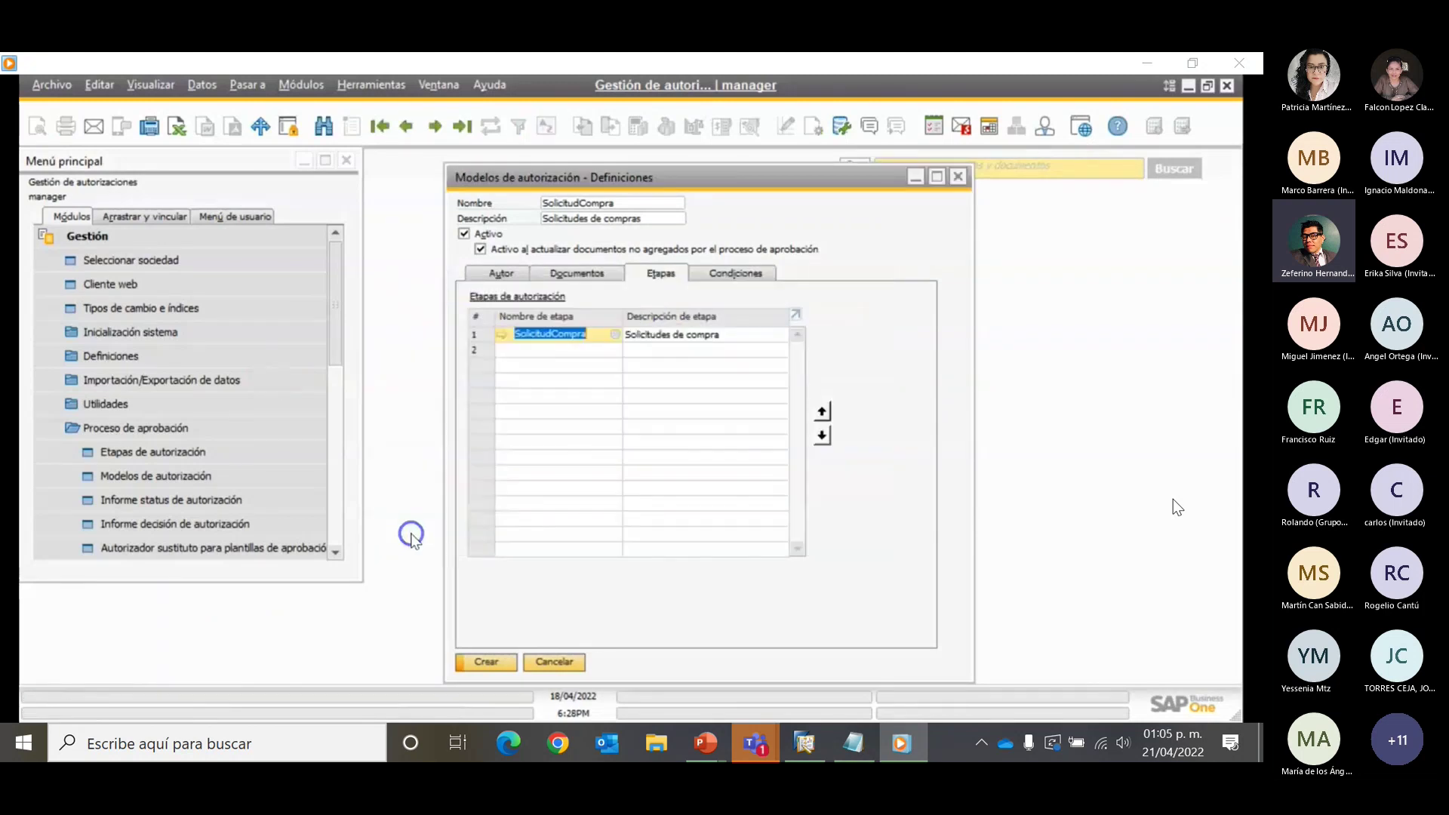
Create the SolicitudCompra model with the approval process condition left at Siempre, and close the model definitions
{"action": "left_click", "coordinate": [729, 279]}
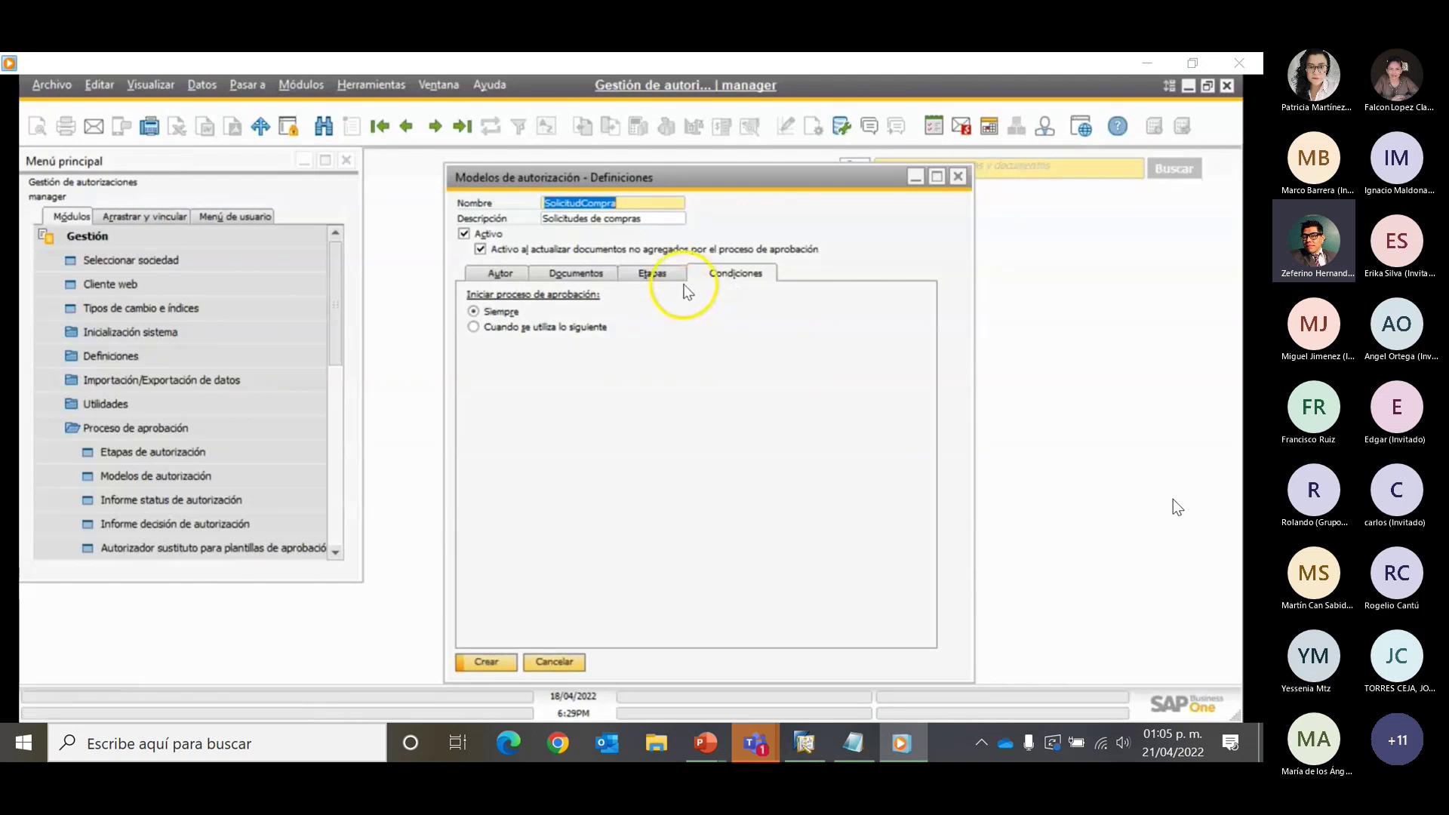
{"action": "left_click", "coordinate": [484, 662]}
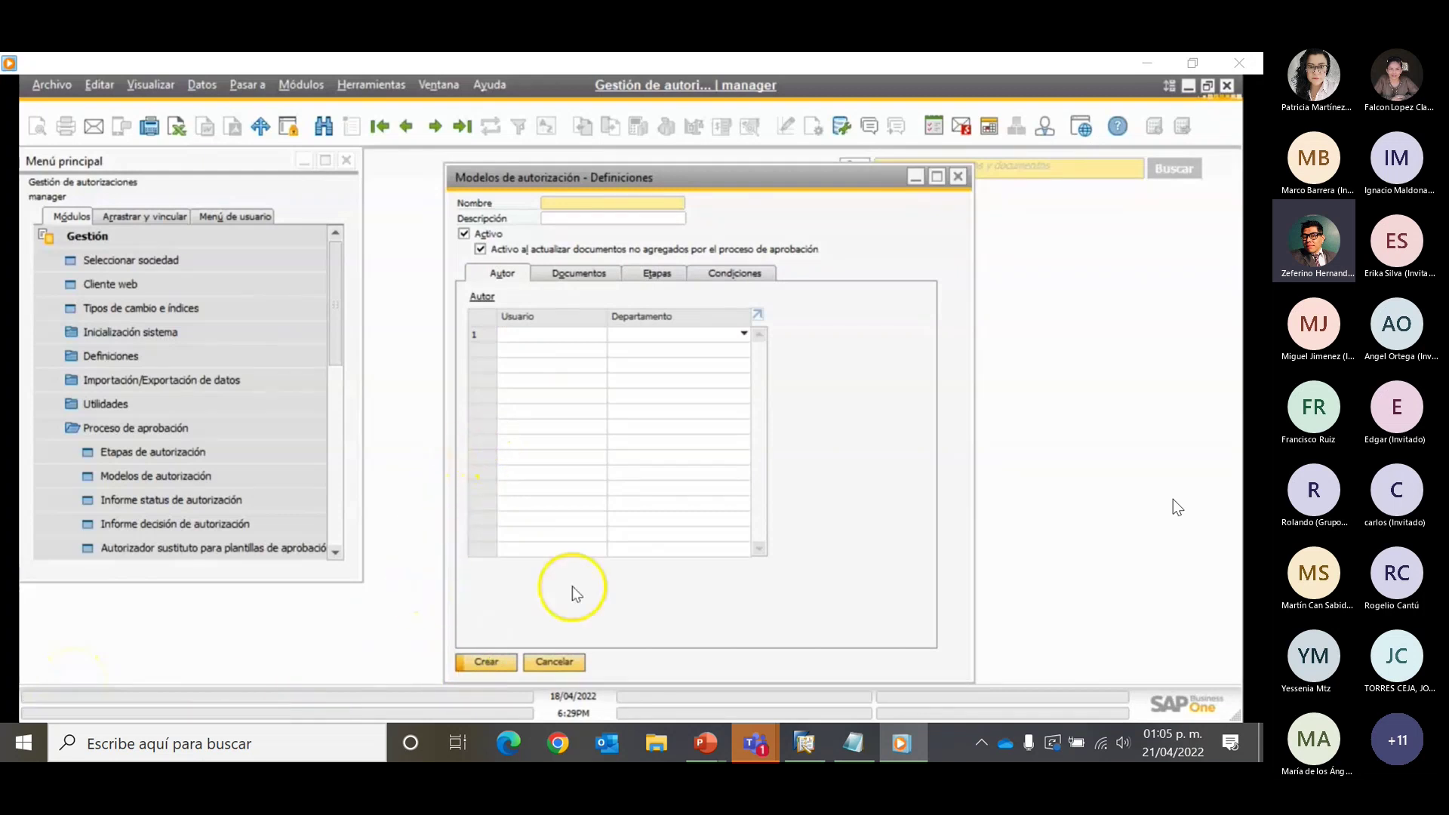
{"action": "left_click", "coordinate": [577, 668]}
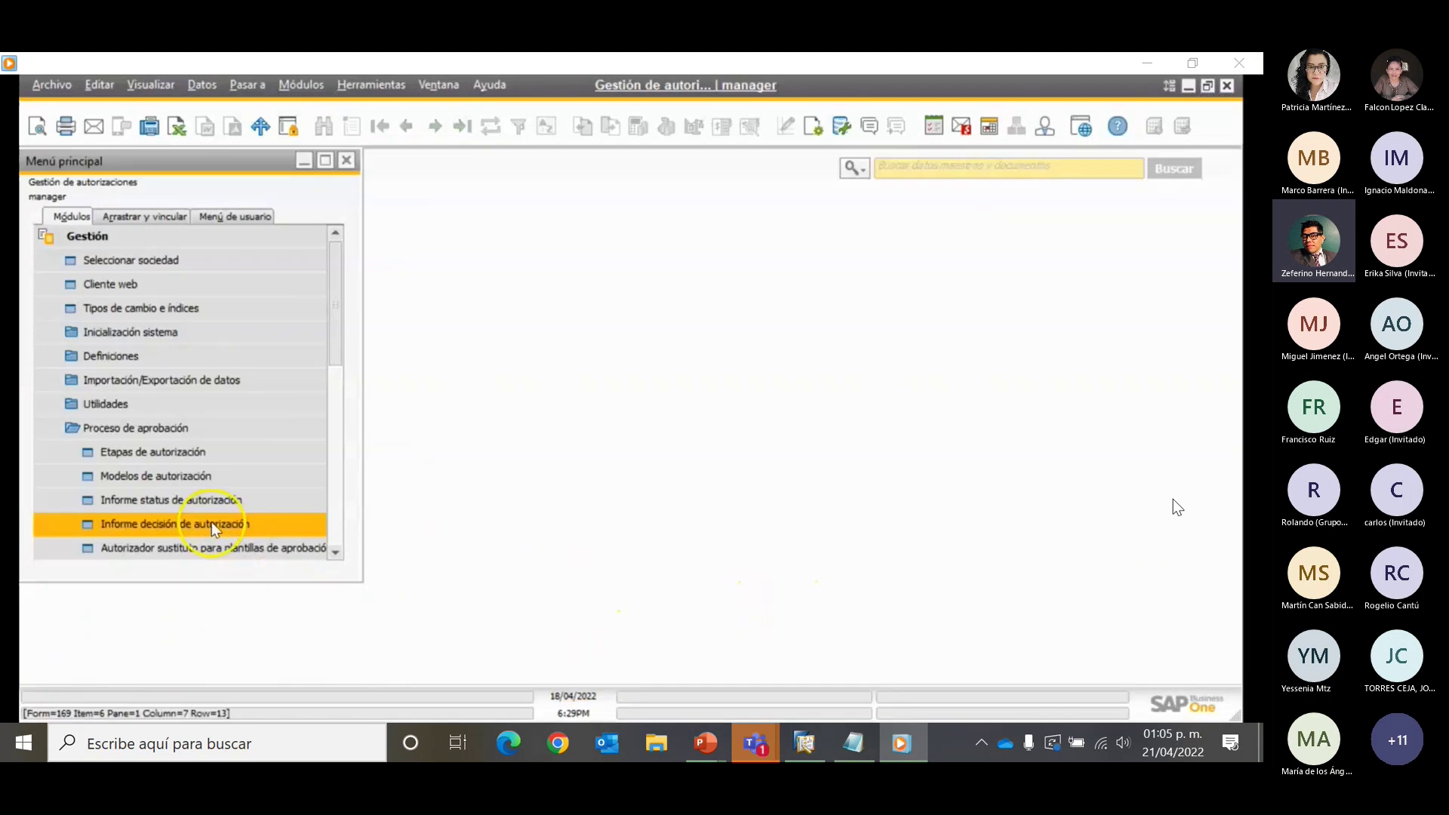
Start a new authorization stage with Pedidos as both its name and description
{"action": "left_click", "coordinate": [194, 483]}
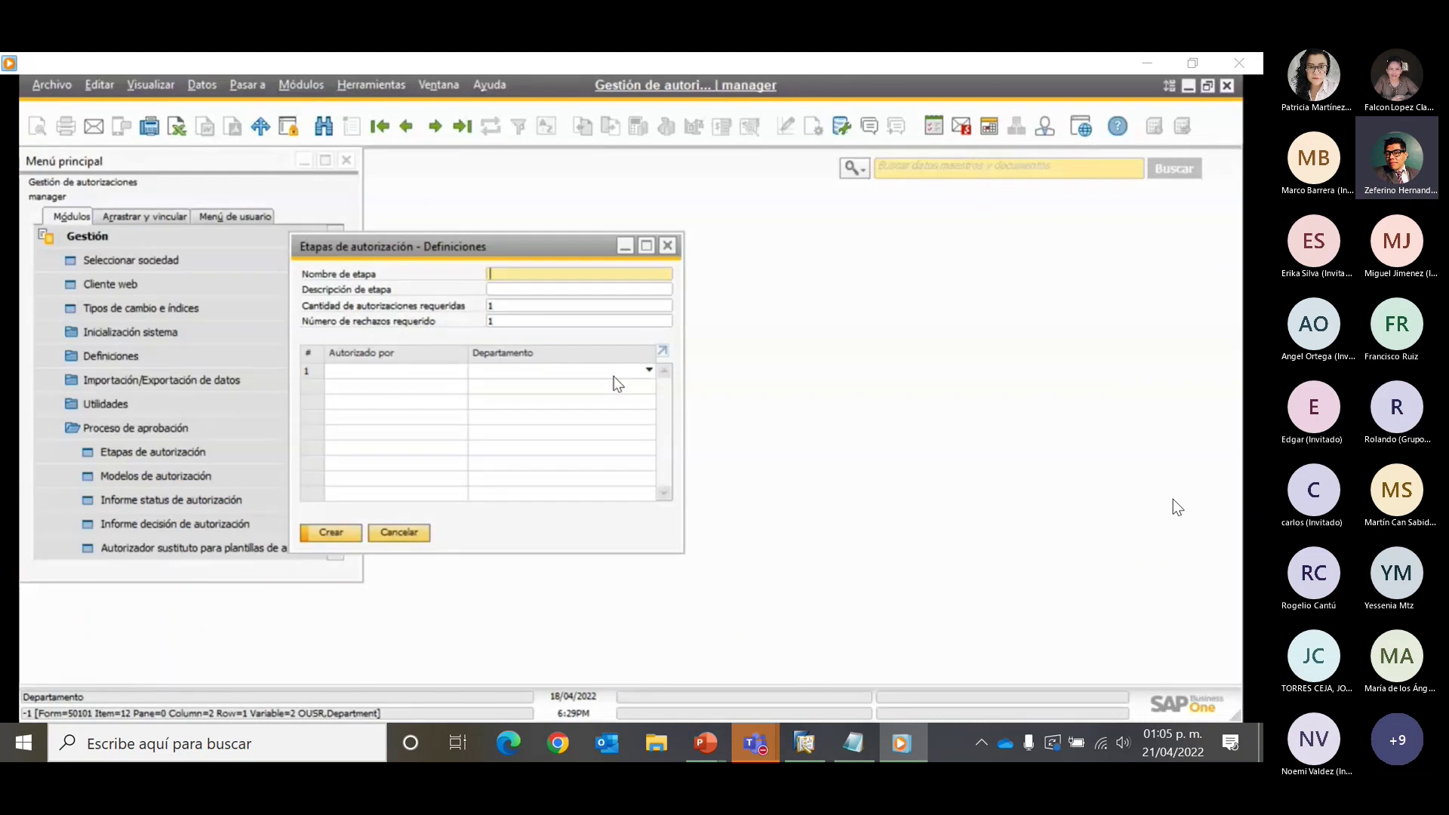
{"action": "type", "text": "Pedidos"}
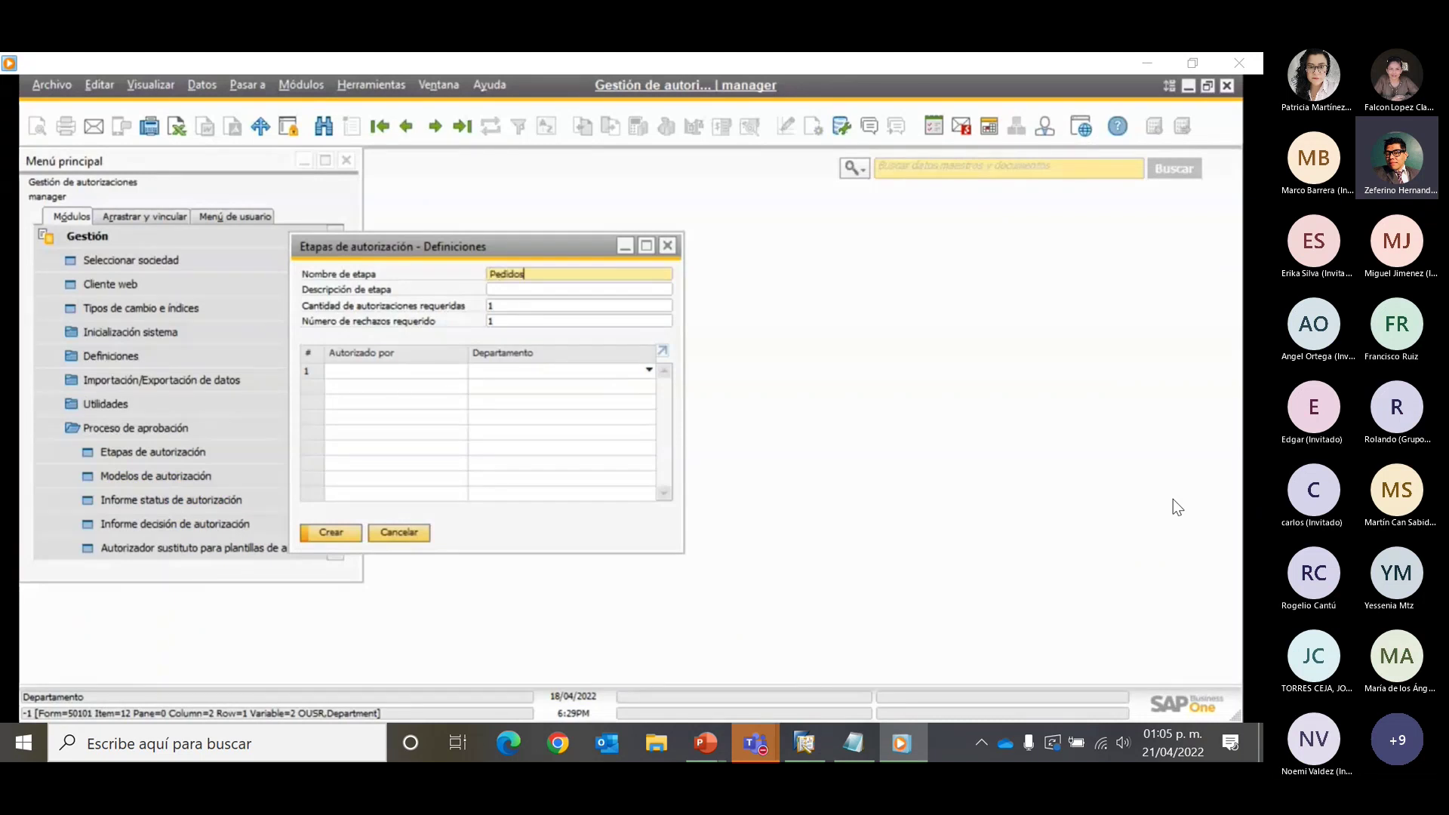
{"action": "left_click", "coordinate": [627, 292]}
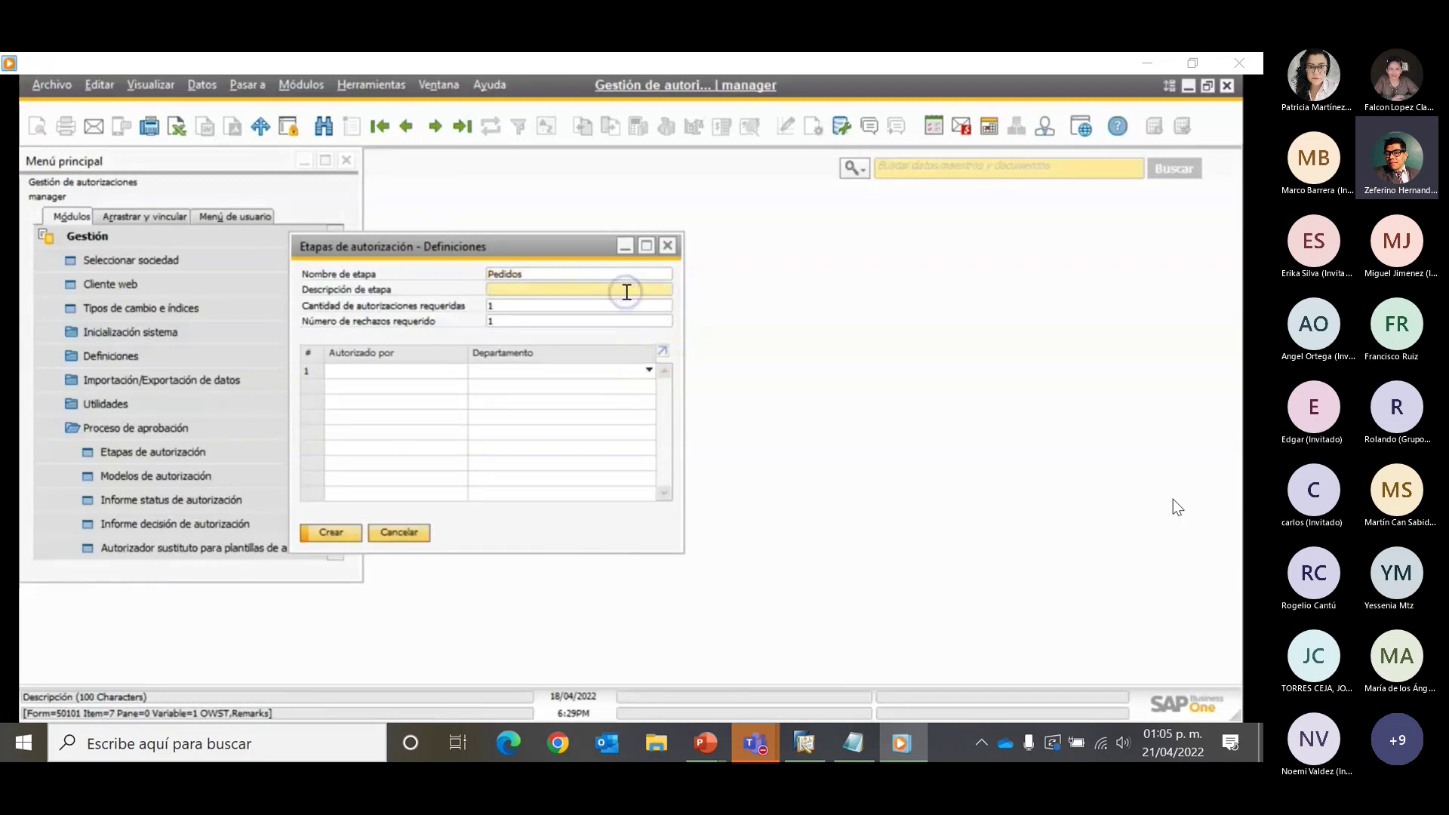
{"action": "type", "text": "Ped"}
{"action": "type", "text": "u"}
{"action": "type", "text": "idos"}
Add the General-department user found by searching "p" as the stage's authorizer, create the stage, and close the stage definitions
{"action": "left_click", "coordinate": [382, 384]}
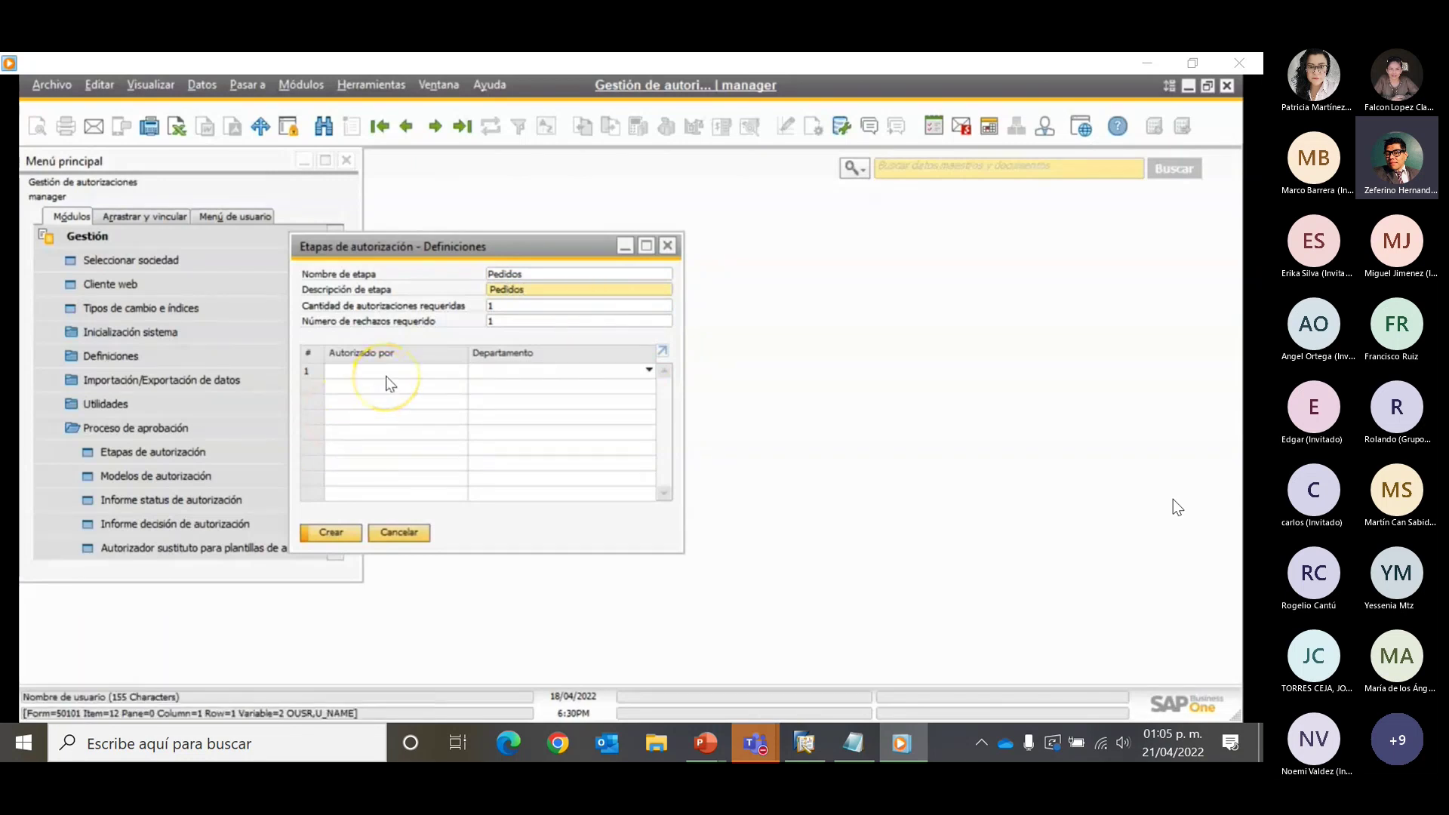
{"action": "left_click", "coordinate": [383, 375]}
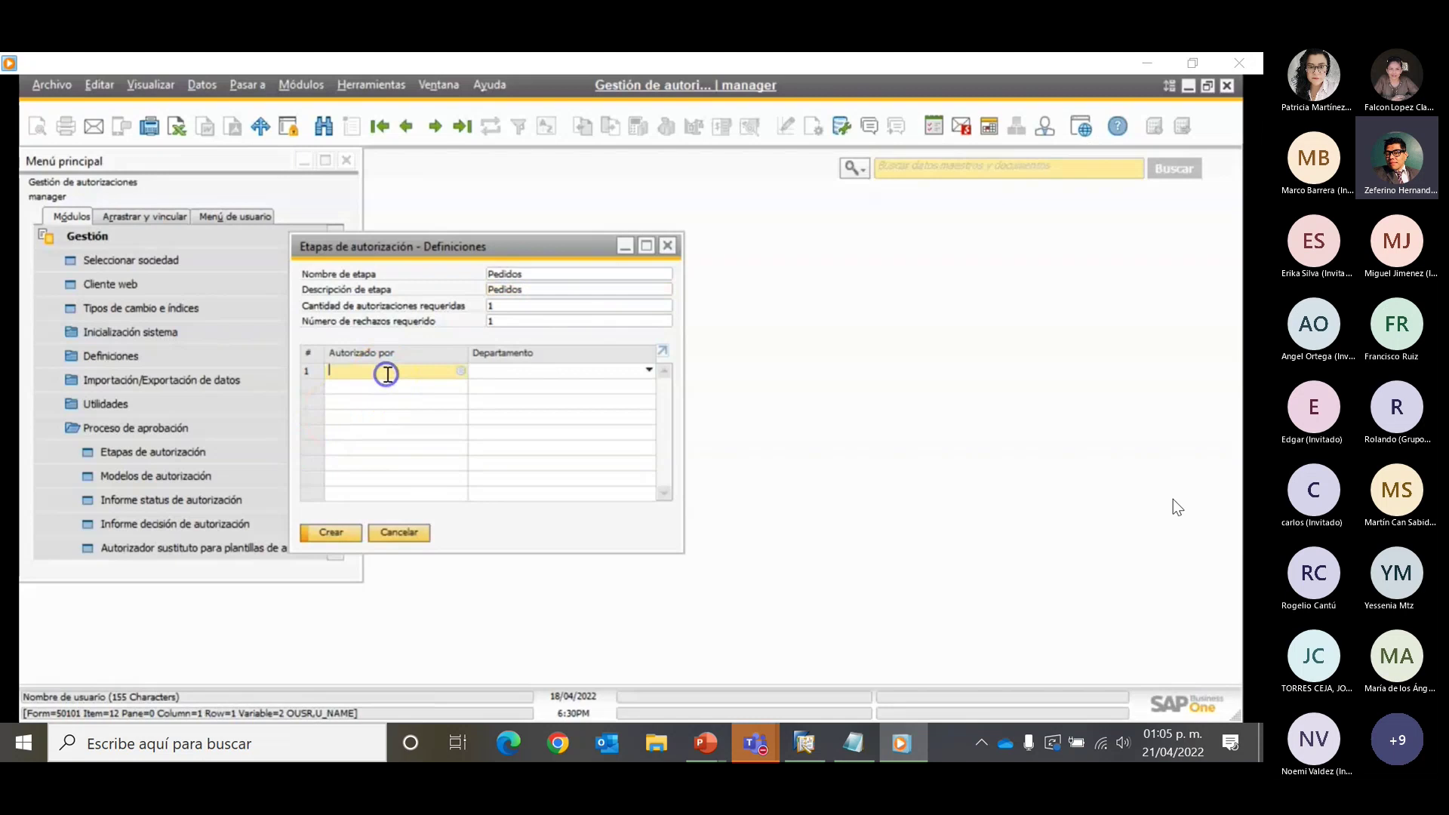
{"action": "left_click", "coordinate": [459, 375]}
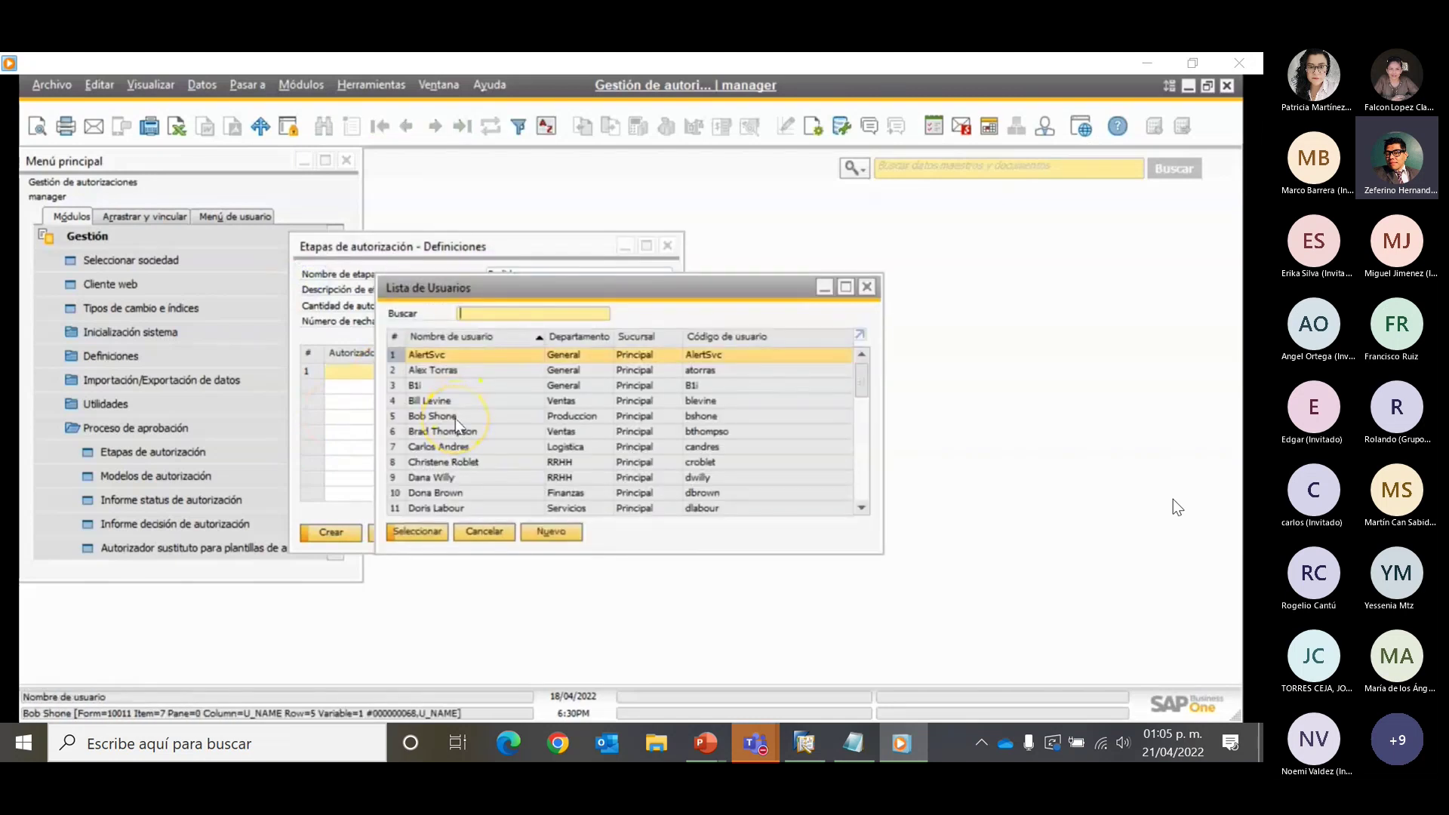
{"action": "type", "text": "p"}
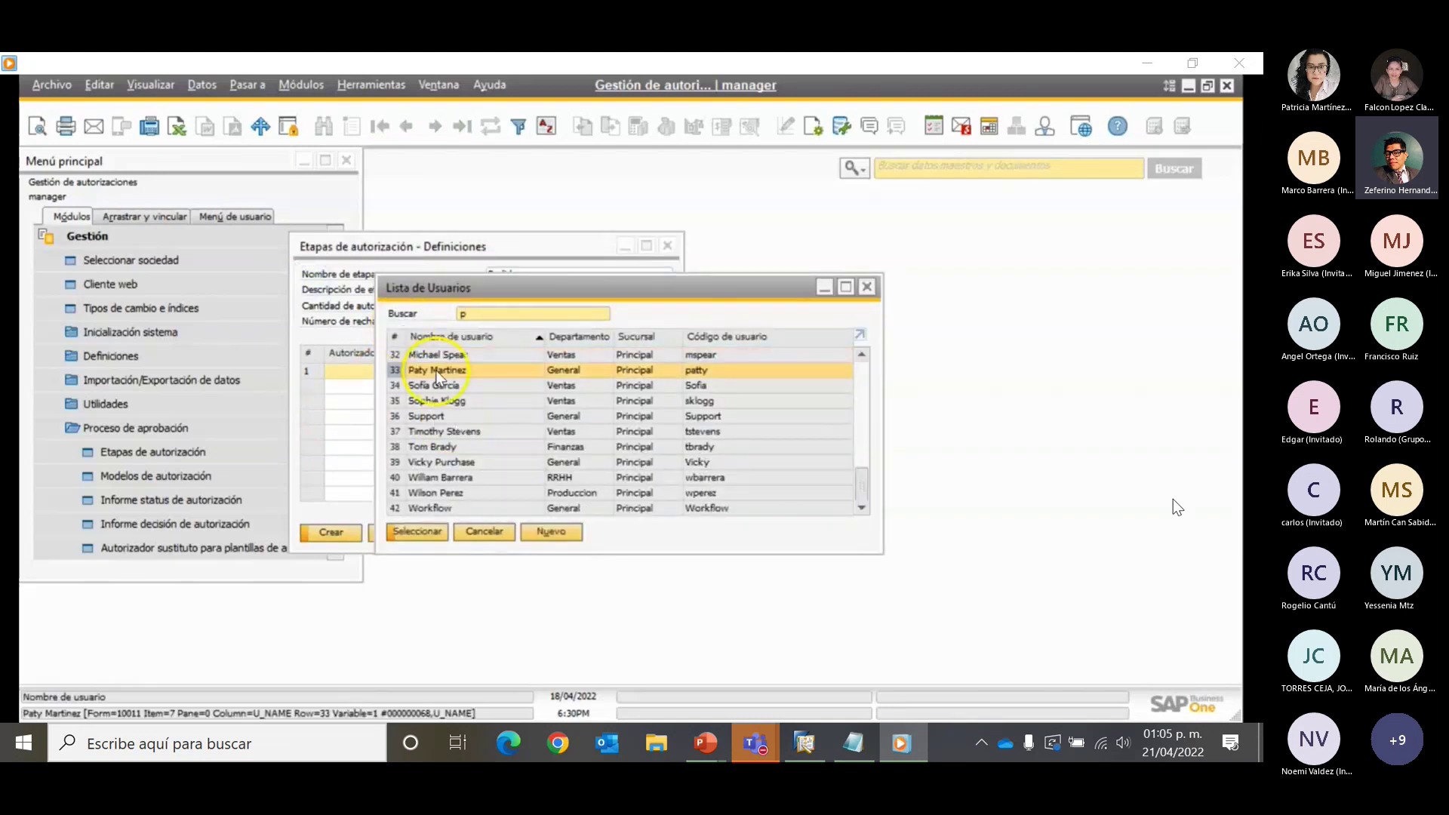
{"action": "left_click", "coordinate": [417, 532]}
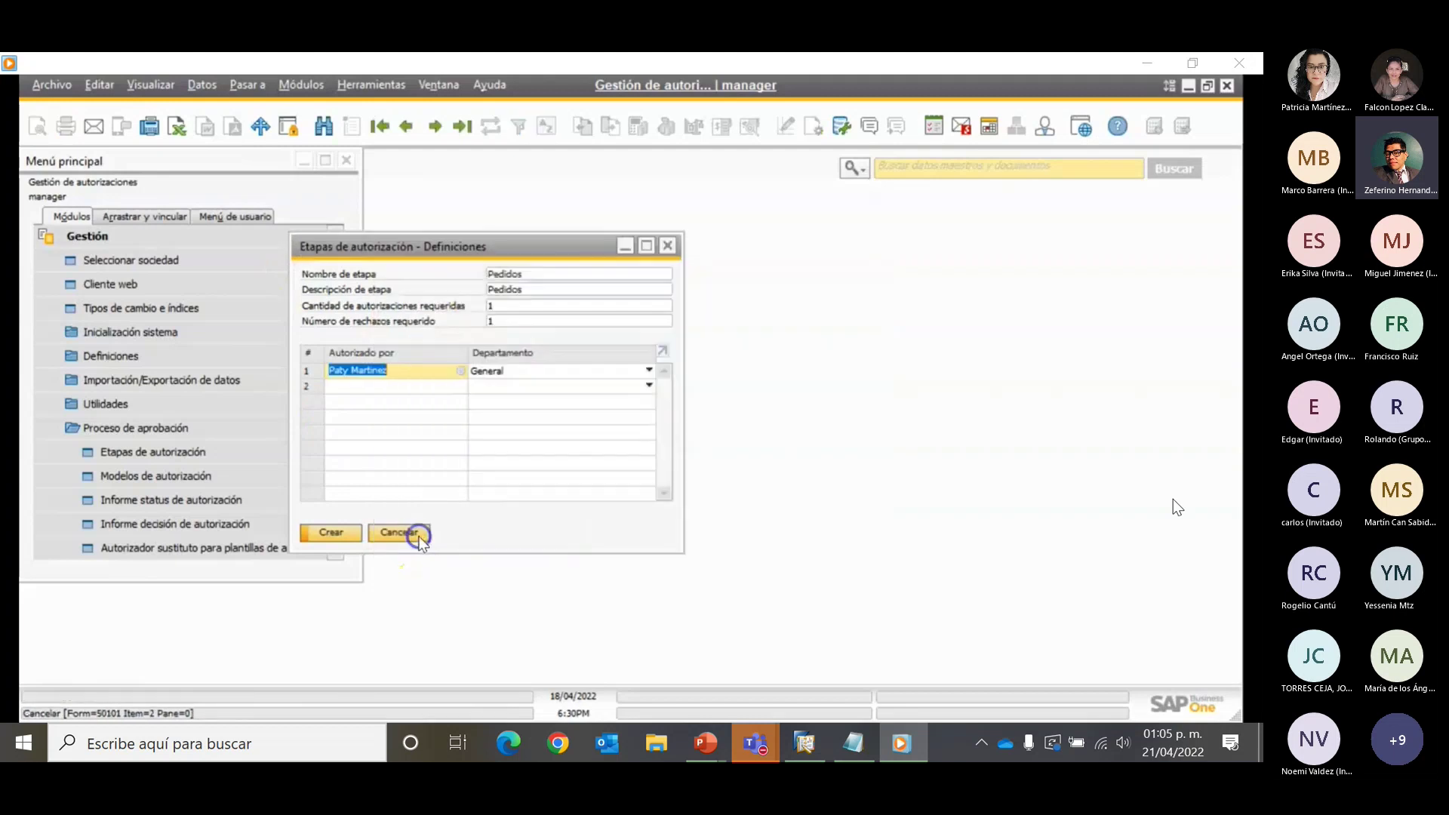
{"action": "left_click", "coordinate": [332, 532]}
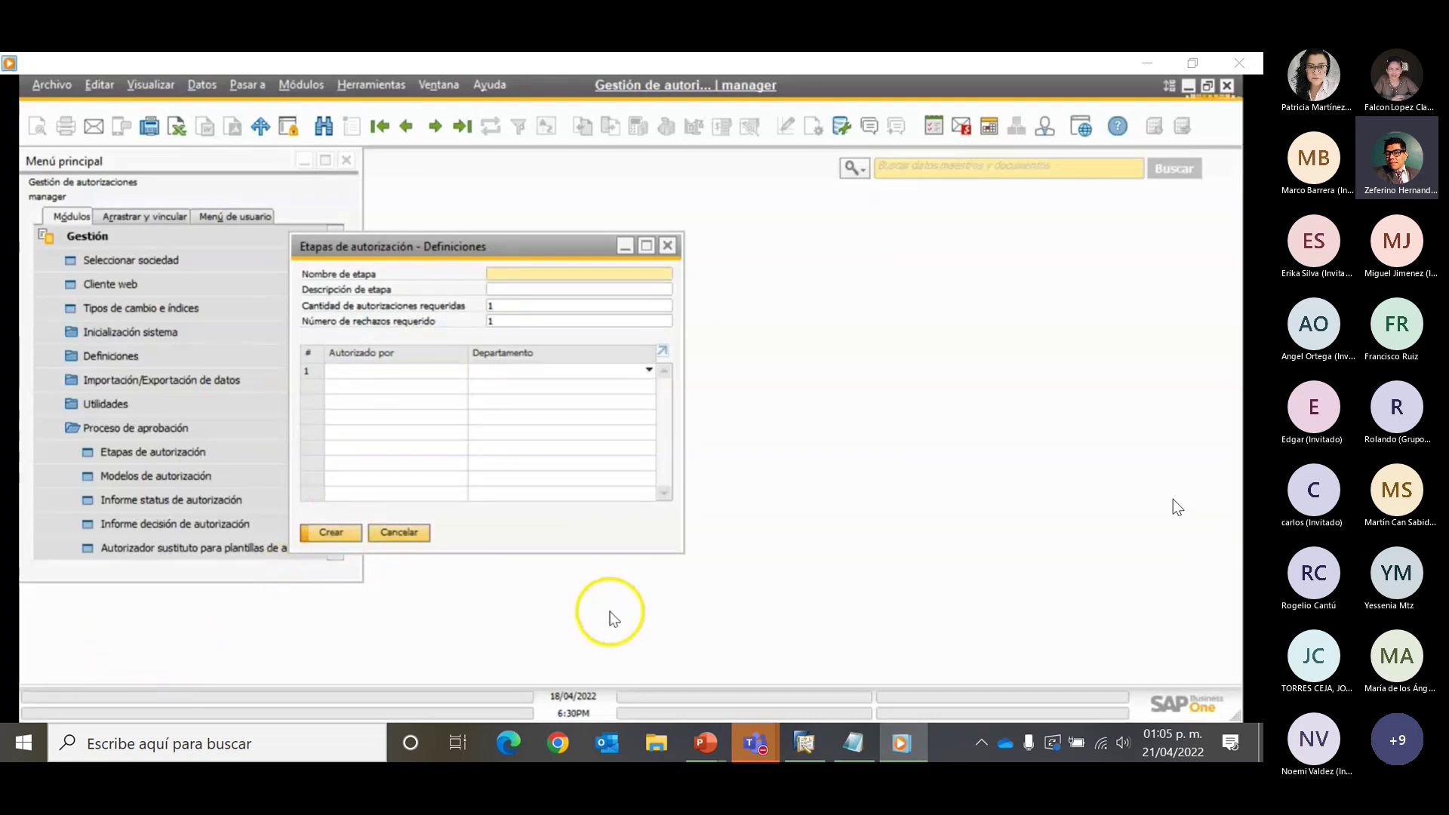
{"action": "left_click", "coordinate": [403, 533]}
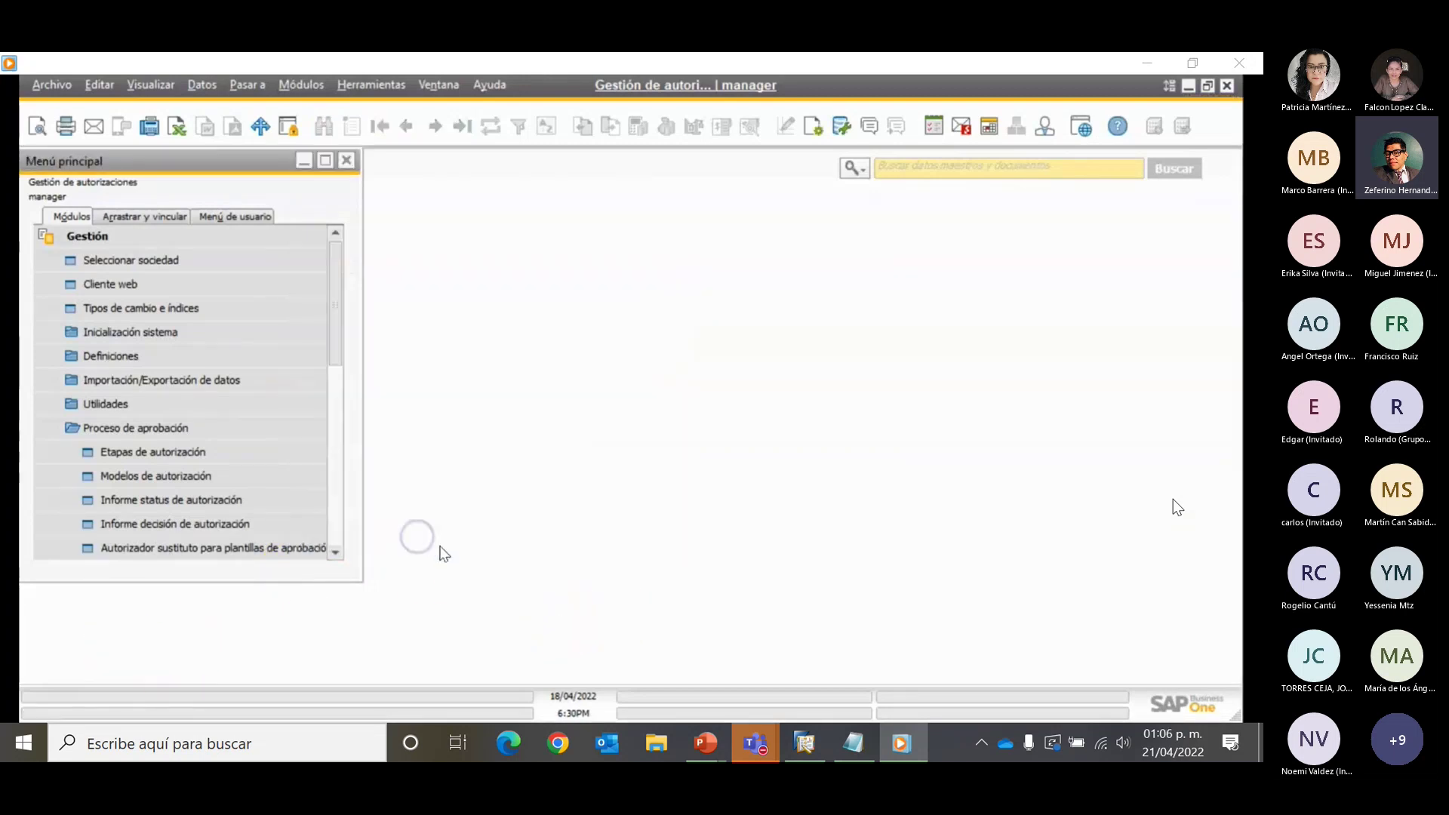
Start a new authorization model with Pedidos as both its name and description
{"action": "left_click", "coordinate": [202, 476]}
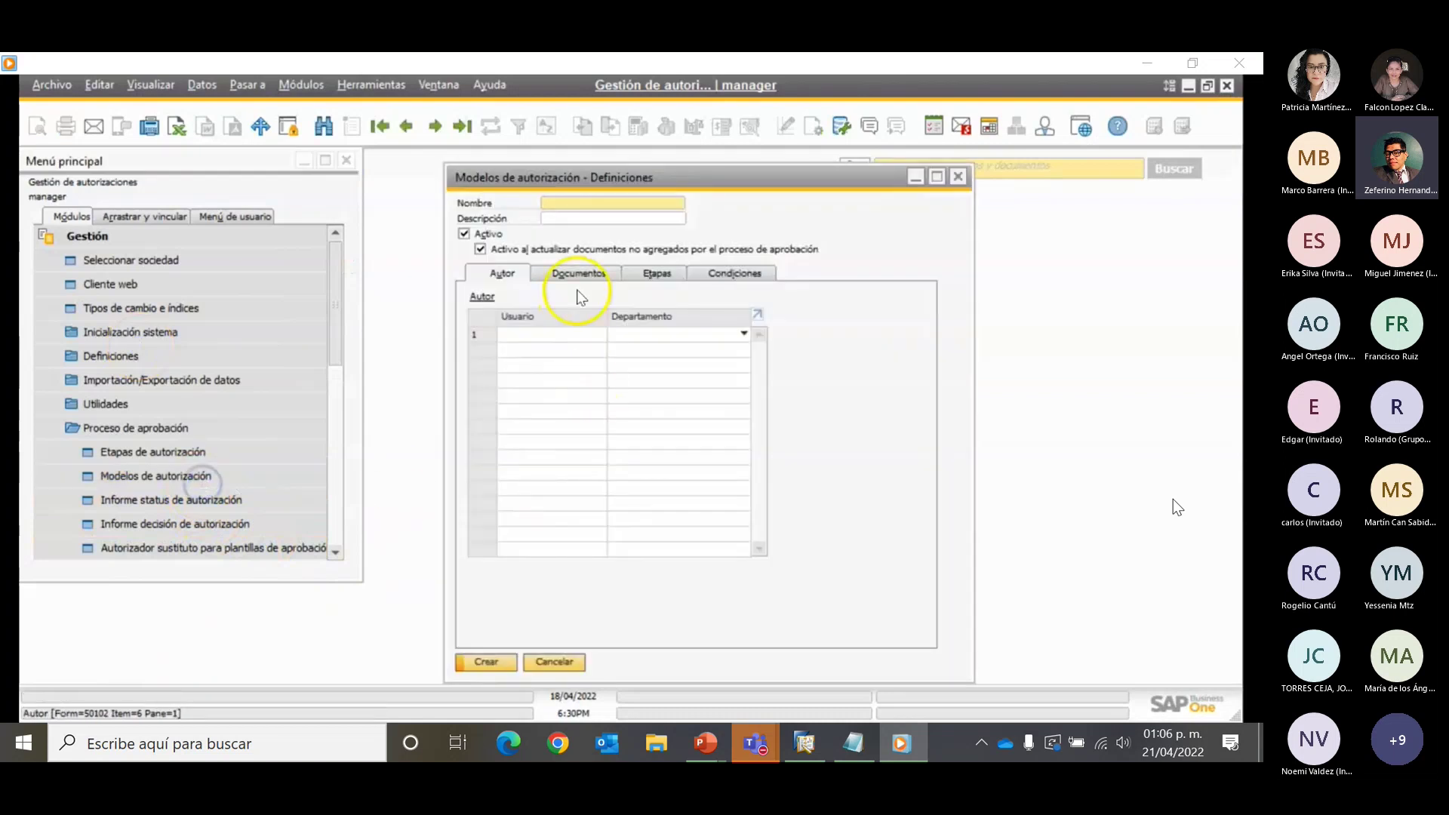
{"action": "type", "text": "P"}
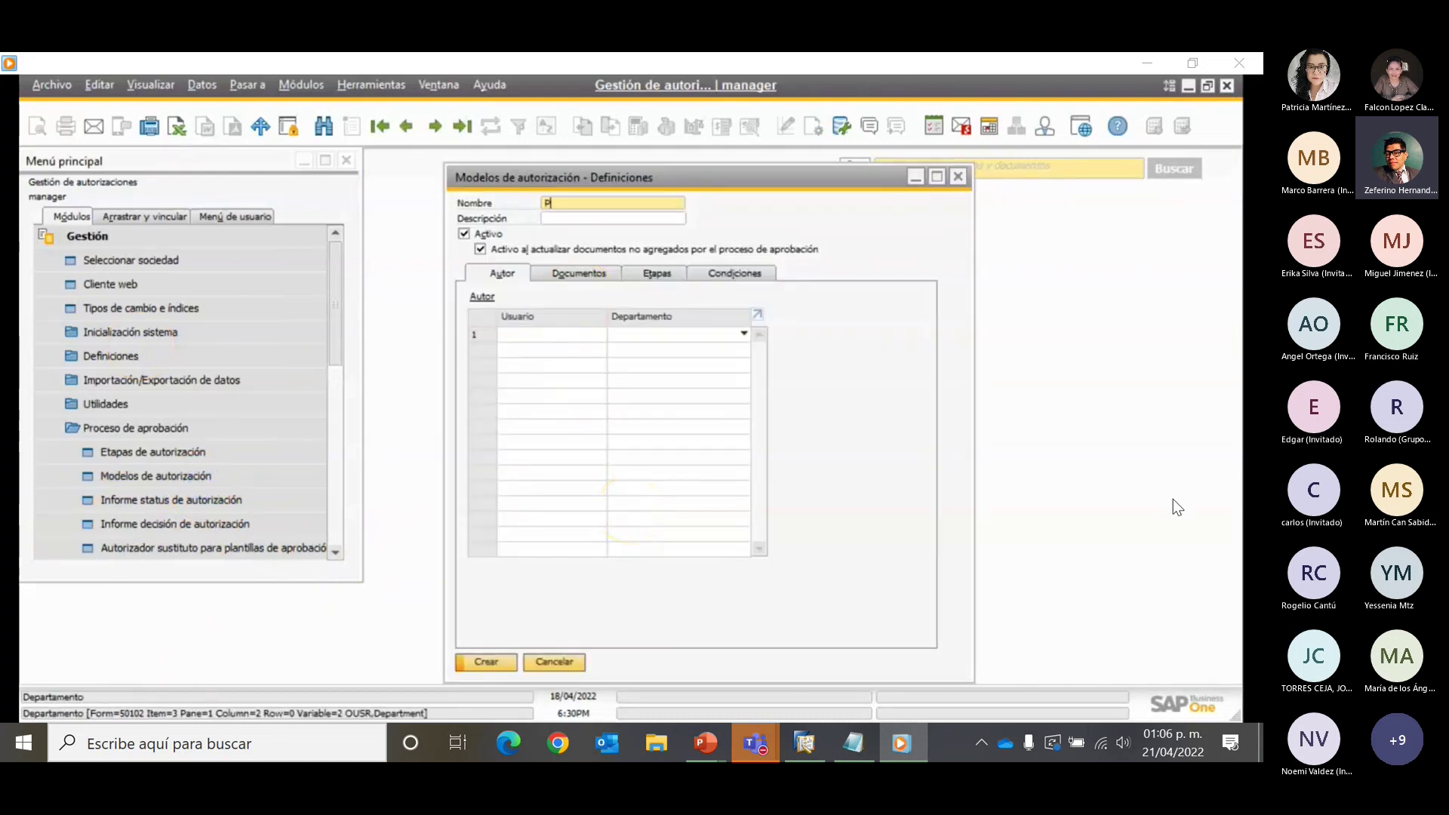
{"action": "type", "text": "edidos"}
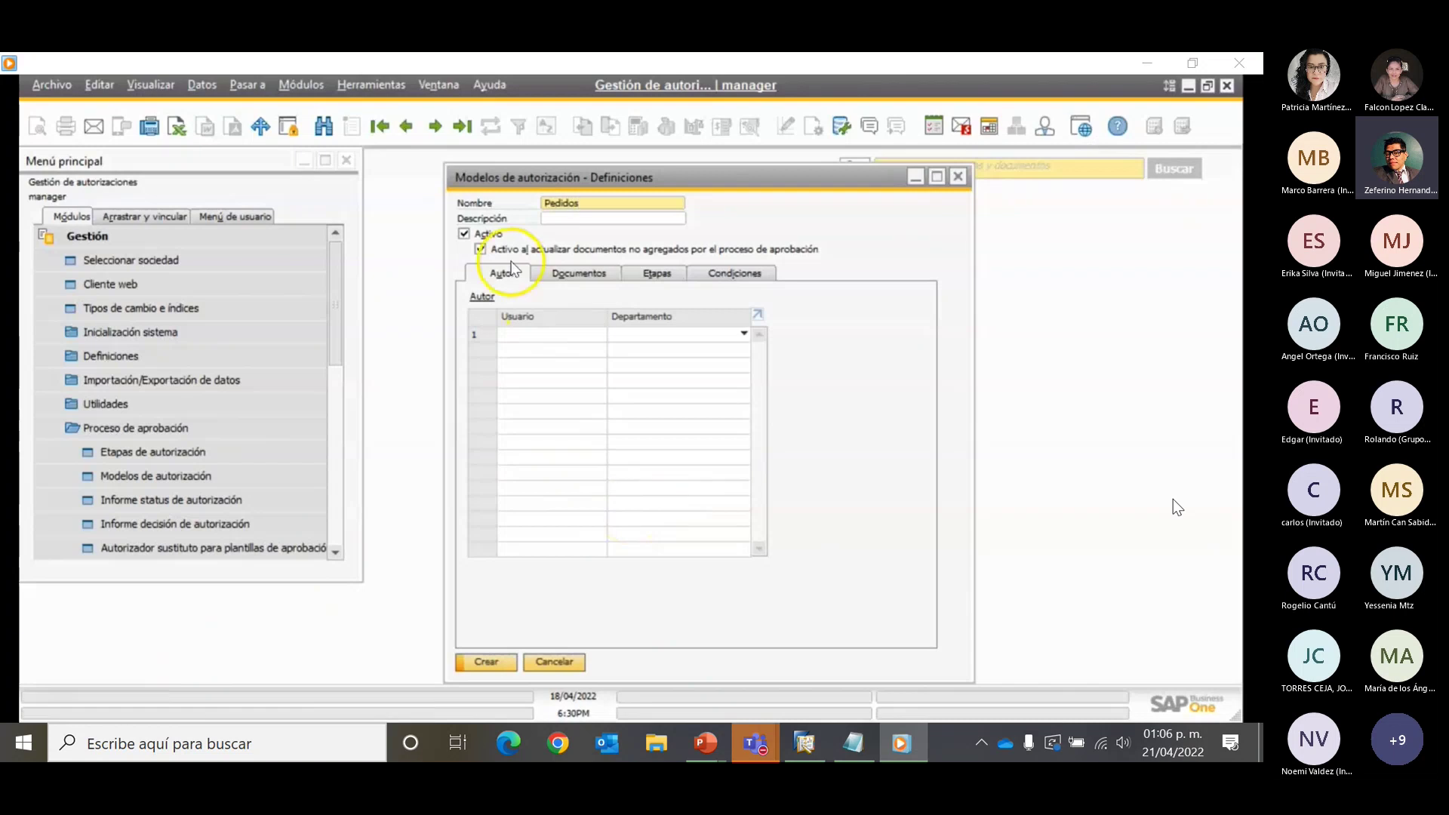
{"action": "left_click", "coordinate": [565, 219]}
{"action": "type", "text": "P"}
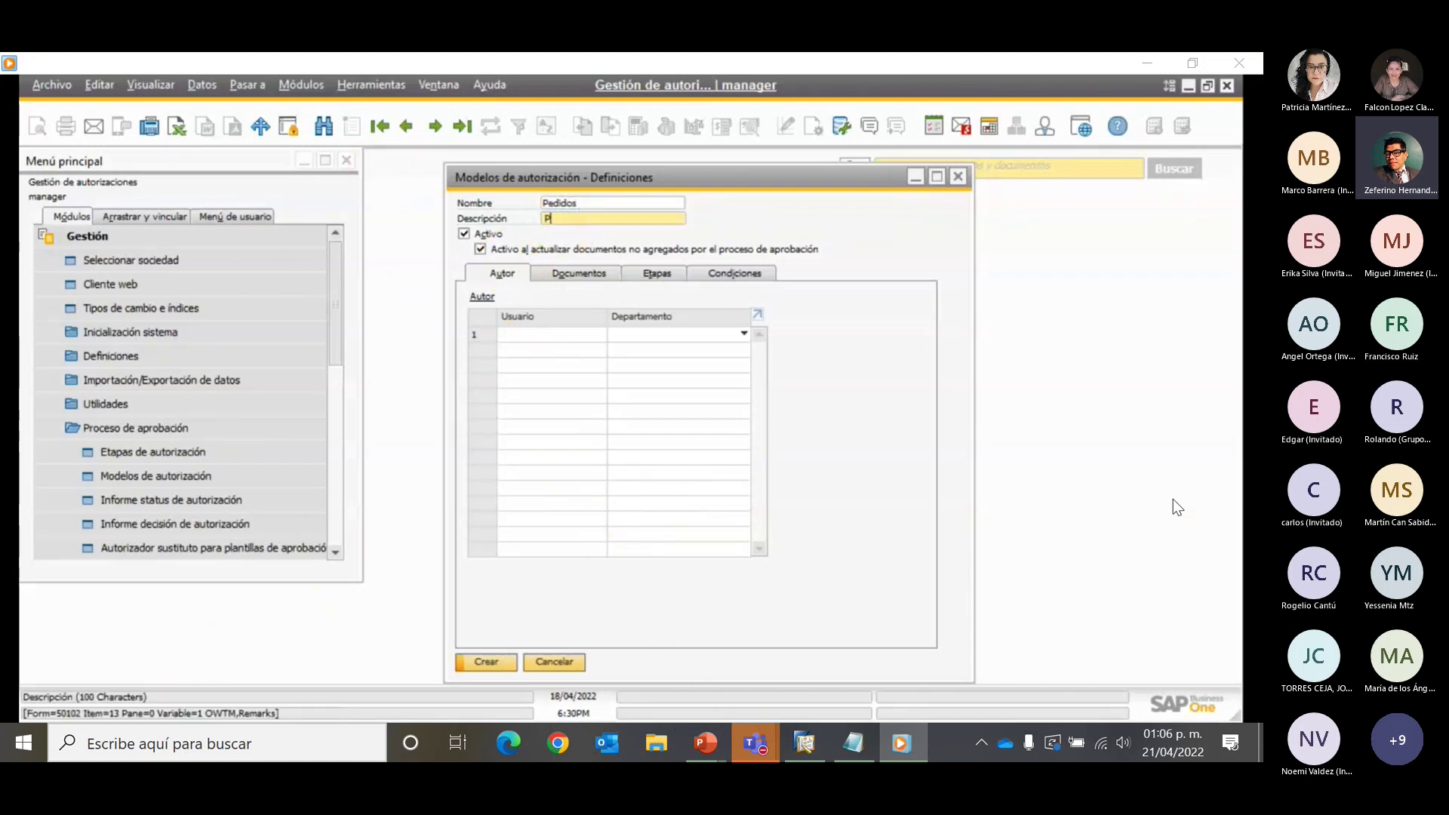
{"action": "type", "text": "edidos"}
Add the General-department user found by searching "vi" as the model's author
{"action": "left_click", "coordinate": [537, 337]}
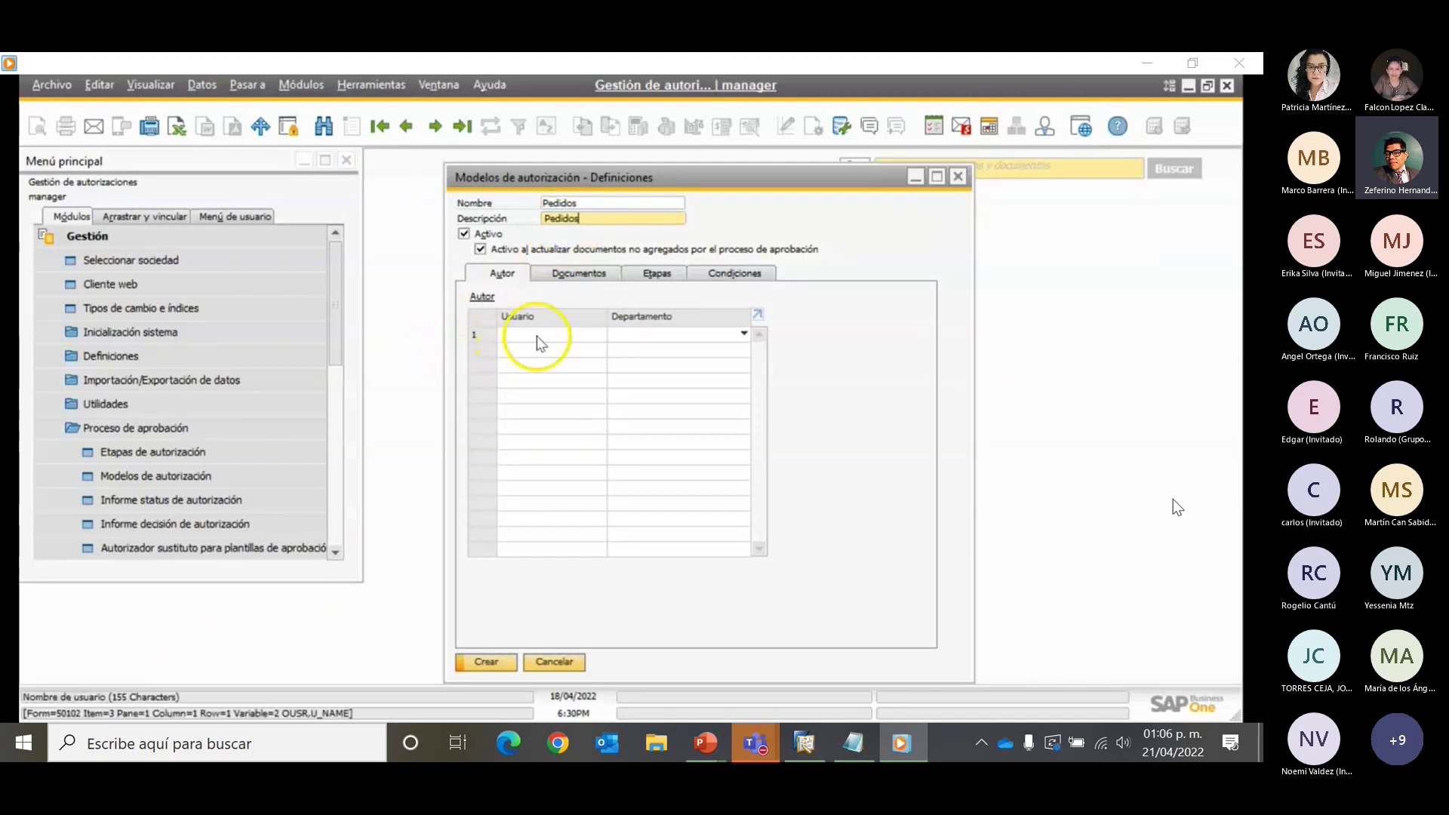
{"action": "left_click", "coordinate": [606, 339]}
{"action": "left_click", "coordinate": [600, 336]}
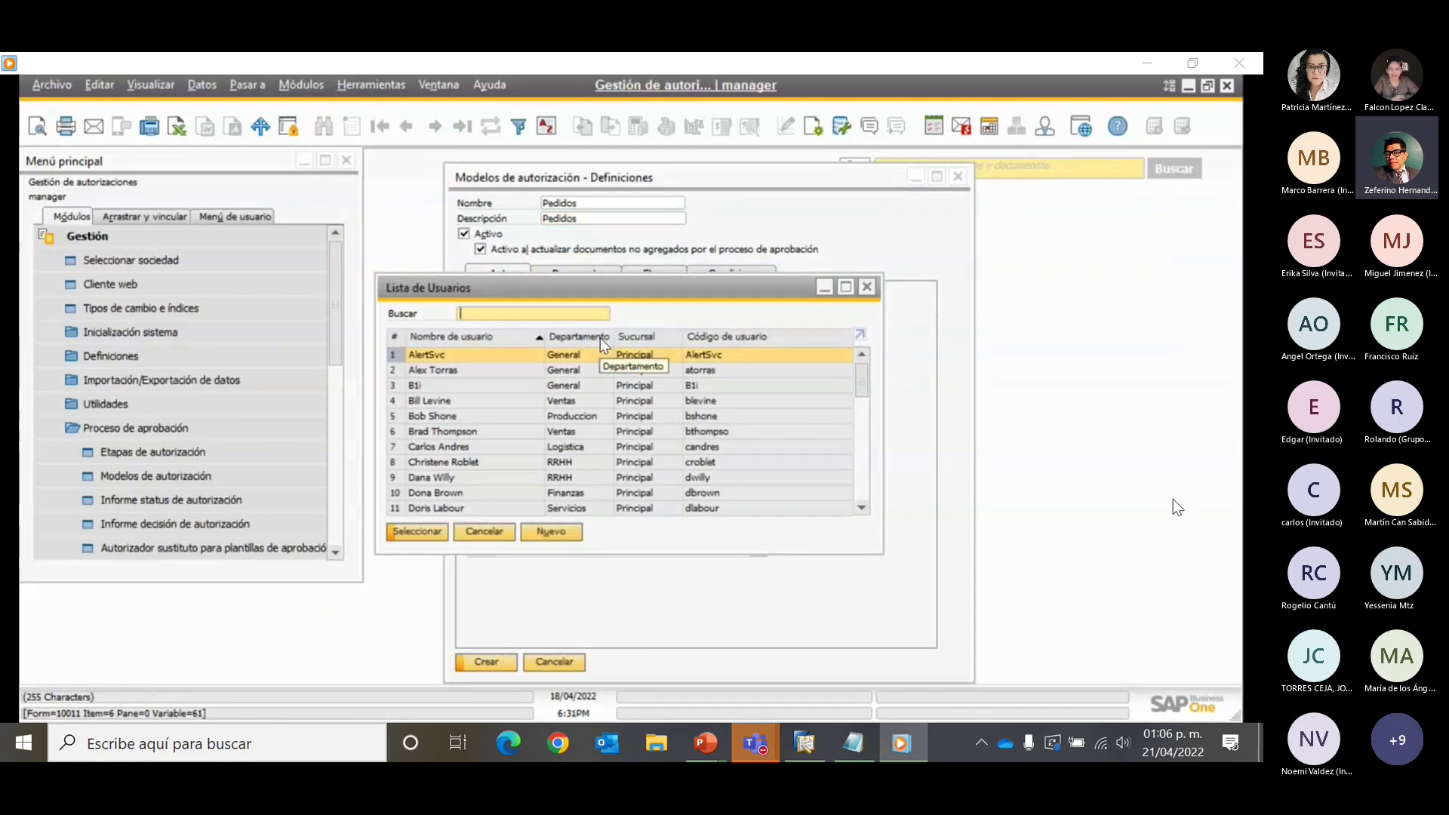
{"action": "type", "text": "vi"}
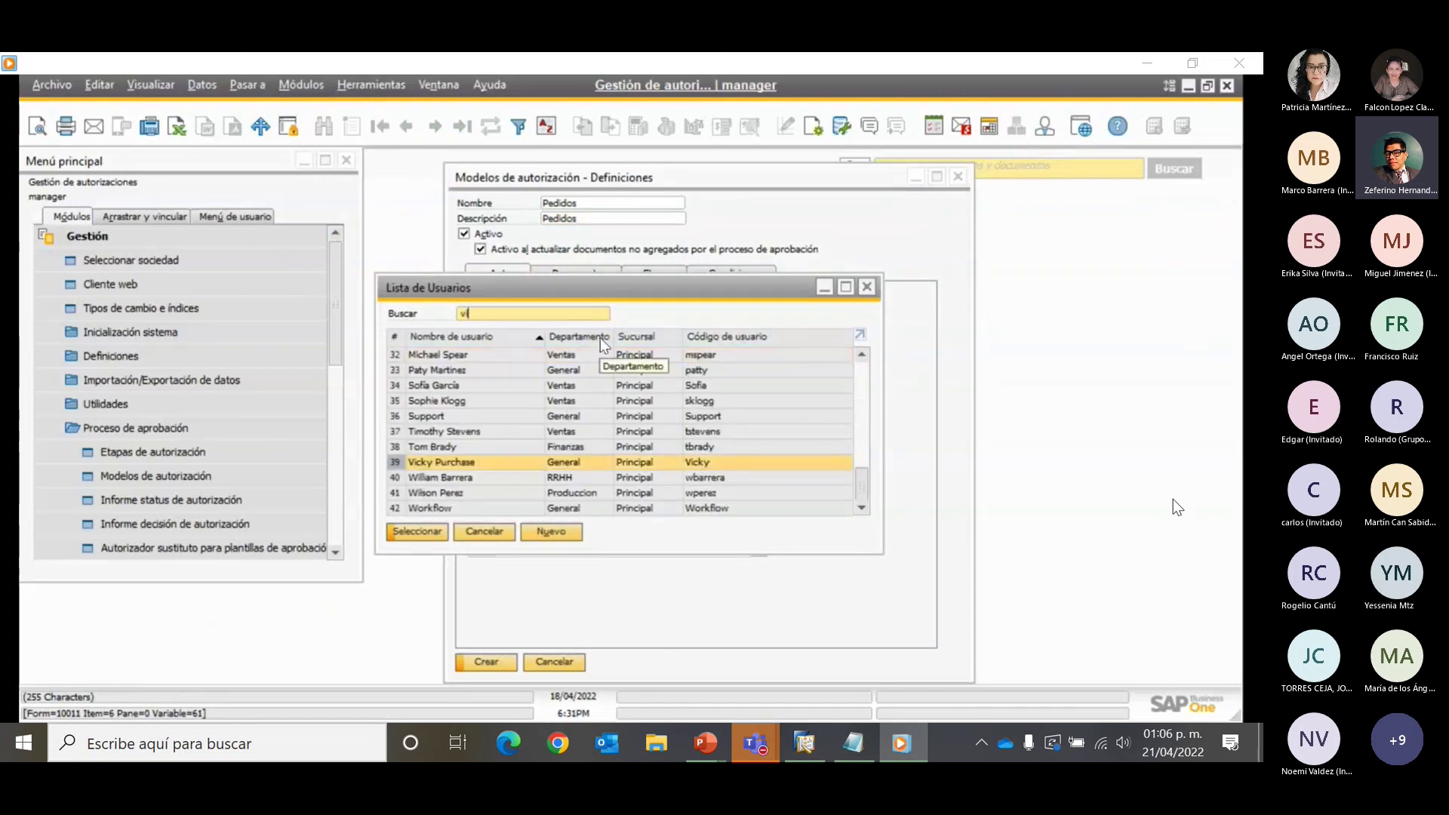
{"action": "left_click", "coordinate": [498, 462]}
{"action": "left_click", "coordinate": [425, 537]}
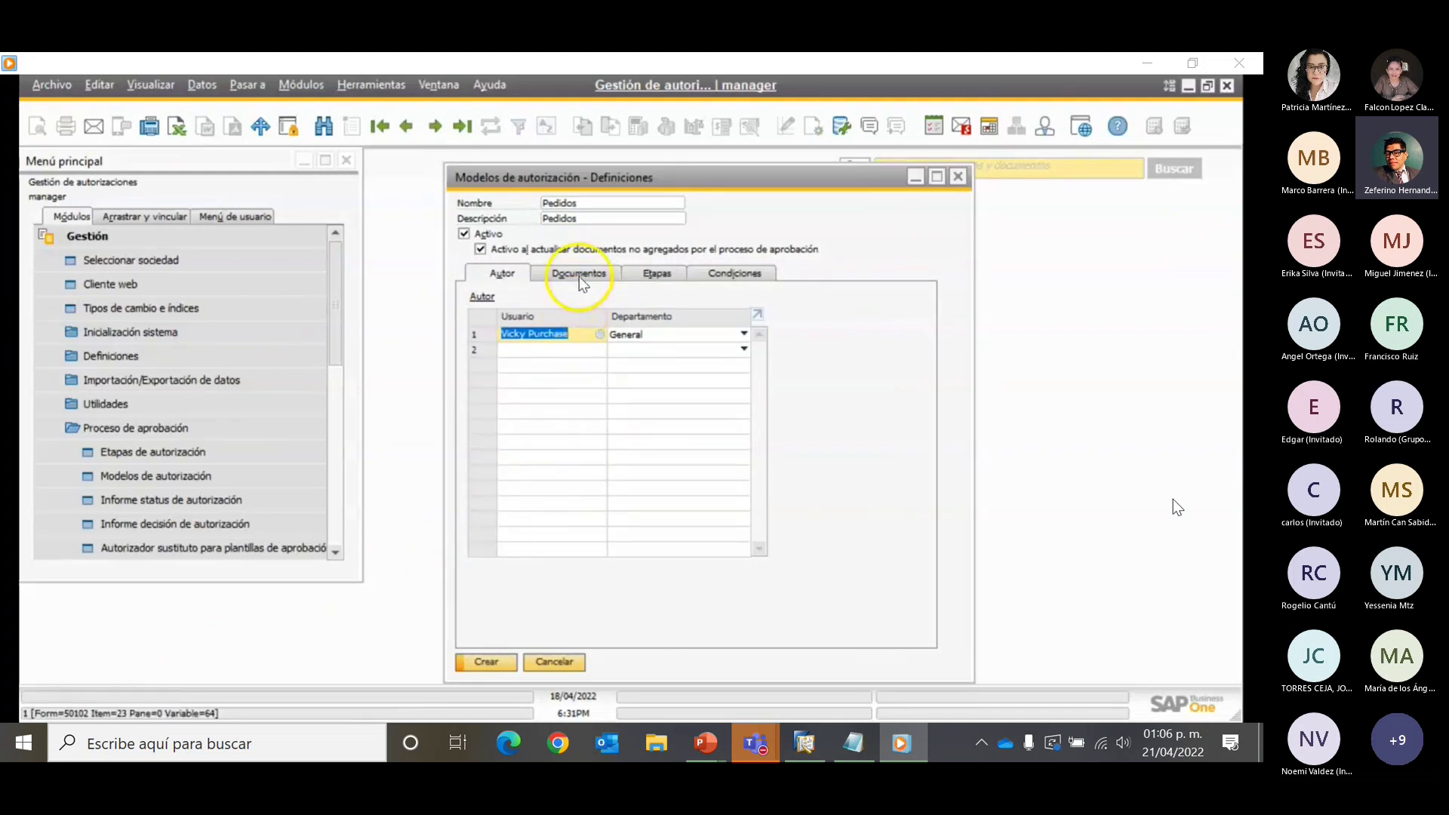
Include Orden de compra in the model's documents and assign the Pedidos authorization stage
{"action": "left_click", "coordinate": [579, 273]}
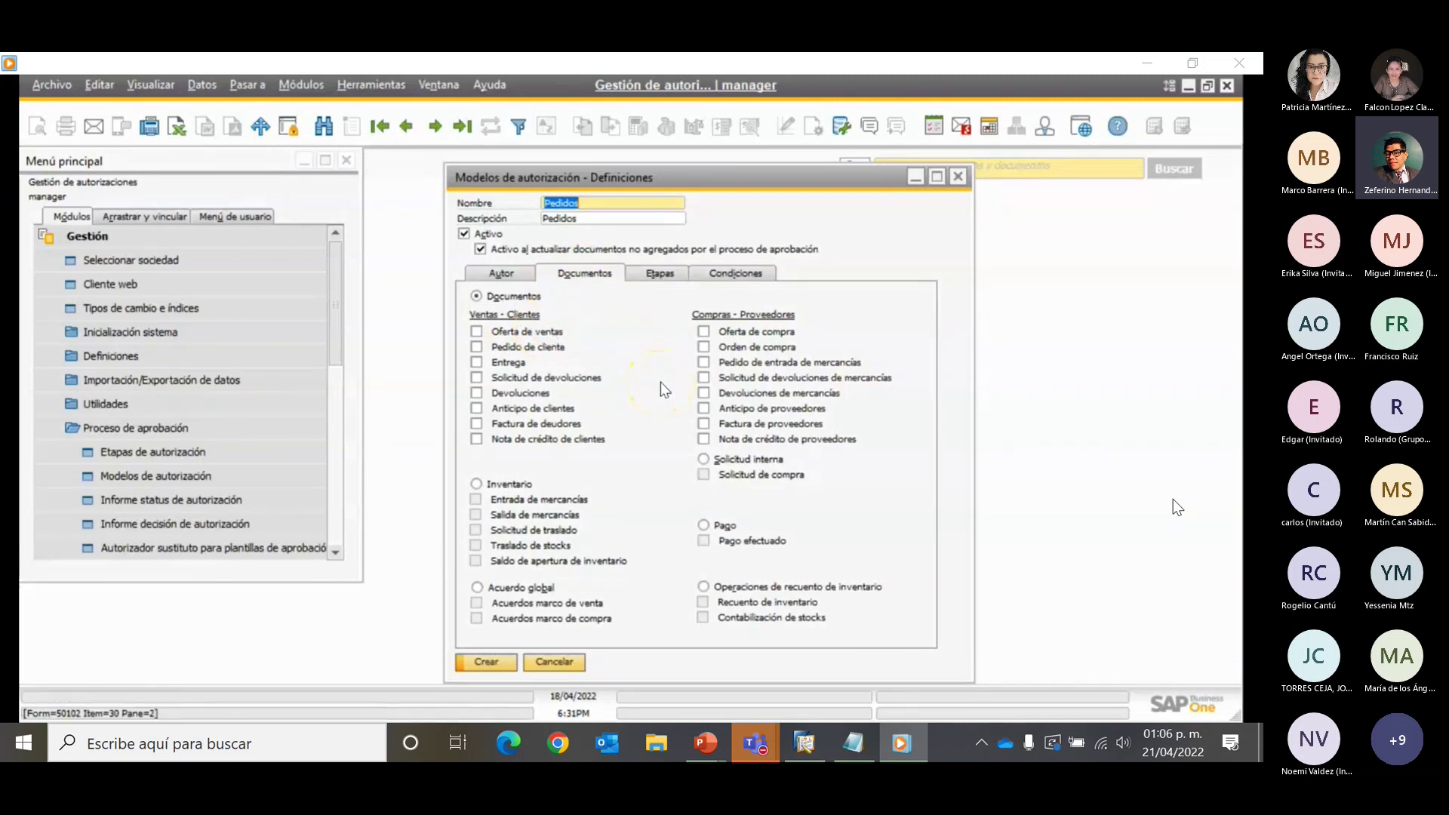
{"action": "left_click", "coordinate": [703, 347]}
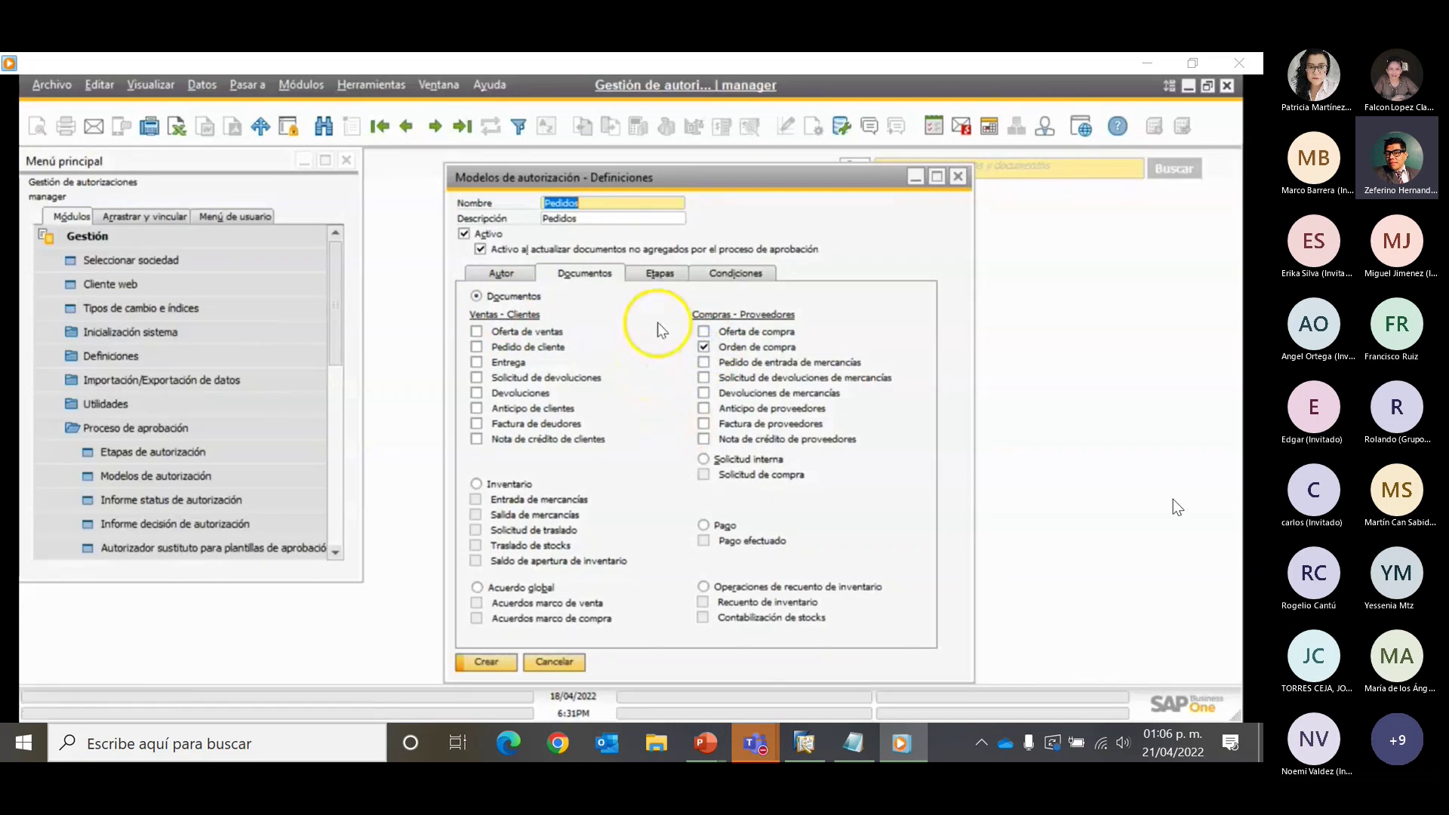
{"action": "left_click", "coordinate": [660, 273]}
{"action": "left_click", "coordinate": [591, 334]}
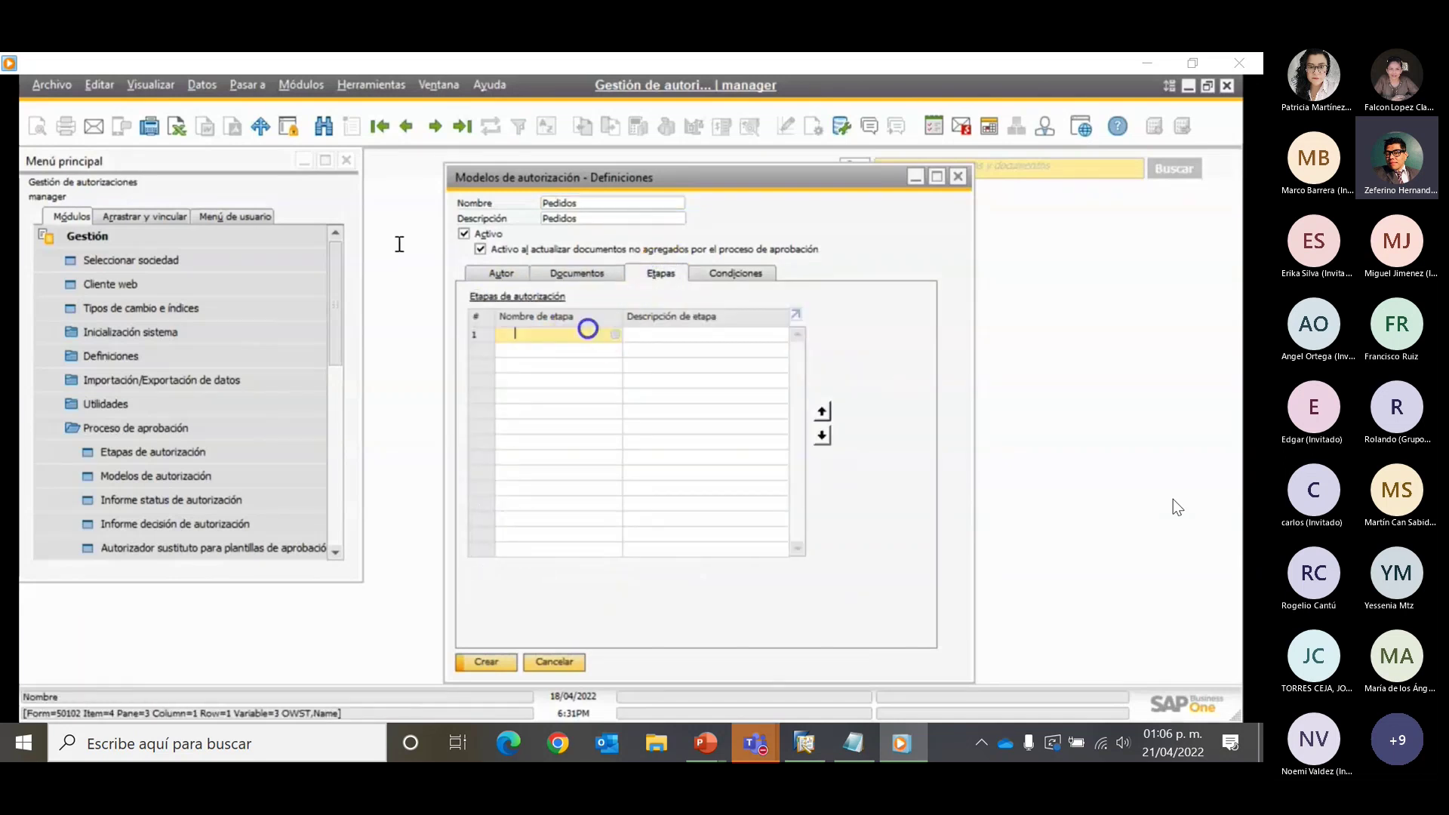
{"action": "left_click", "coordinate": [617, 335]}
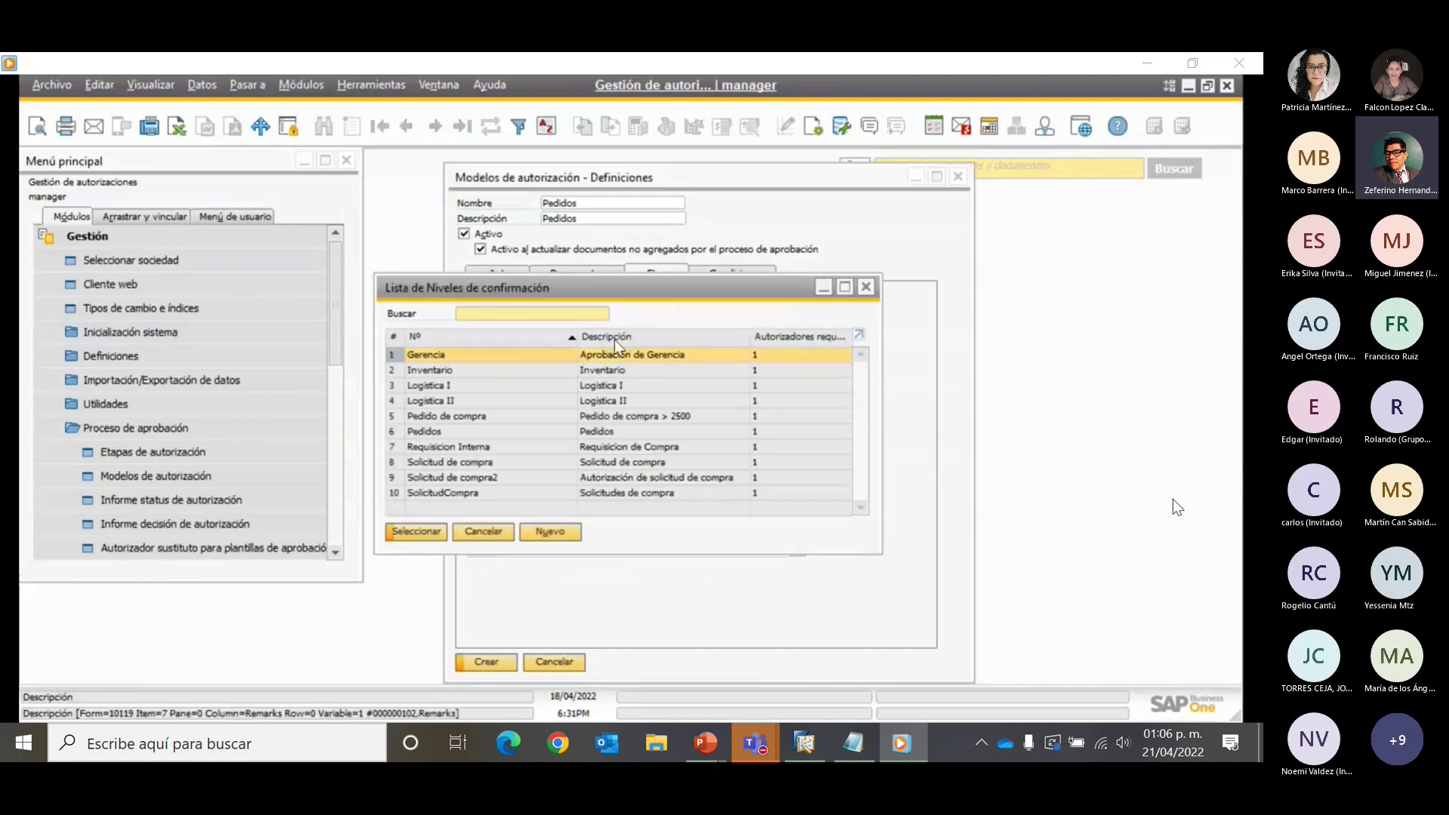
{"action": "left_click", "coordinate": [437, 431]}
{"action": "left_click", "coordinate": [412, 532]}
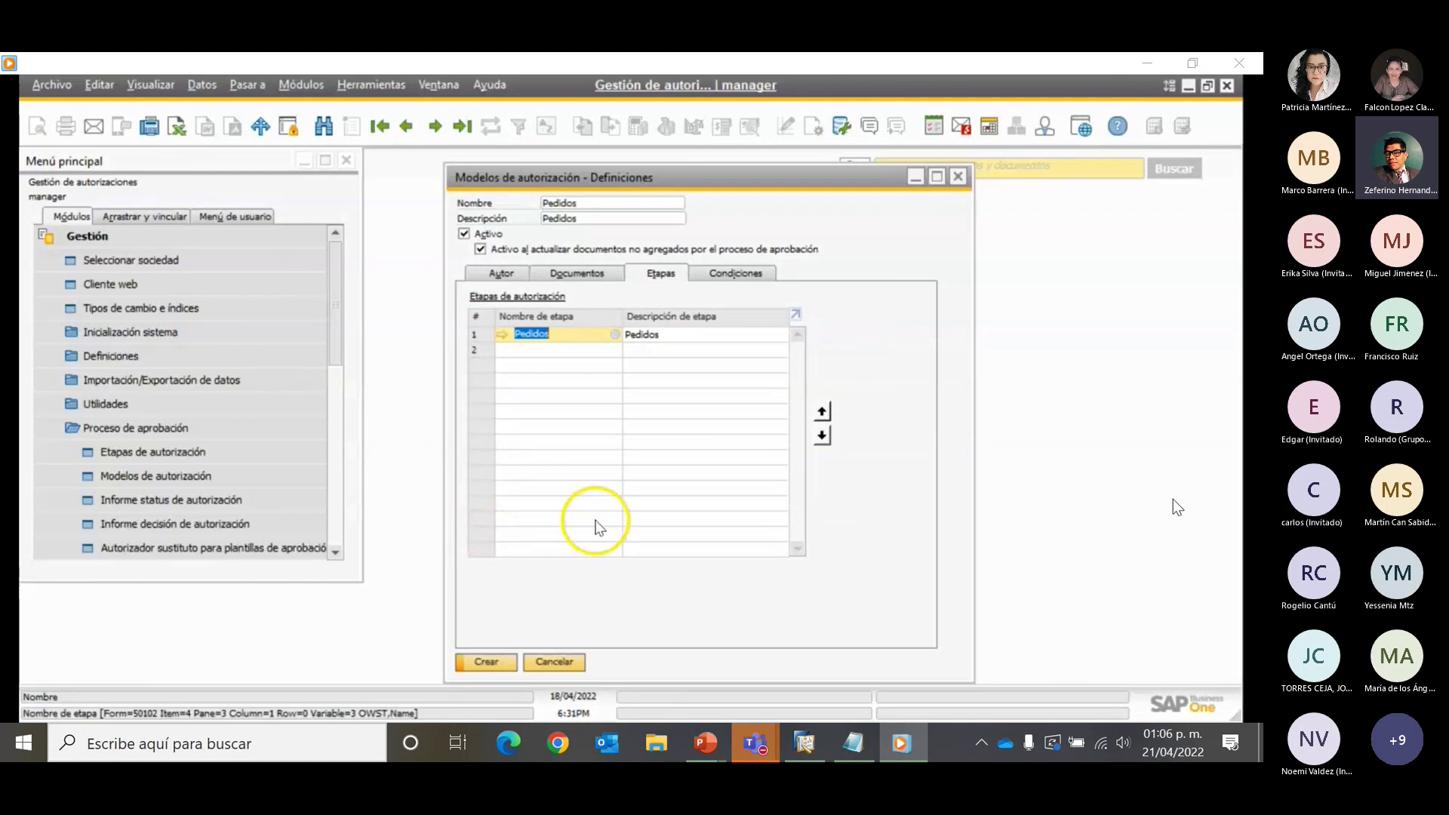
Make approval start only when Total documento is Mayor que 2500, and create the Pedidos model
{"action": "left_click", "coordinate": [723, 282]}
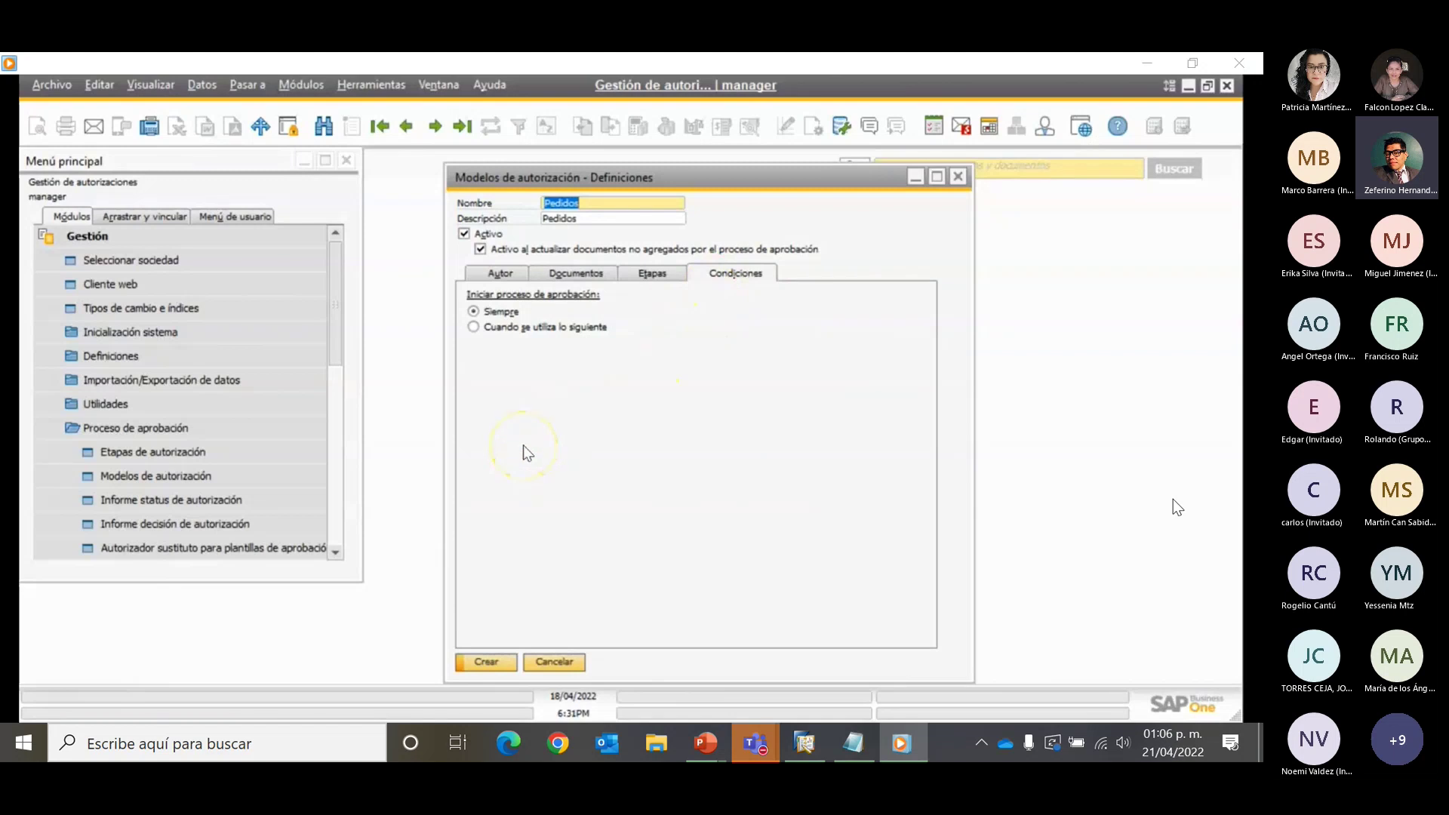
{"action": "left_click", "coordinate": [522, 330]}
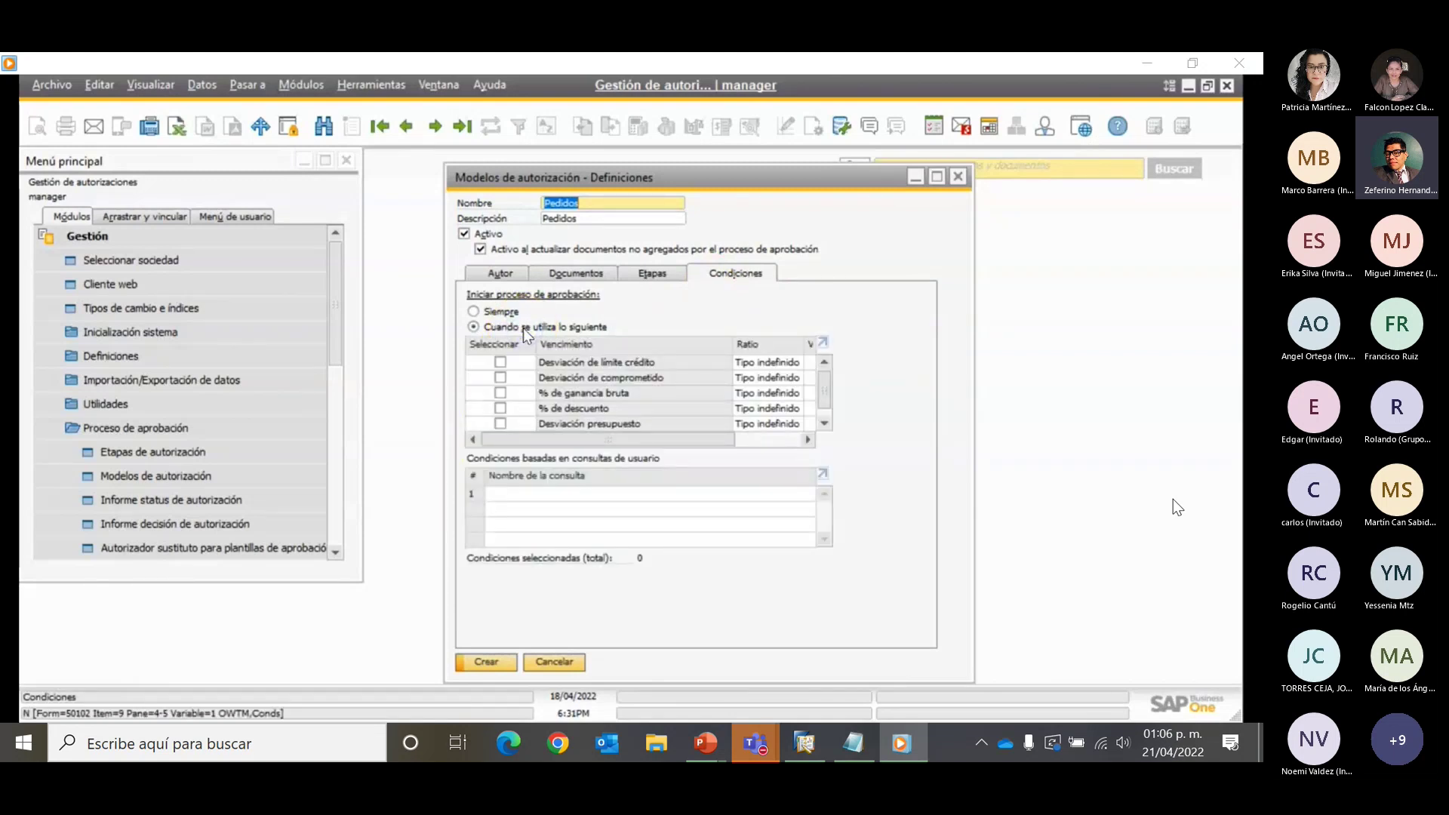
{"action": "left_click", "coordinate": [825, 388]}
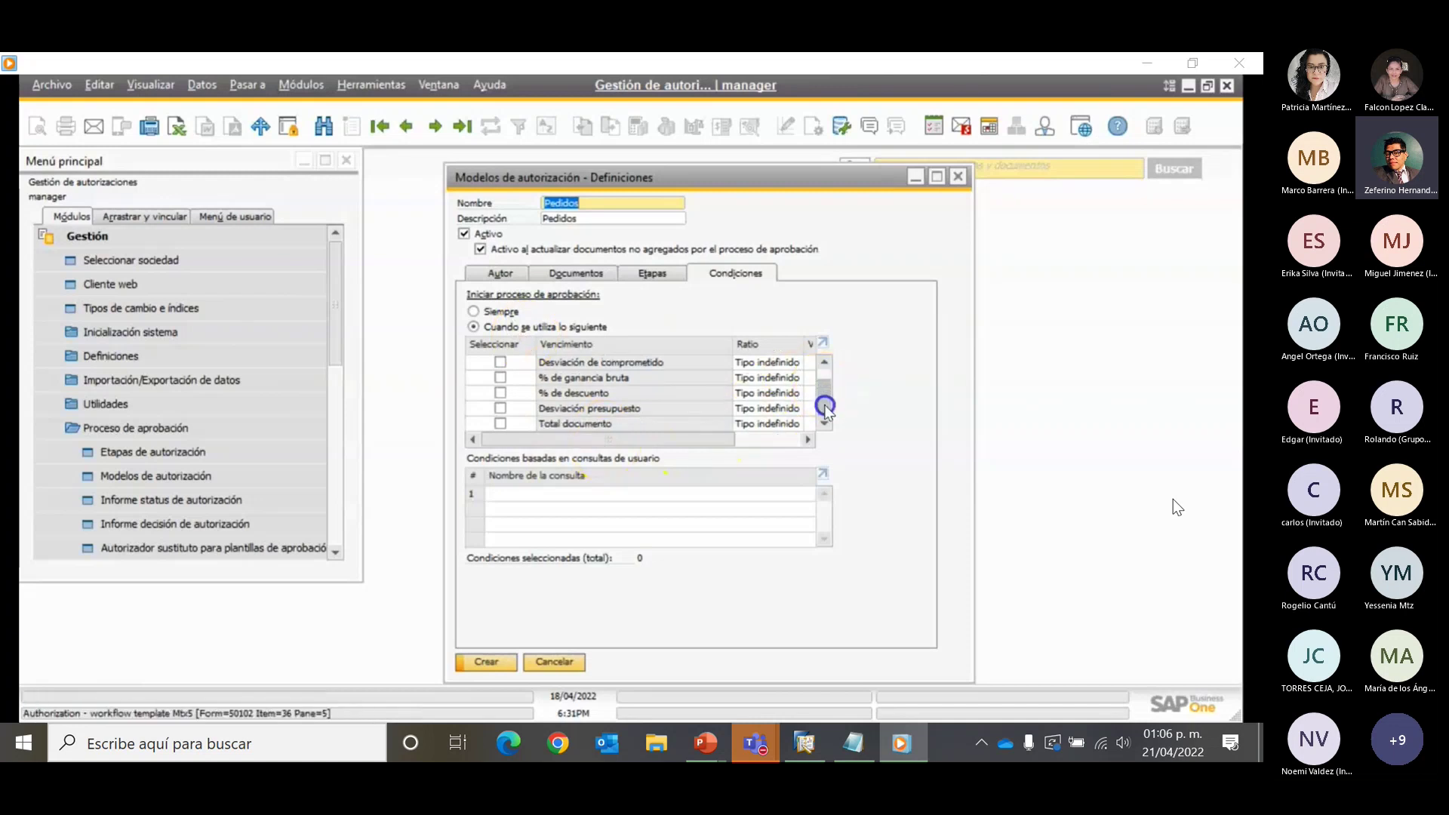
{"action": "left_click", "coordinate": [500, 424]}
{"action": "left_click_drag", "start_coordinate": [559, 440], "coordinate": [631, 440]}
{"action": "left_click", "coordinate": [682, 424]}
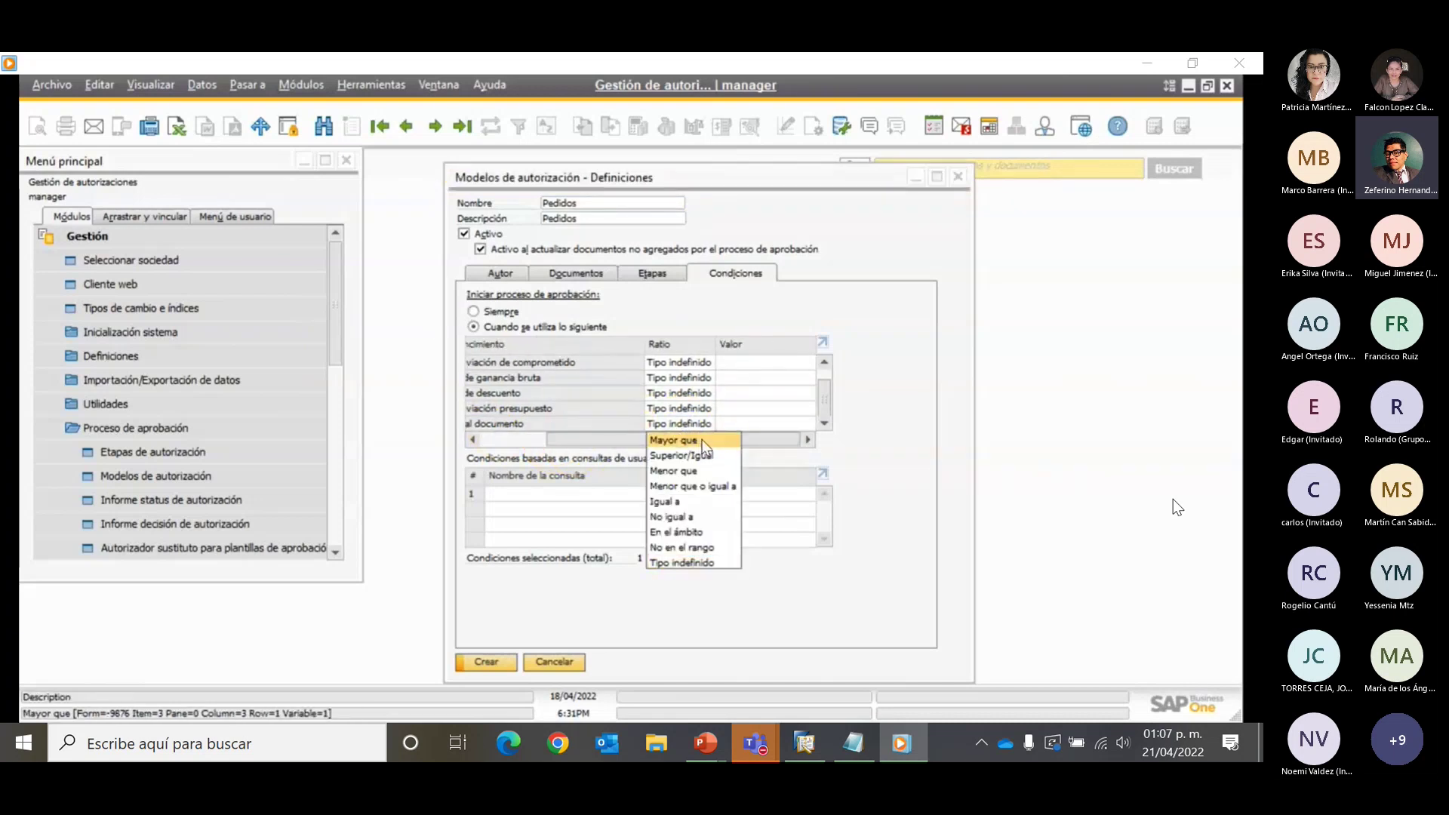
{"action": "left_click", "coordinate": [702, 441]}
{"action": "left_click", "coordinate": [745, 423]}
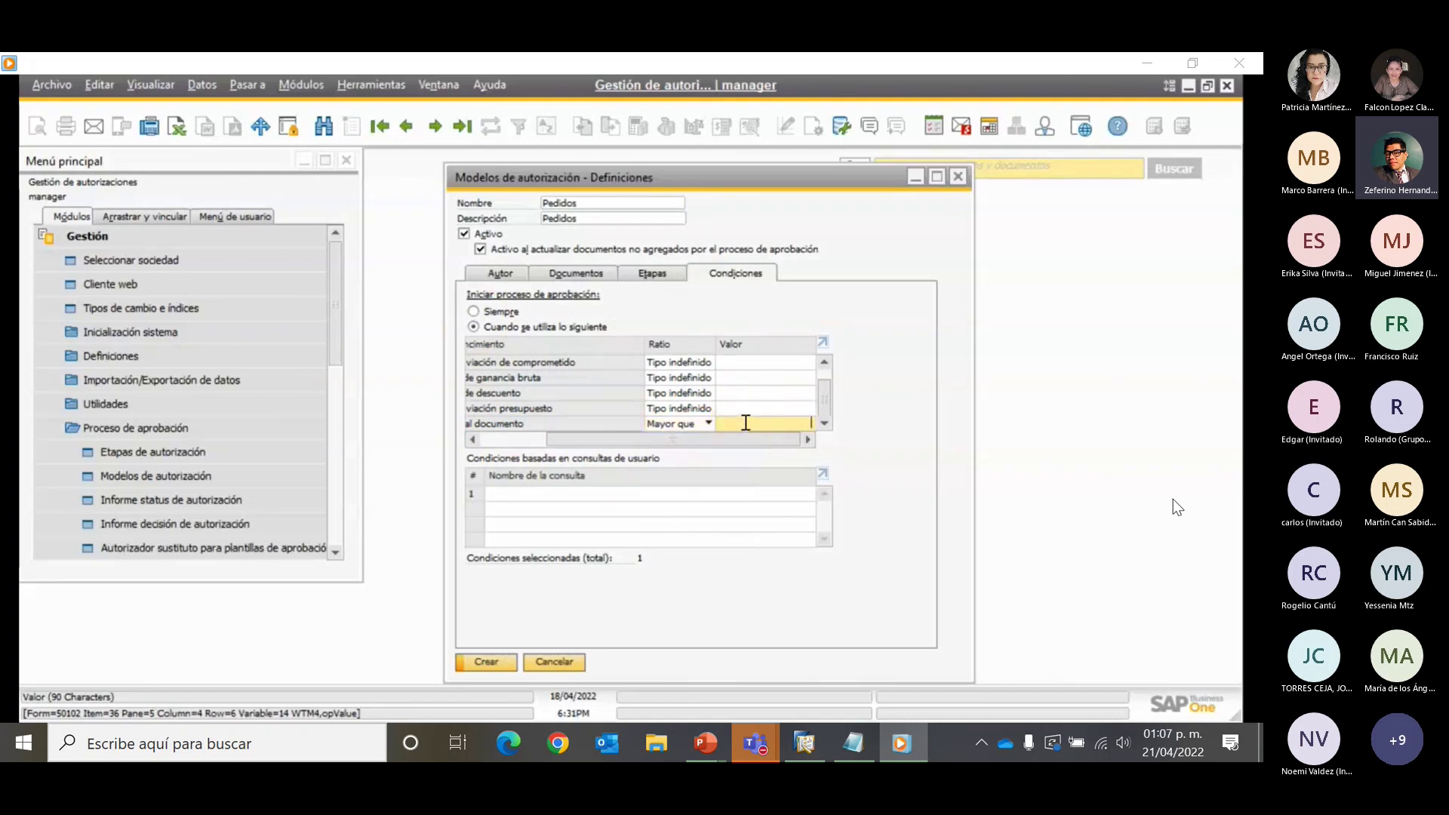
{"action": "type", "text": "2500"}
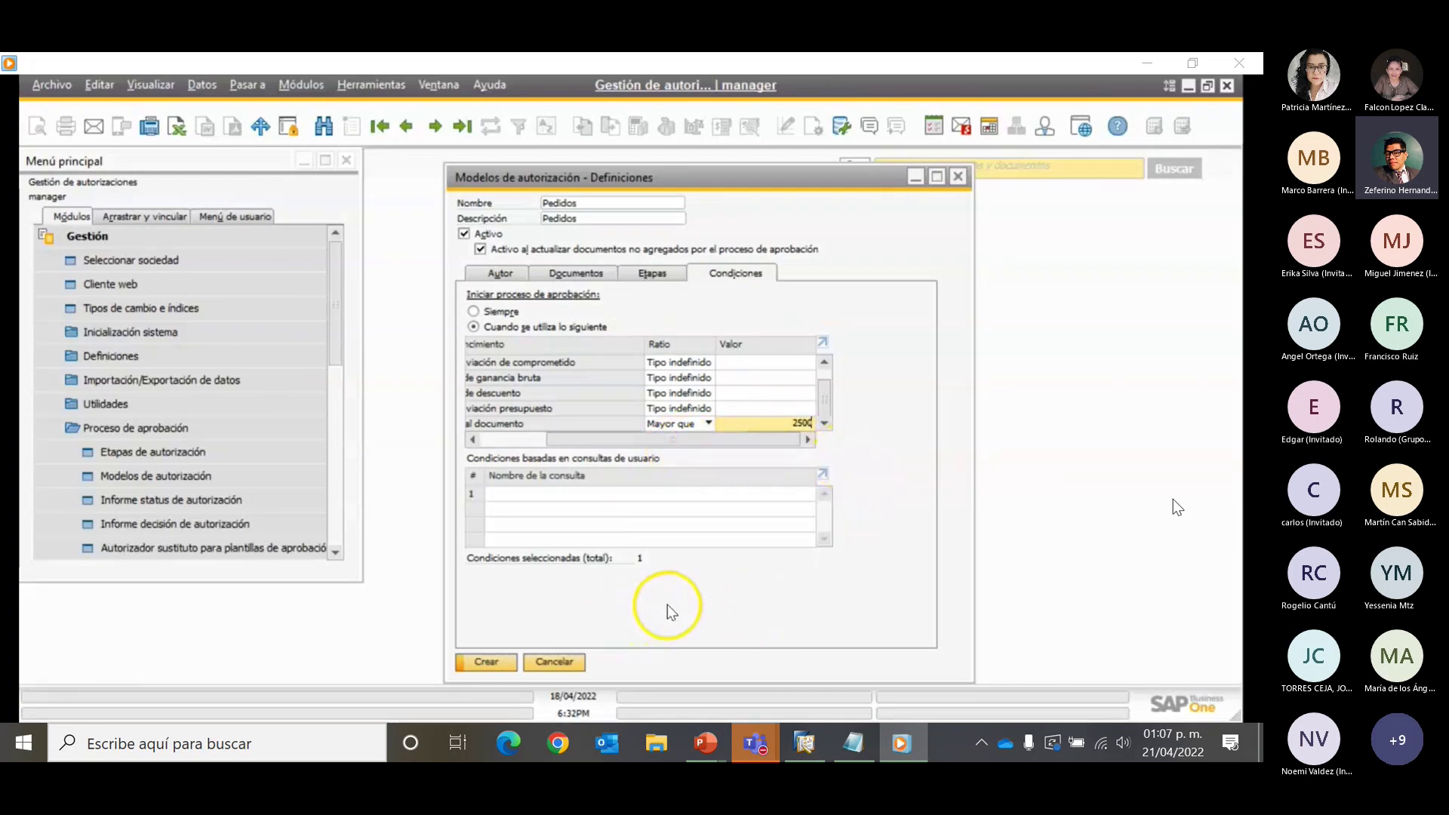
{"action": "left_click", "coordinate": [483, 658]}
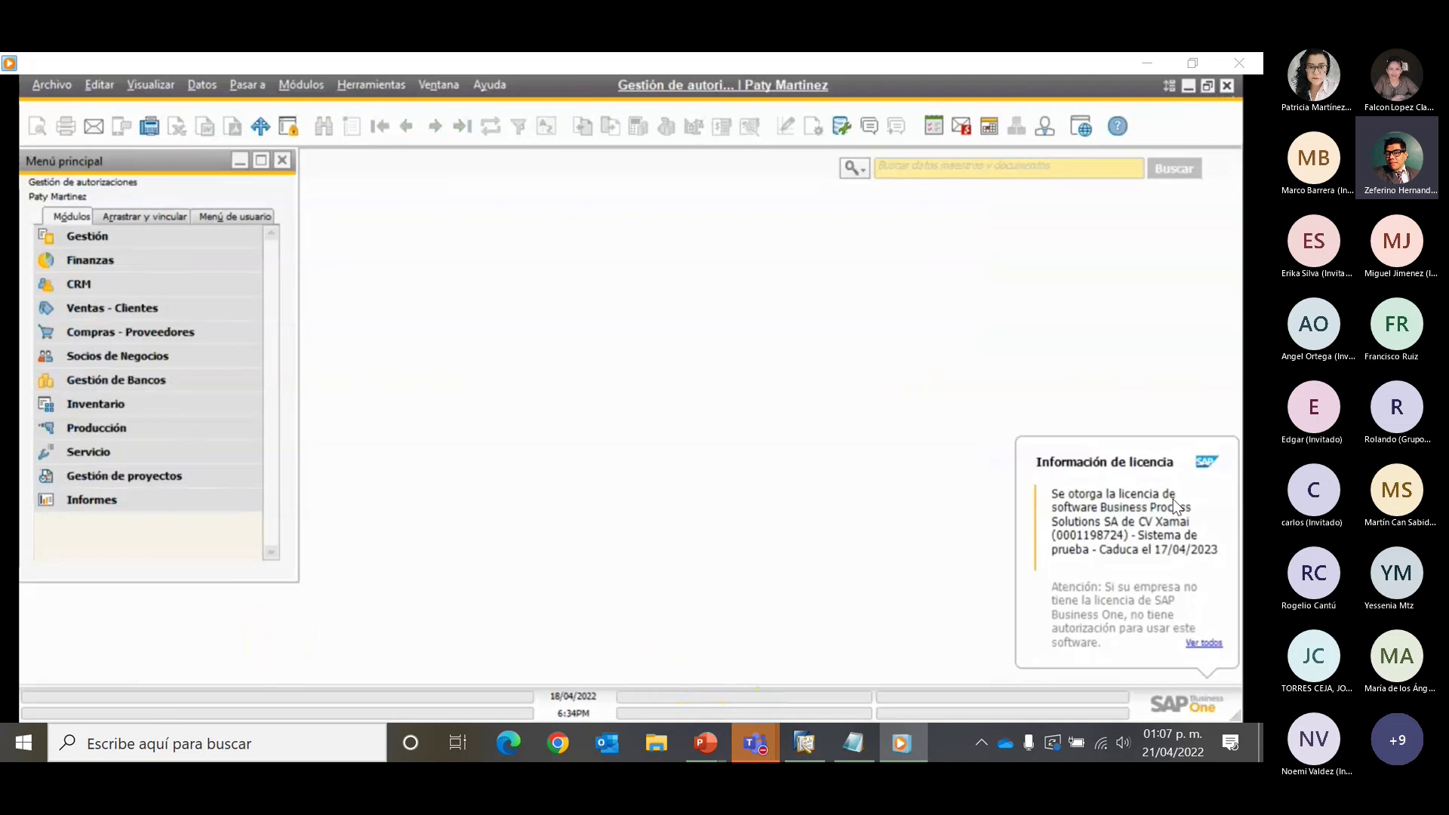
Submit the purchase request for approval under the SolicitudCompra model with the comment "Autorizar solicitud"
{"action": "left_click", "coordinate": [721, 649]}
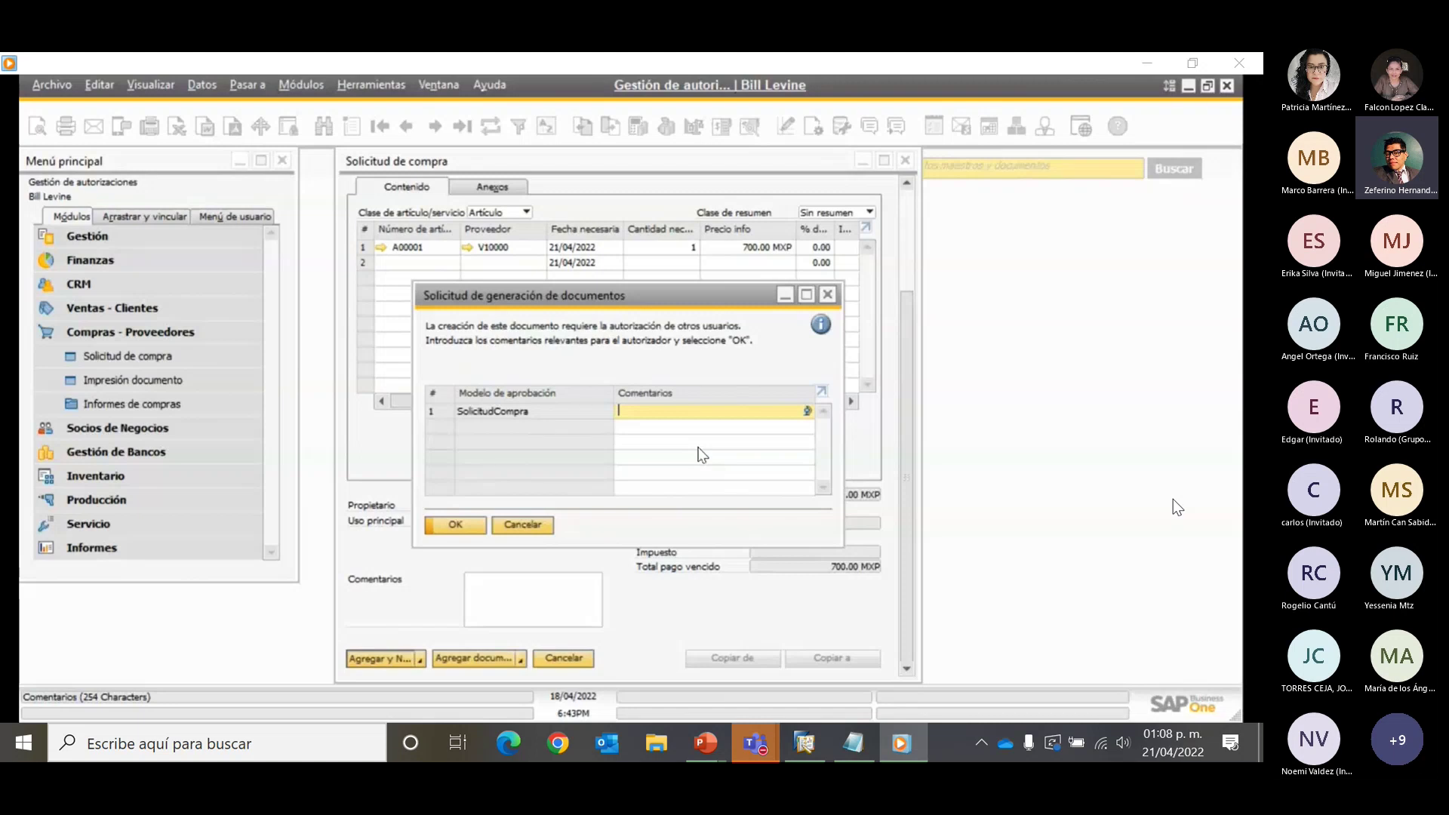
{"action": "type", "text": "Autorizar sin"}
{"action": "key", "text": "BackSpace"}
{"action": "key", "text": "BackSpace"}
{"action": "type", "text": "olicitud"}
{"action": "left_click", "coordinate": [461, 527]}
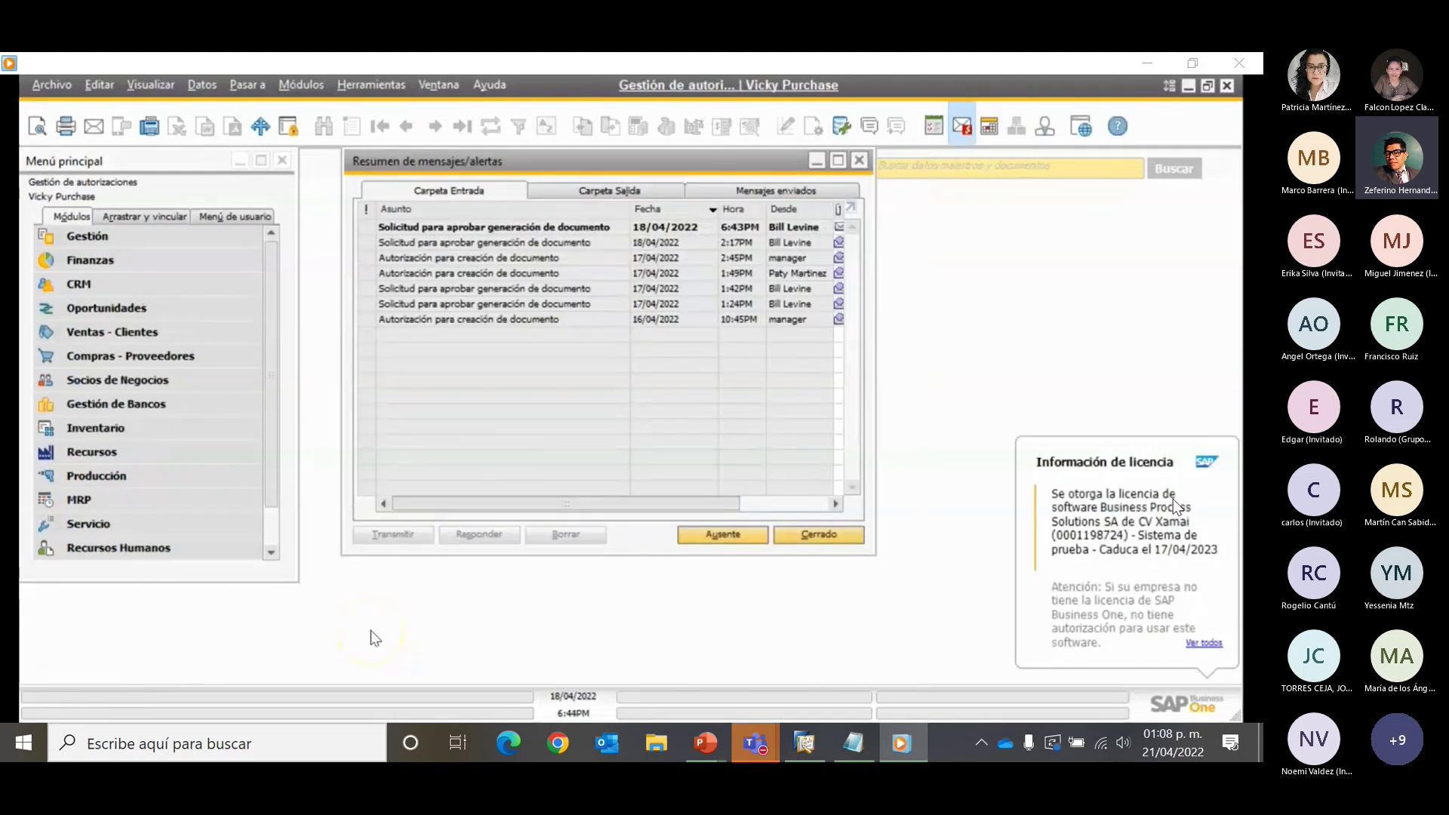
Open the newest document approval message, examine the authorization details of its Solicitud de compra, and close them without a decision
{"action": "left_click", "coordinate": [370, 631]}
{"action": "left_click", "coordinate": [364, 227]}
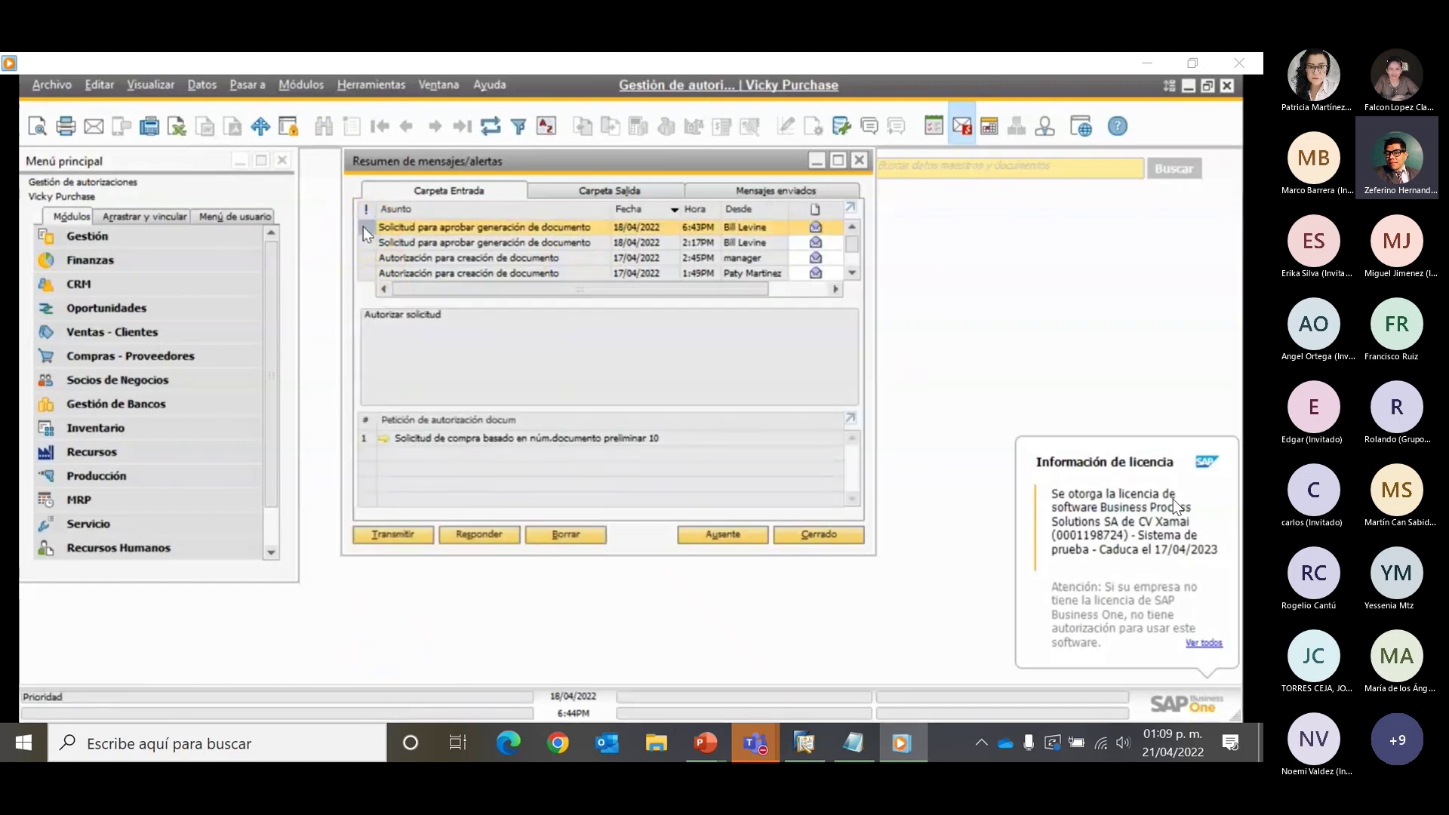
{"action": "left_click", "coordinate": [476, 347]}
{"action": "left_click", "coordinate": [383, 441]}
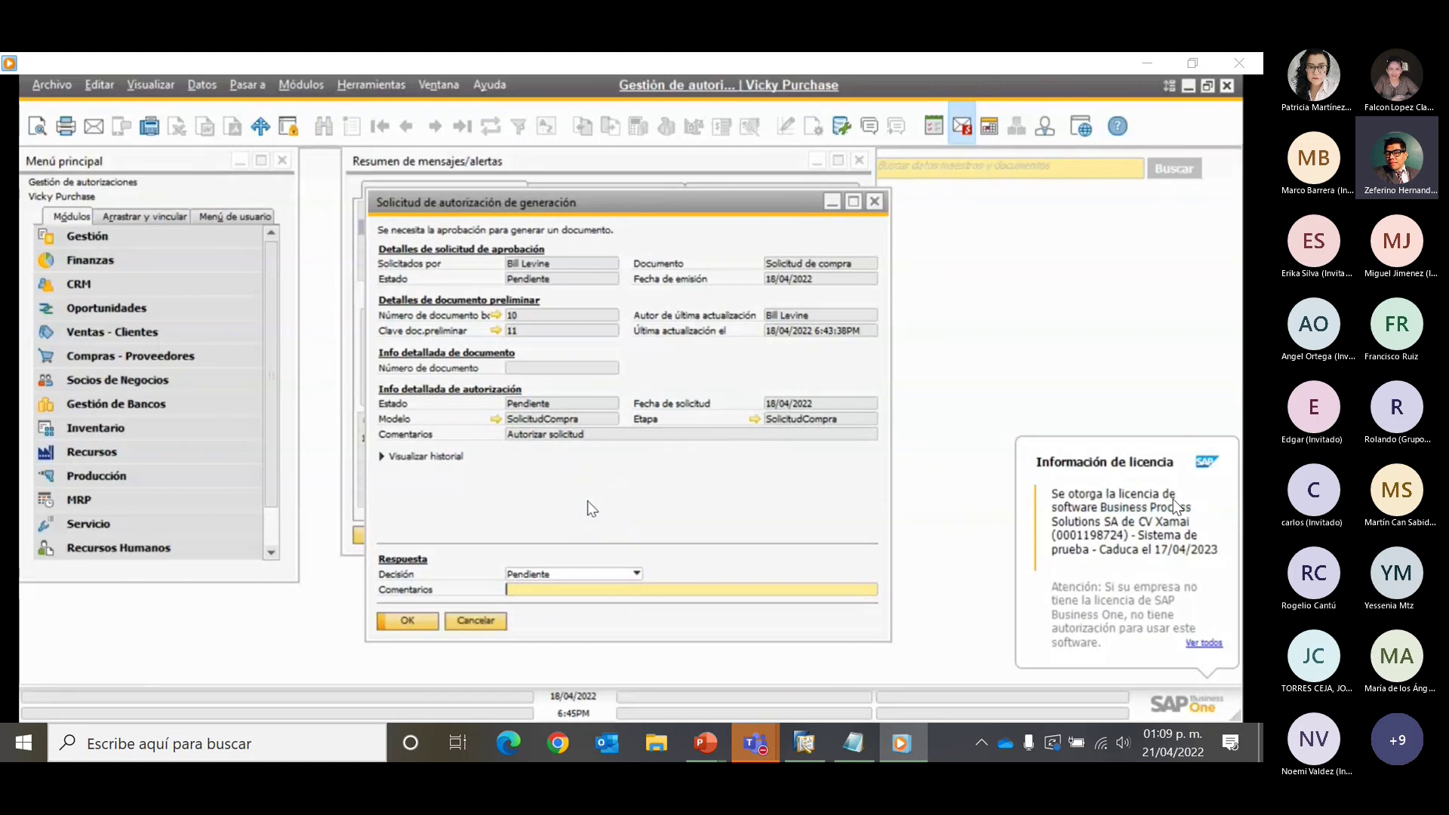
{"action": "left_click", "coordinate": [528, 501]}
{"action": "left_click", "coordinate": [477, 623]}
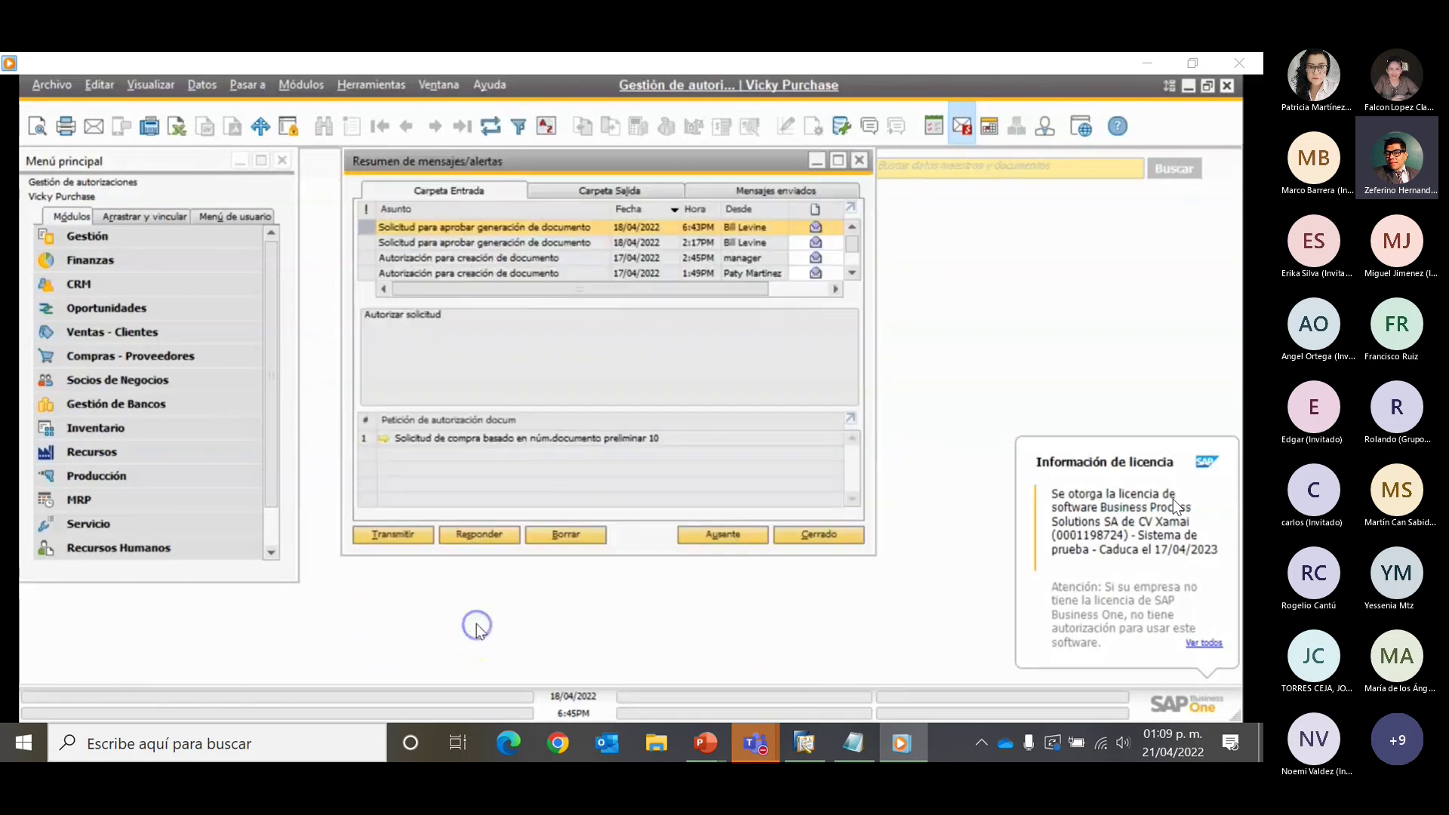
Close the message summary and run the Informe decisión de autorización with Pendiente, Autorizado and Rechazado decisions and no user, model or date limits
{"action": "left_click", "coordinate": [861, 162]}
{"action": "left_click", "coordinate": [148, 240]}
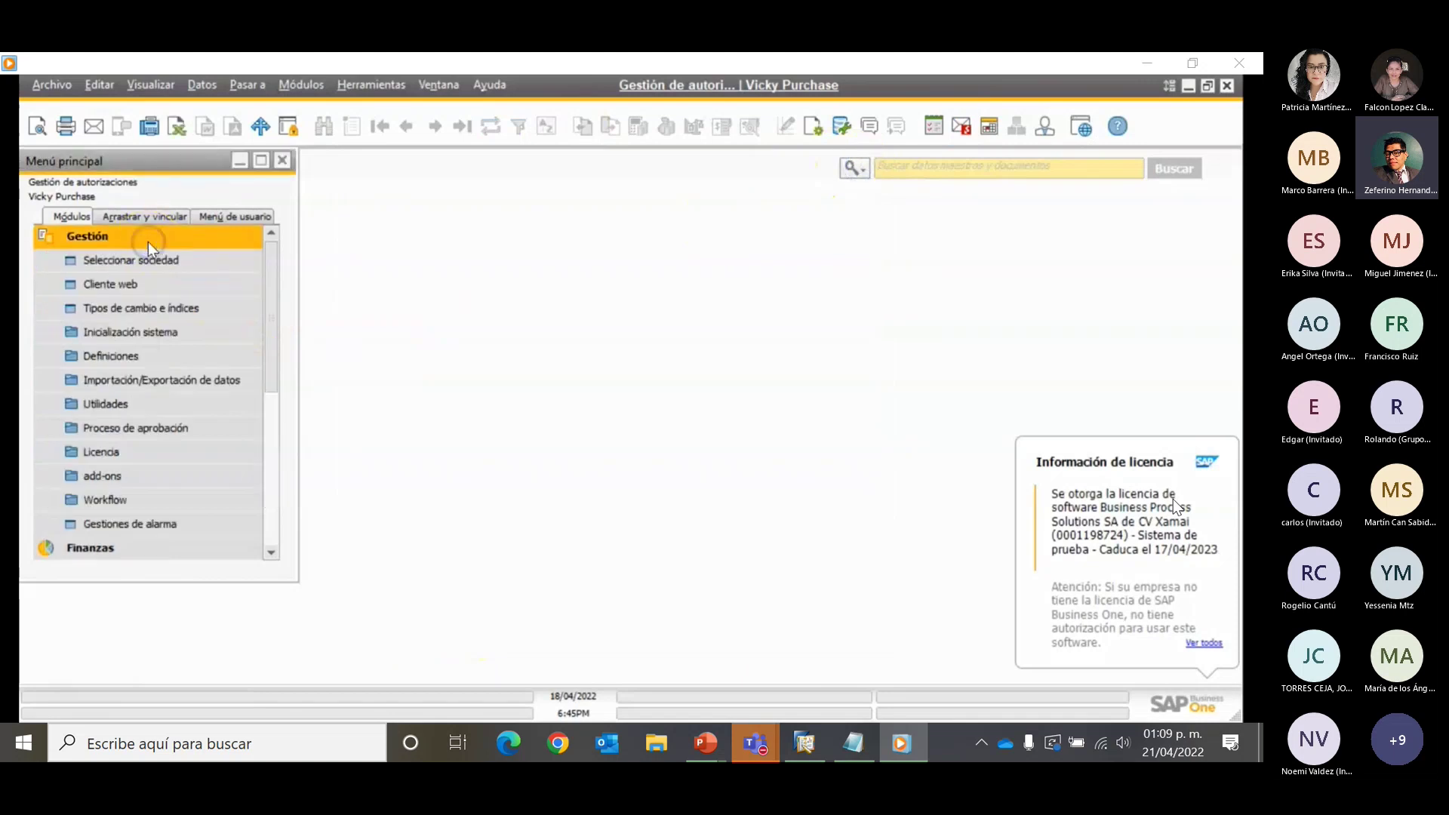
{"action": "left_click", "coordinate": [142, 428]}
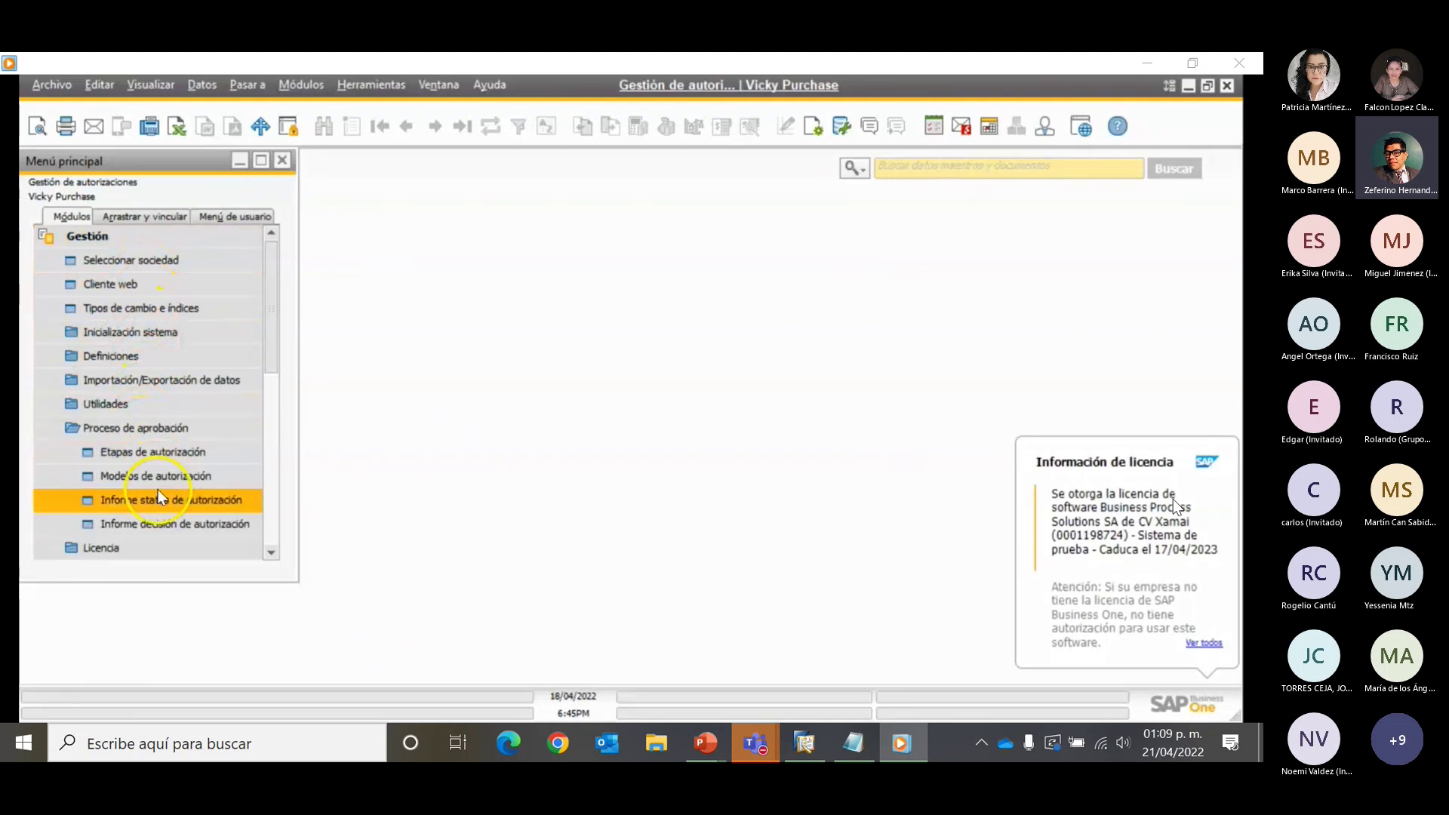
{"action": "left_click", "coordinate": [153, 526]}
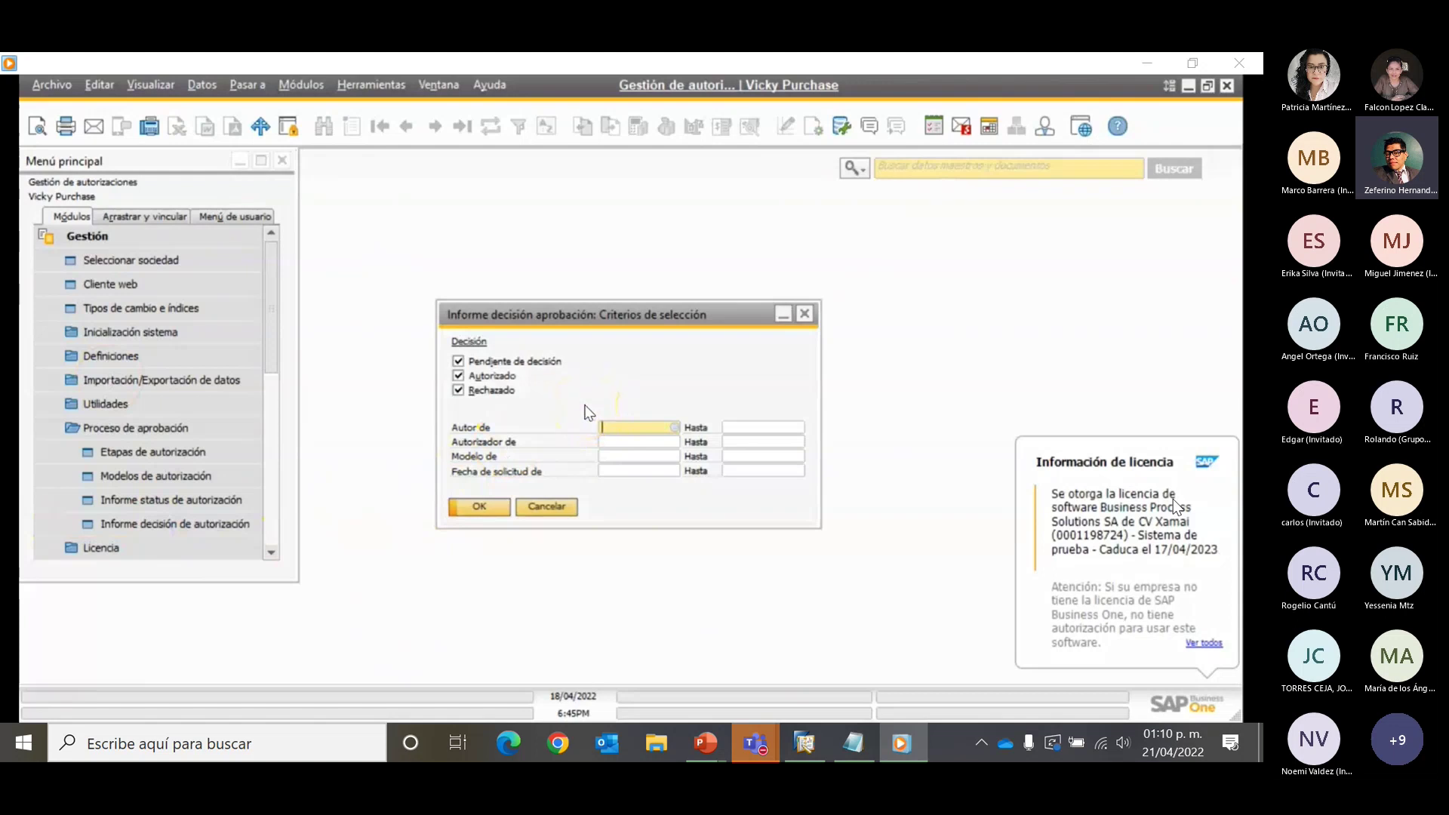
{"action": "left_click", "coordinate": [519, 383]}
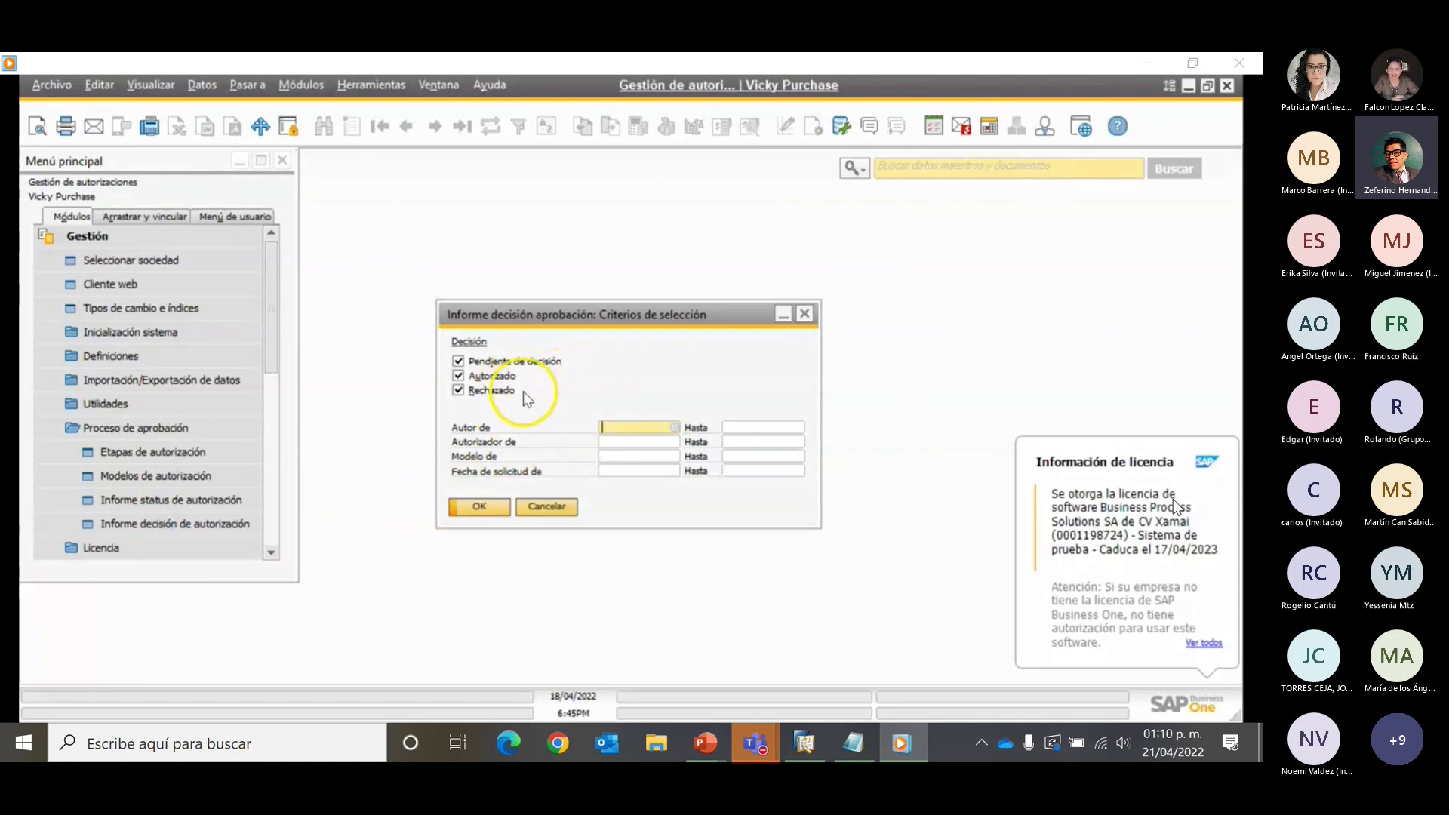
{"action": "left_click", "coordinate": [672, 427]}
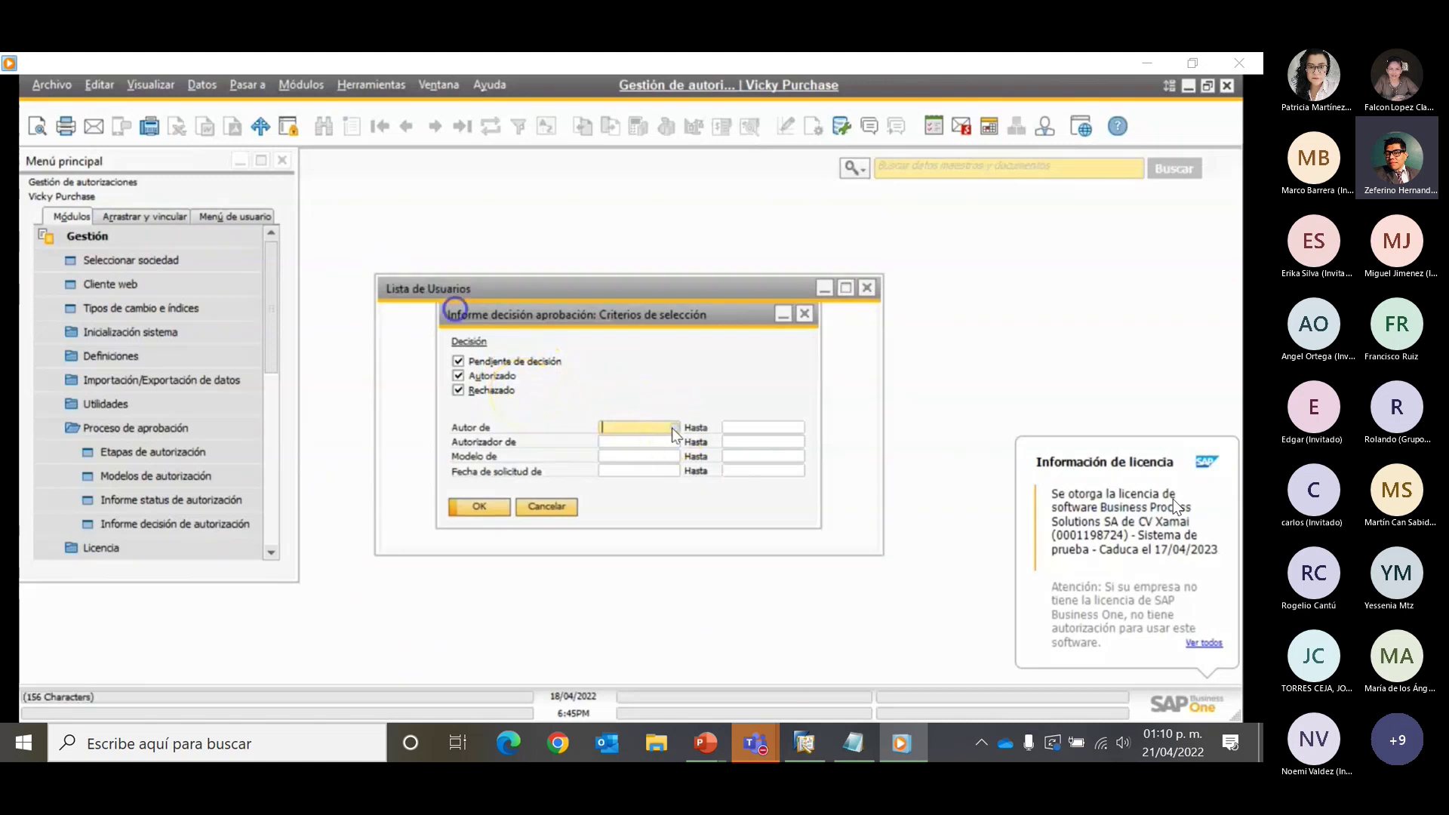
{"action": "scroll", "coordinate": [526, 440], "scroll_direction": "down", "scroll_amount": 2}
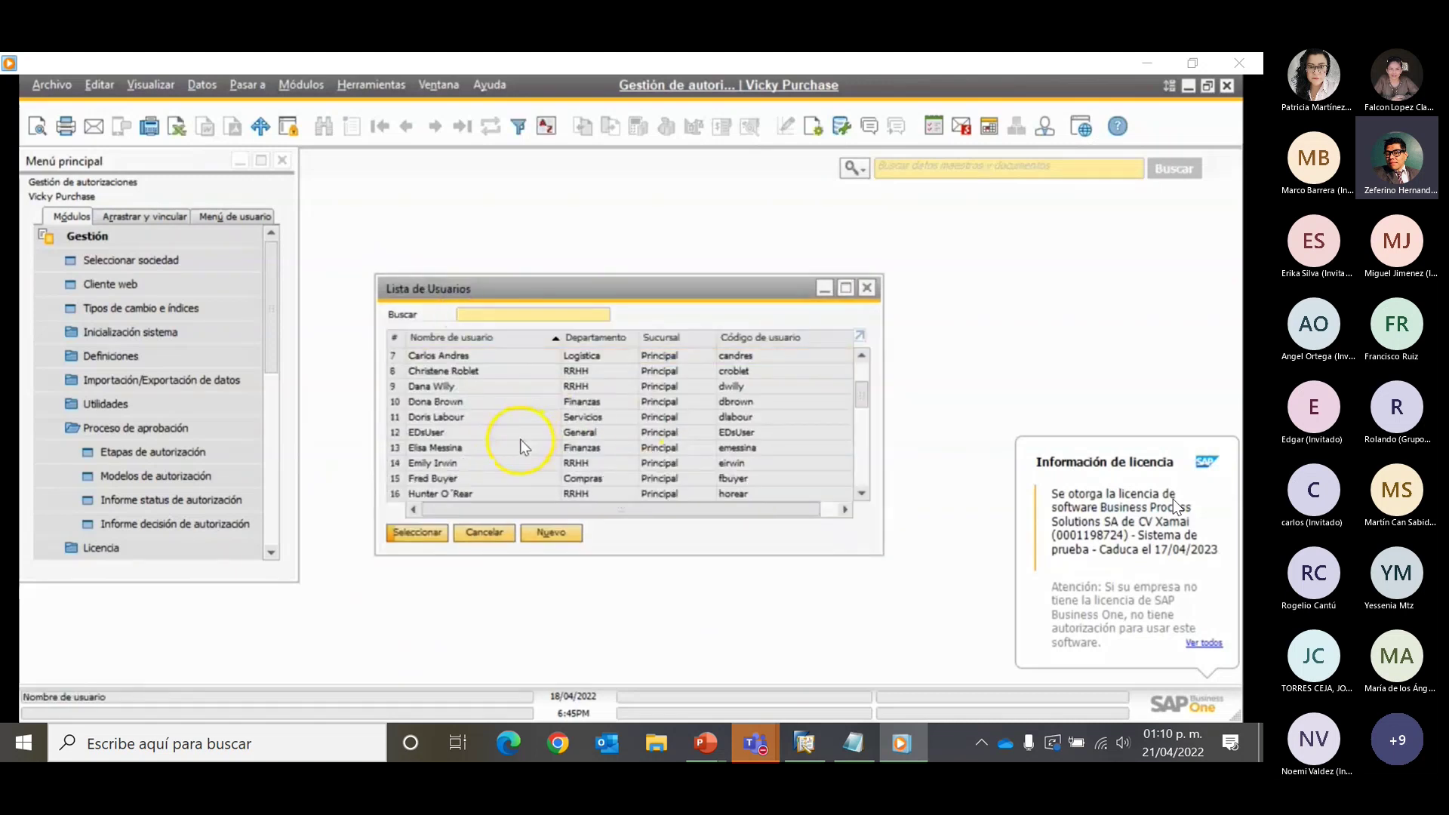
{"action": "left_click", "coordinate": [483, 532]}
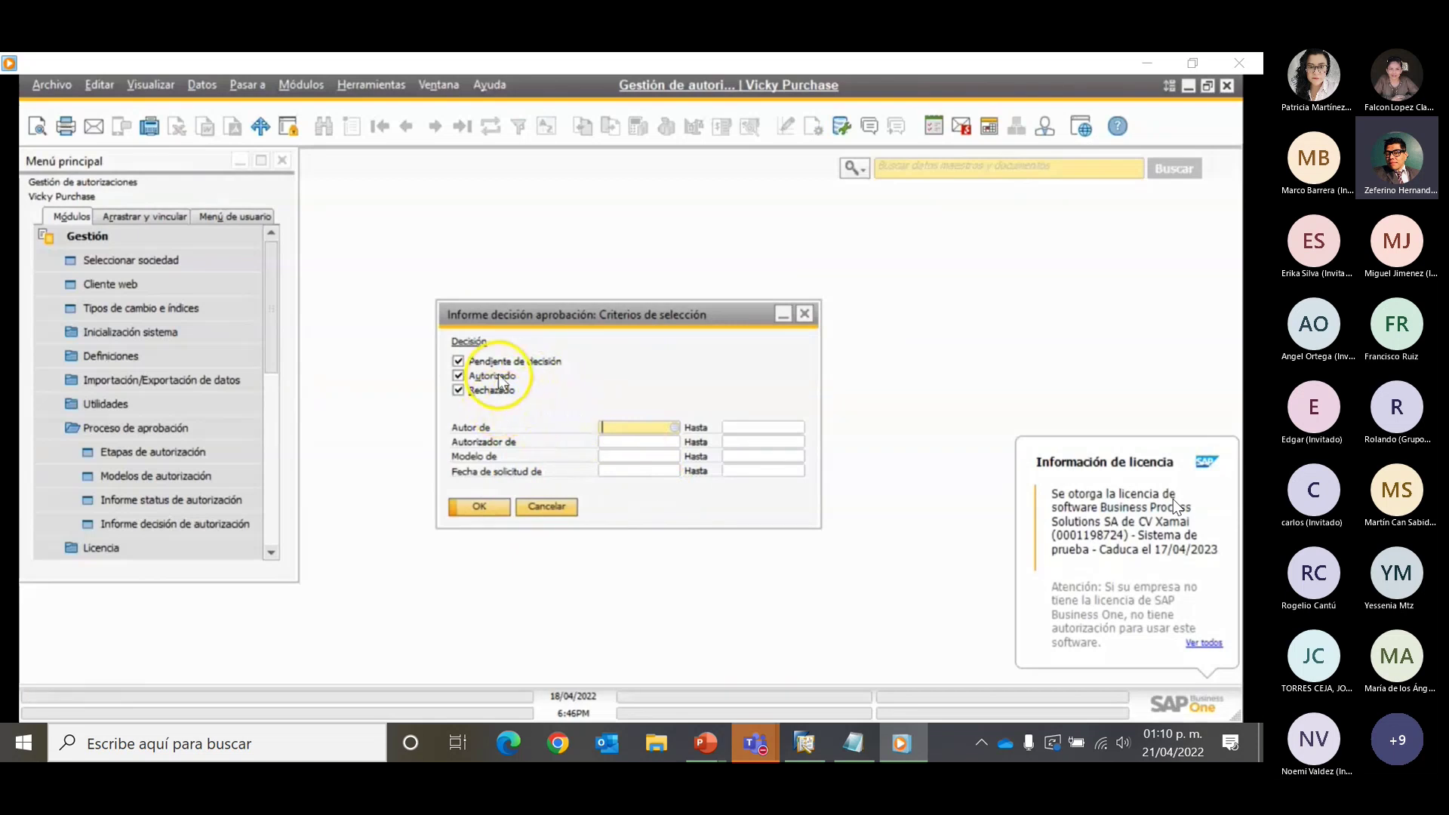
{"action": "left_click", "coordinate": [476, 509]}
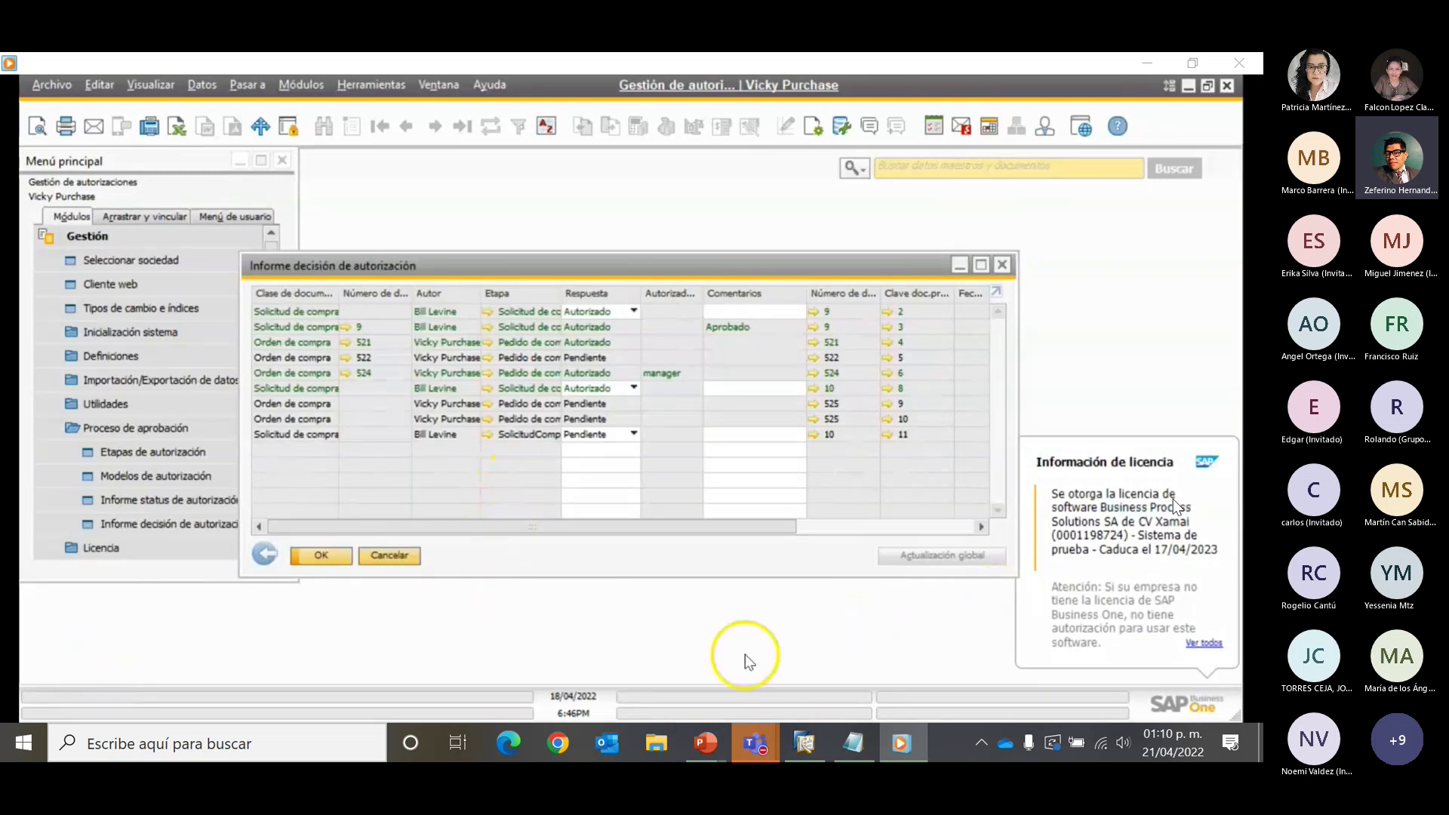
Set the response of the pending Solicitud de compra in the SolicitudCompra stage to Autorizado and update the decision report
{"action": "left_click_drag", "start_coordinate": [515, 276], "coordinate": [487, 178]}
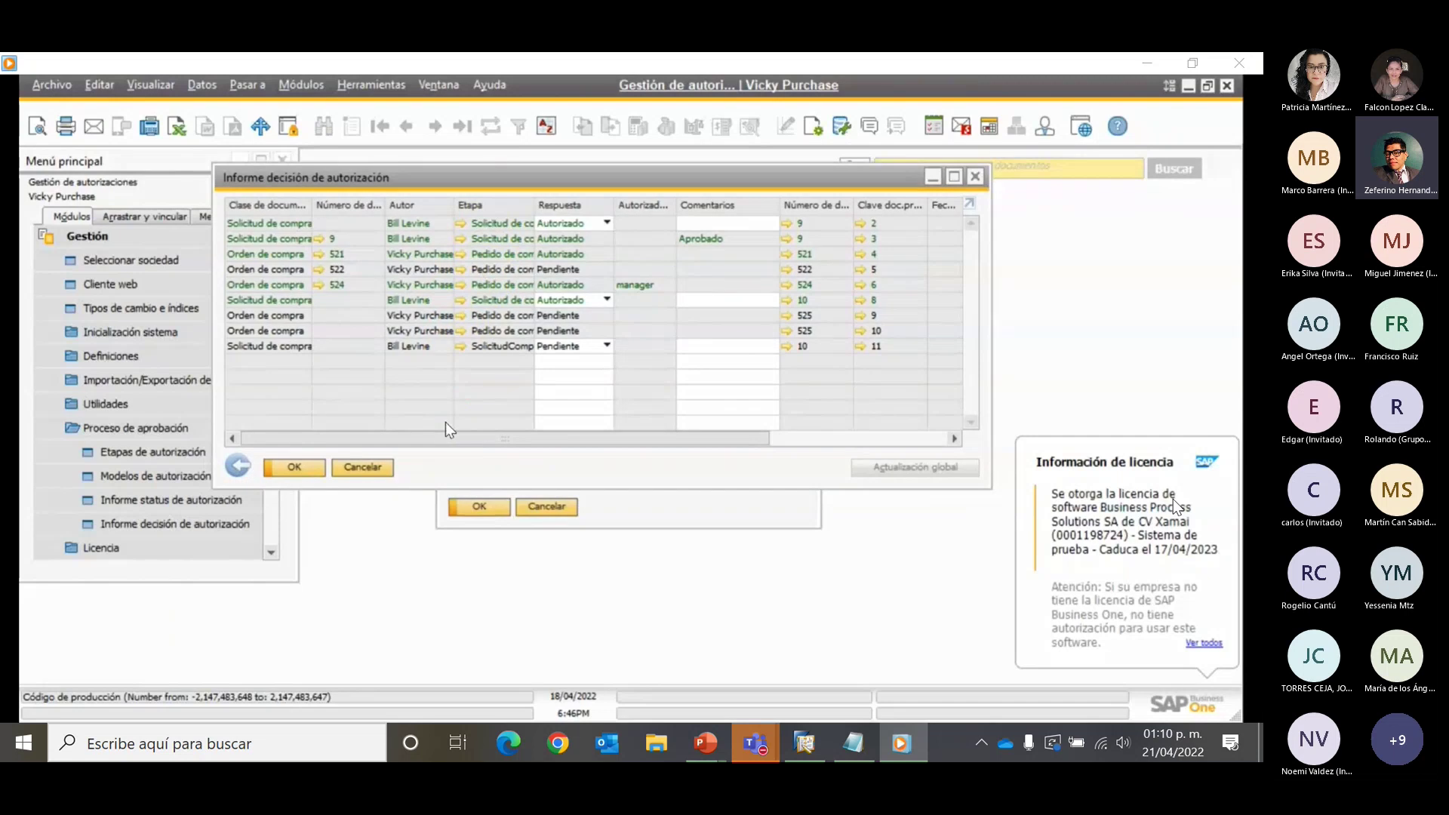
{"action": "left_click", "coordinate": [234, 349]}
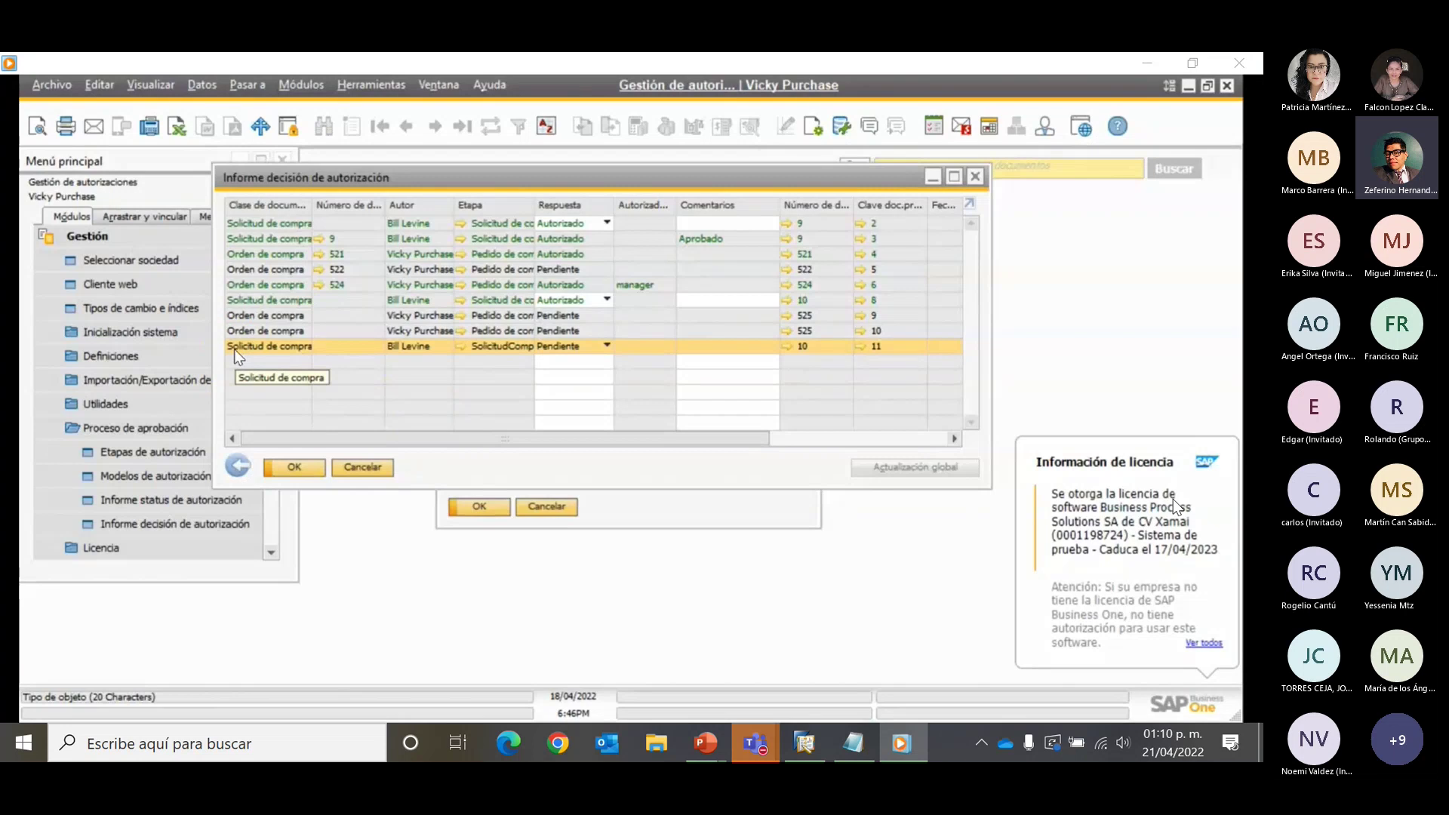
{"action": "left_click", "coordinate": [400, 356]}
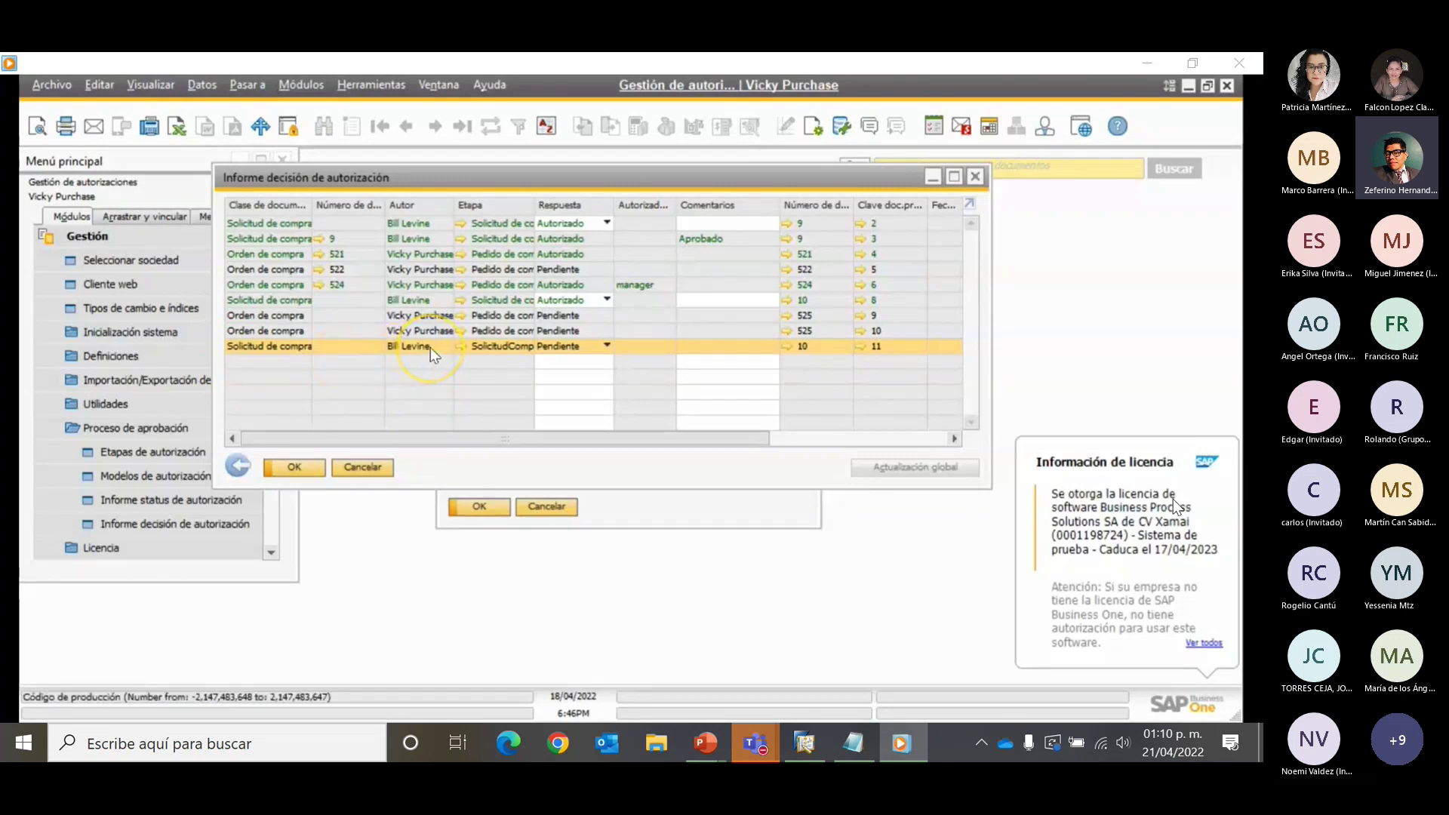
{"action": "left_click", "coordinate": [495, 348]}
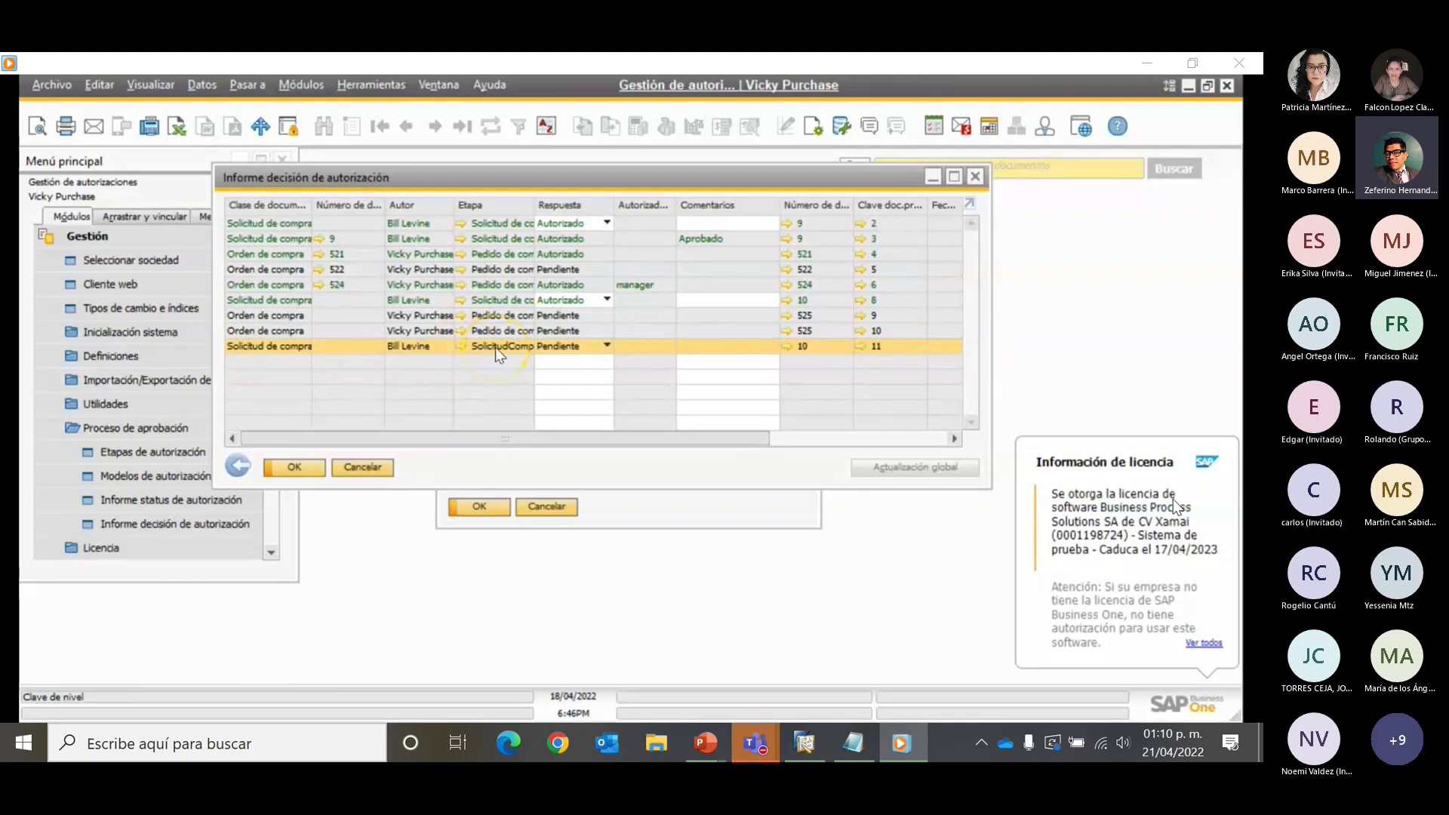
{"action": "left_click", "coordinate": [589, 356]}
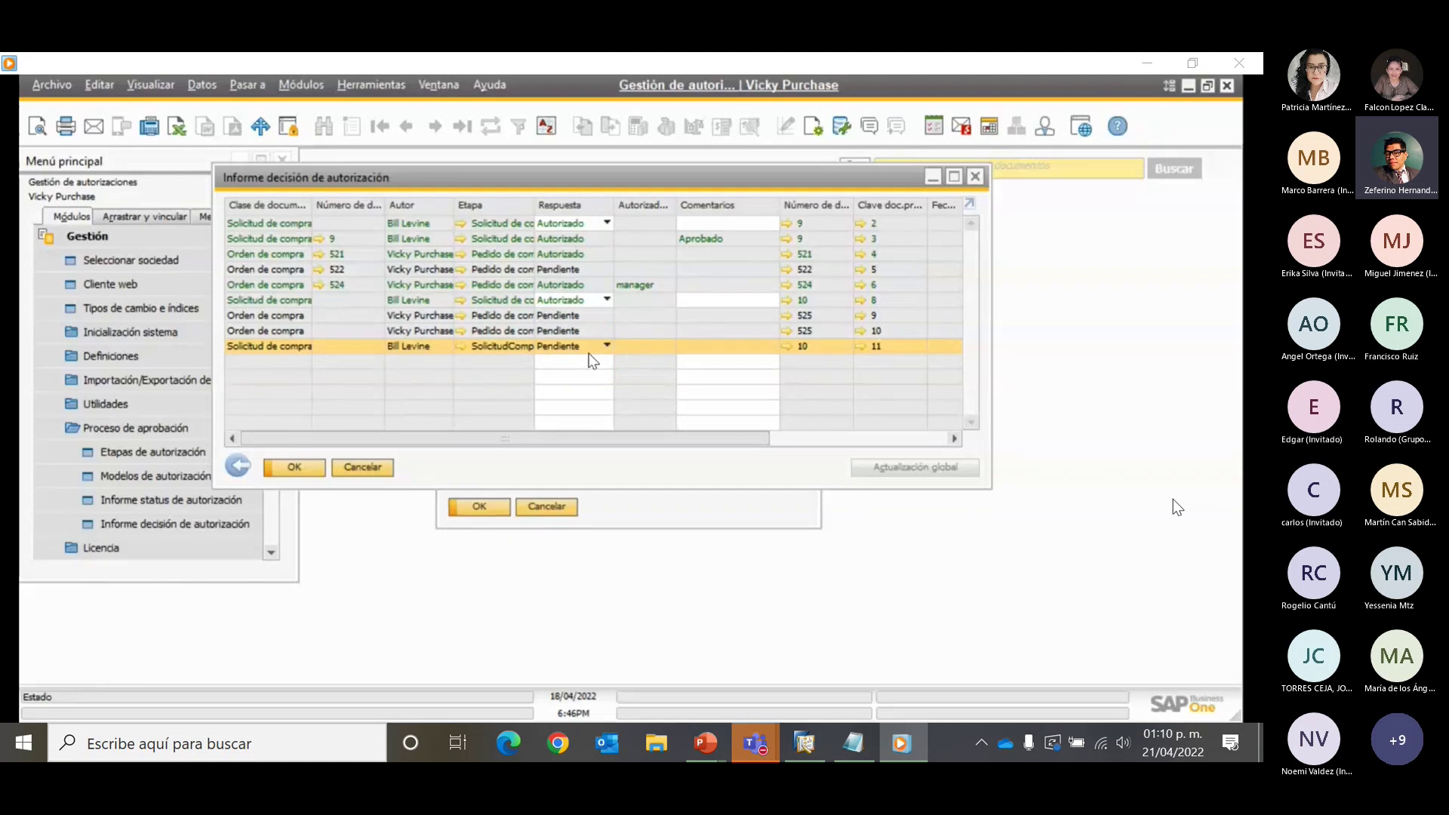
{"action": "left_click", "coordinate": [590, 349]}
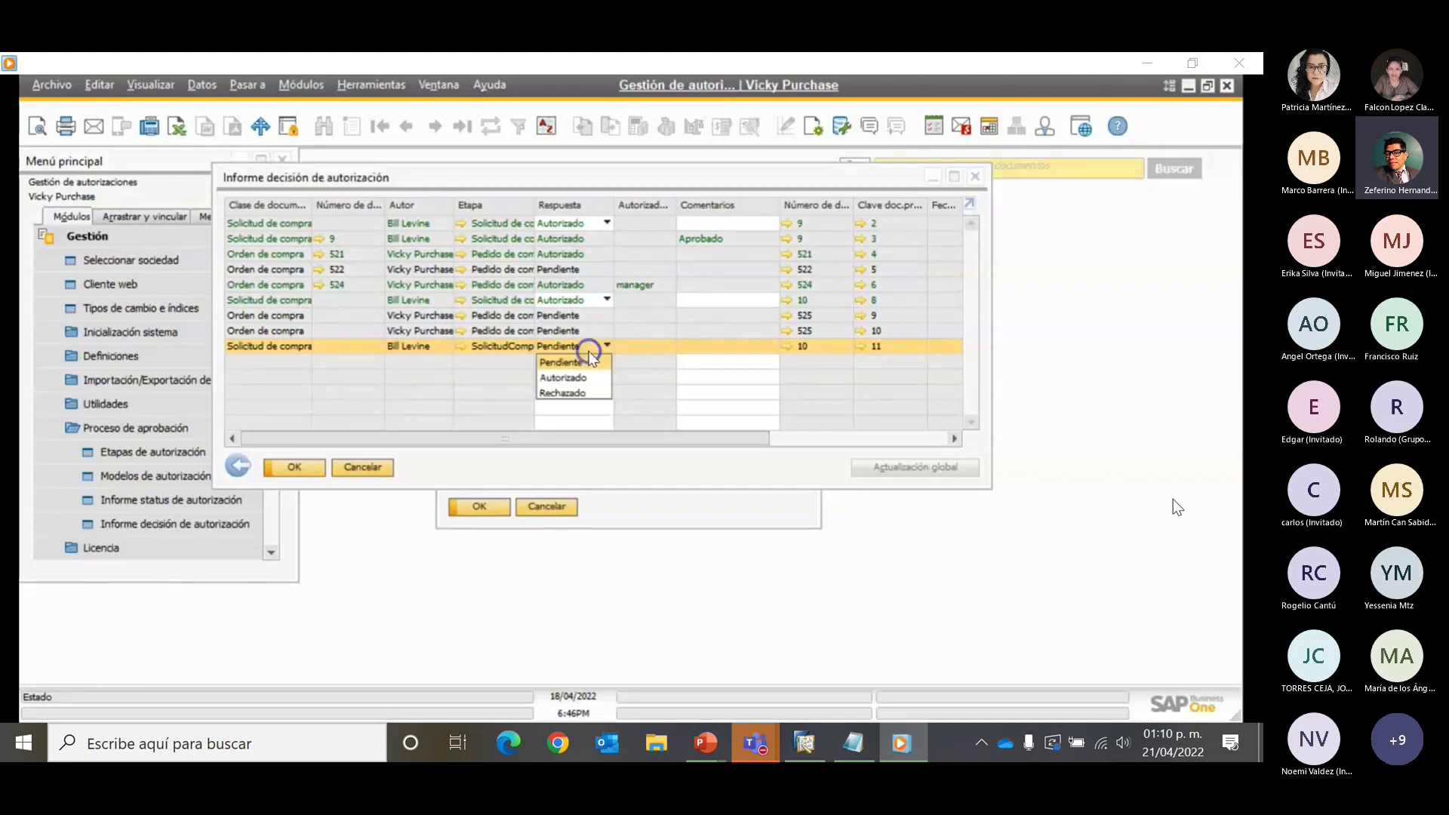
{"action": "left_click", "coordinate": [586, 378]}
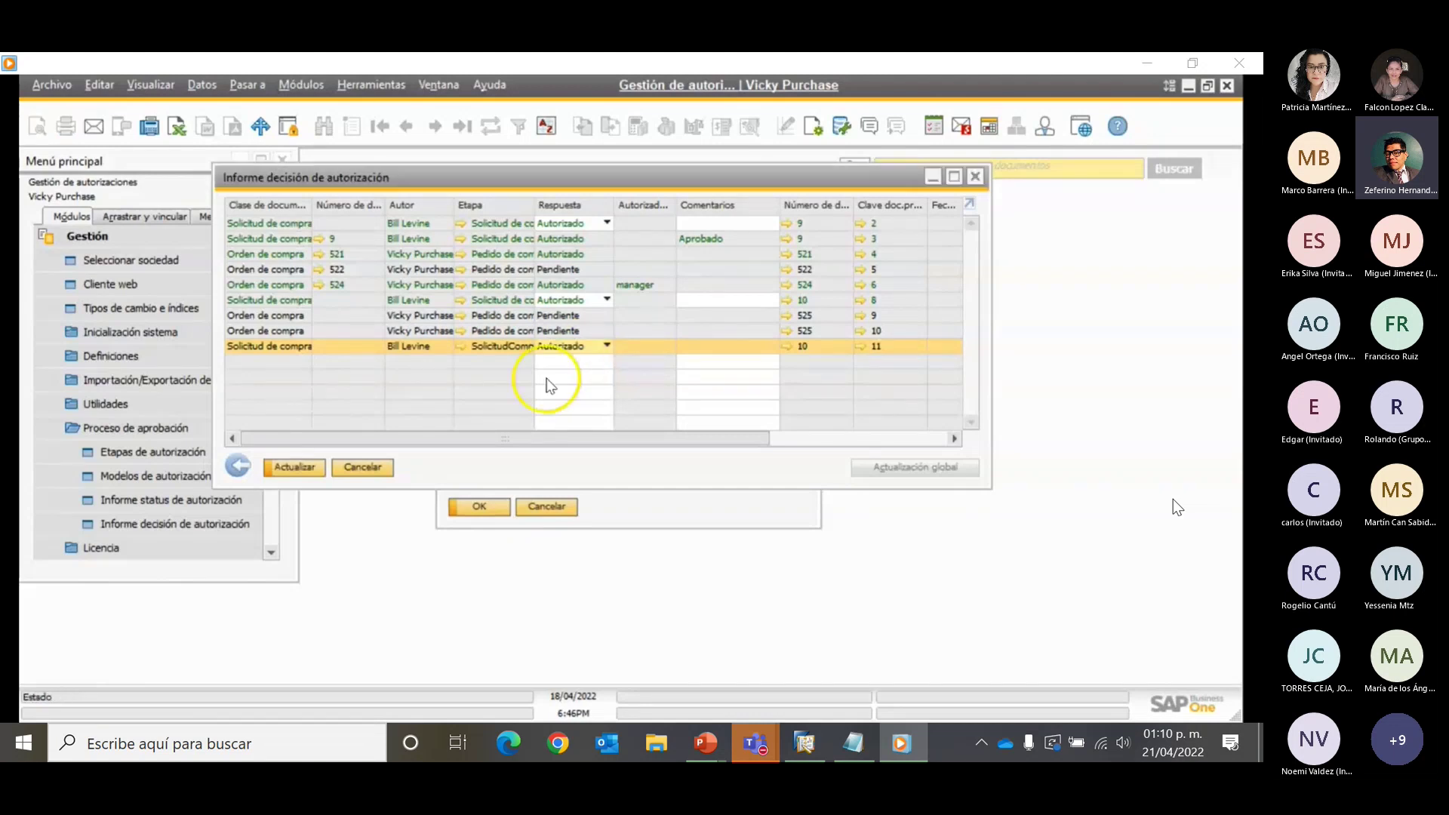
{"action": "left_click", "coordinate": [294, 468]}
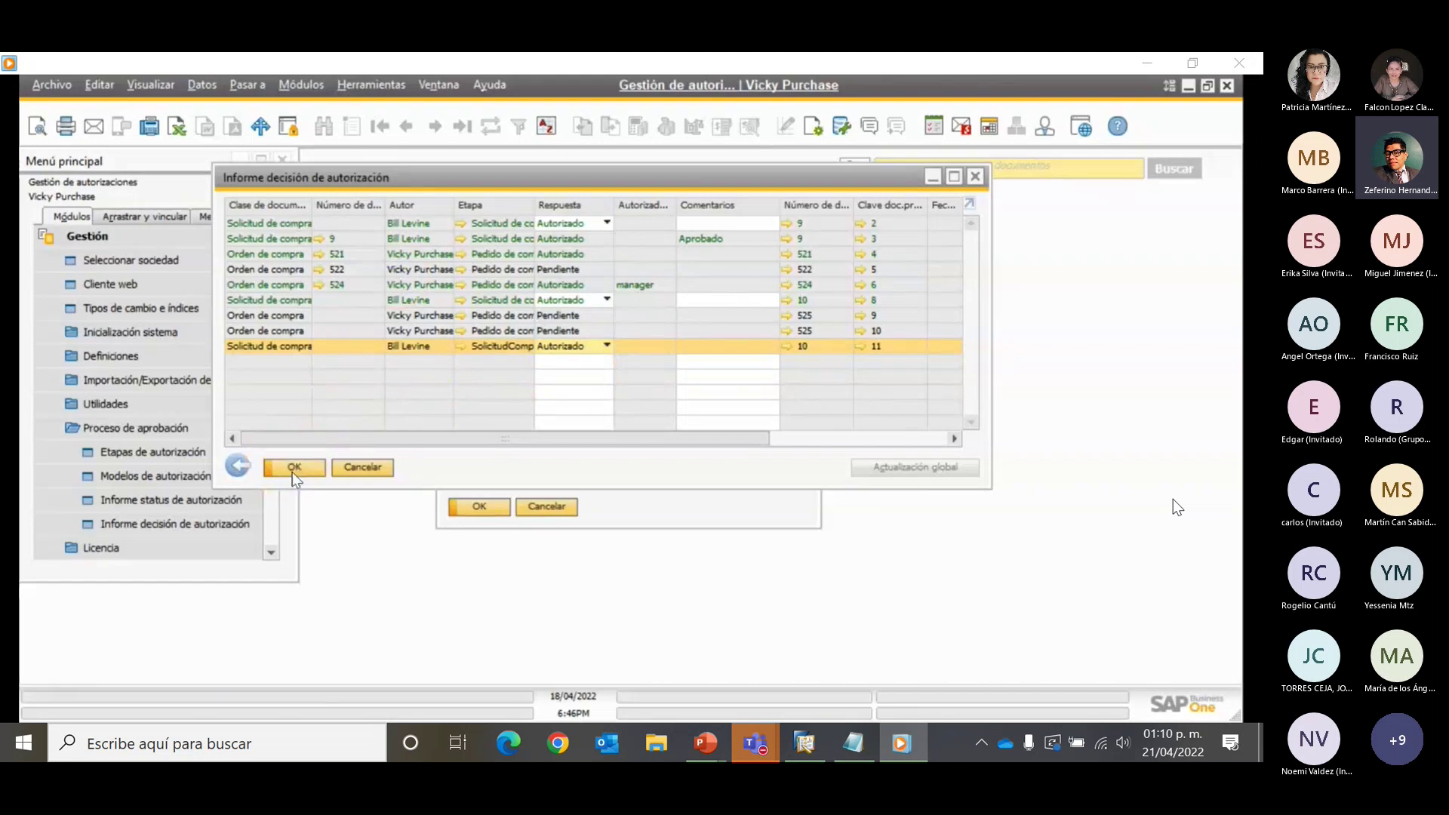
Examine the draft Solicitud de compra behind the approved report row, including its totals, and close both the draft and the report
{"action": "left_click", "coordinate": [418, 348]}
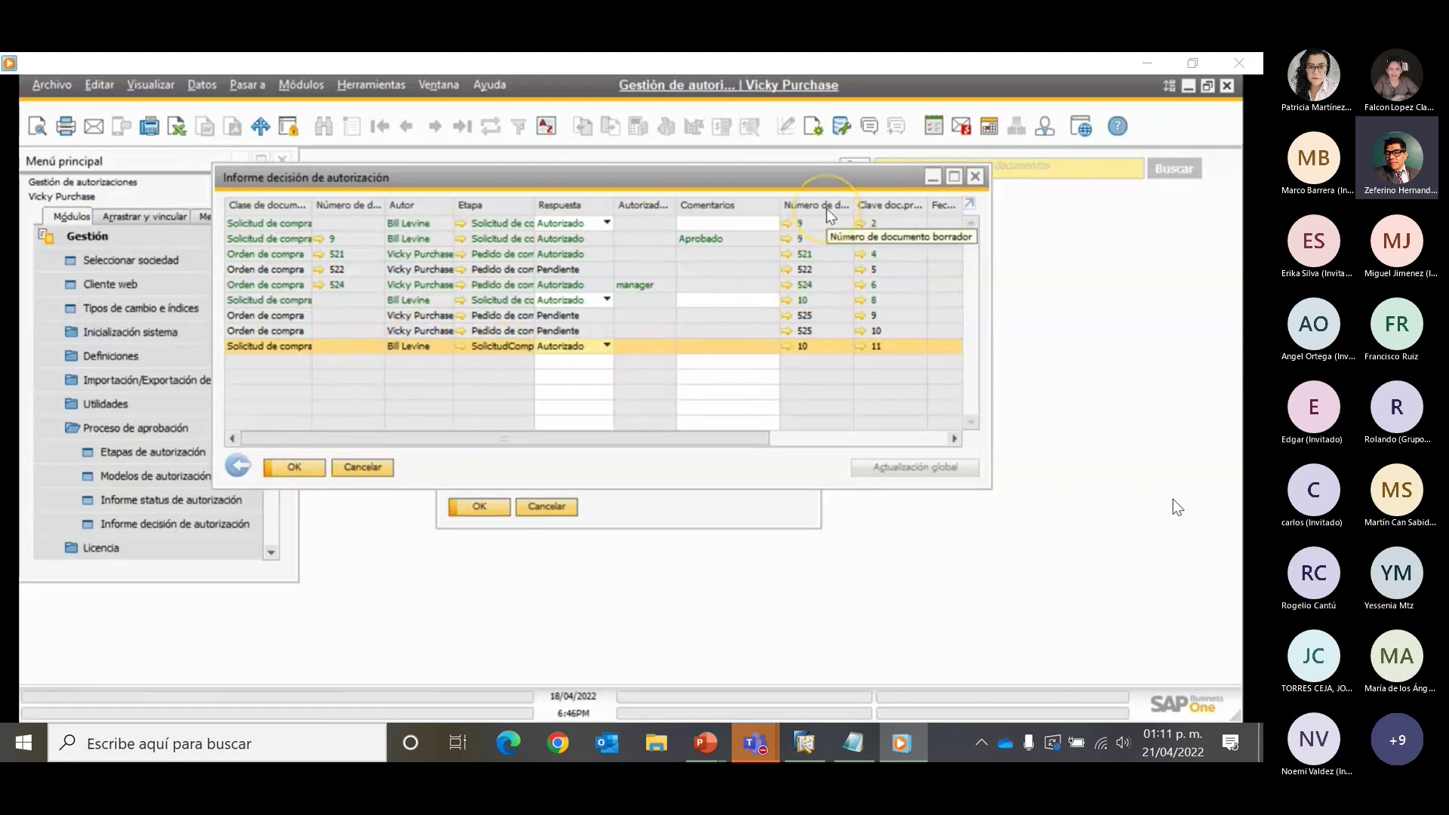
{"action": "left_click", "coordinate": [783, 346]}
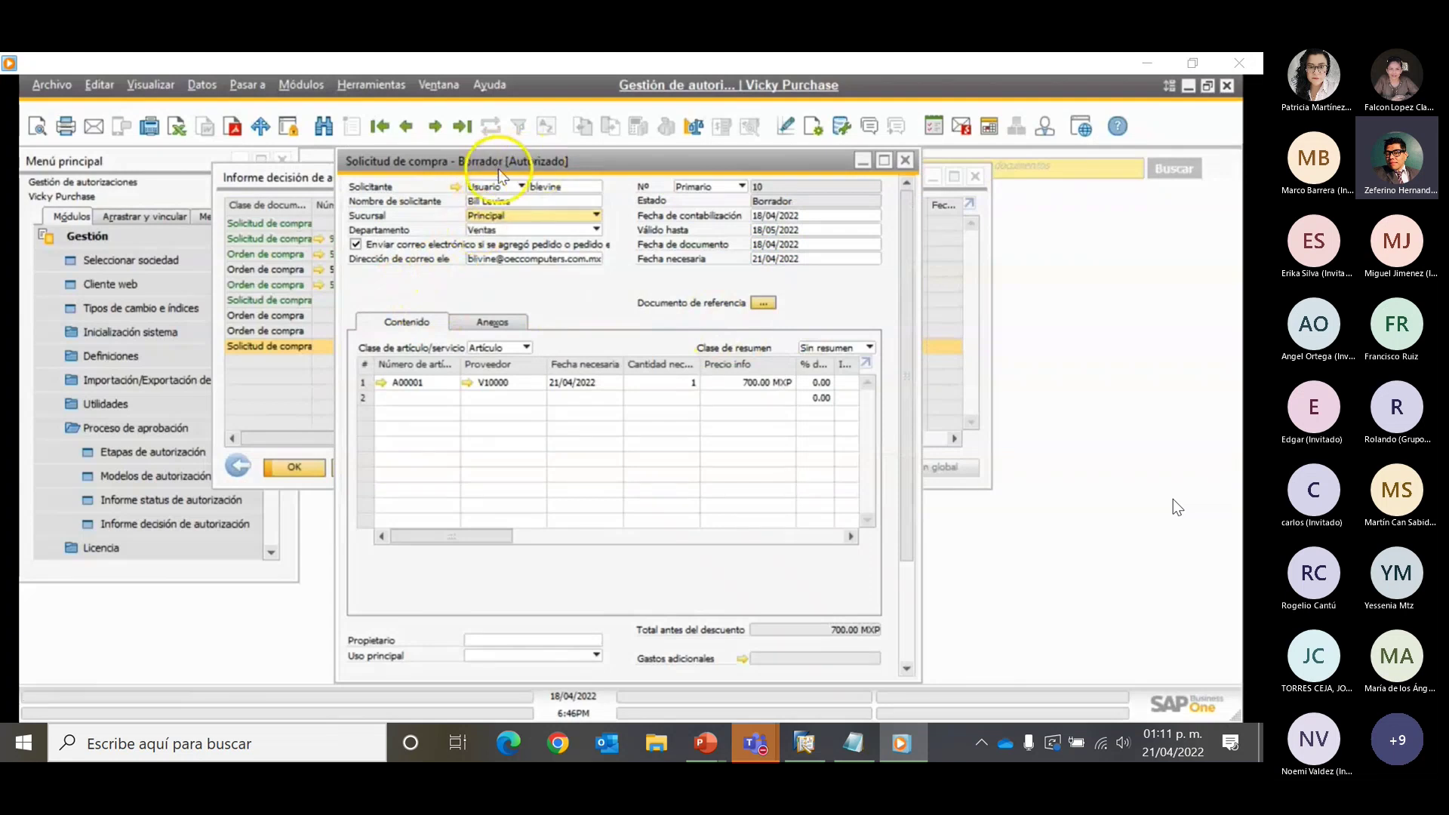
{"action": "left_click_drag", "start_coordinate": [908, 437], "coordinate": [933, 369]}
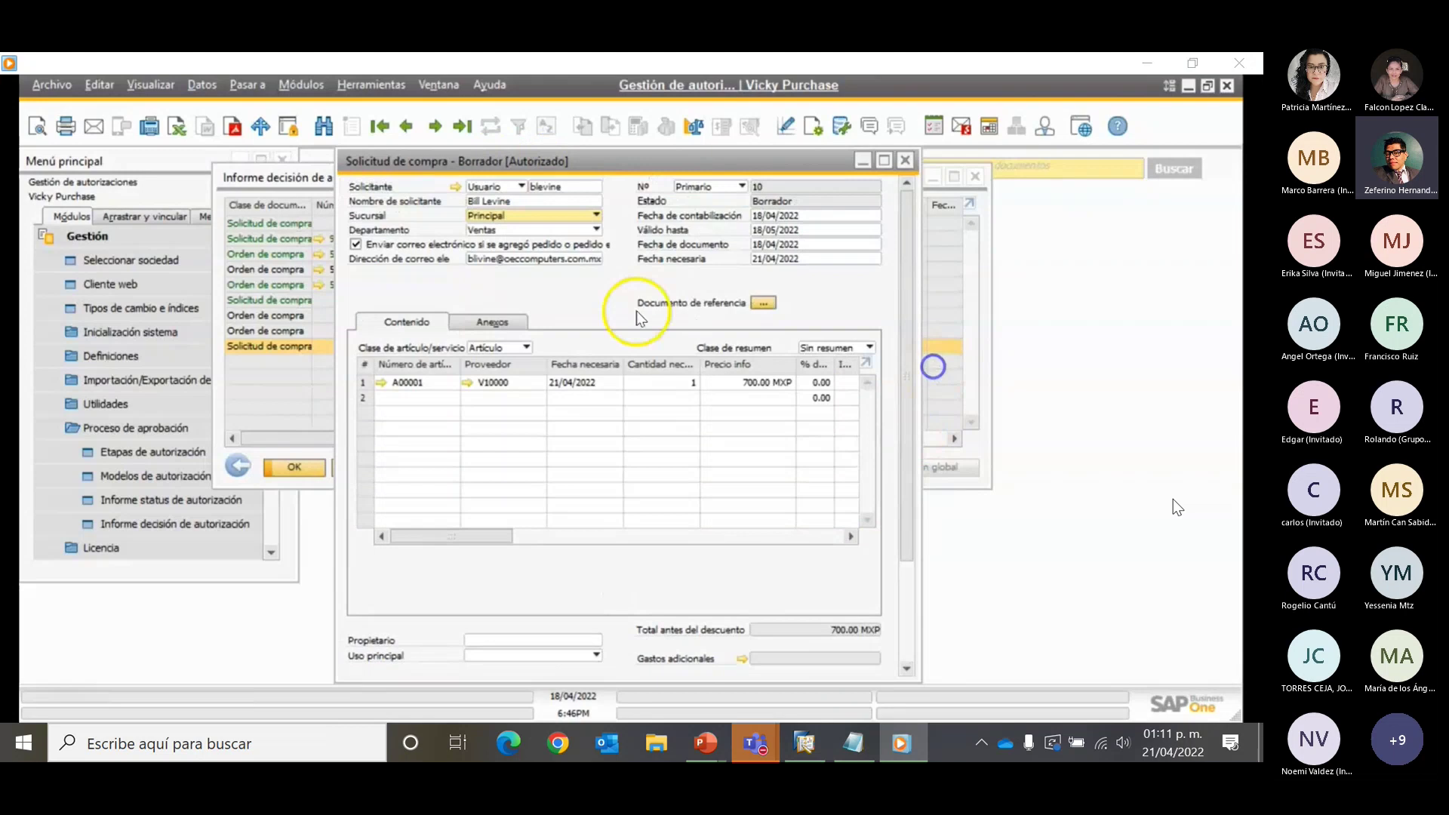
{"action": "scroll", "coordinate": [487, 600], "scroll_direction": "down", "scroll_amount": 2}
{"action": "scroll", "coordinate": [487, 602], "scroll_direction": "down", "scroll_amount": 2}
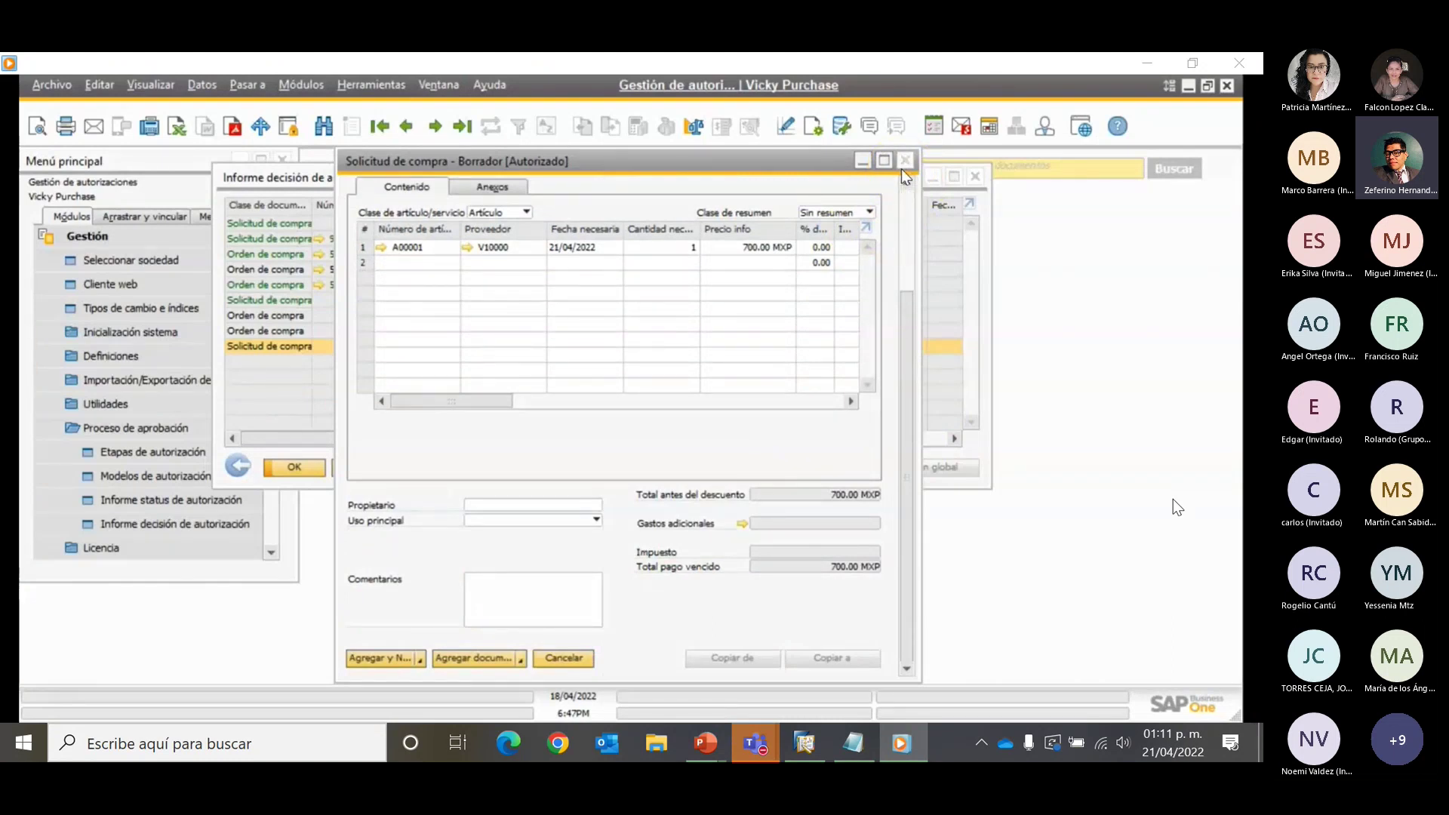
{"action": "left_click", "coordinate": [903, 169]}
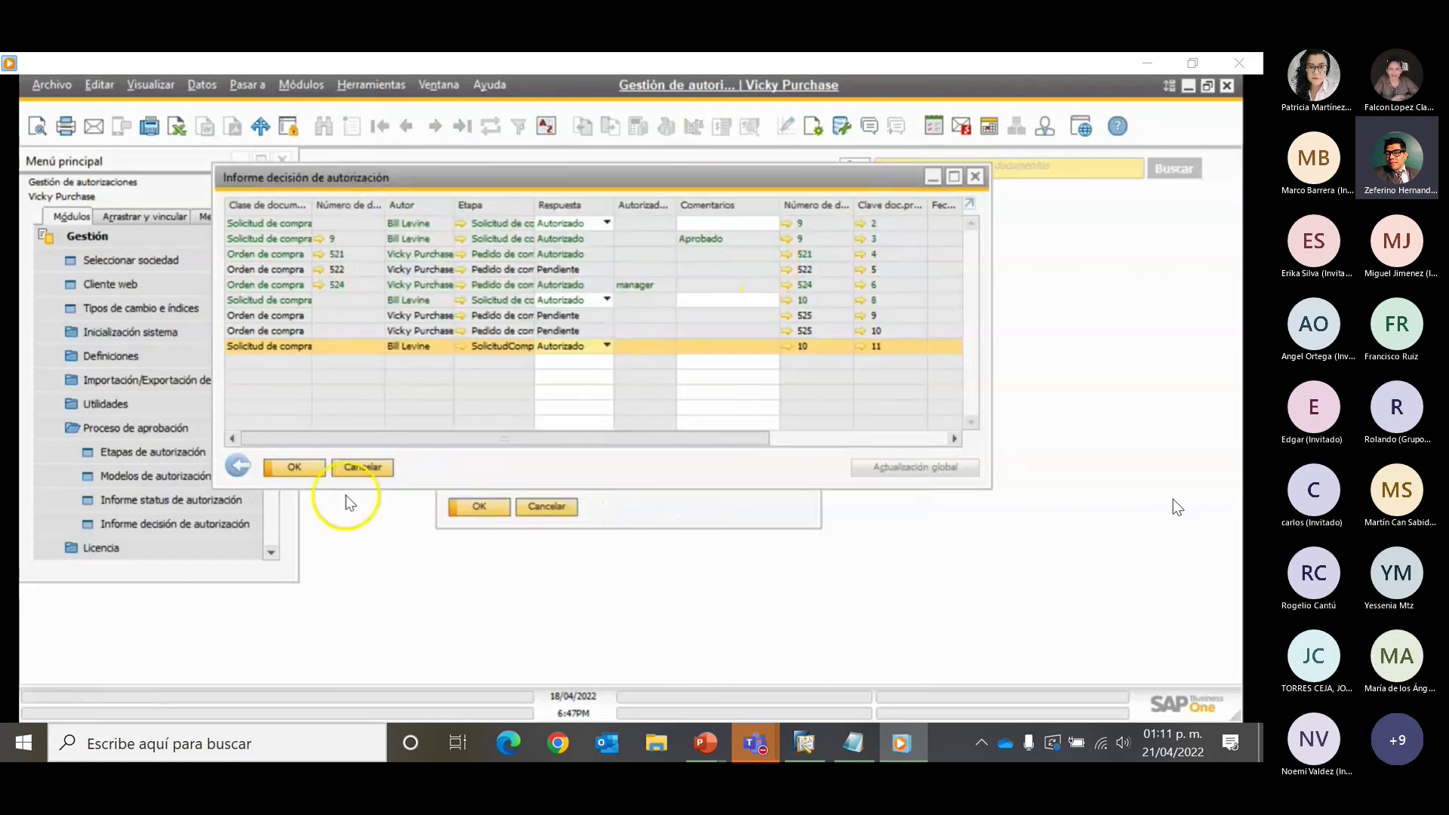
{"action": "left_click", "coordinate": [285, 469]}
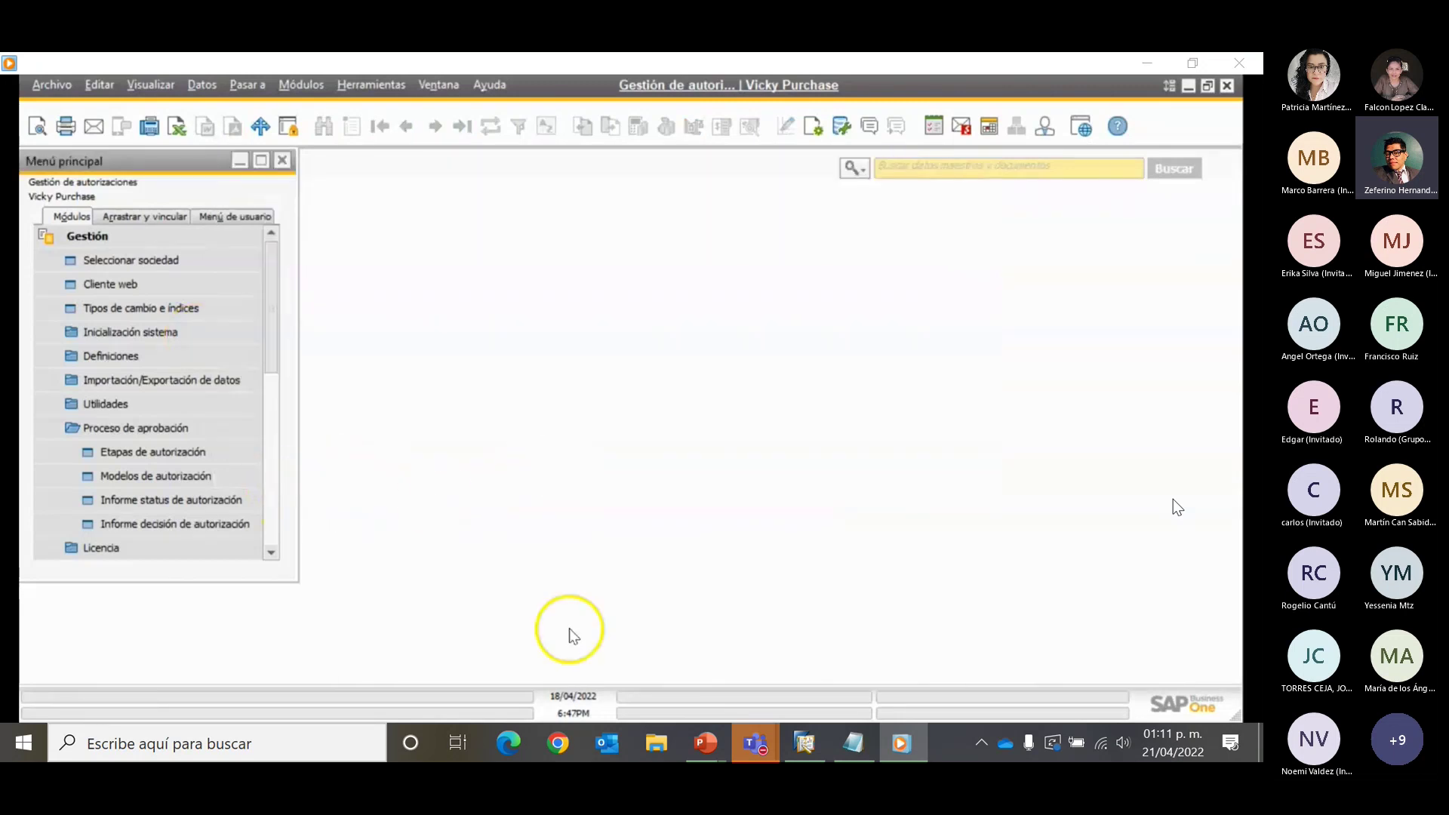
Switch to the requester's session, close the blank purchase request, and open the refreshed inbox's Autorización para creación de documento message
{"action": "mouse_move", "coordinate": [758, 743]}
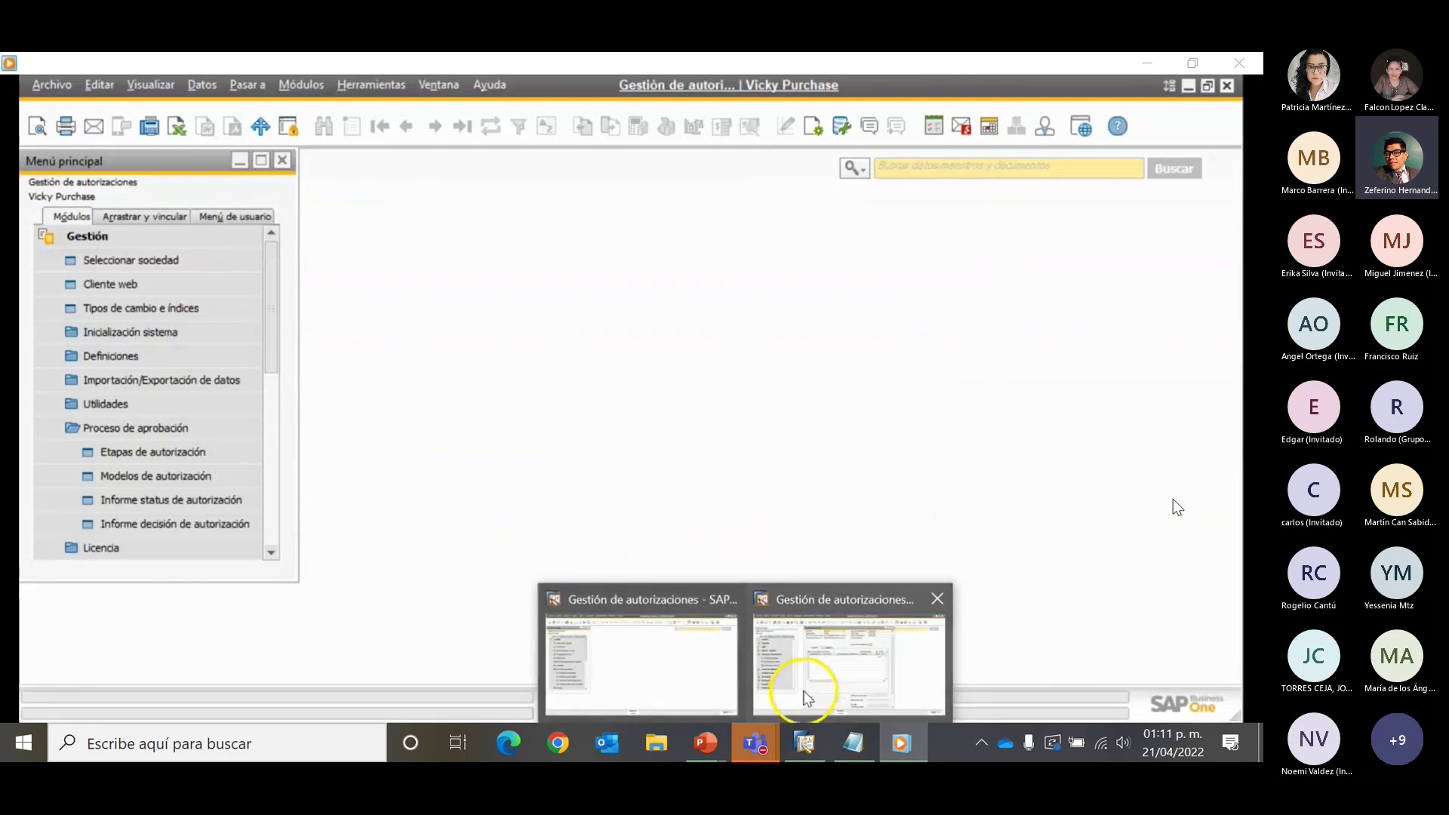
{"action": "left_click", "coordinate": [804, 691]}
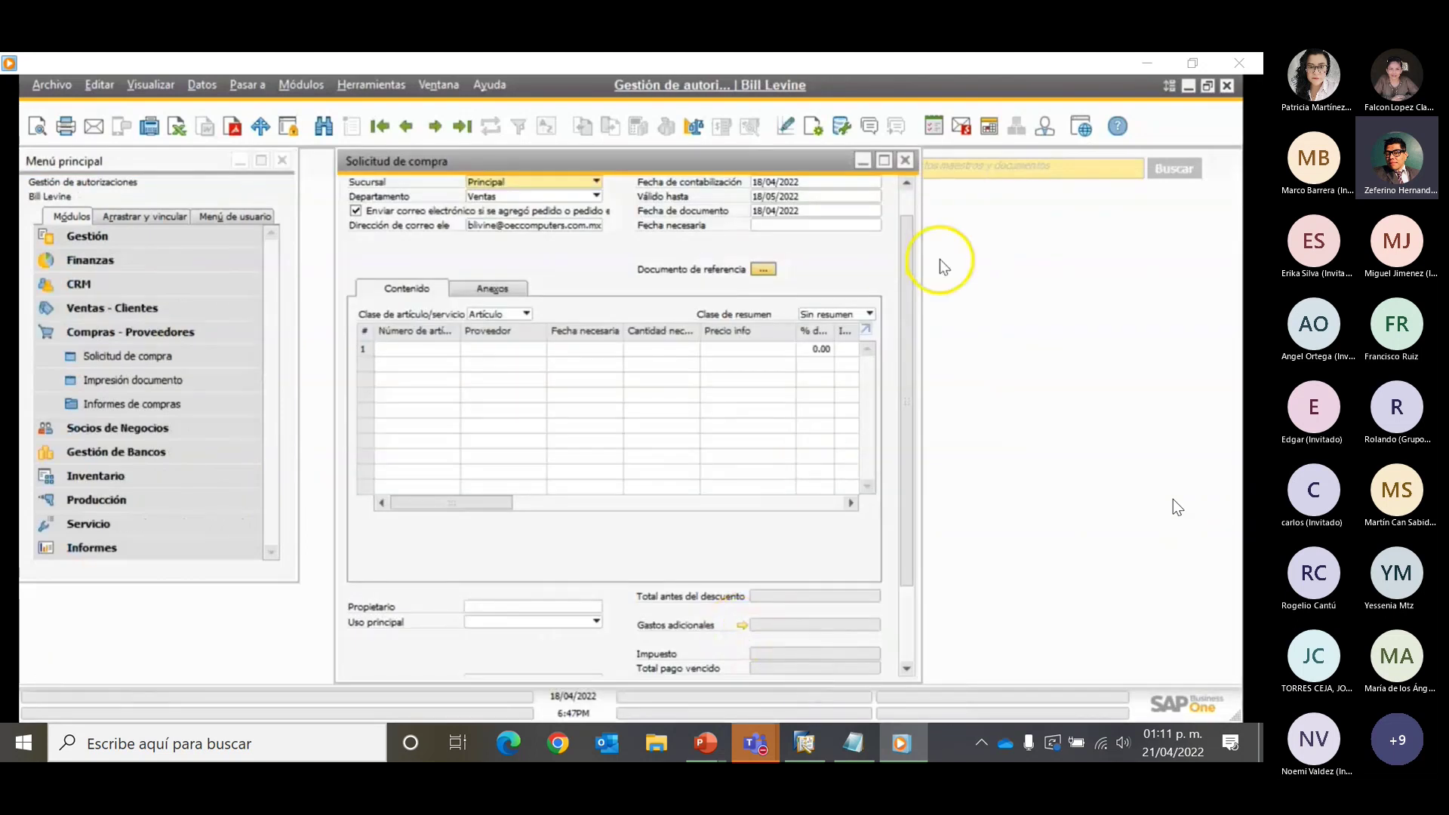
{"action": "left_click", "coordinate": [905, 160]}
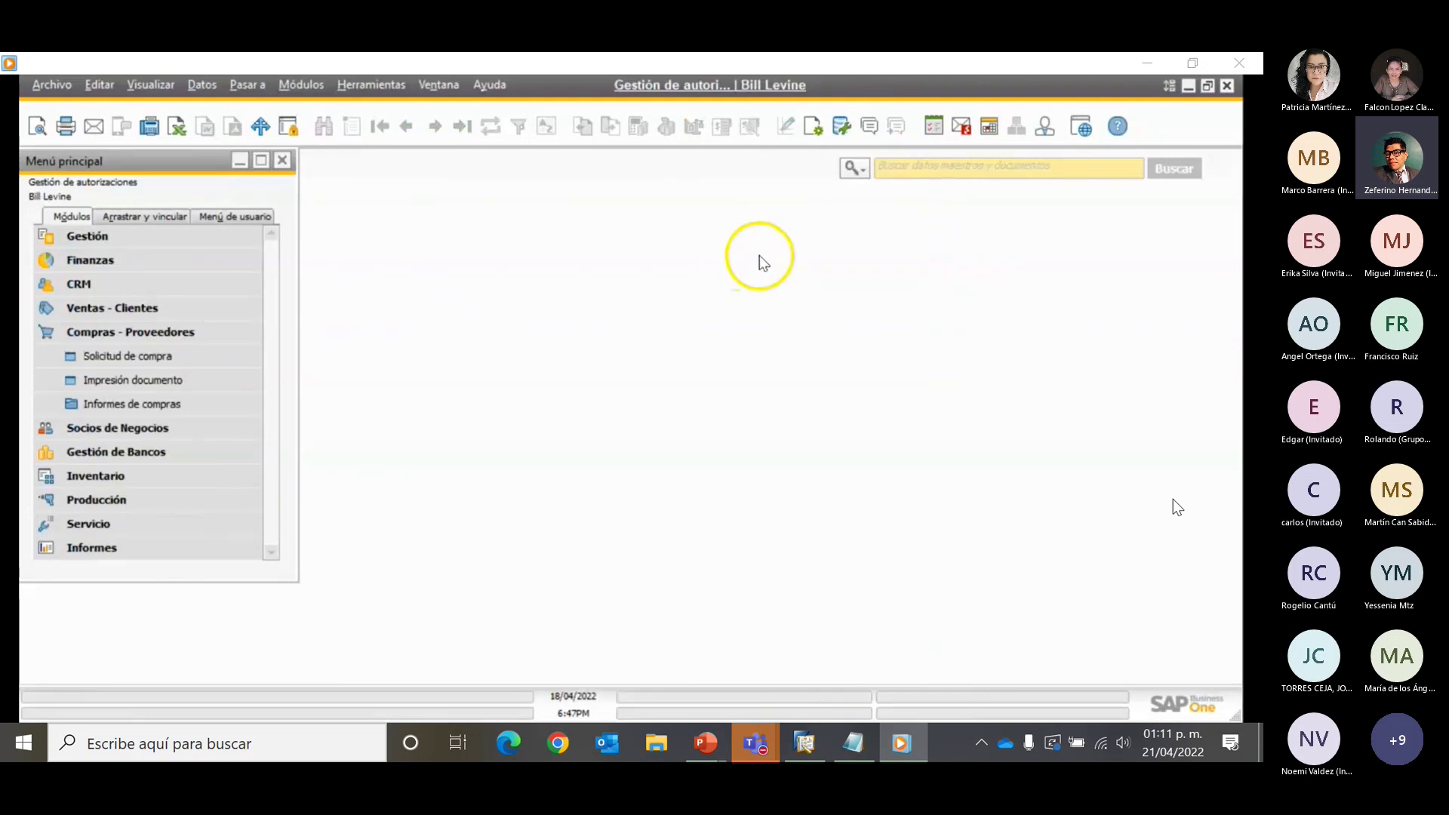
{"action": "left_click", "coordinate": [962, 126]}
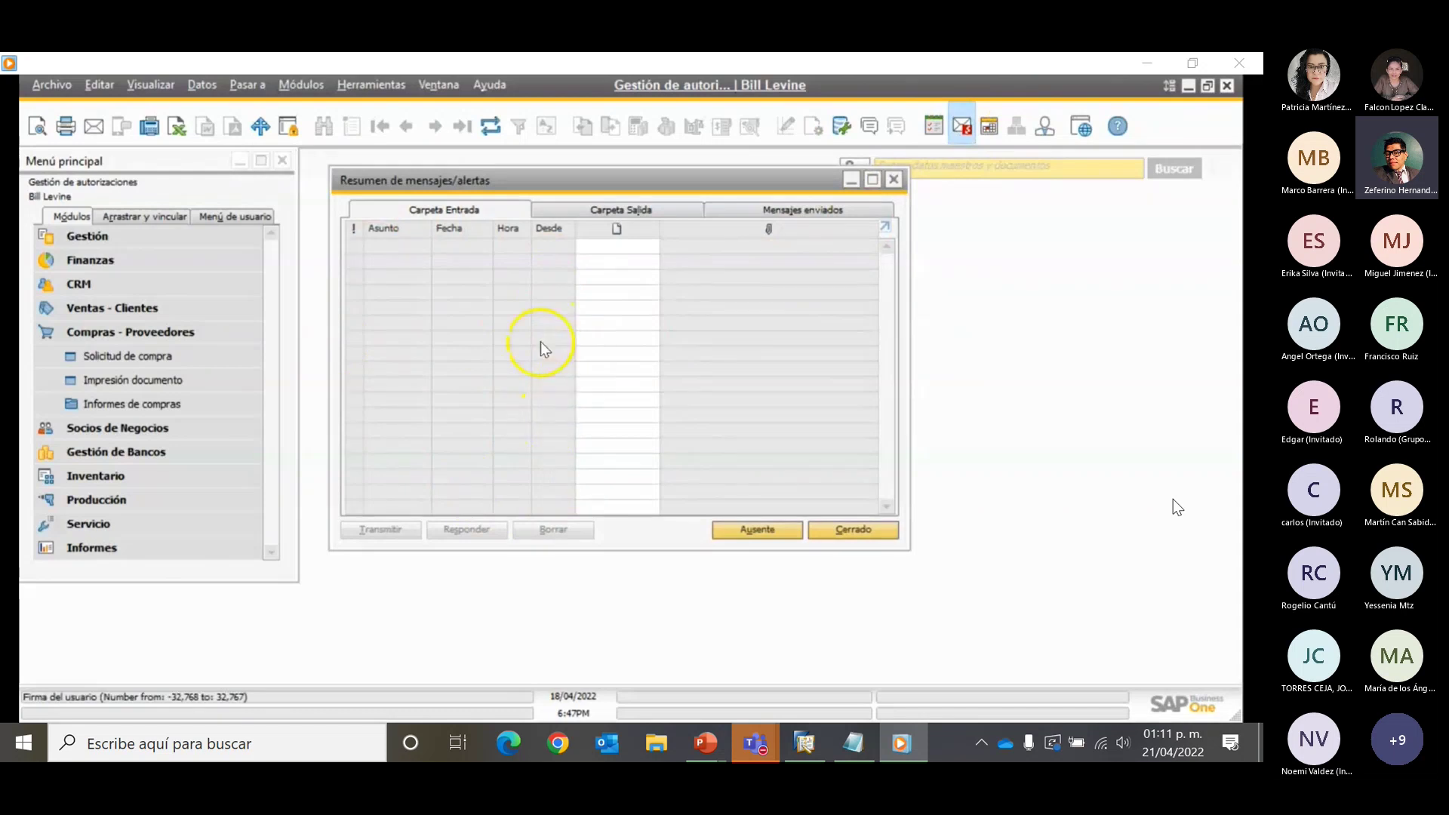
{"action": "left_click", "coordinate": [492, 135]}
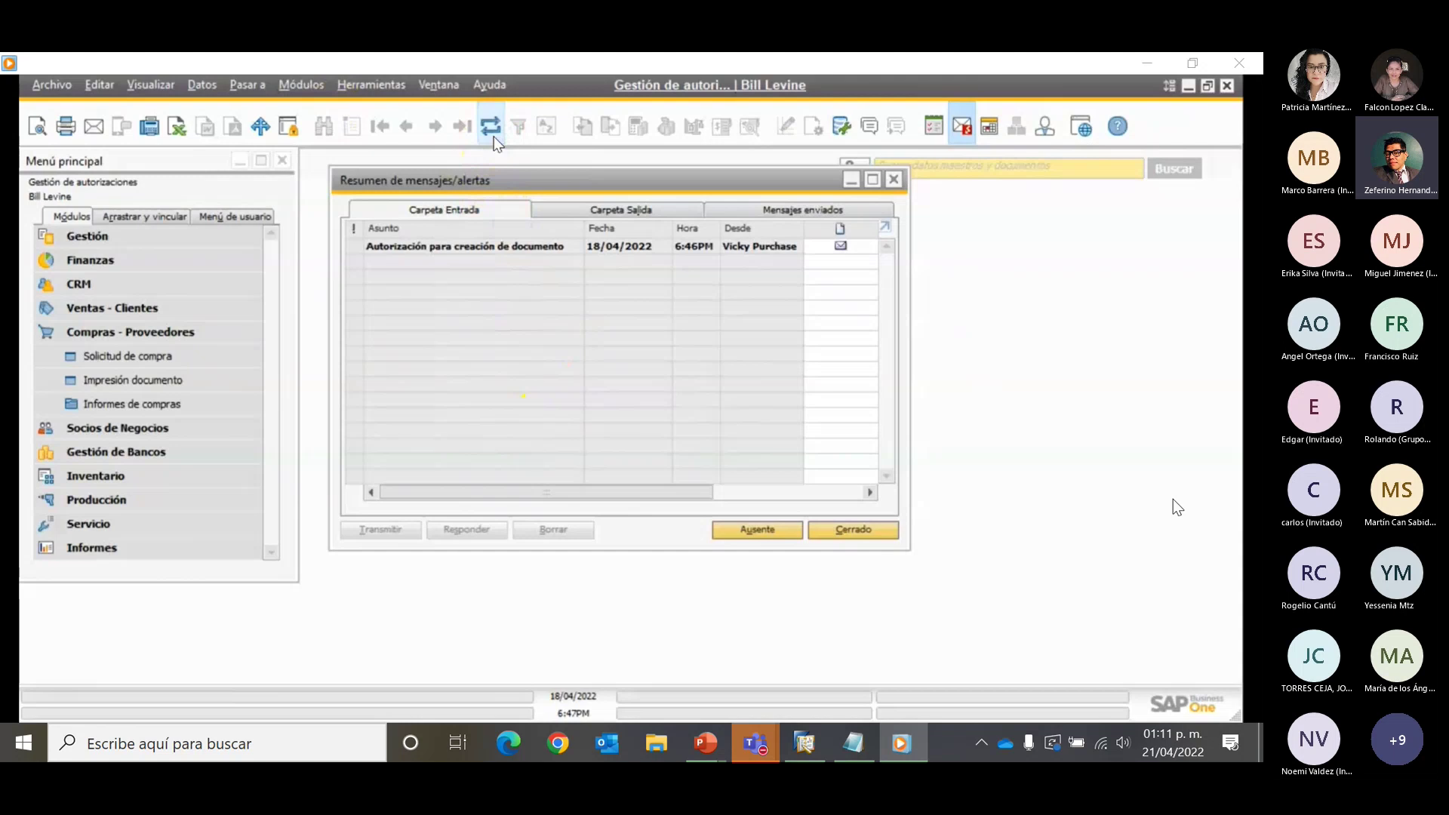
{"action": "left_click", "coordinate": [353, 247]}
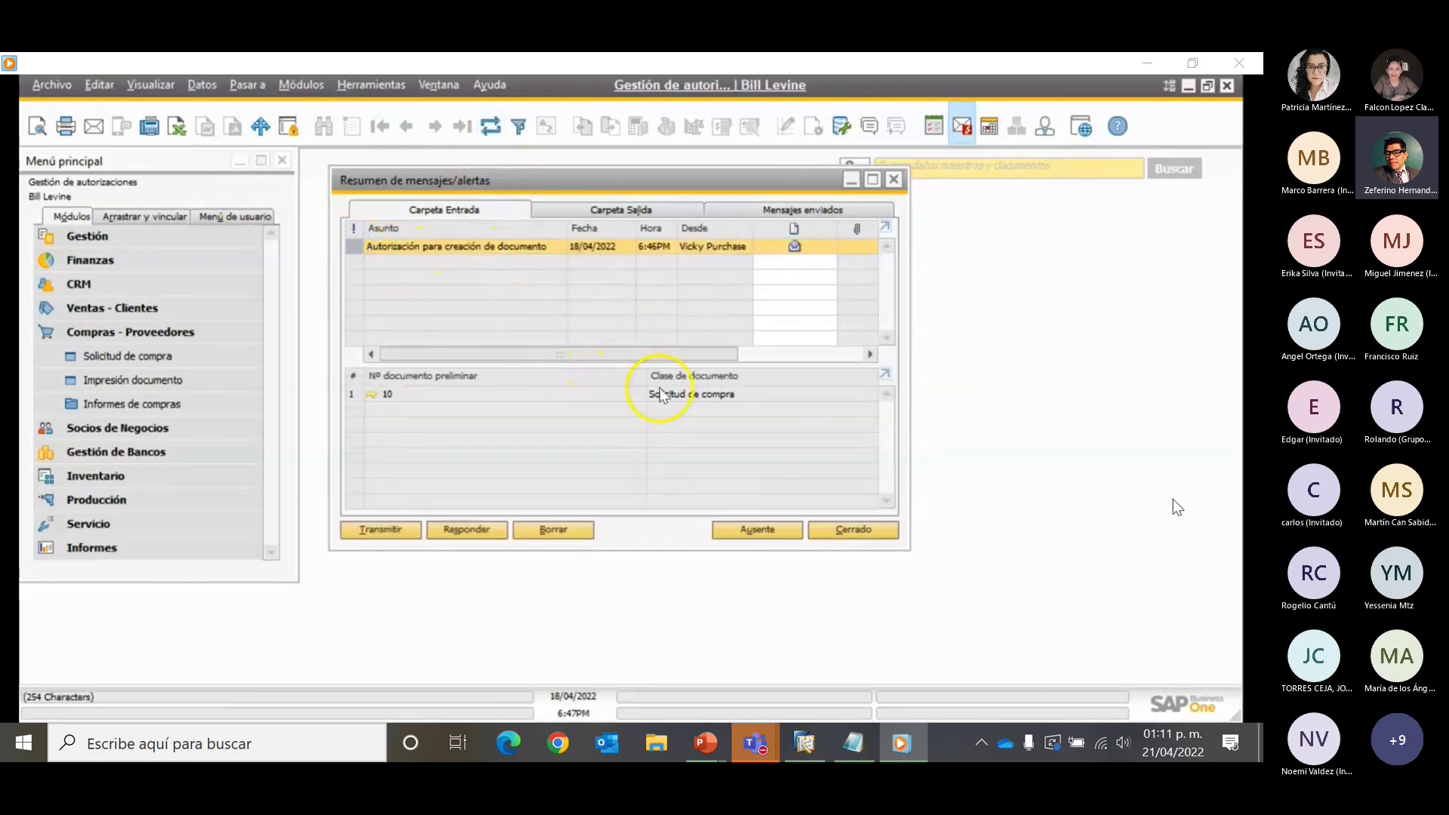
Add the authorized draft Solicitud de compra linked in the message as a final document and go back to the previous record
{"action": "left_click", "coordinate": [374, 400]}
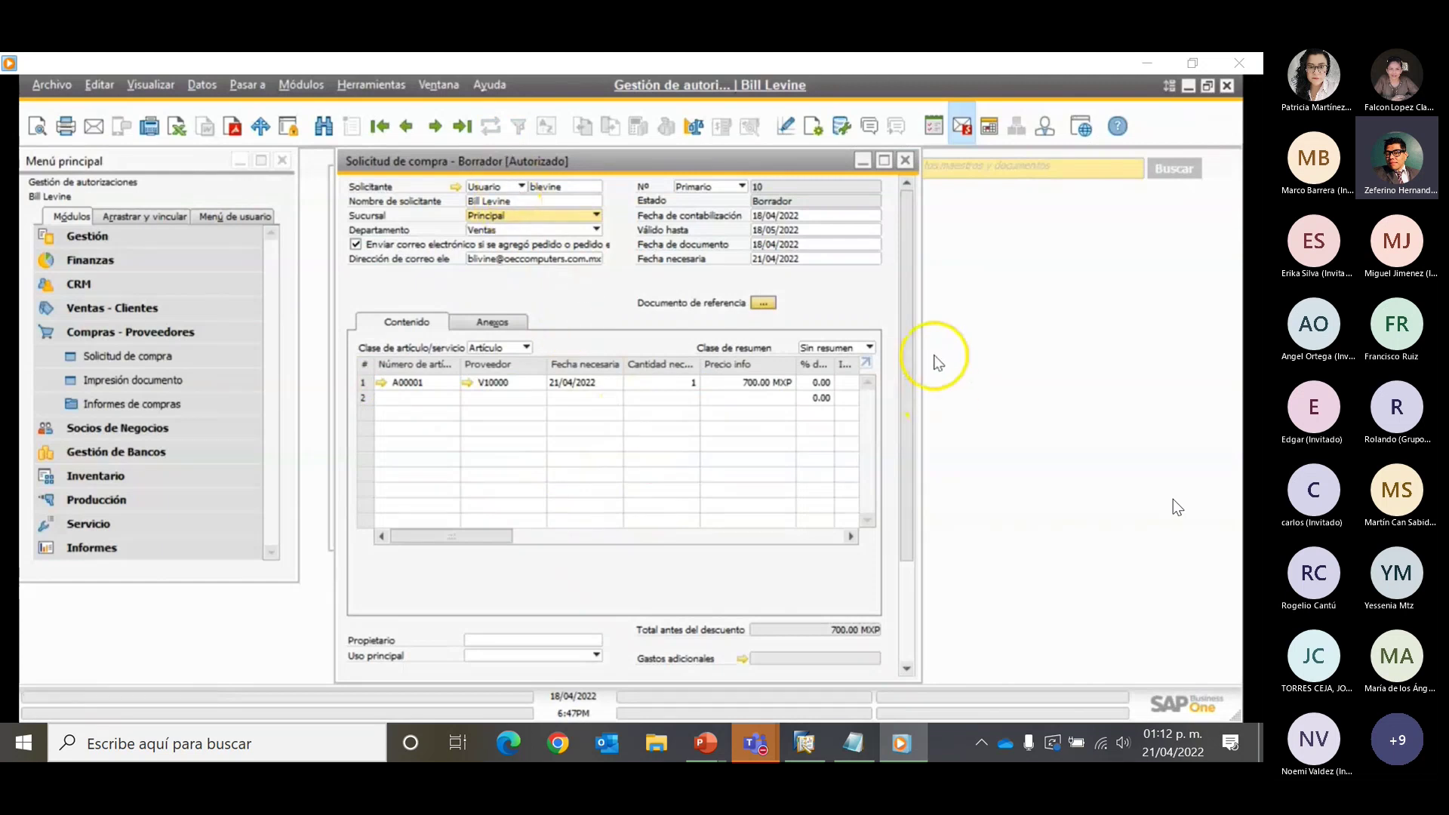
{"action": "left_click_drag", "start_coordinate": [912, 349], "coordinate": [935, 520]}
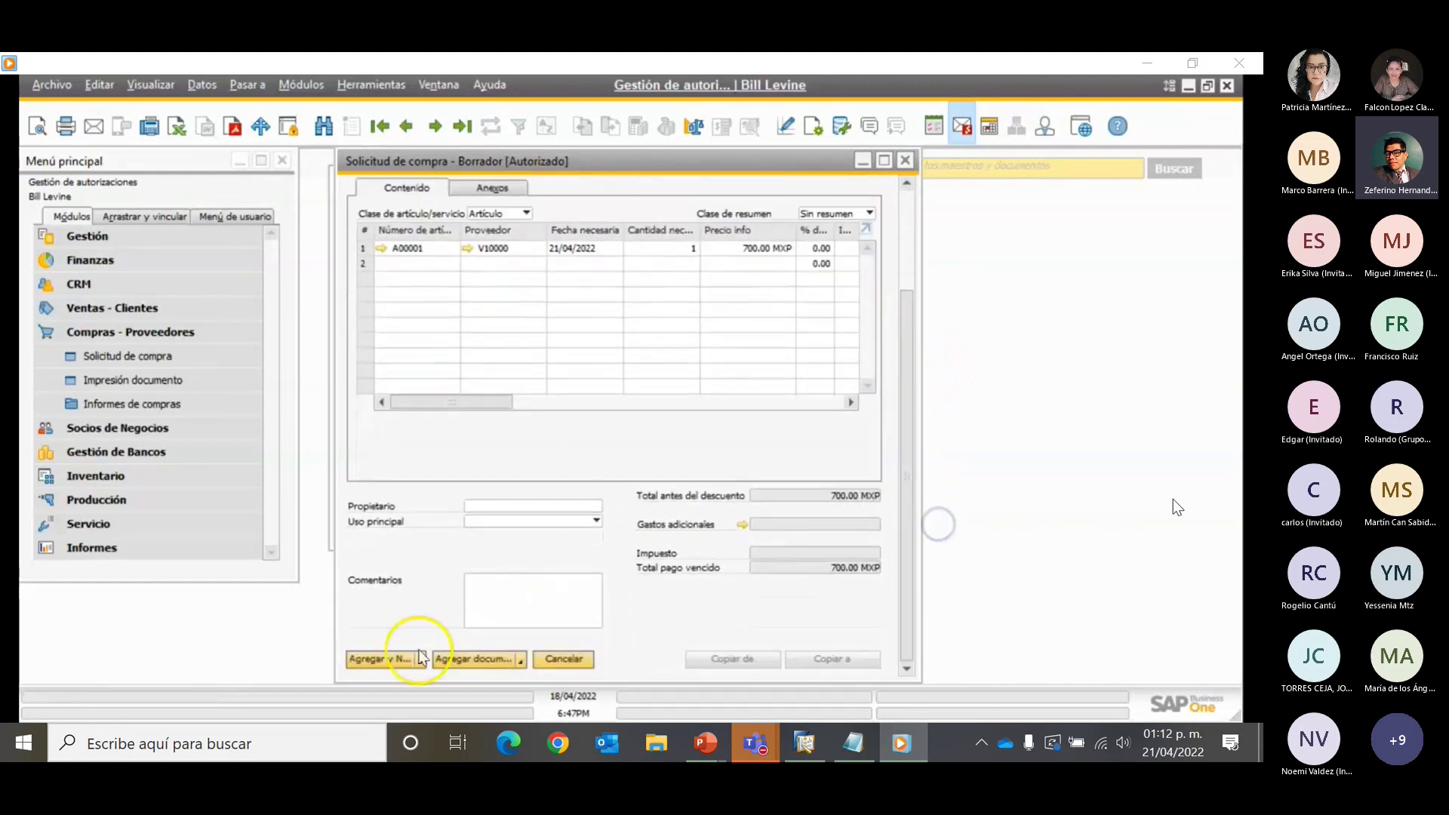
{"action": "left_click", "coordinate": [382, 659]}
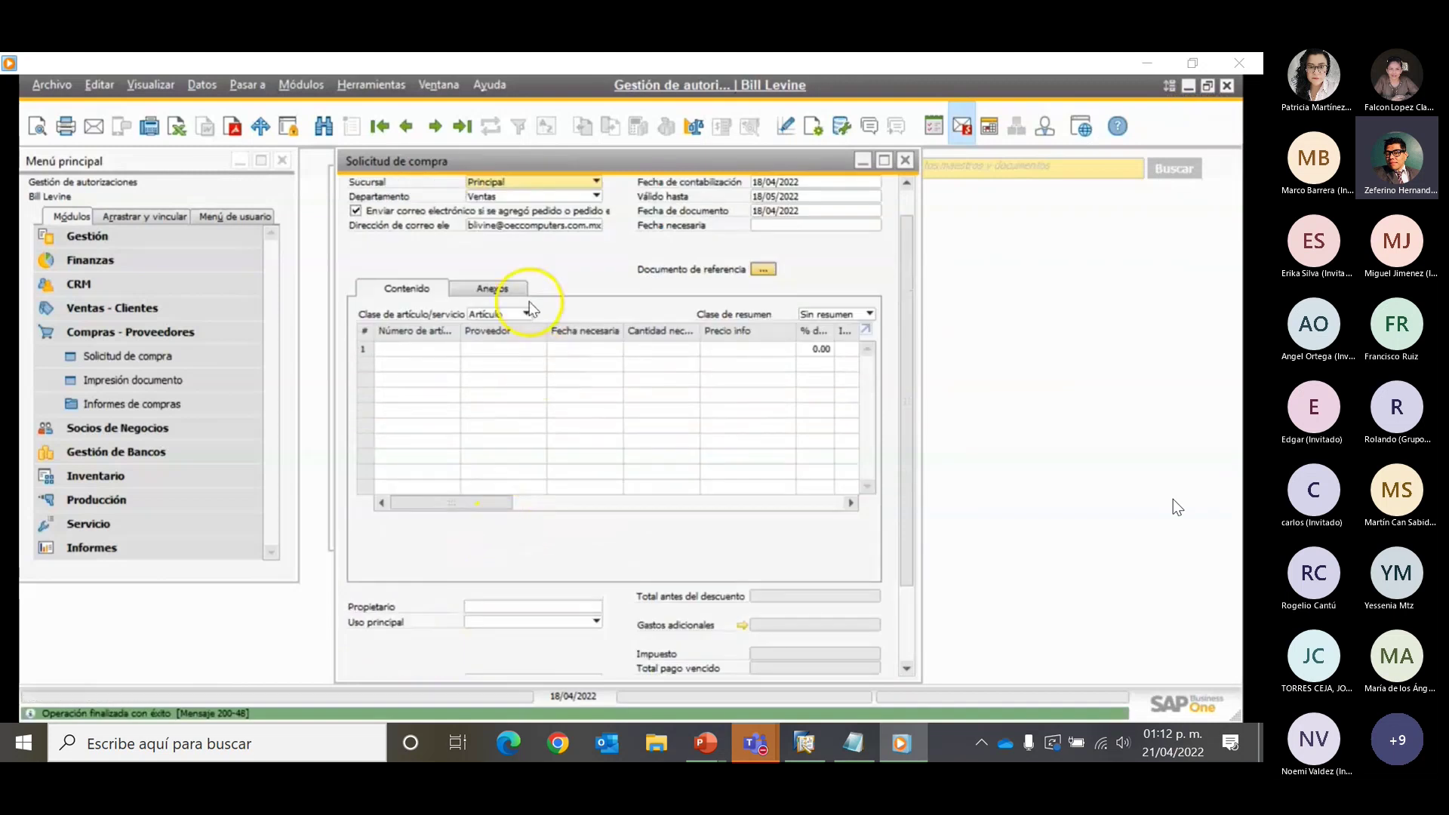
{"action": "left_click", "coordinate": [407, 128]}
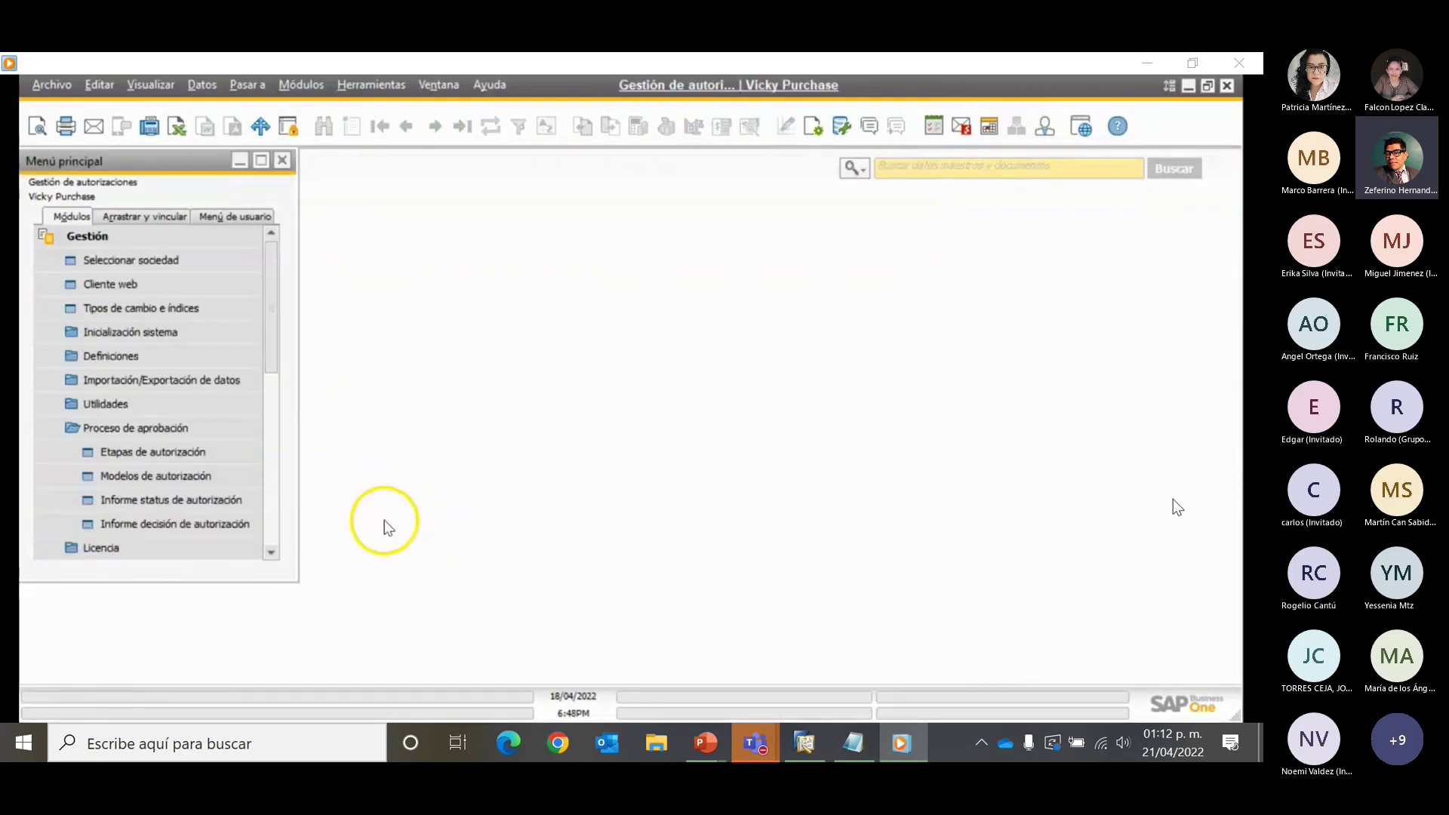
Open the Compras - Proveedores Solicitud de compra form and display the most recent authorized request
{"action": "left_click", "coordinate": [143, 432]}
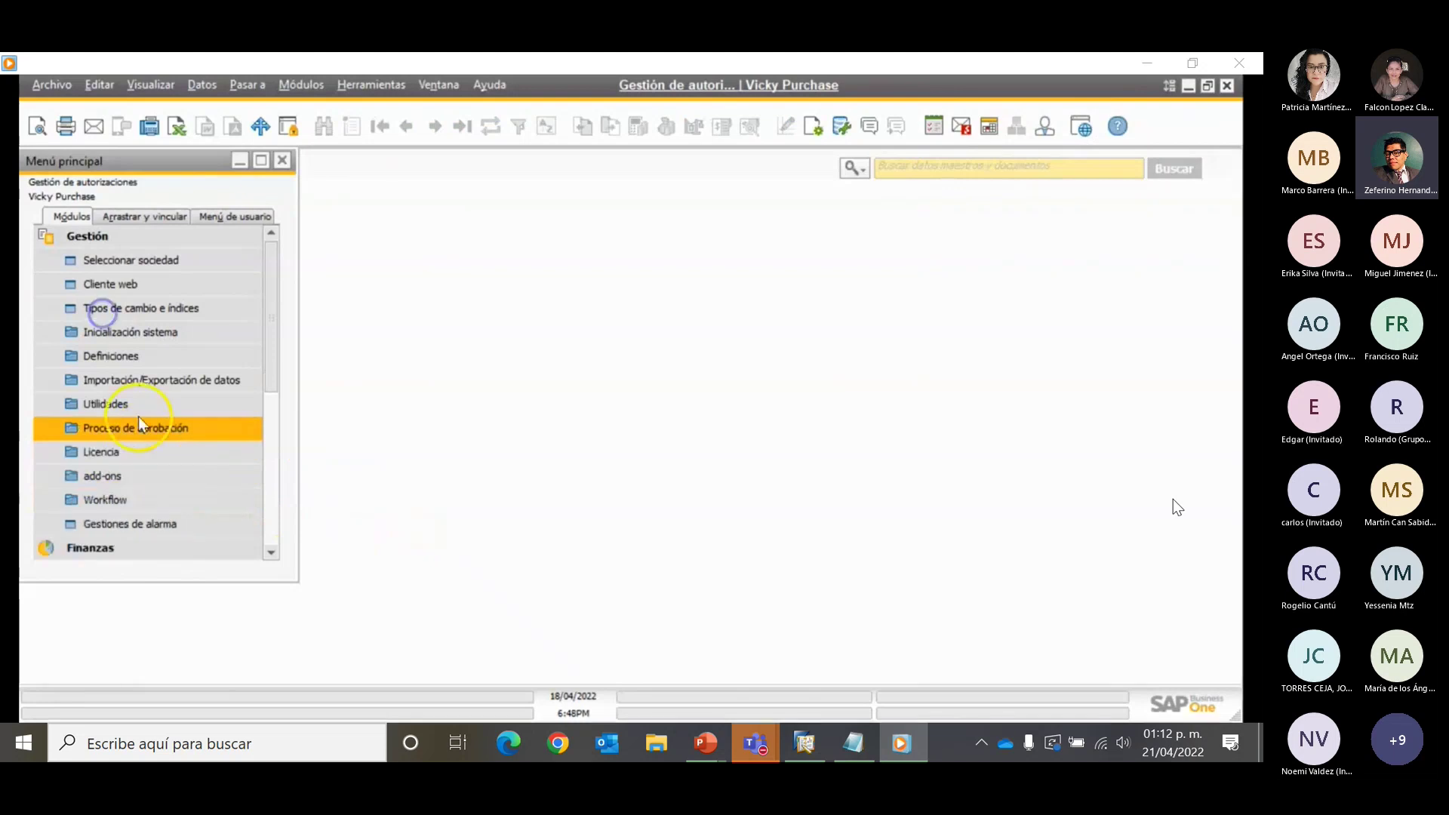
{"action": "left_click", "coordinate": [138, 243]}
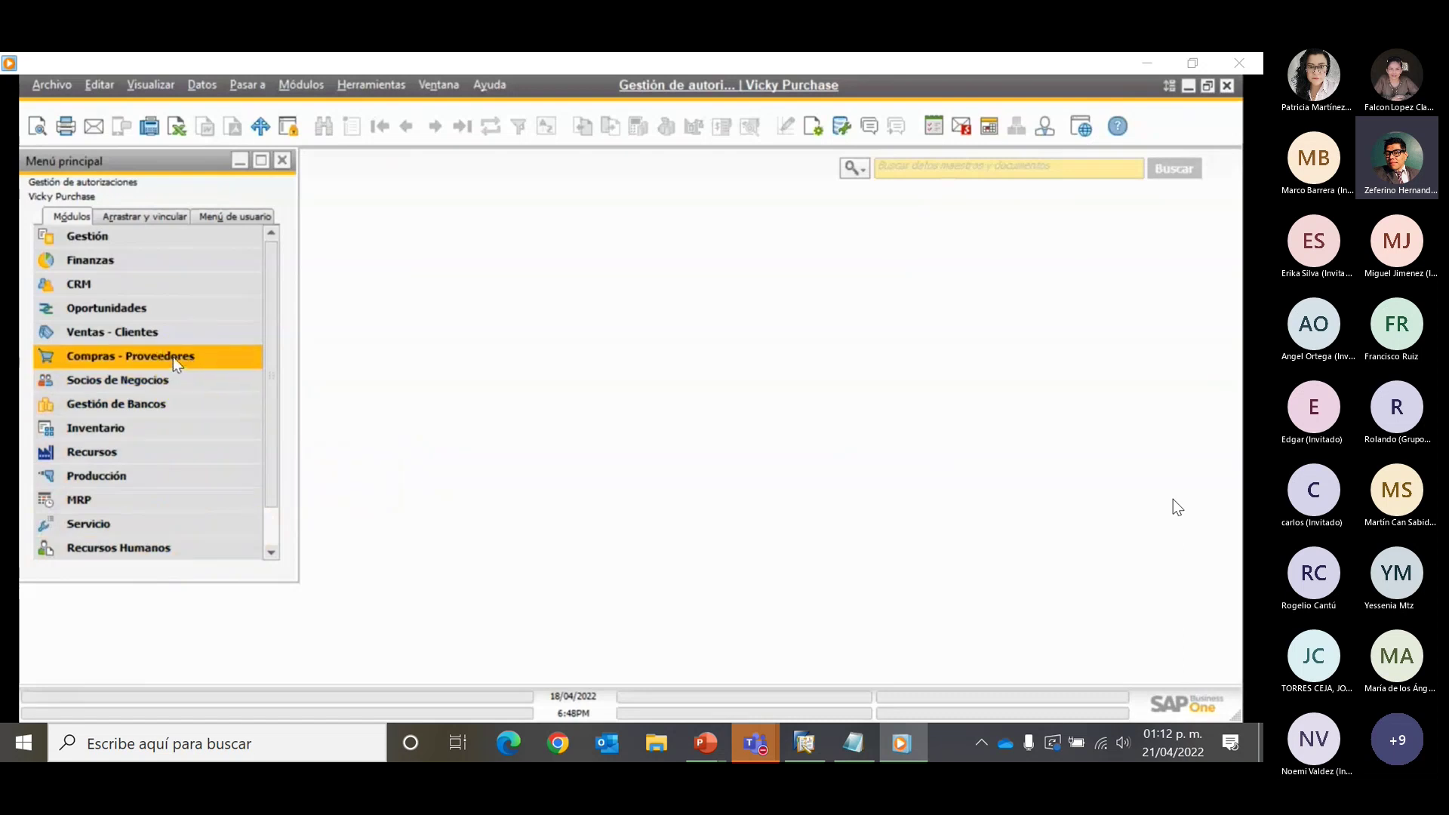
{"action": "left_click", "coordinate": [130, 354]}
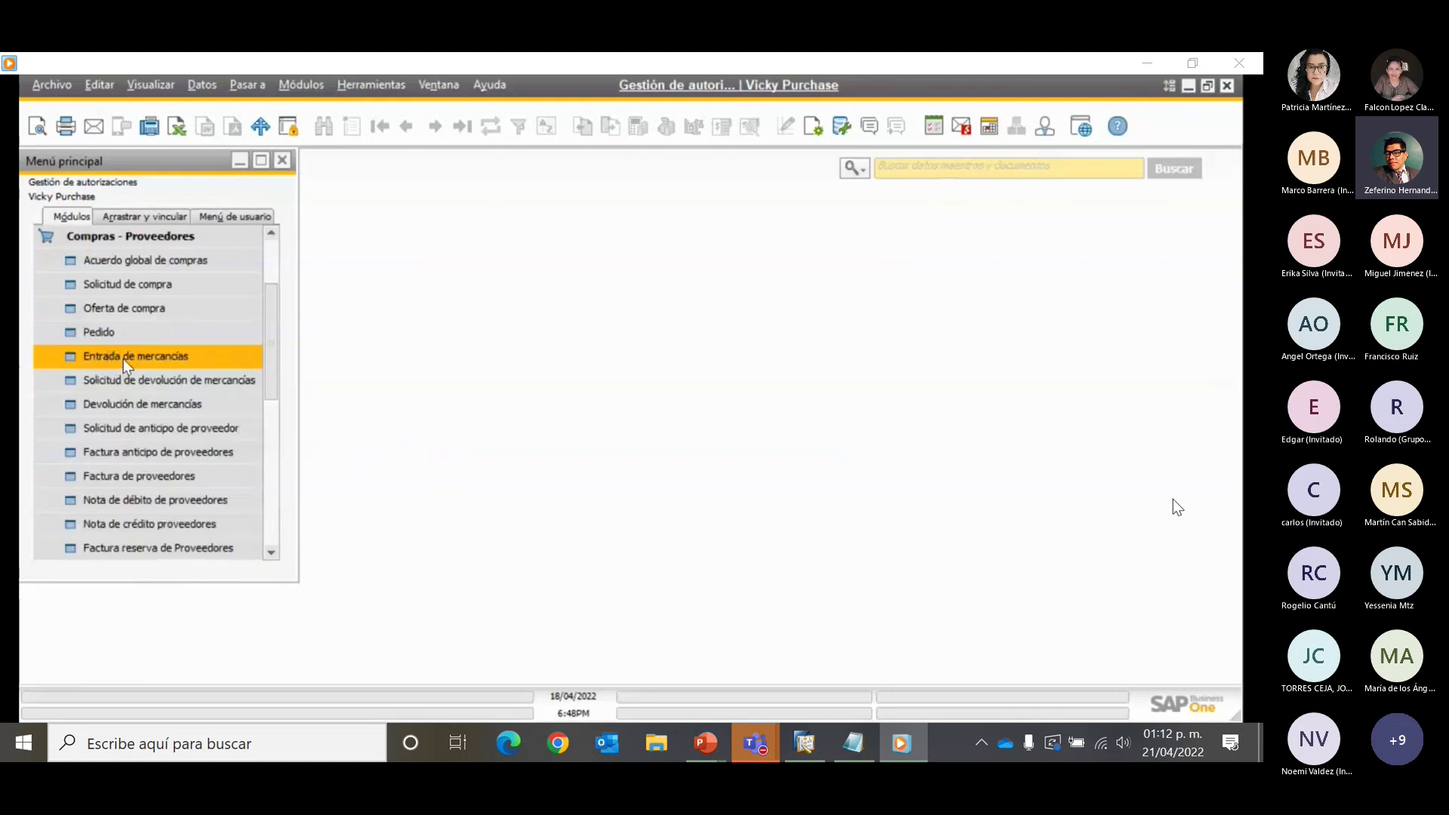
{"action": "left_click", "coordinate": [141, 293]}
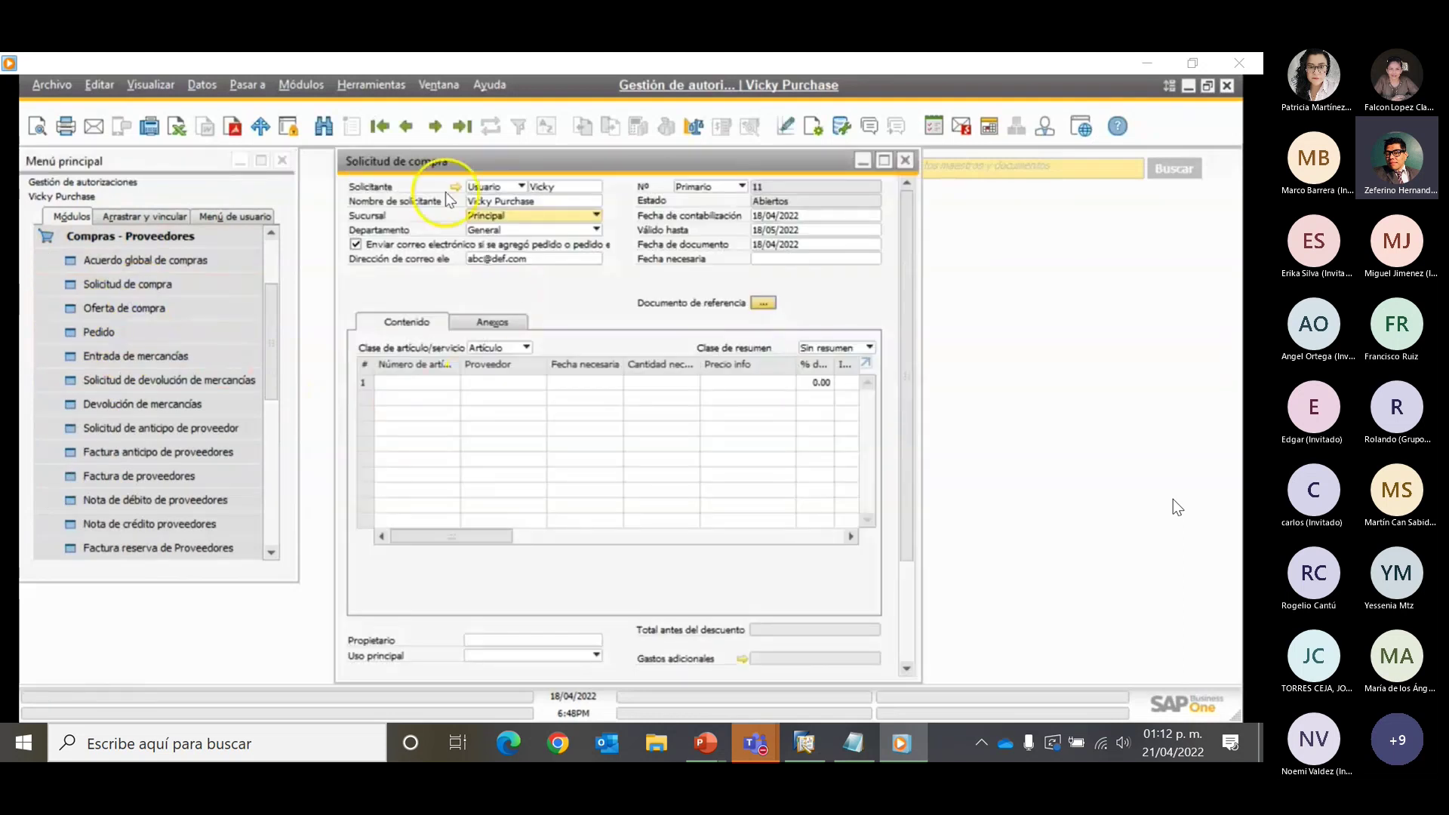
{"action": "left_click", "coordinate": [406, 126]}
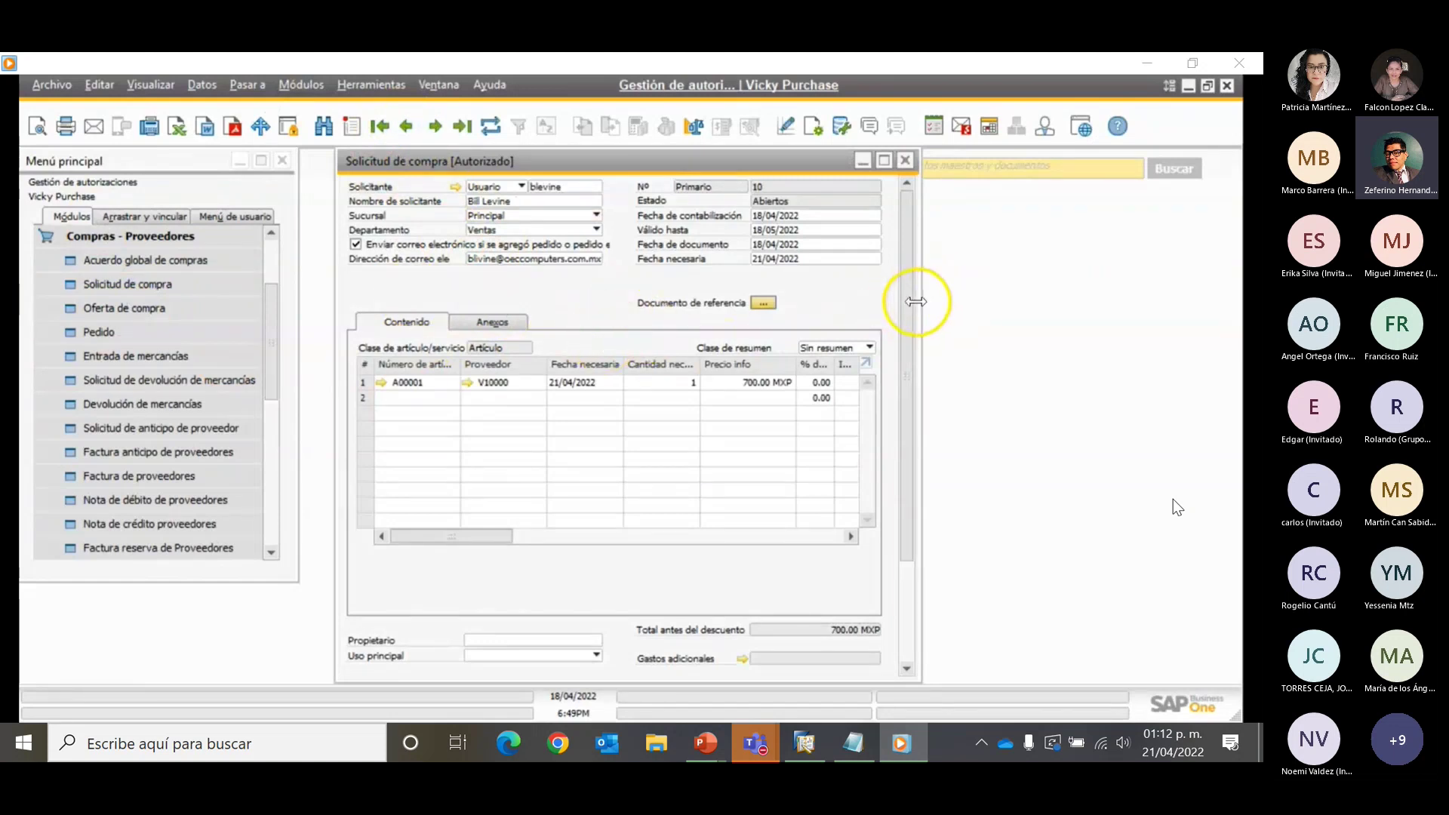
Copy the authorized Solicitud de compra to a Pedido
{"action": "left_click_drag", "start_coordinate": [911, 303], "coordinate": [914, 411]}
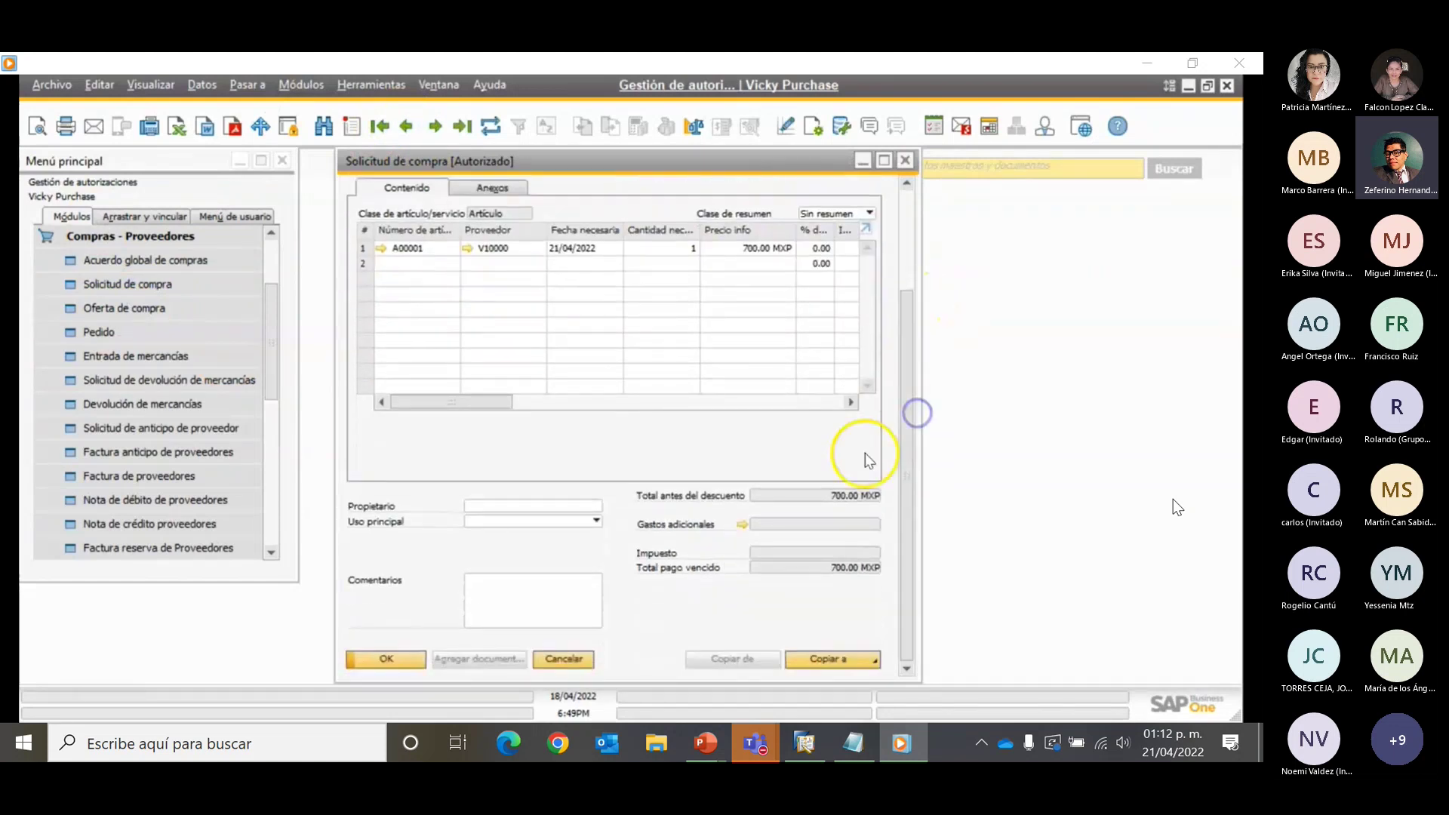
{"action": "left_click", "coordinate": [842, 661]}
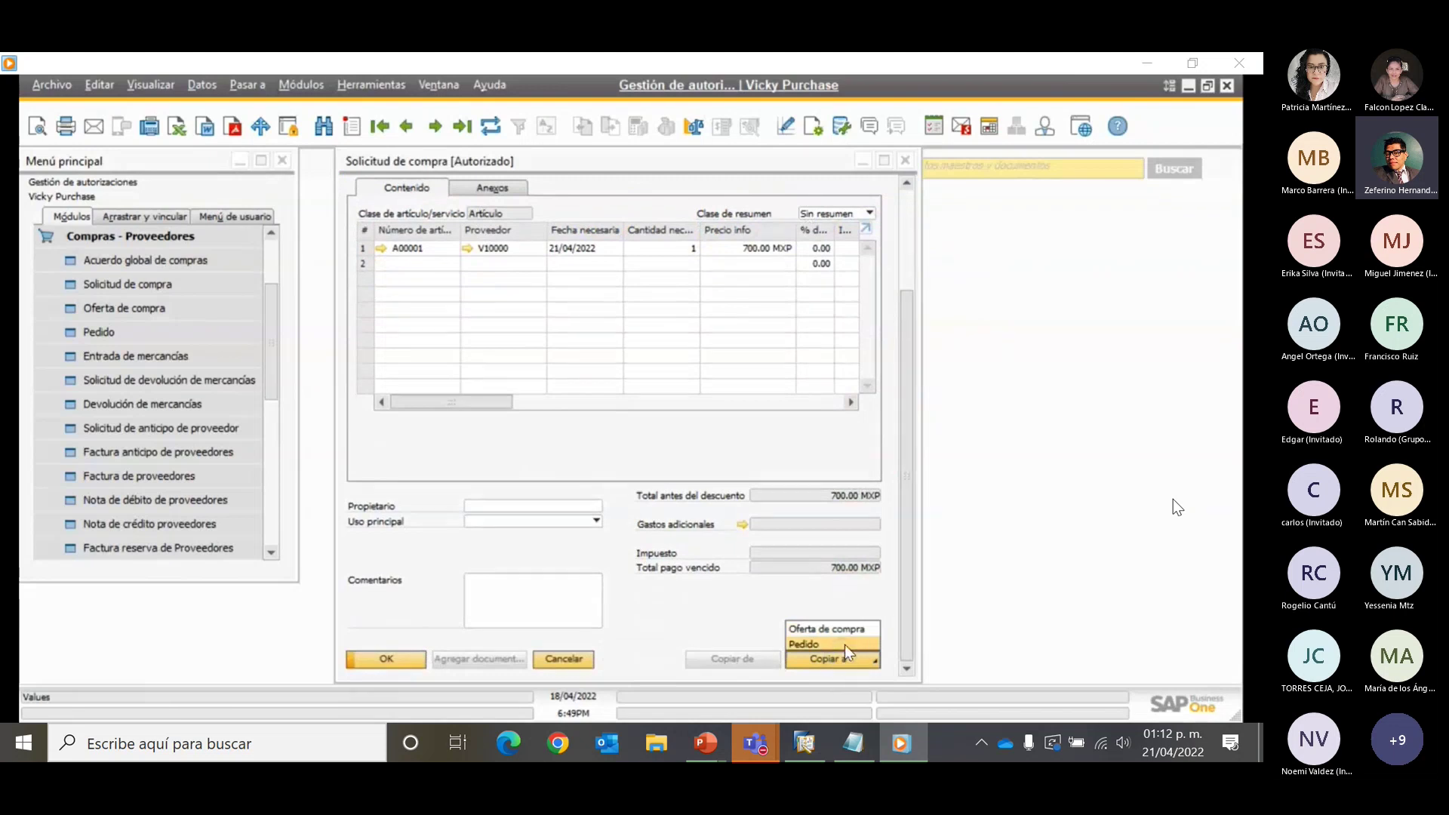
{"action": "left_click", "coordinate": [844, 645]}
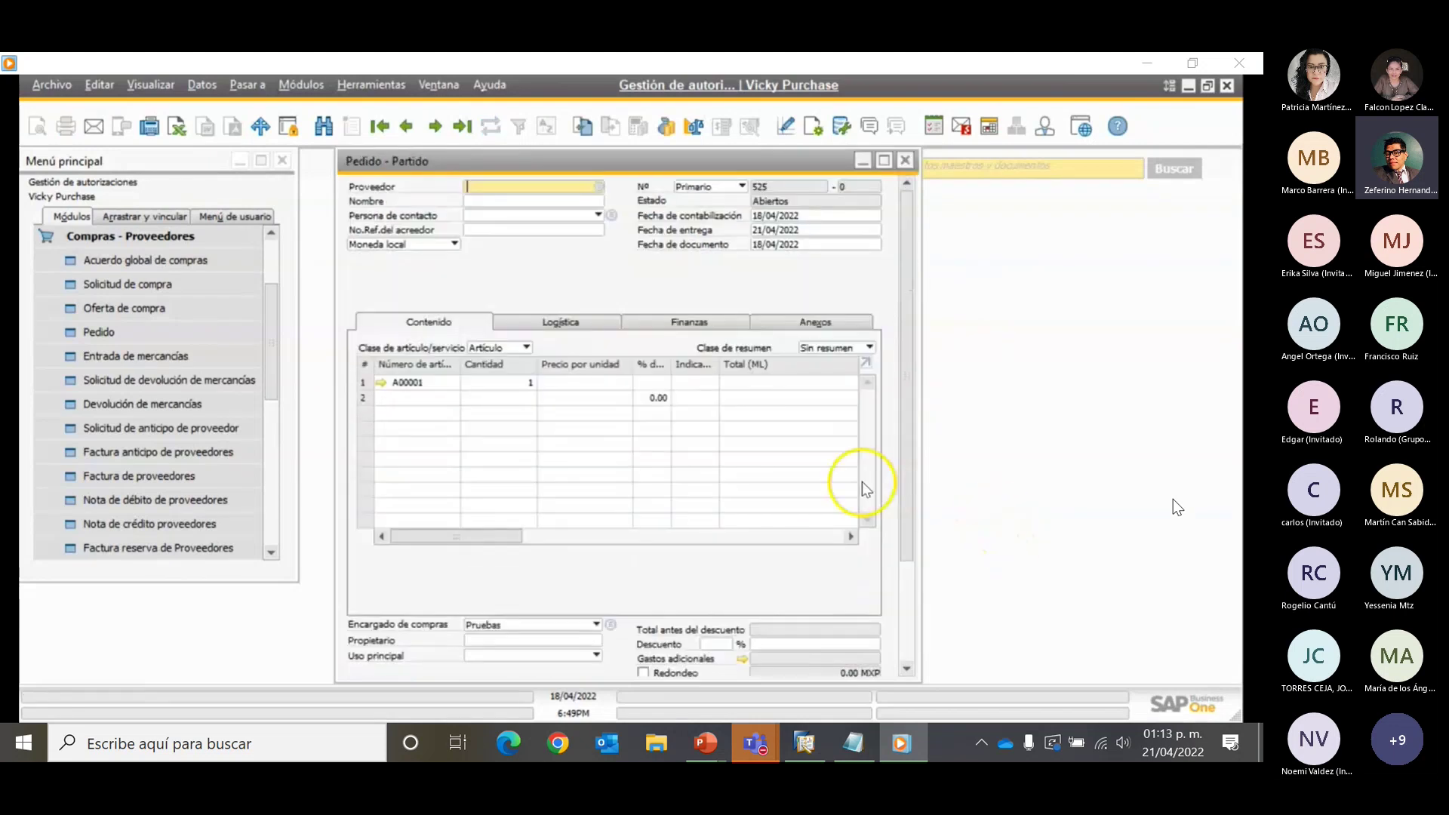
Set the Pedido's supplier to V10000 Acme Associates and accept updating the document lines with the new partner data
{"action": "left_click", "coordinate": [599, 189]}
{"action": "left_click", "coordinate": [487, 408]}
{"action": "left_click", "coordinate": [416, 532]}
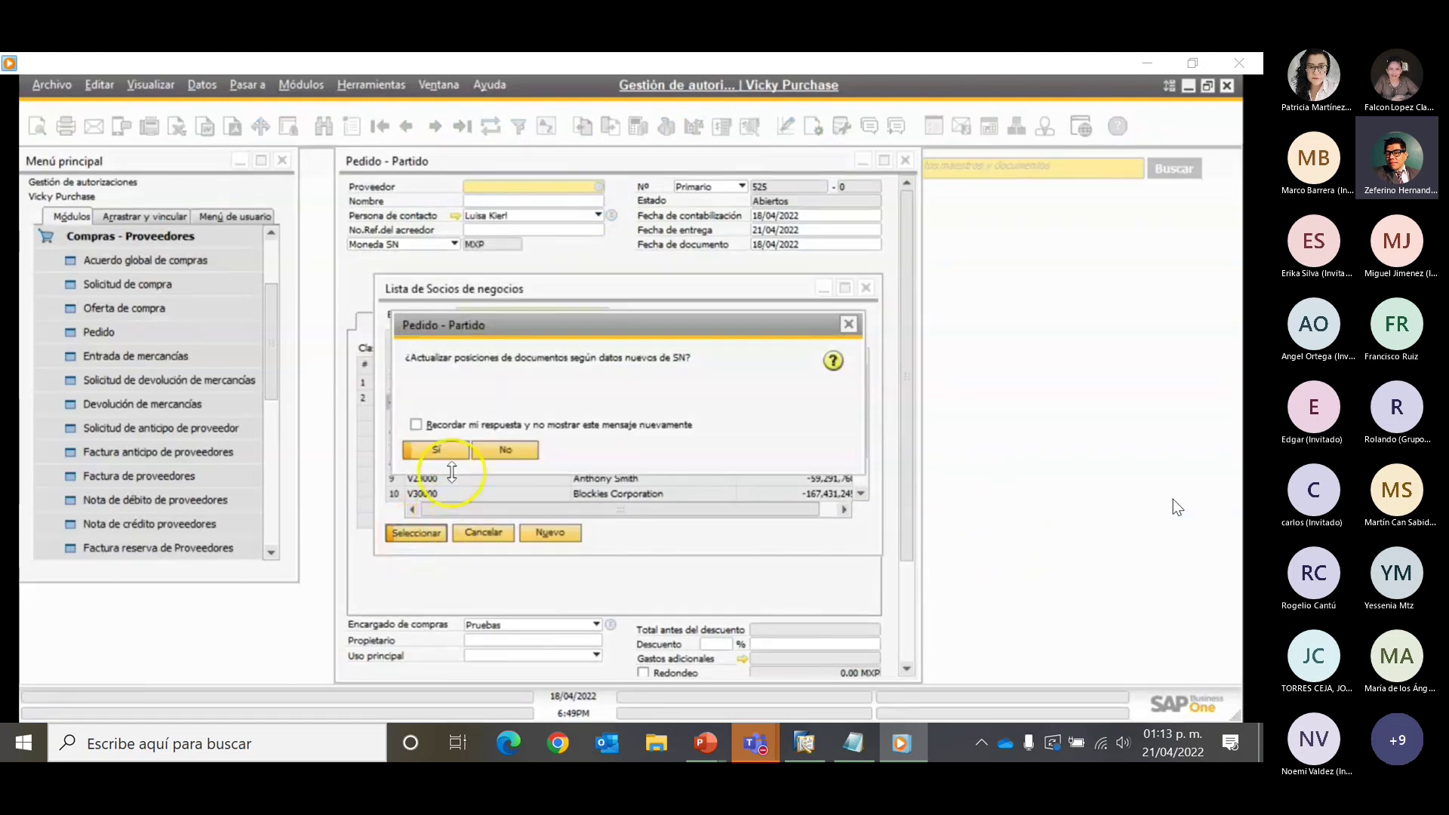
{"action": "left_click", "coordinate": [438, 451]}
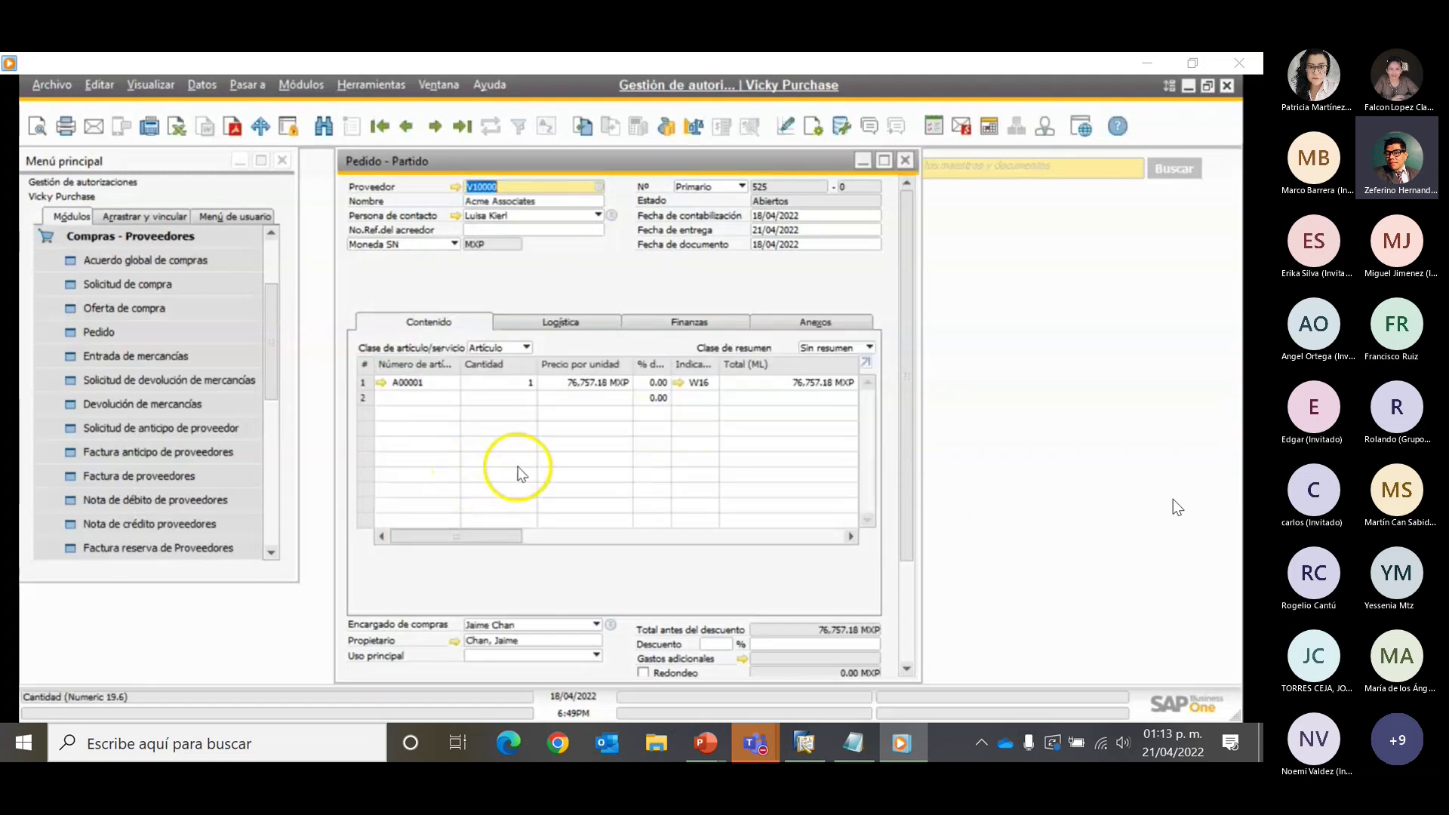
Set the unit price of item A00001 in the Pedido to 700 MXP
{"action": "left_click", "coordinate": [558, 387]}
{"action": "left_click", "coordinate": [568, 385]}
{"action": "type", "text": "700"}
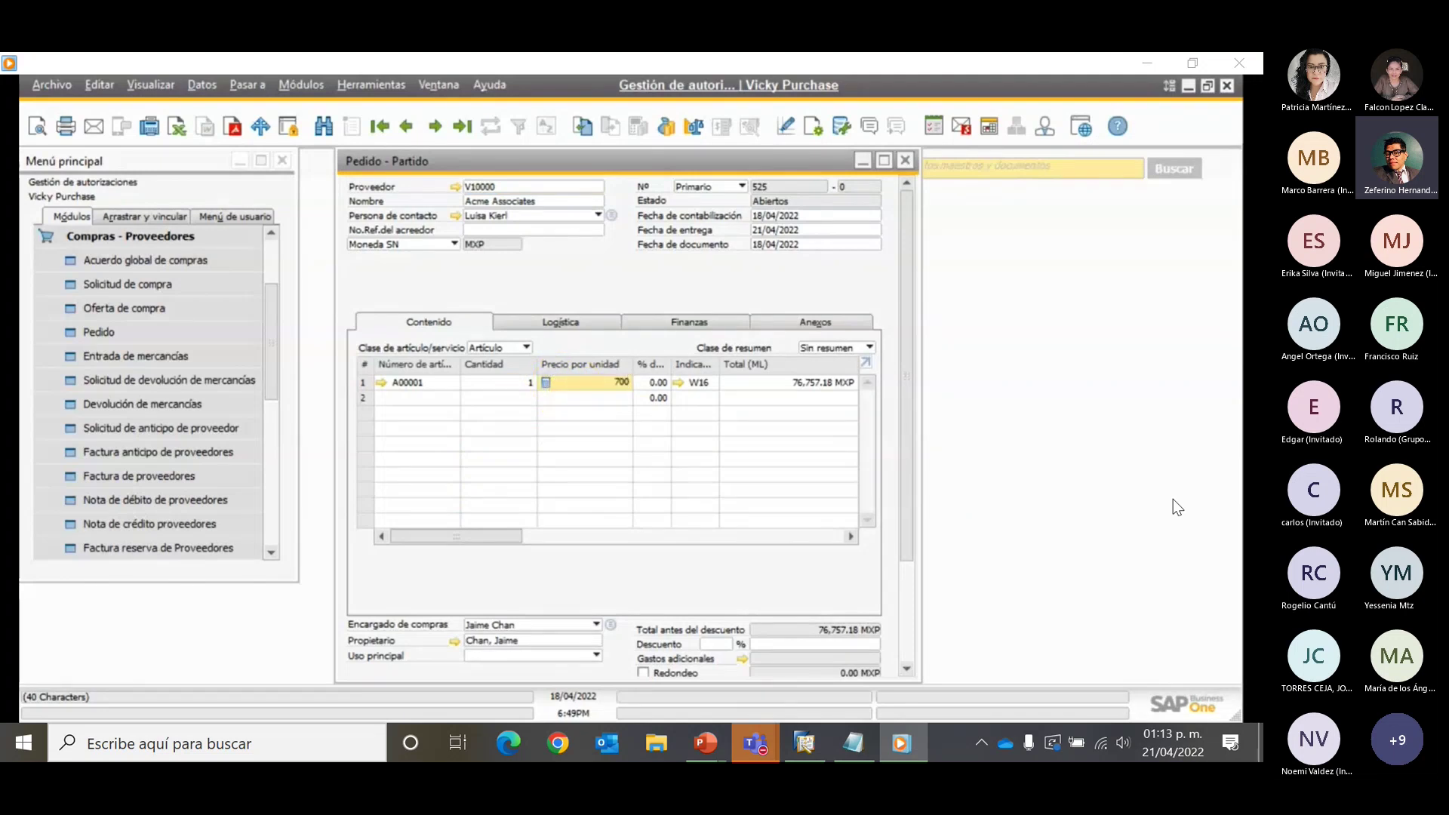
{"action": "key", "text": "Tab"}
{"action": "left_click", "coordinate": [628, 470]}
{"action": "left_click", "coordinate": [638, 555]}
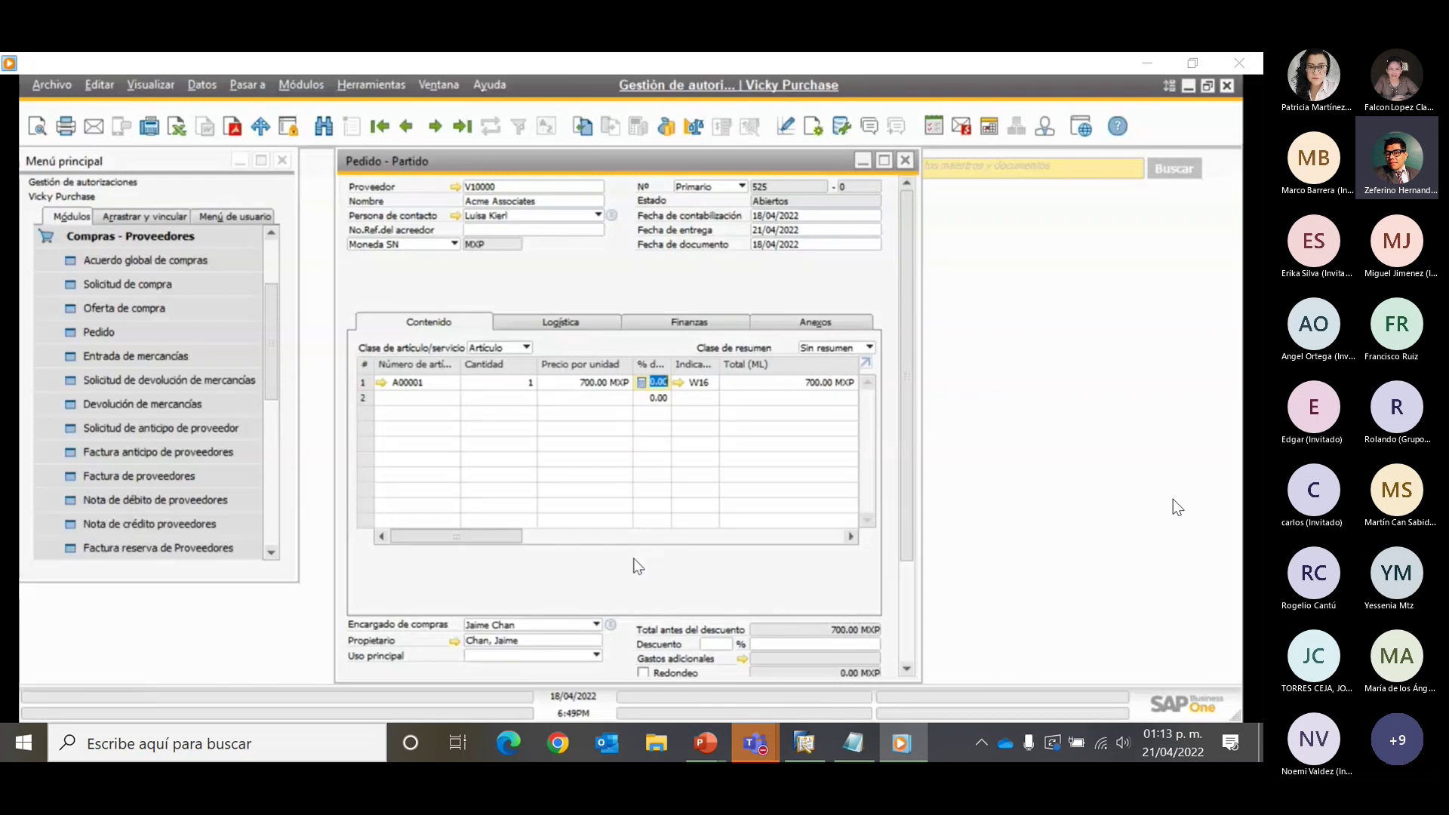
Set the quantity of item A00001 in the Pedido to 5
{"action": "scroll", "coordinate": [638, 566], "scroll_direction": "down", "scroll_amount": 2}
{"action": "left_click", "coordinate": [597, 509]}
{"action": "left_click", "coordinate": [517, 353]}
{"action": "left_click", "coordinate": [516, 340]}
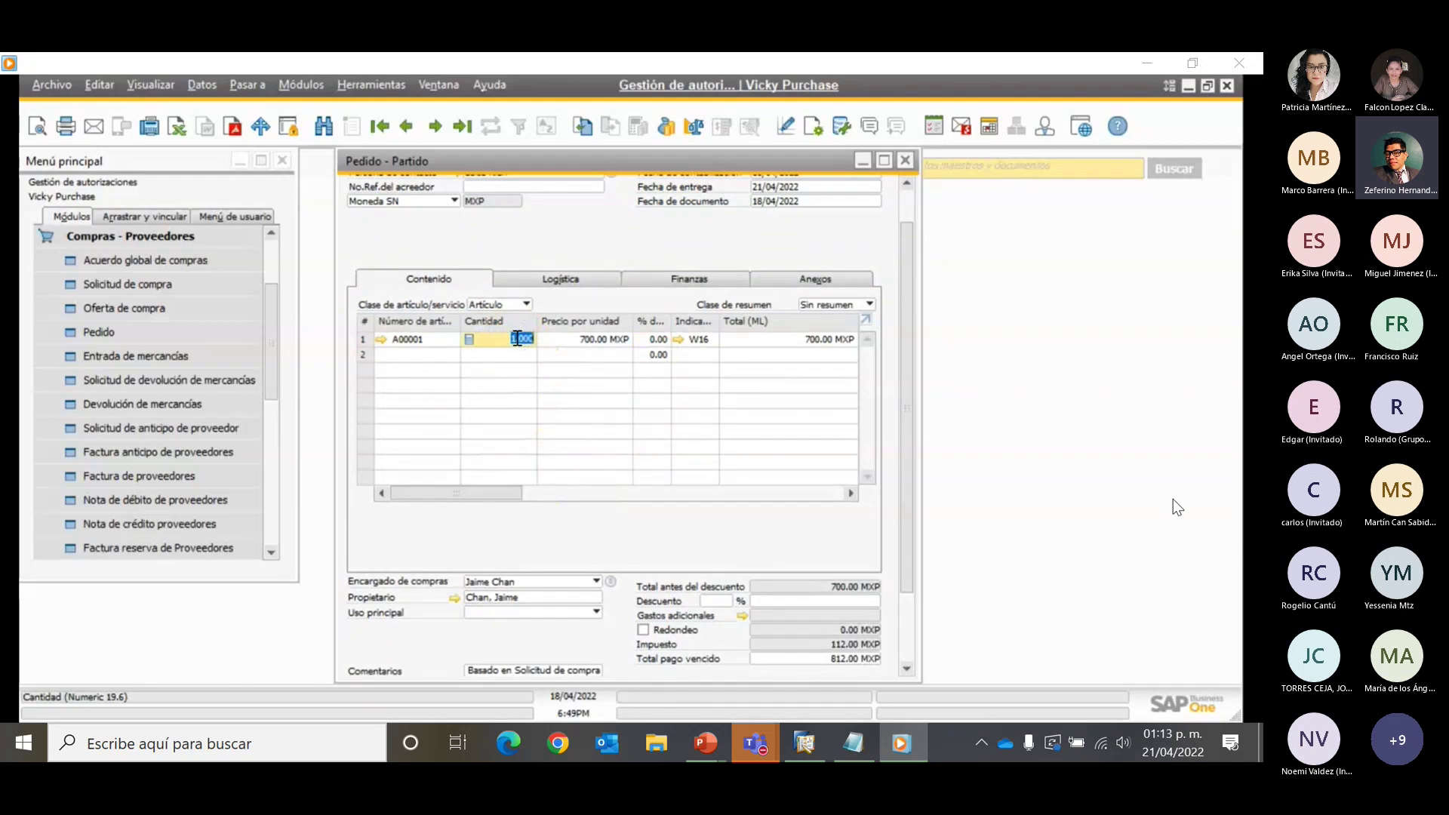
{"action": "type", "text": "5"}
{"action": "key", "text": "Tab"}
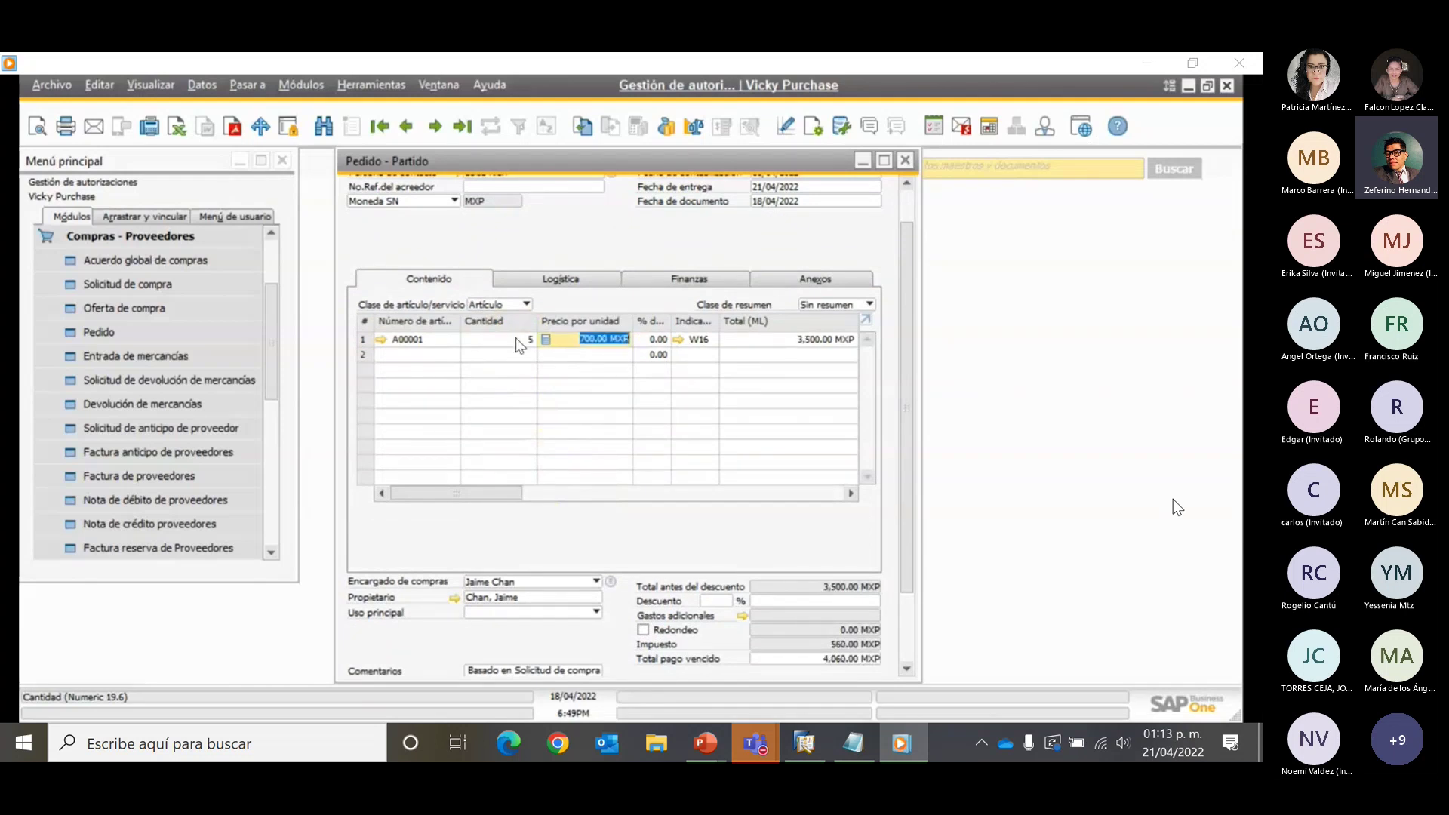
{"action": "left_click", "coordinate": [677, 528]}
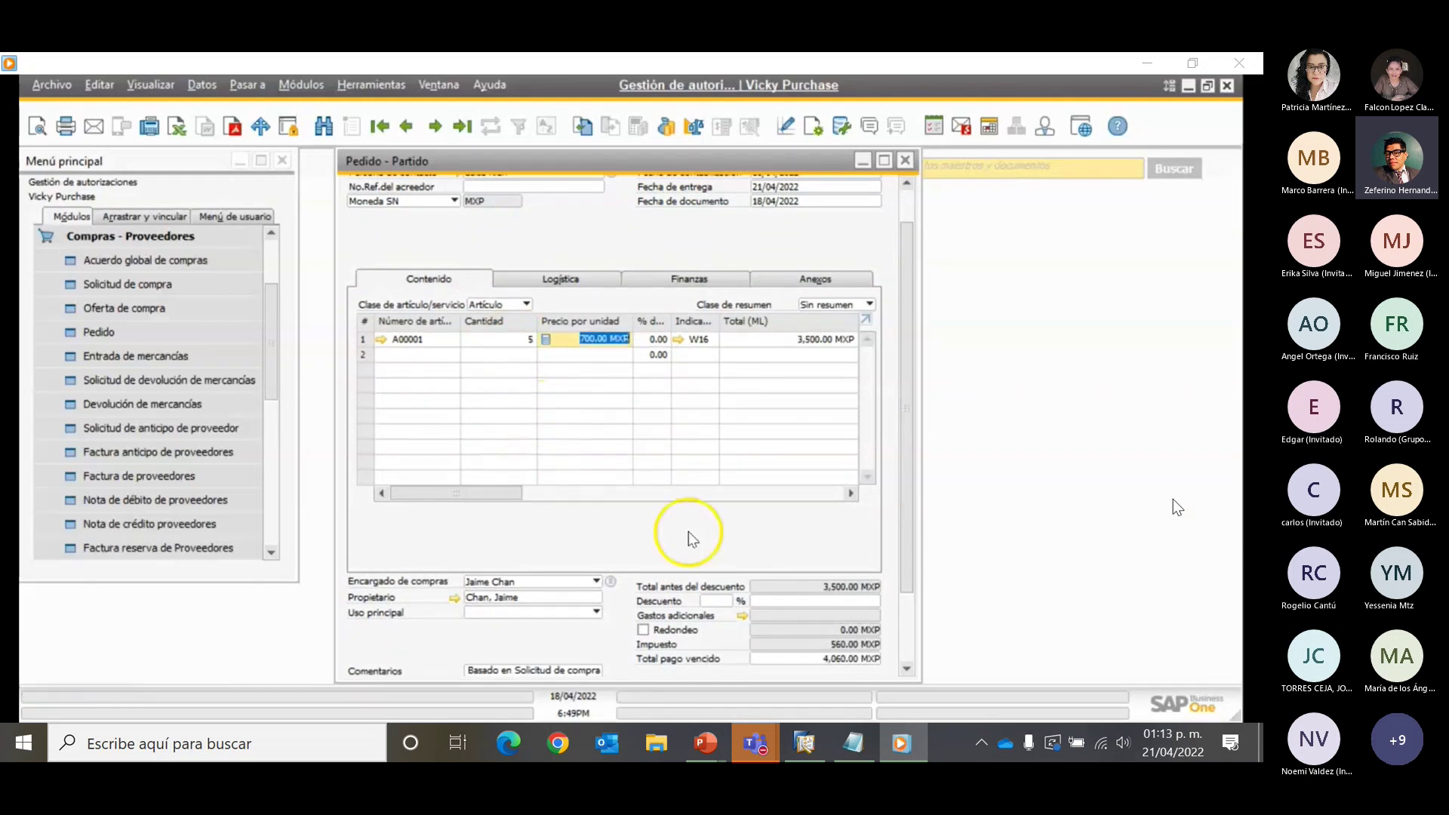
Add the Pedido and submit it for authorization under the Pedidos model with the comment "Autorizar pedido para compra"
{"action": "scroll", "coordinate": [677, 528], "scroll_direction": "down", "scroll_amount": 1}
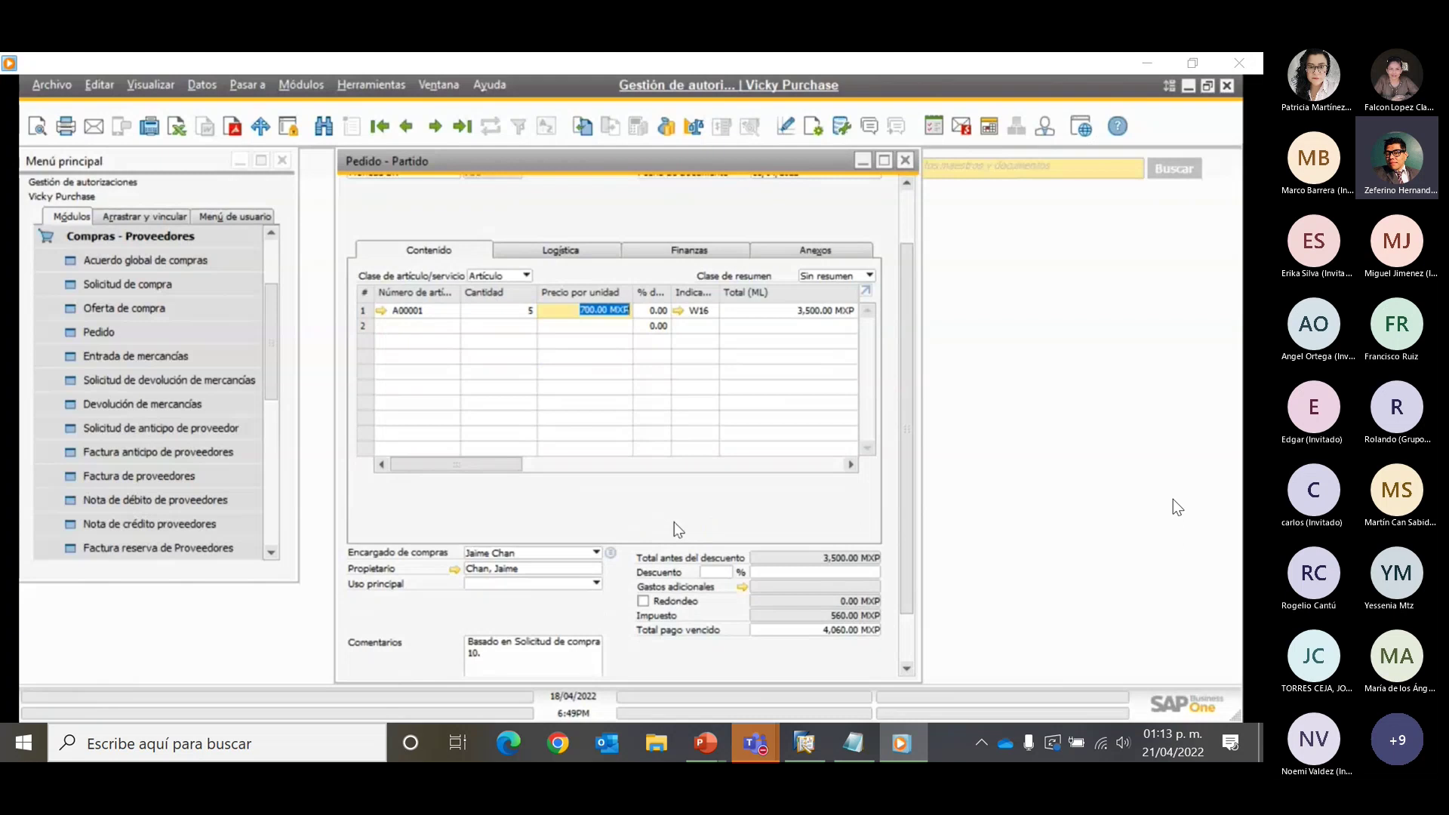
{"action": "left_click", "coordinate": [891, 451]}
{"action": "left_click_drag", "start_coordinate": [901, 420], "coordinate": [898, 534]}
{"action": "left_click", "coordinate": [405, 661]}
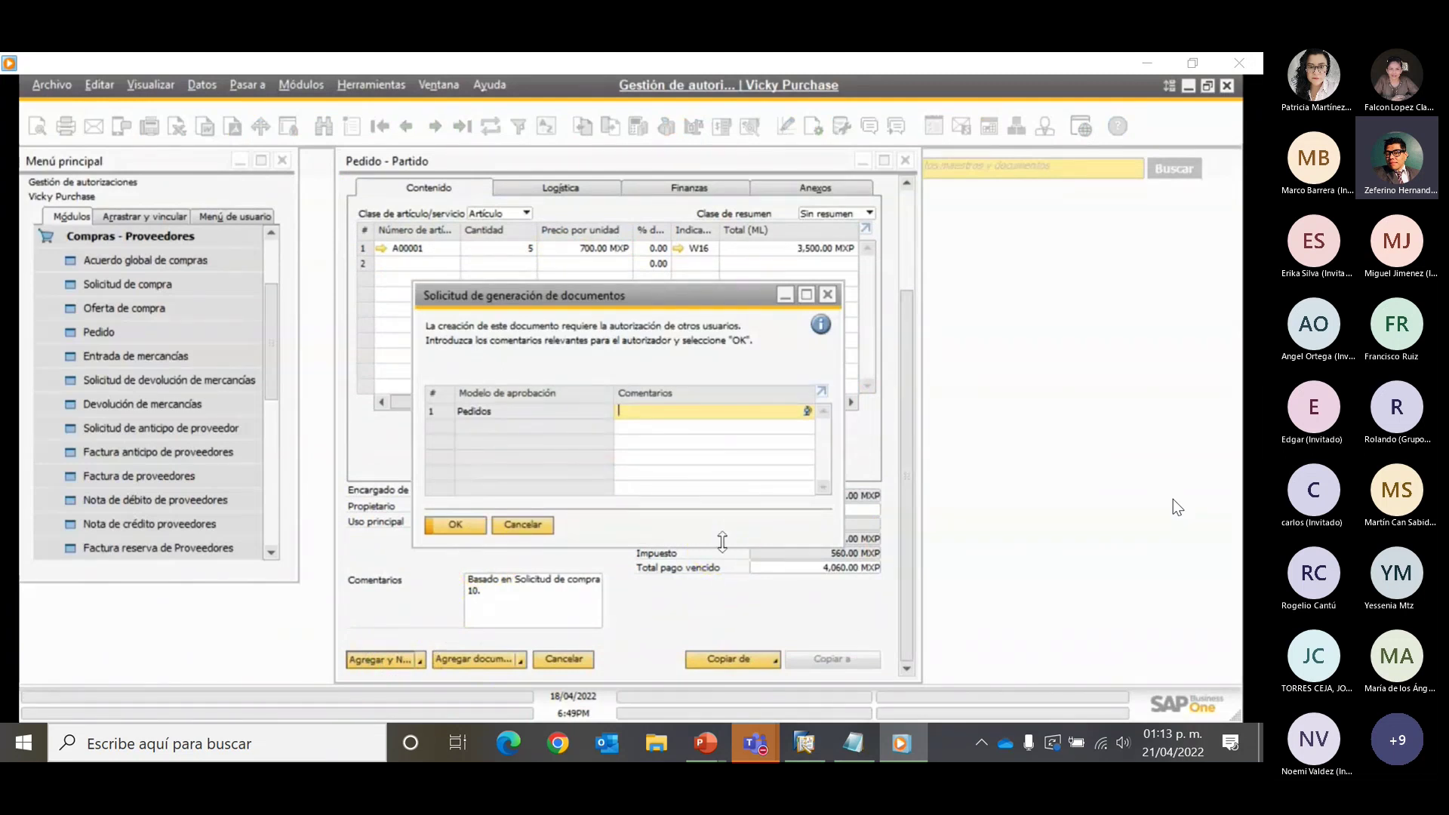
{"action": "type", "text": "A"}
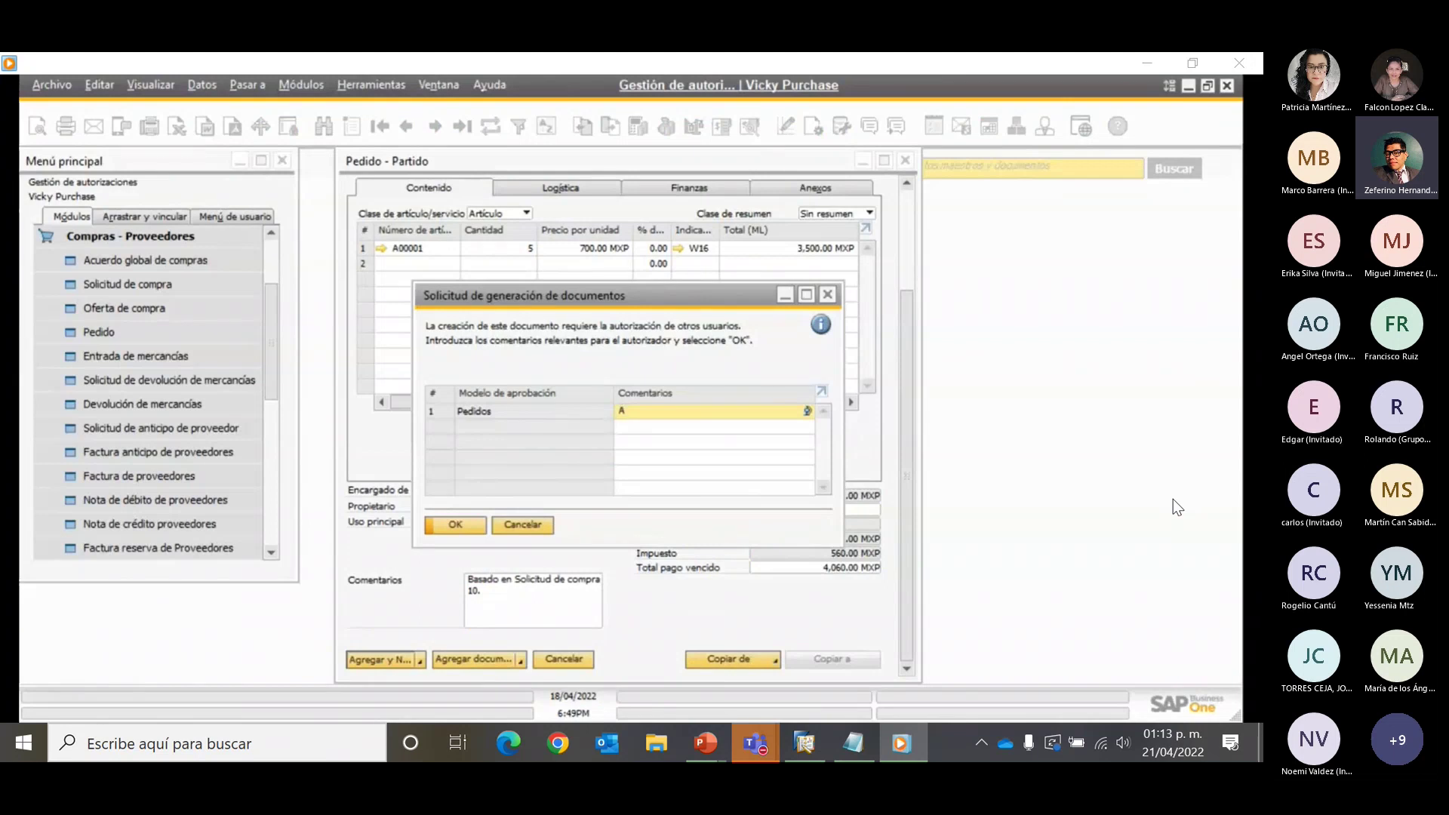
{"action": "type", "text": "utorizar oedd"}
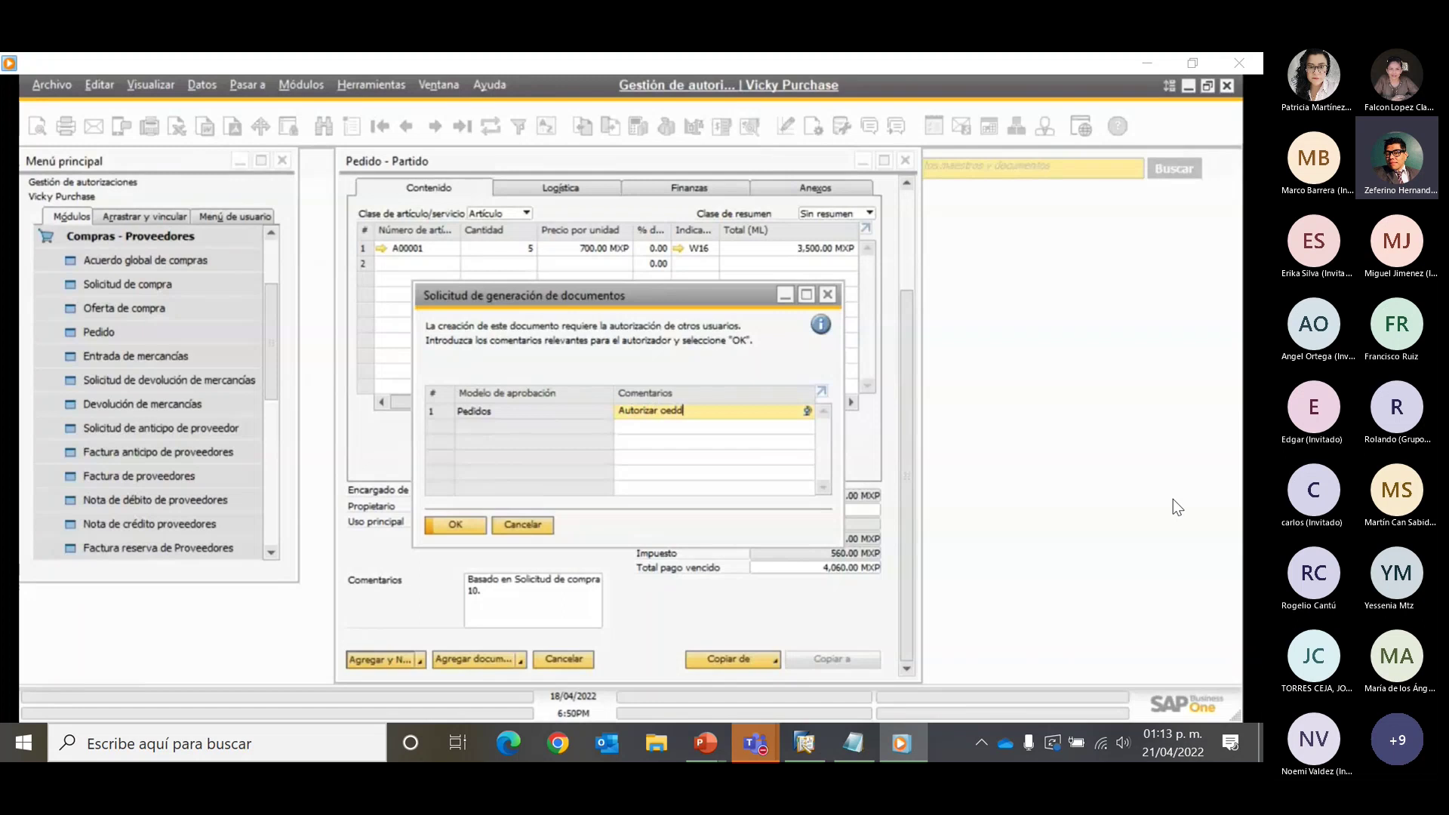
{"action": "key", "text": "BackSpace"}
{"action": "key", "text": "BackSpace"}
{"action": "key", "text": "BackSpace"}
{"action": "key", "text": "BackSpace"}
{"action": "type", "text": "pedido para compra"}
{"action": "left_click", "coordinate": [460, 526]}
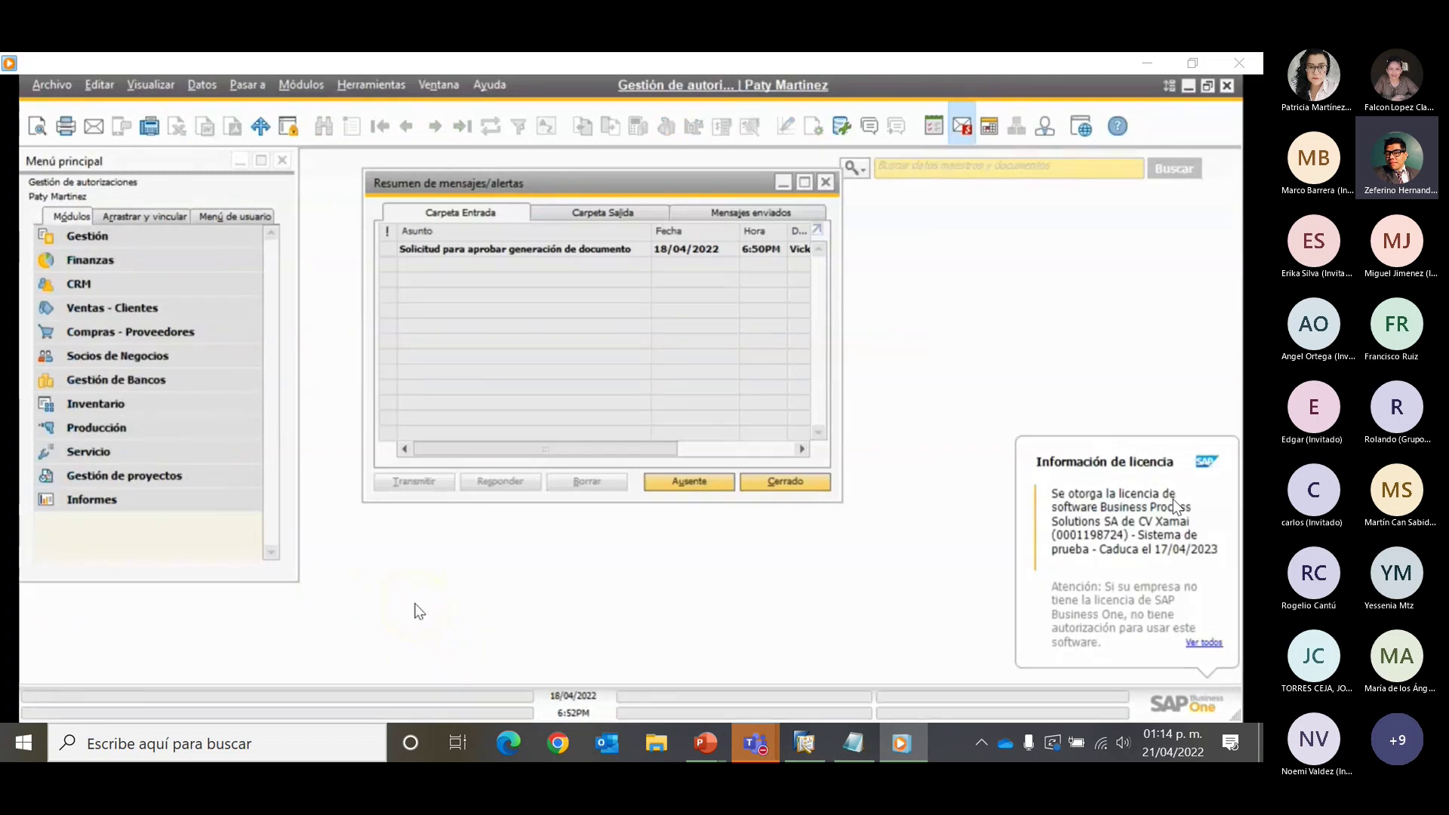
Open the order's authorization request from the Solicitud para aprobar generación de documento message and check its linked Pedidos model
{"action": "left_click", "coordinate": [388, 249]}
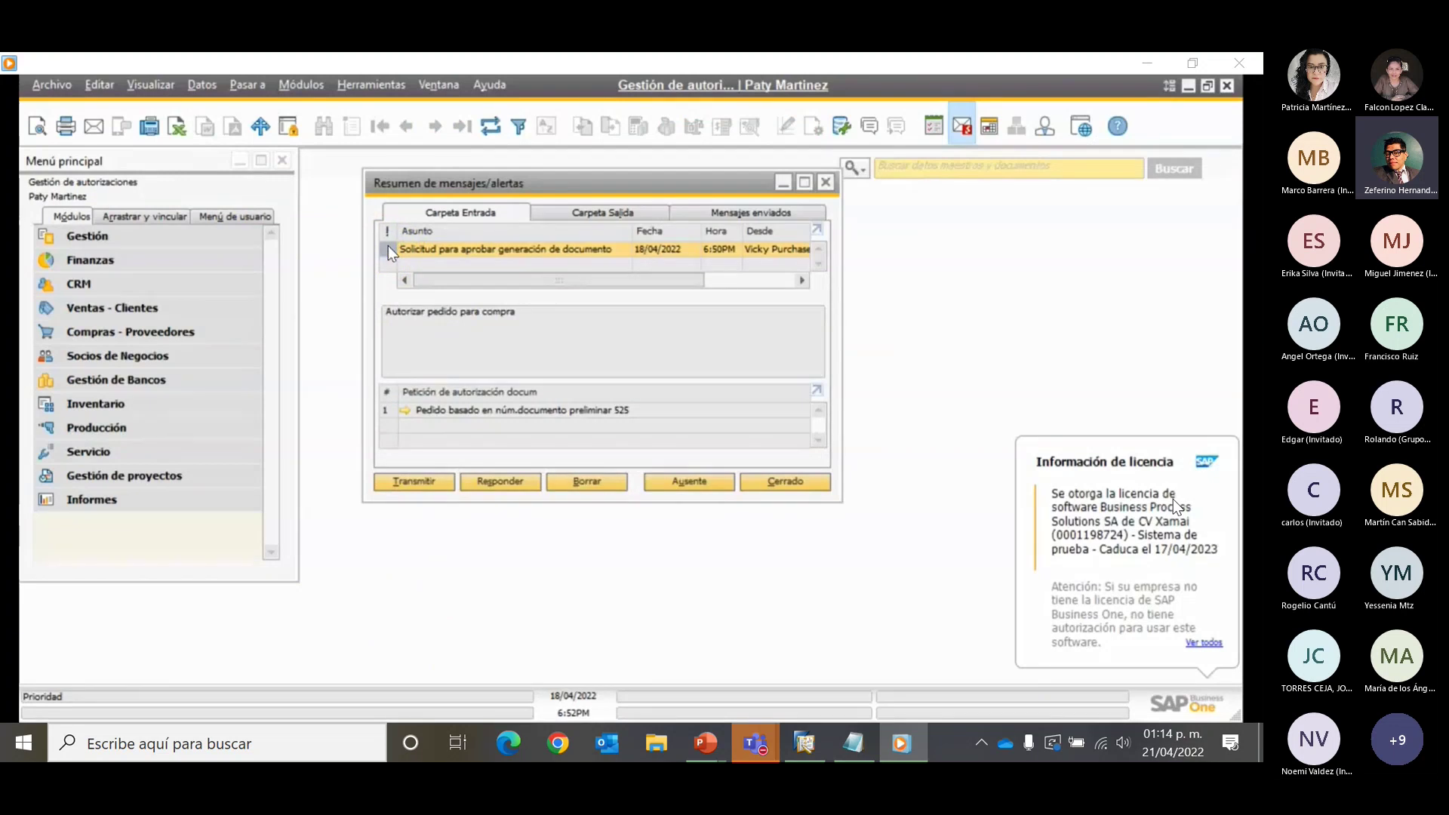
{"action": "left_click", "coordinate": [406, 412]}
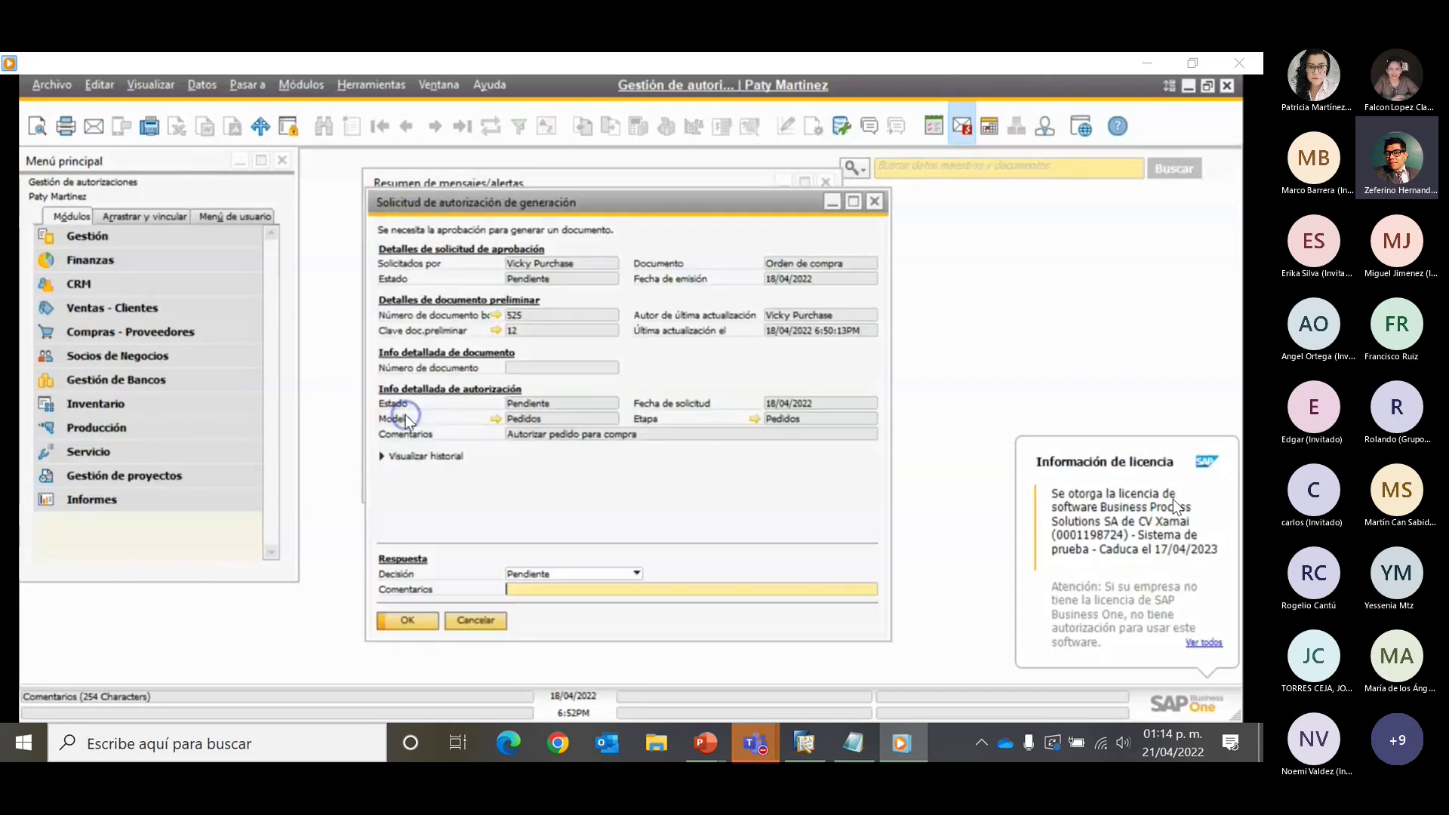
{"action": "left_click", "coordinate": [494, 420]}
{"action": "left_click", "coordinate": [476, 653]}
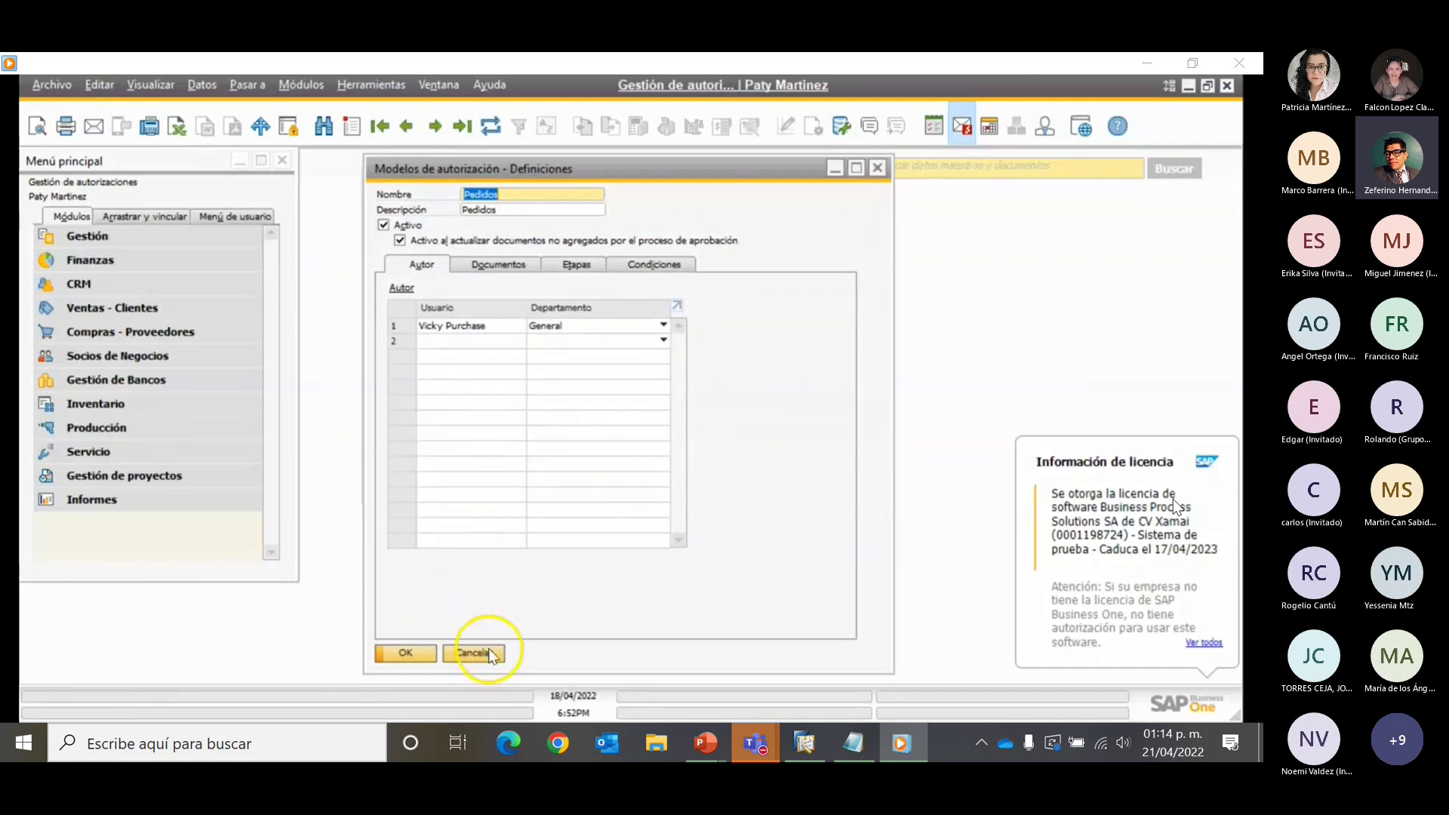
Set the request's Decisión to Autorizado with the comment "Procede la compra" and update it
{"action": "left_click", "coordinate": [511, 589]}
{"action": "left_click", "coordinate": [523, 574]}
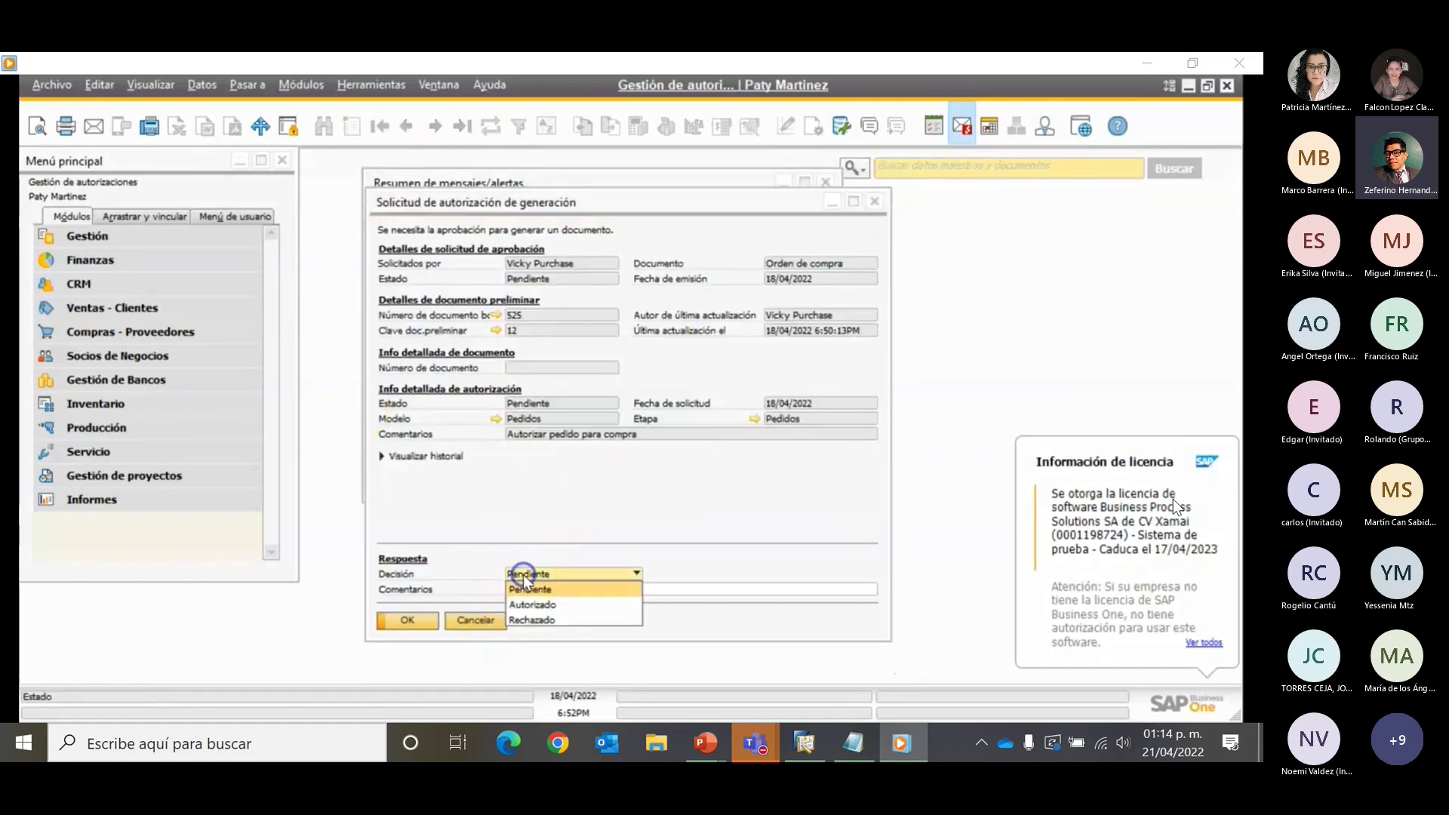
{"action": "left_click", "coordinate": [547, 605]}
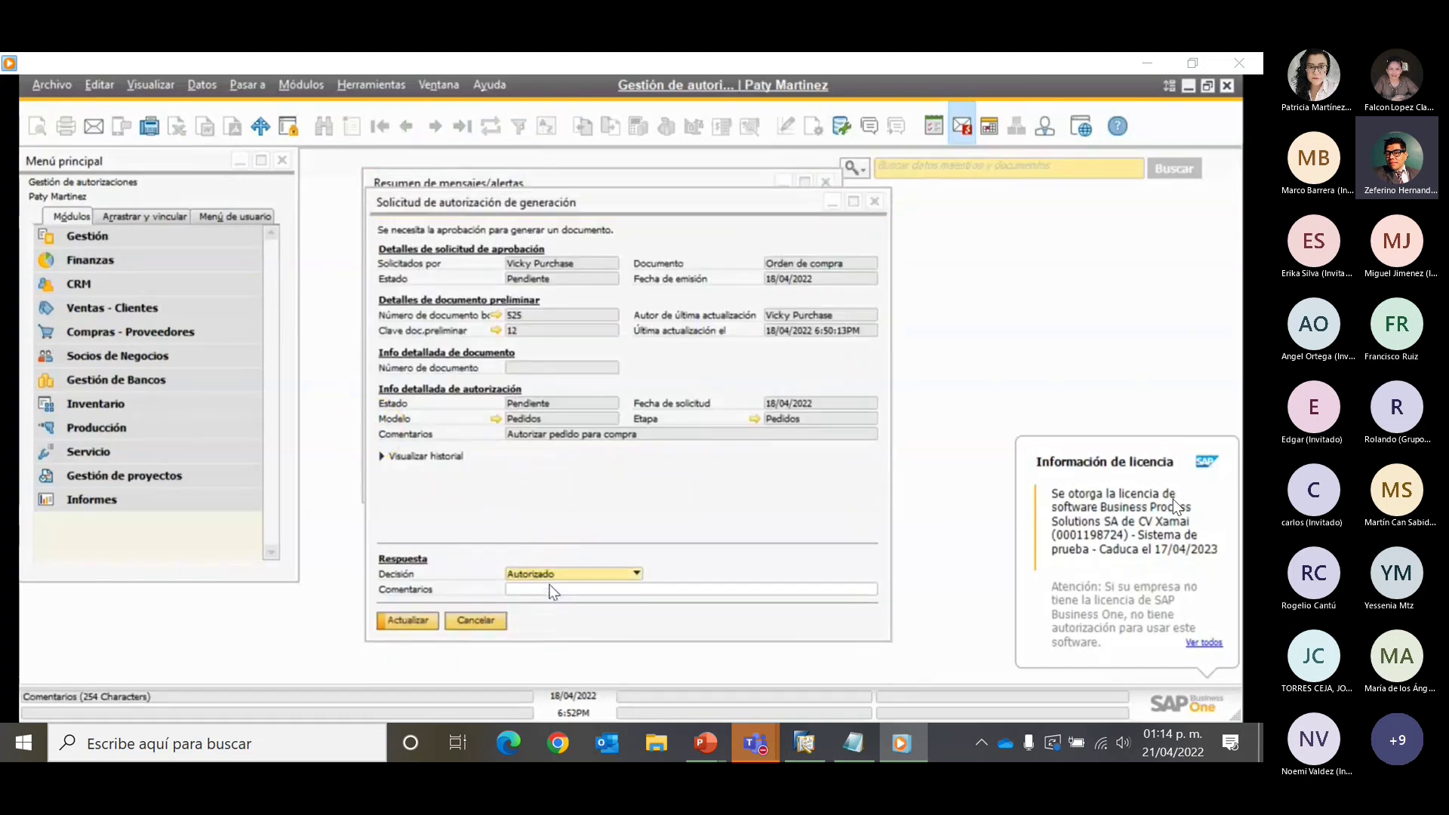
{"action": "left_click", "coordinate": [549, 592]}
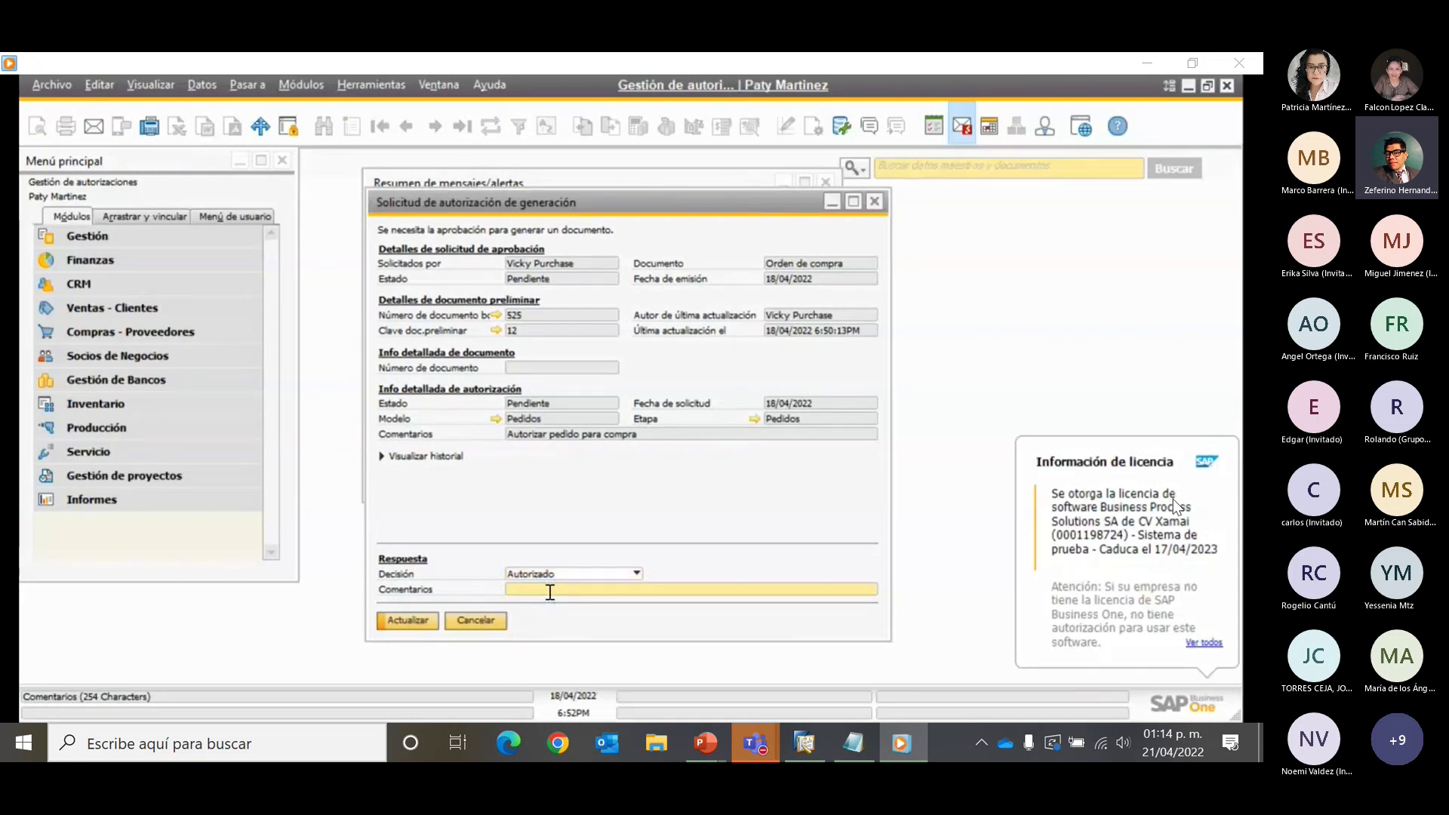
{"action": "type", "text": "Procede la compra"}
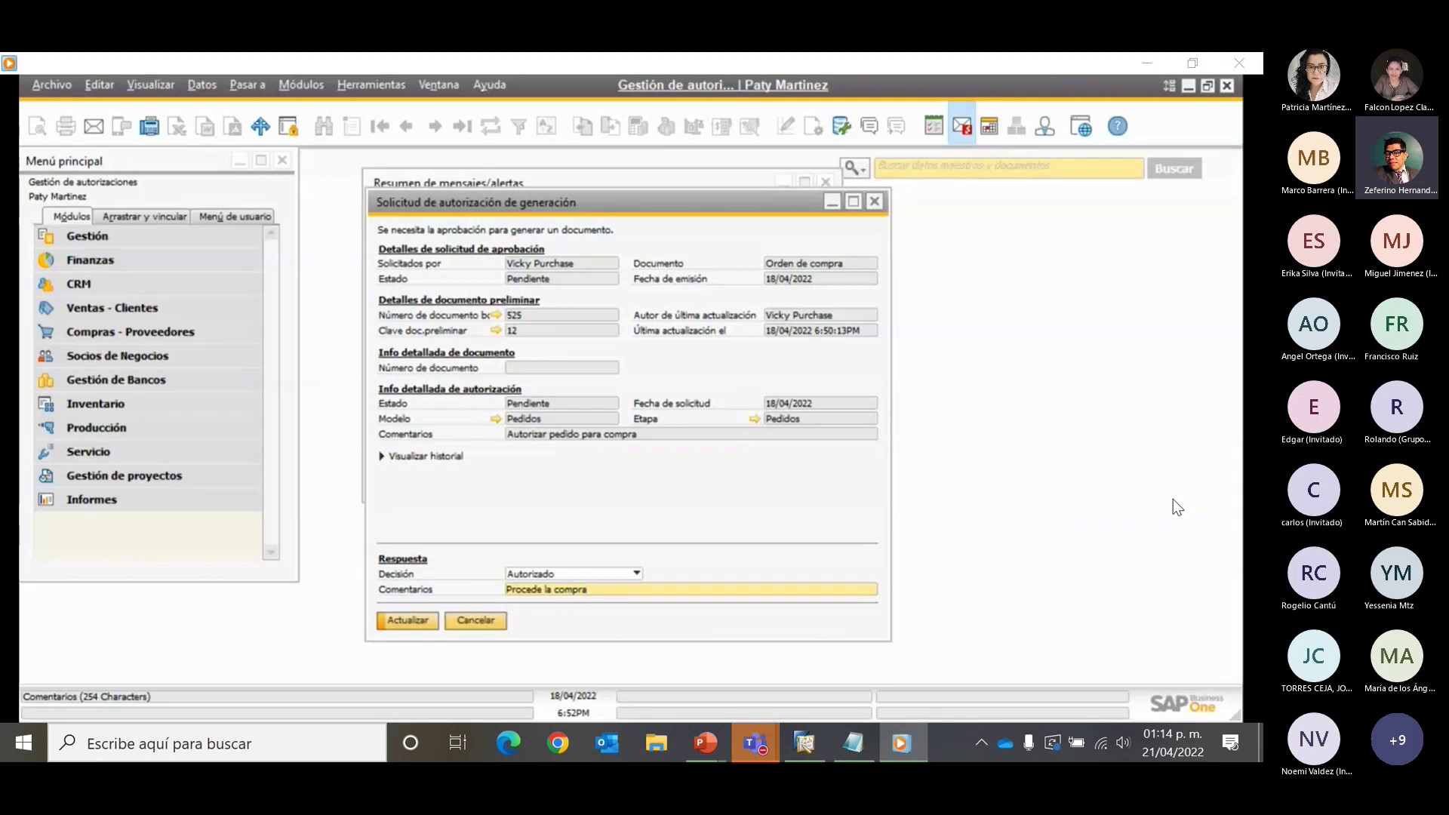
{"action": "left_click", "coordinate": [403, 622]}
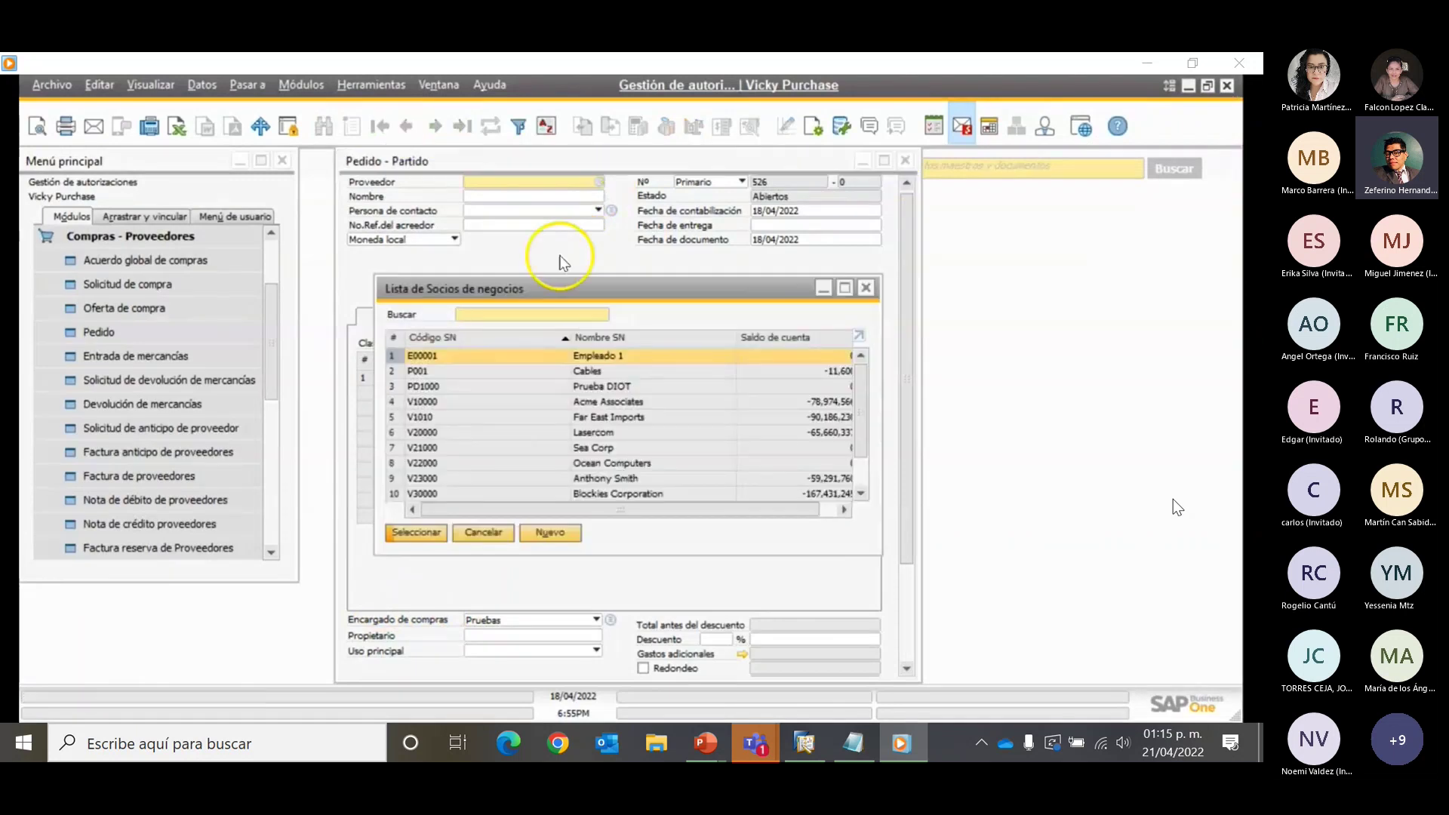
Fill the new Pedido with supplier V10000 Acme Associates and item A00001 on the first line
{"action": "left_click", "coordinate": [528, 401]}
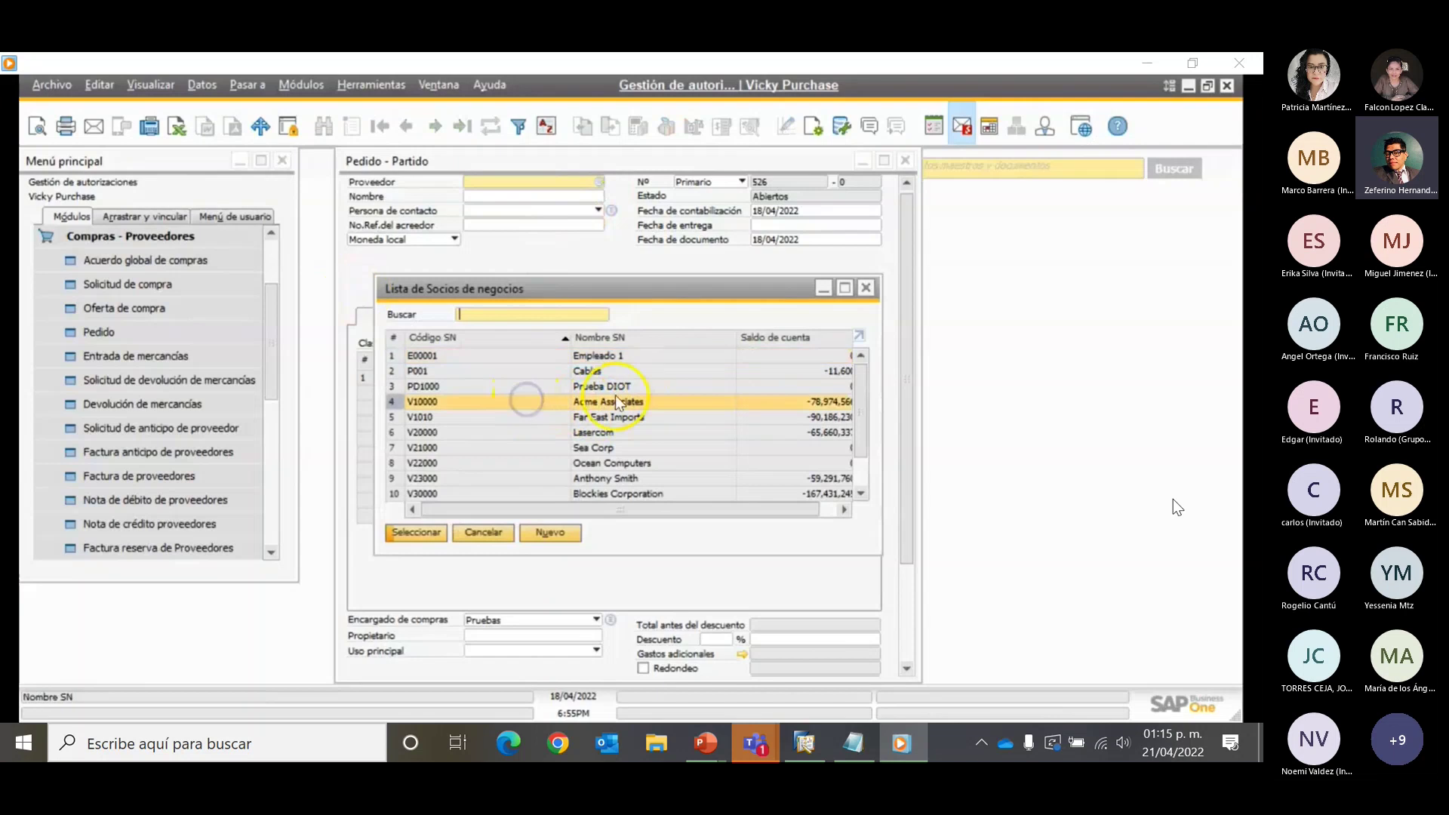
{"action": "left_click", "coordinate": [411, 533]}
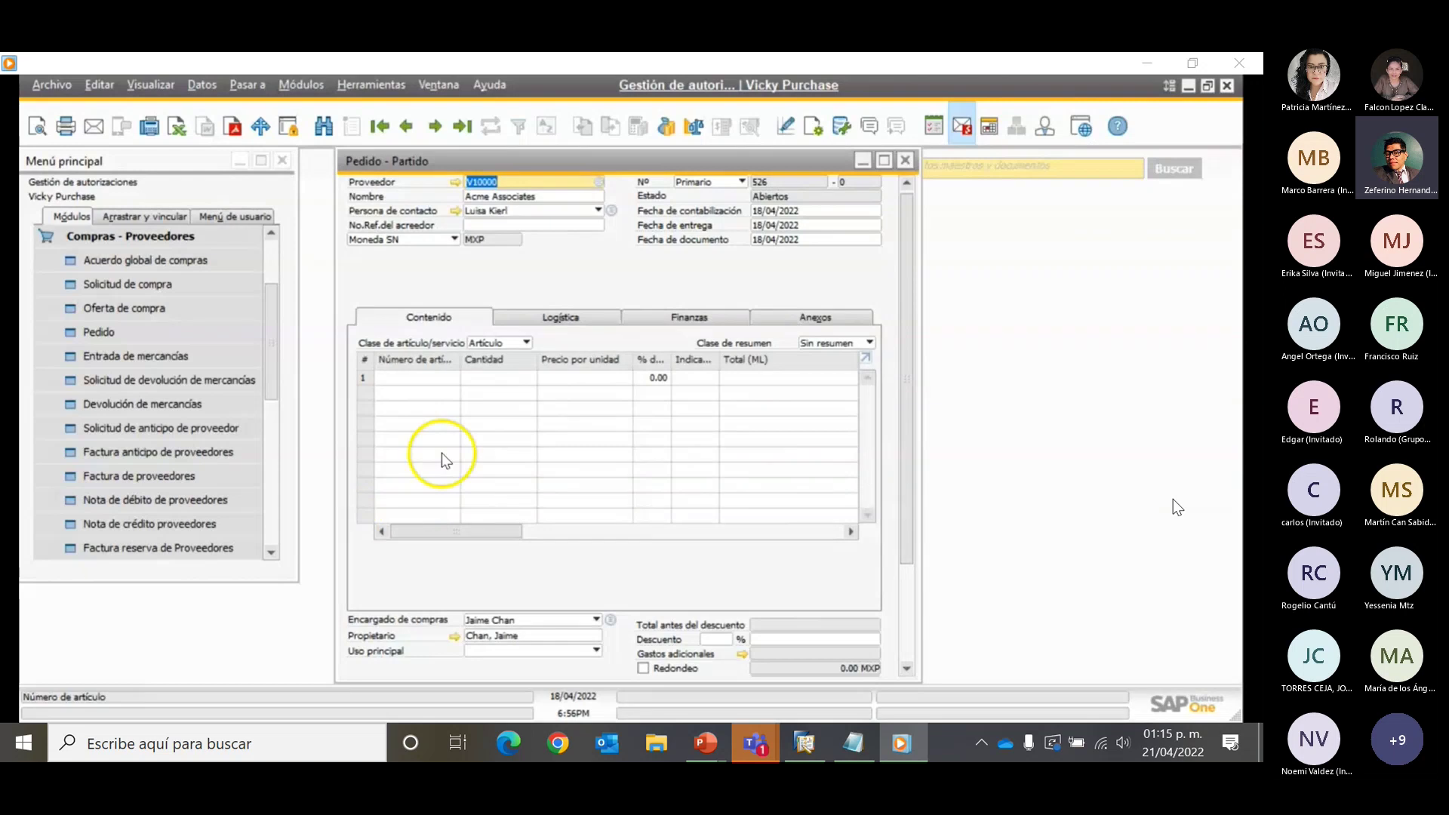
{"action": "left_click", "coordinate": [419, 377]}
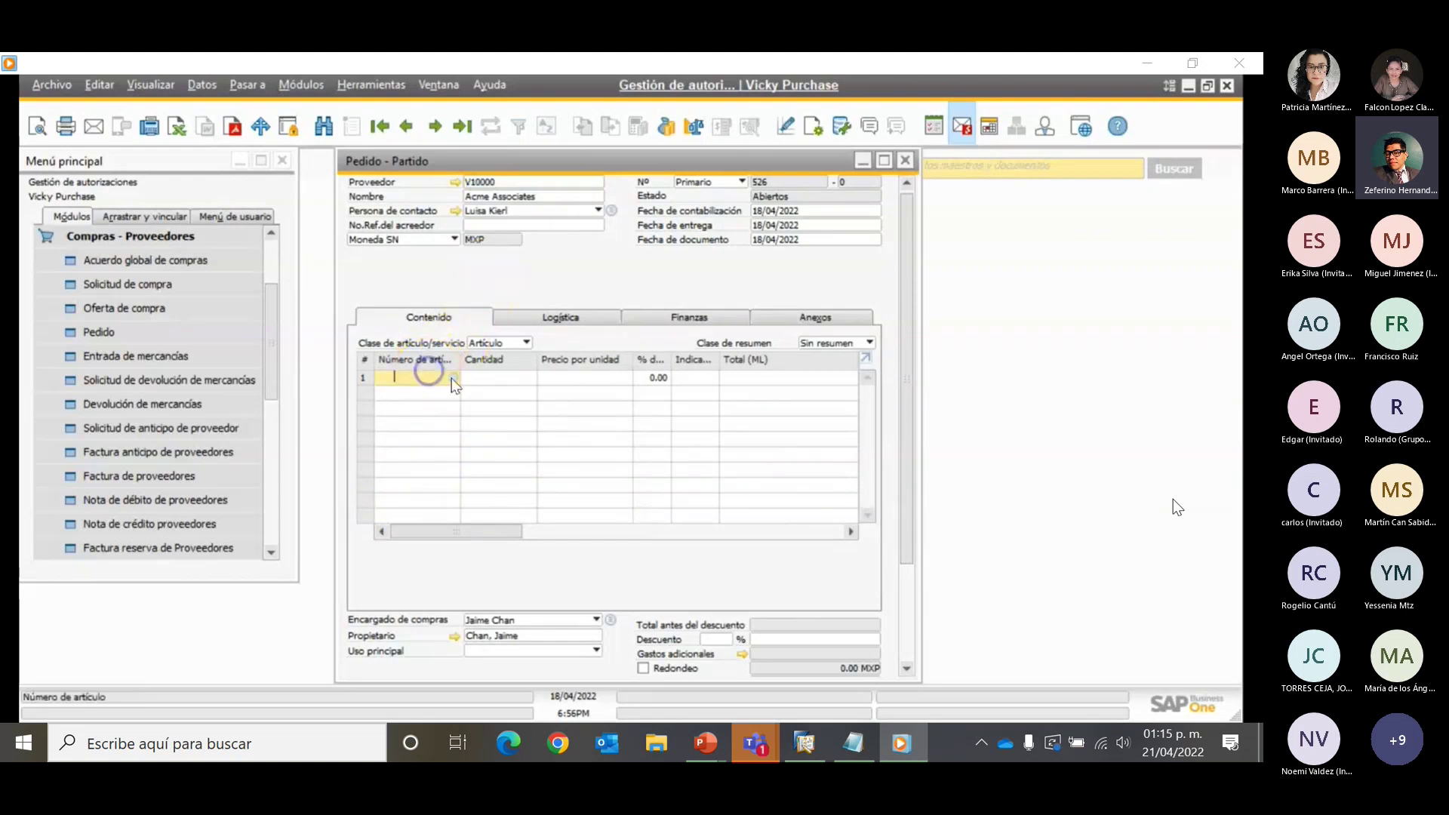
{"action": "left_click", "coordinate": [453, 375]}
{"action": "left_click", "coordinate": [487, 369]}
{"action": "left_click", "coordinate": [400, 533]}
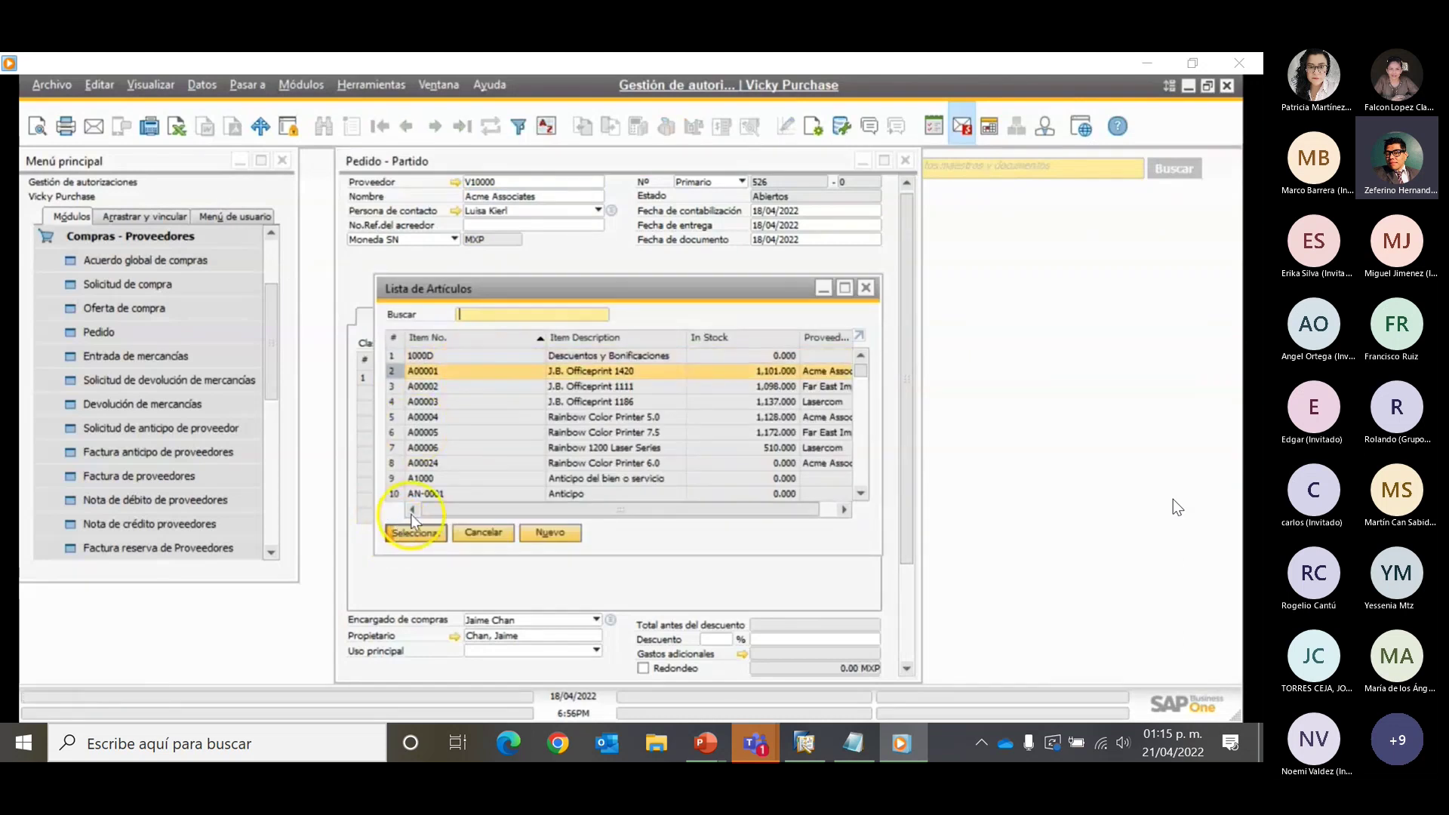
{"action": "left_click", "coordinate": [411, 529]}
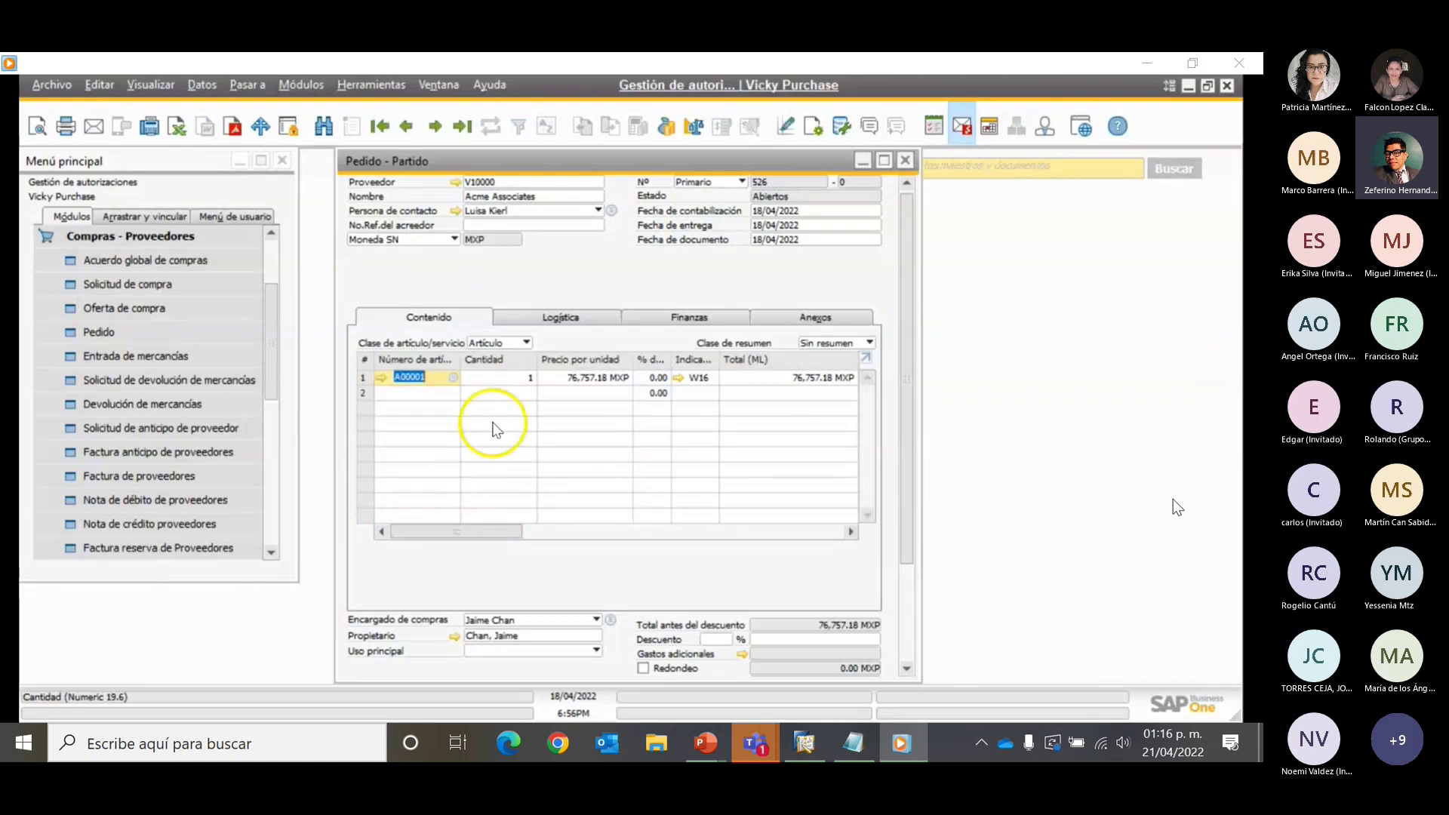
Set the unit price of the new Pedido's A00001 line to 700 MXP
{"action": "left_click", "coordinate": [563, 380]}
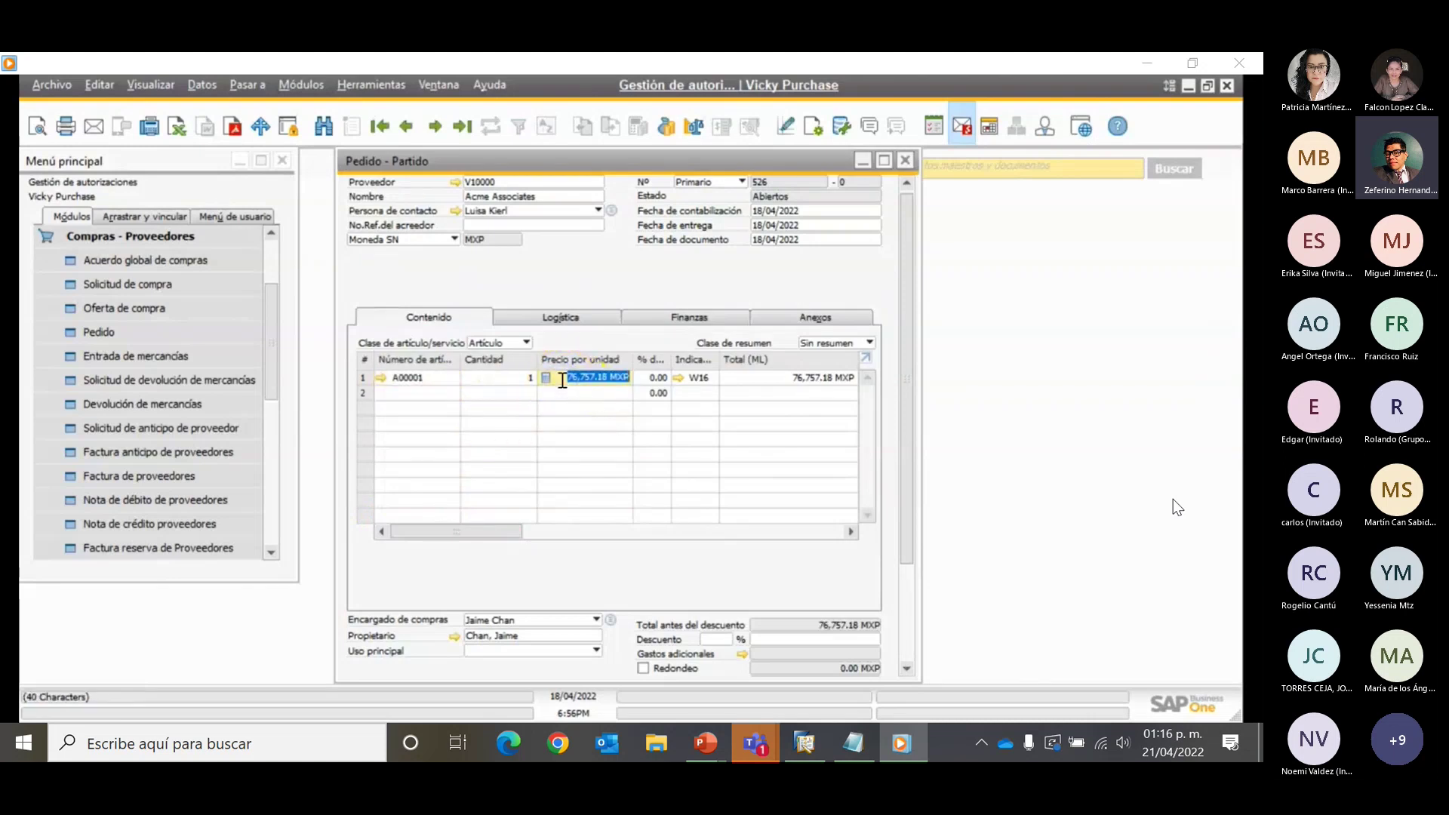
{"action": "type", "text": "700"}
{"action": "key", "text": "Tab"}
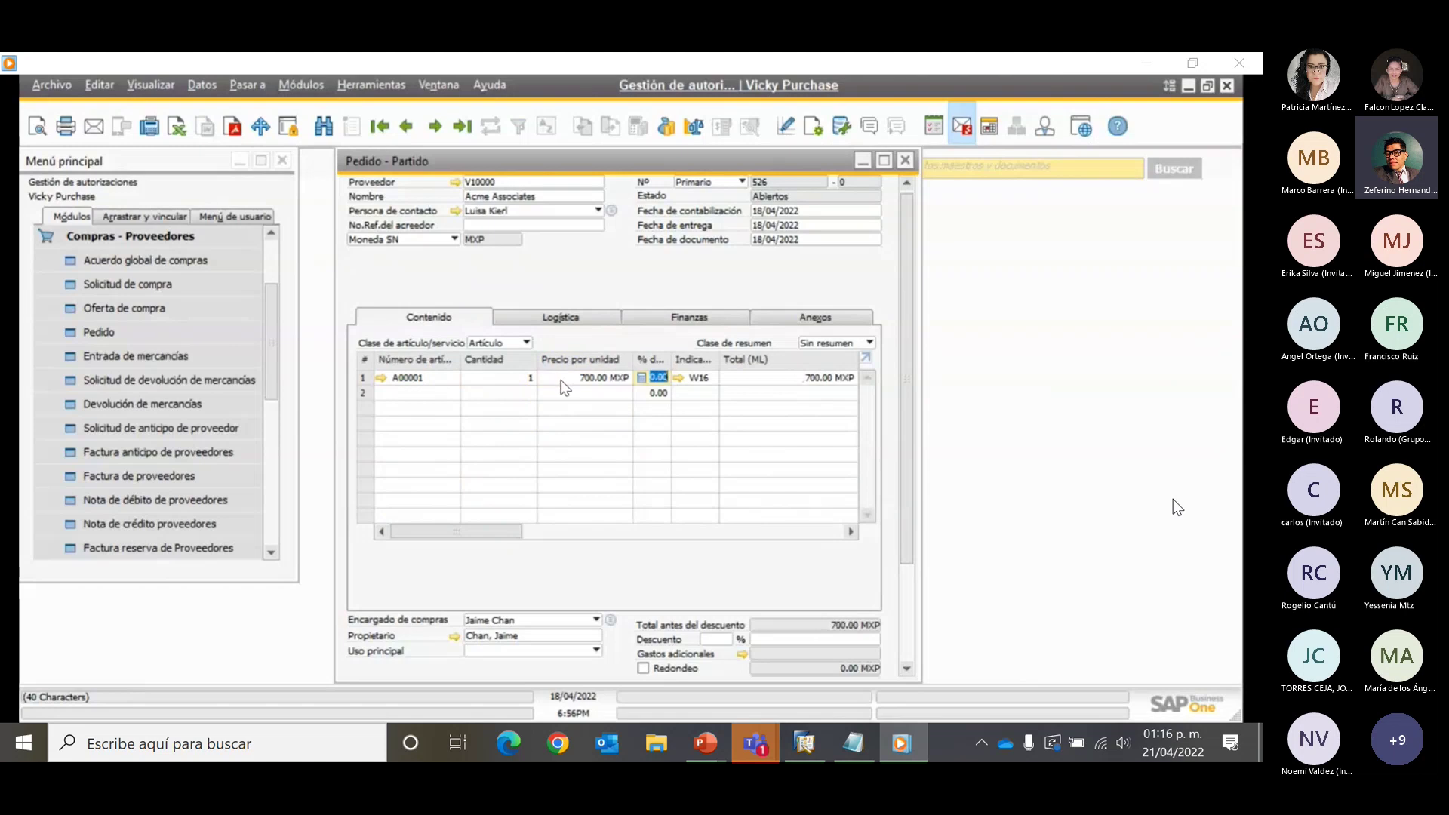
Add the V10000 Pedido with its A00001 line and continue with a new blank order
{"action": "scroll", "coordinate": [669, 598], "scroll_direction": "down", "scroll_amount": 3}
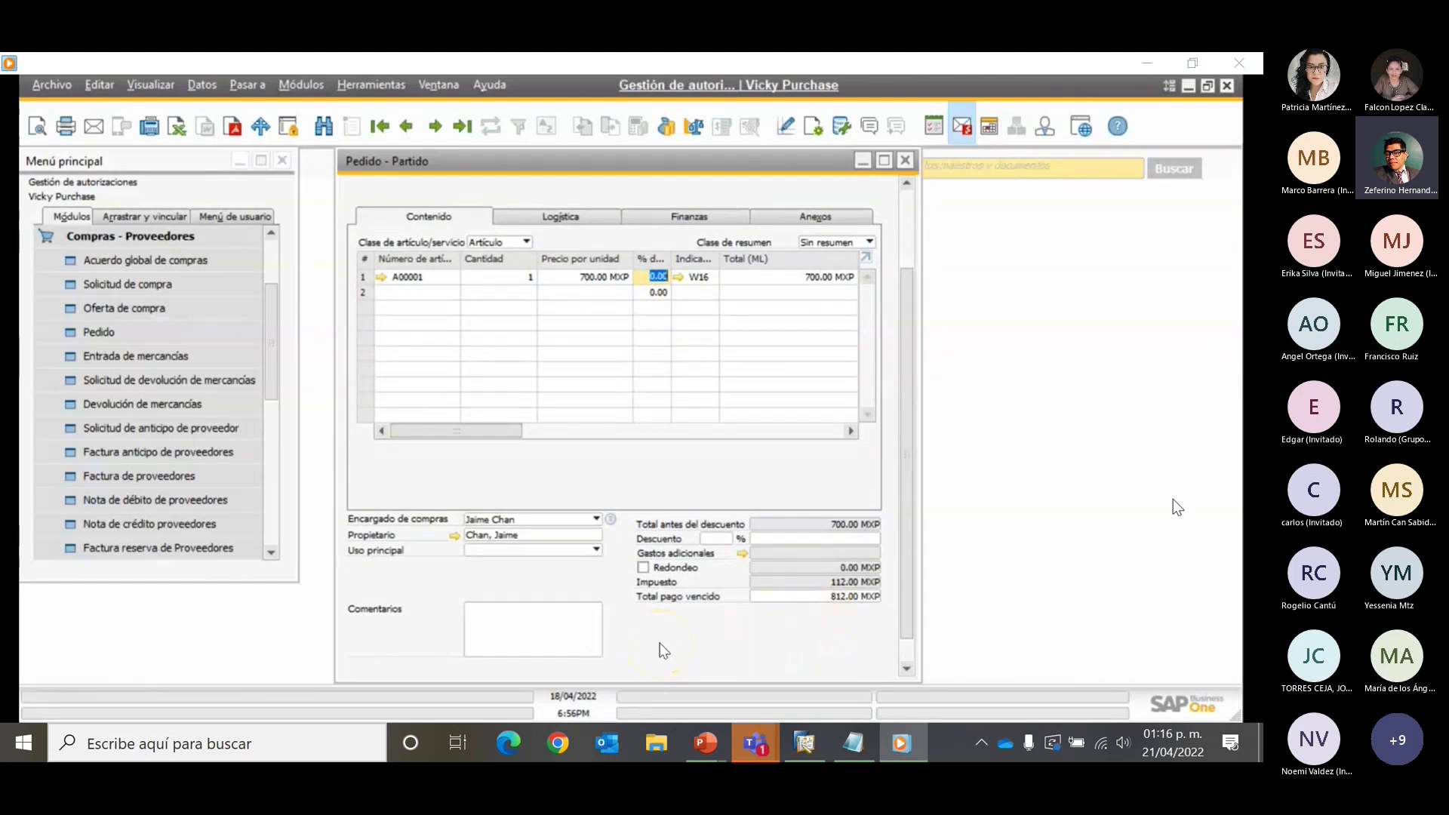
{"action": "scroll", "coordinate": [664, 651], "scroll_direction": "down", "scroll_amount": 1}
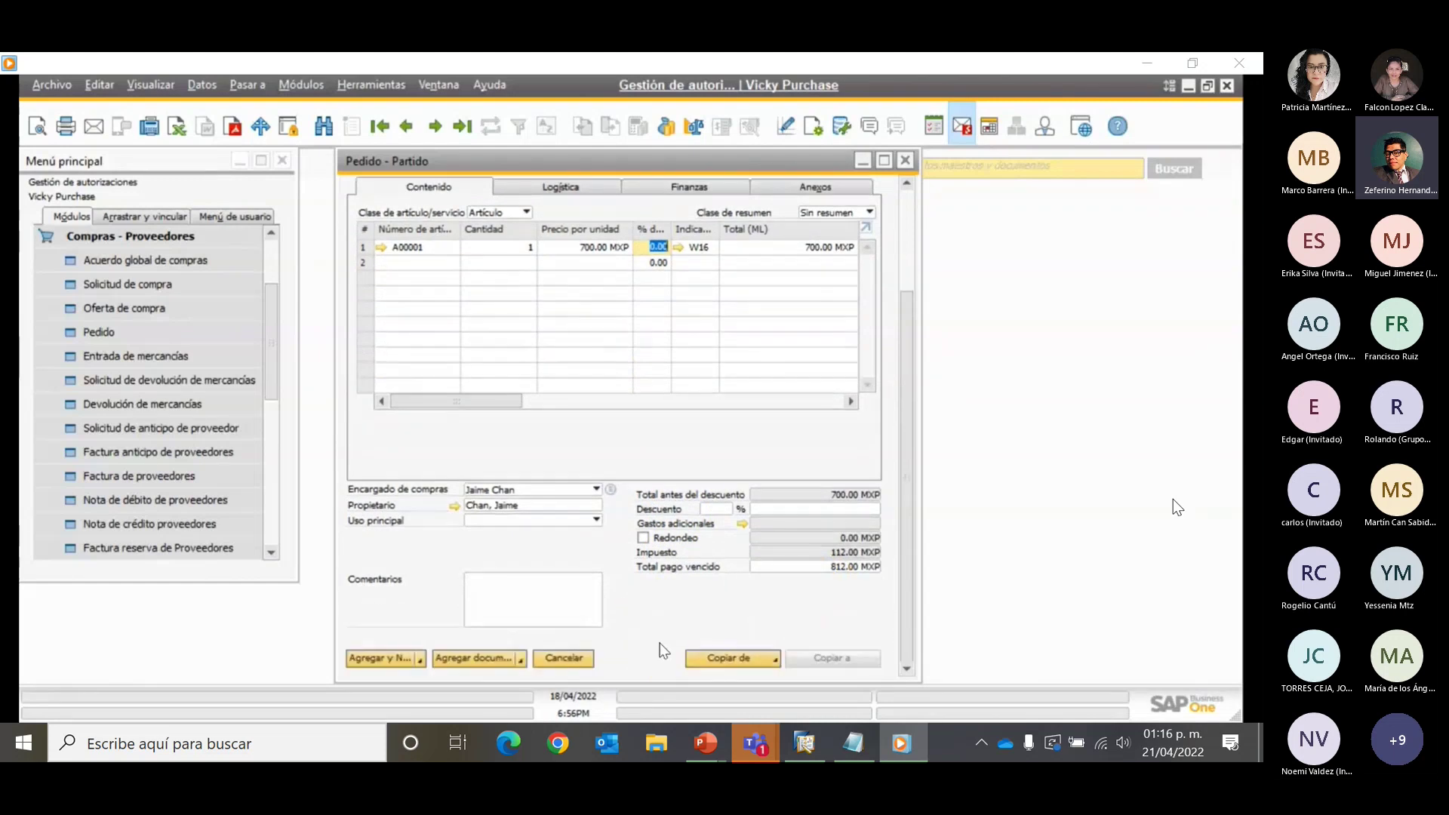
{"action": "left_click", "coordinate": [382, 662]}
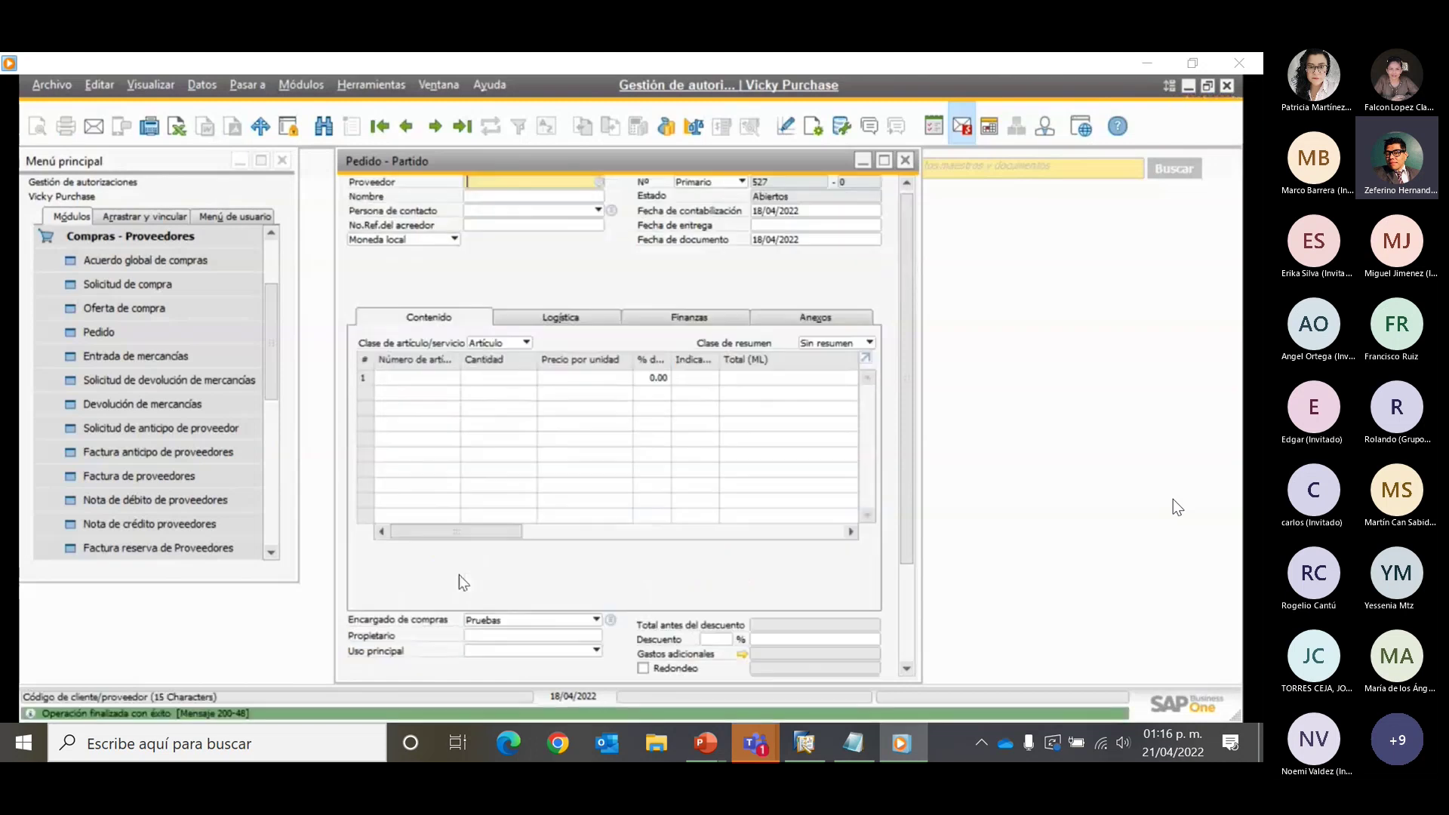
{"action": "left_click", "coordinate": [508, 575]}
{"action": "left_click", "coordinate": [523, 358]}
{"action": "left_click", "coordinate": [527, 291]}
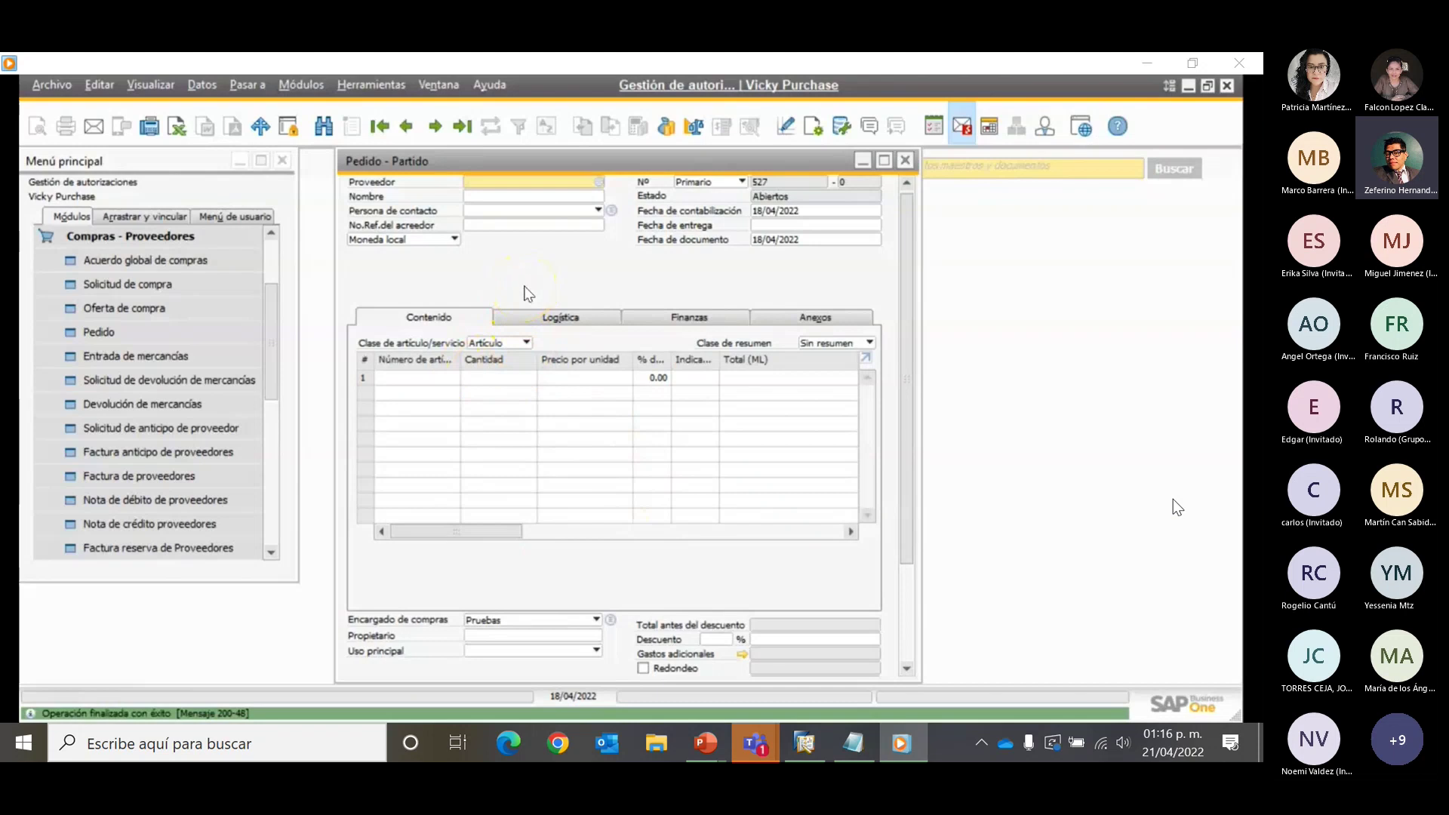
Reopen the previous Pedido, number 526, and set the quantity of its A00001 line to 15
{"action": "left_click", "coordinate": [402, 157]}
{"action": "left_click", "coordinate": [405, 129]}
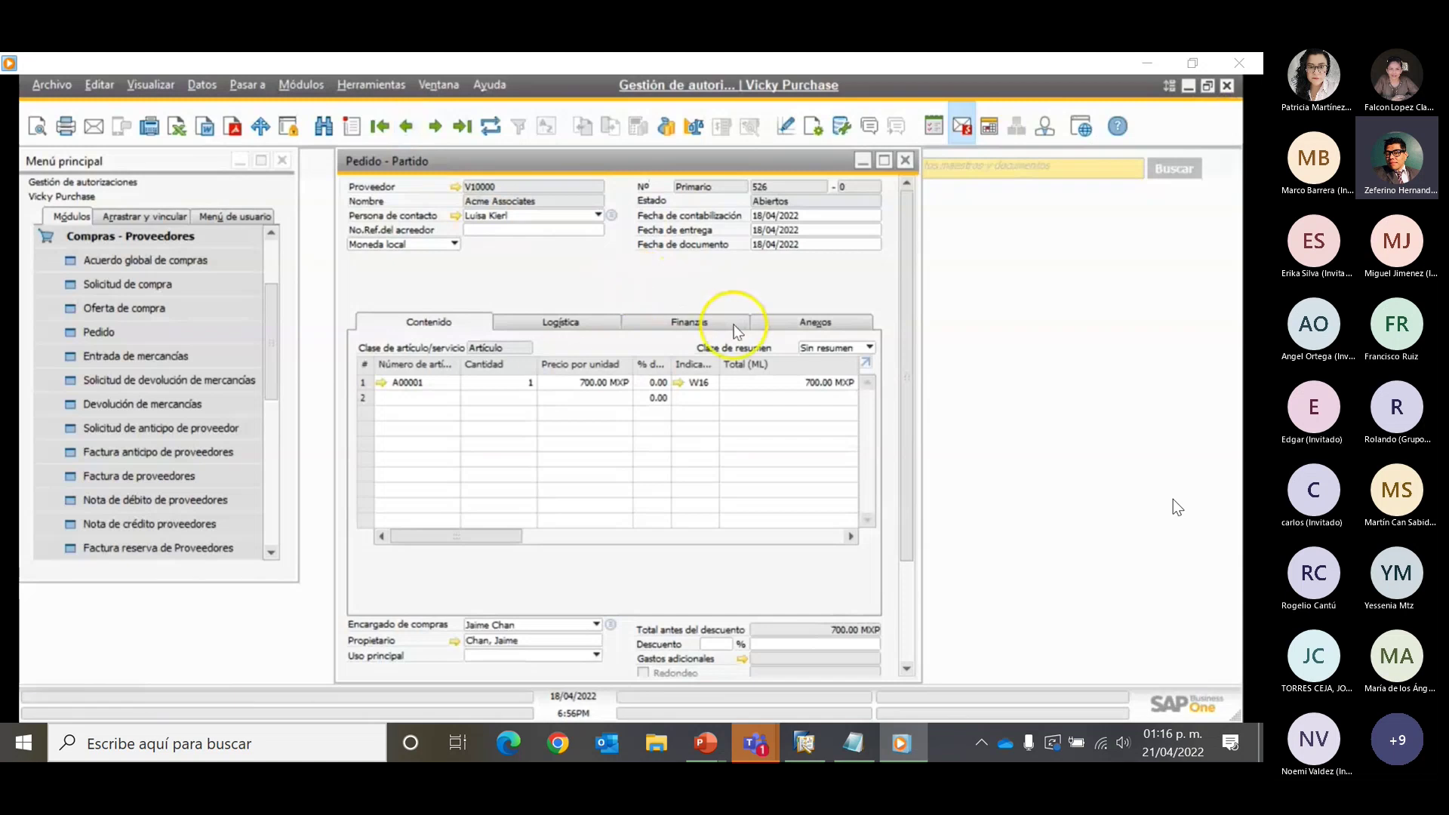
{"action": "left_click", "coordinate": [494, 383]}
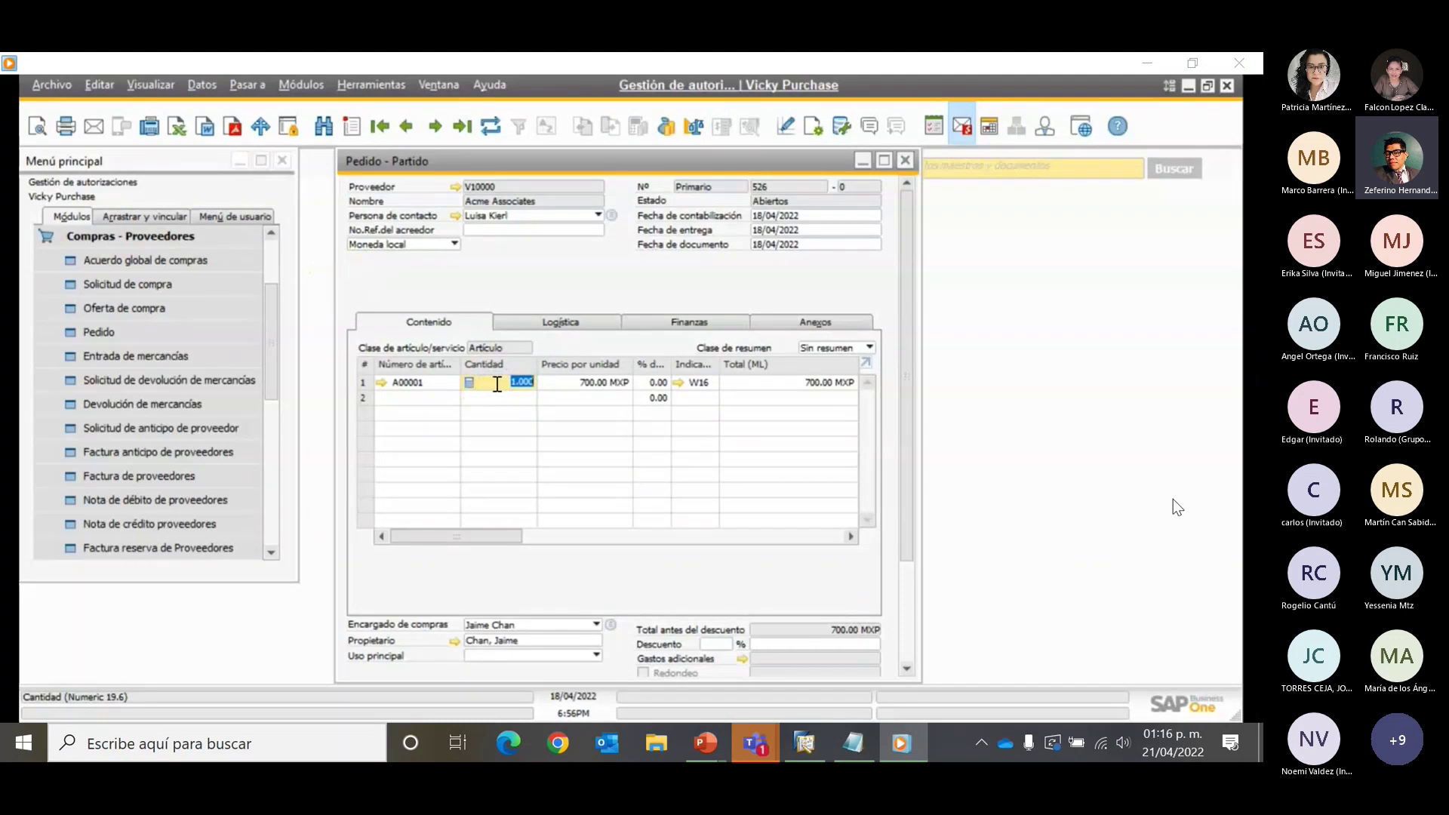
{"action": "type", "text": "15"}
{"action": "key", "text": "Tab"}
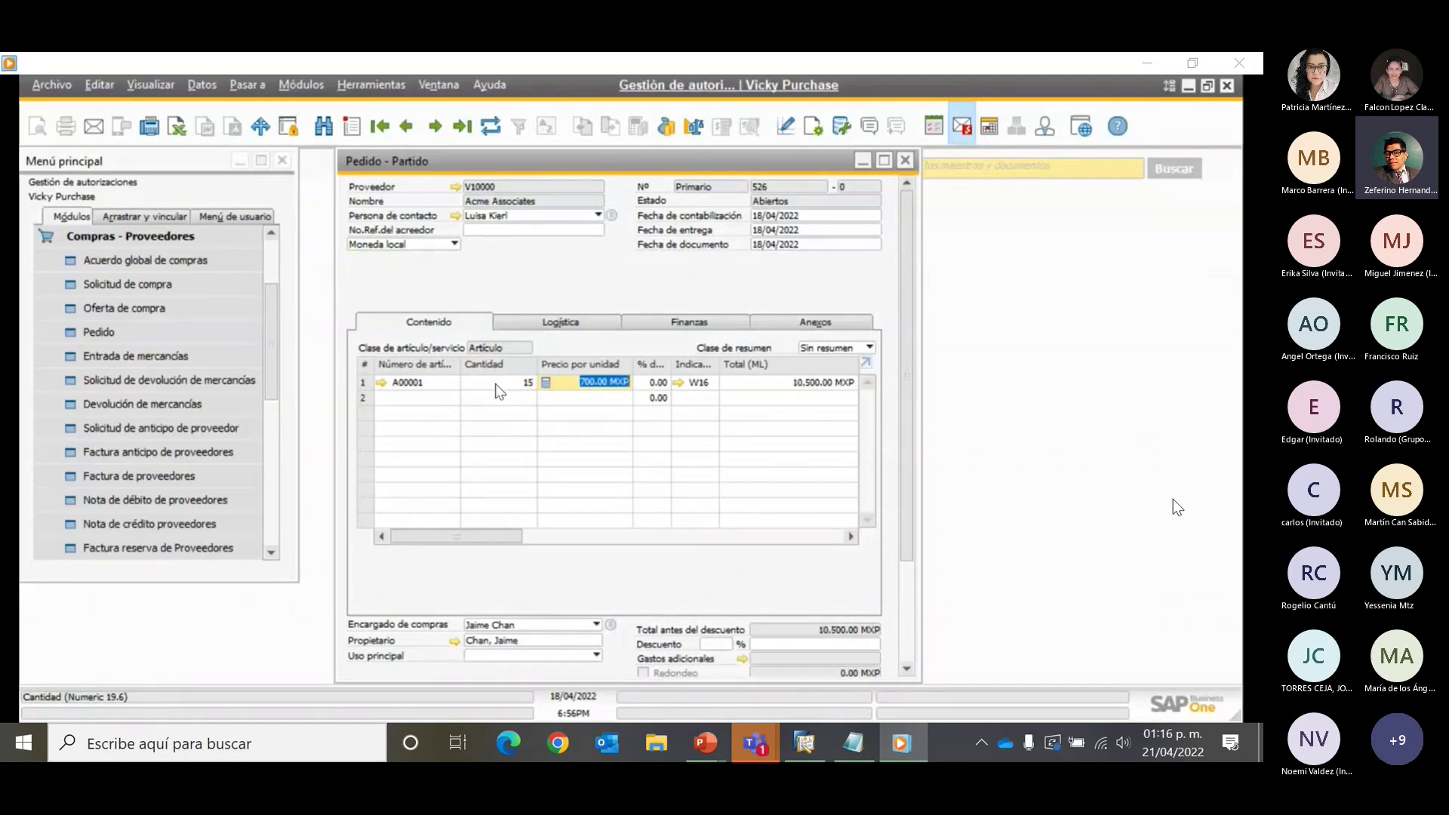
Update Pedido 526 and submit the update request for the Pedidos approval model with the comment "Autorizar"
{"action": "scroll", "coordinate": [532, 500], "scroll_direction": "down", "scroll_amount": 3}
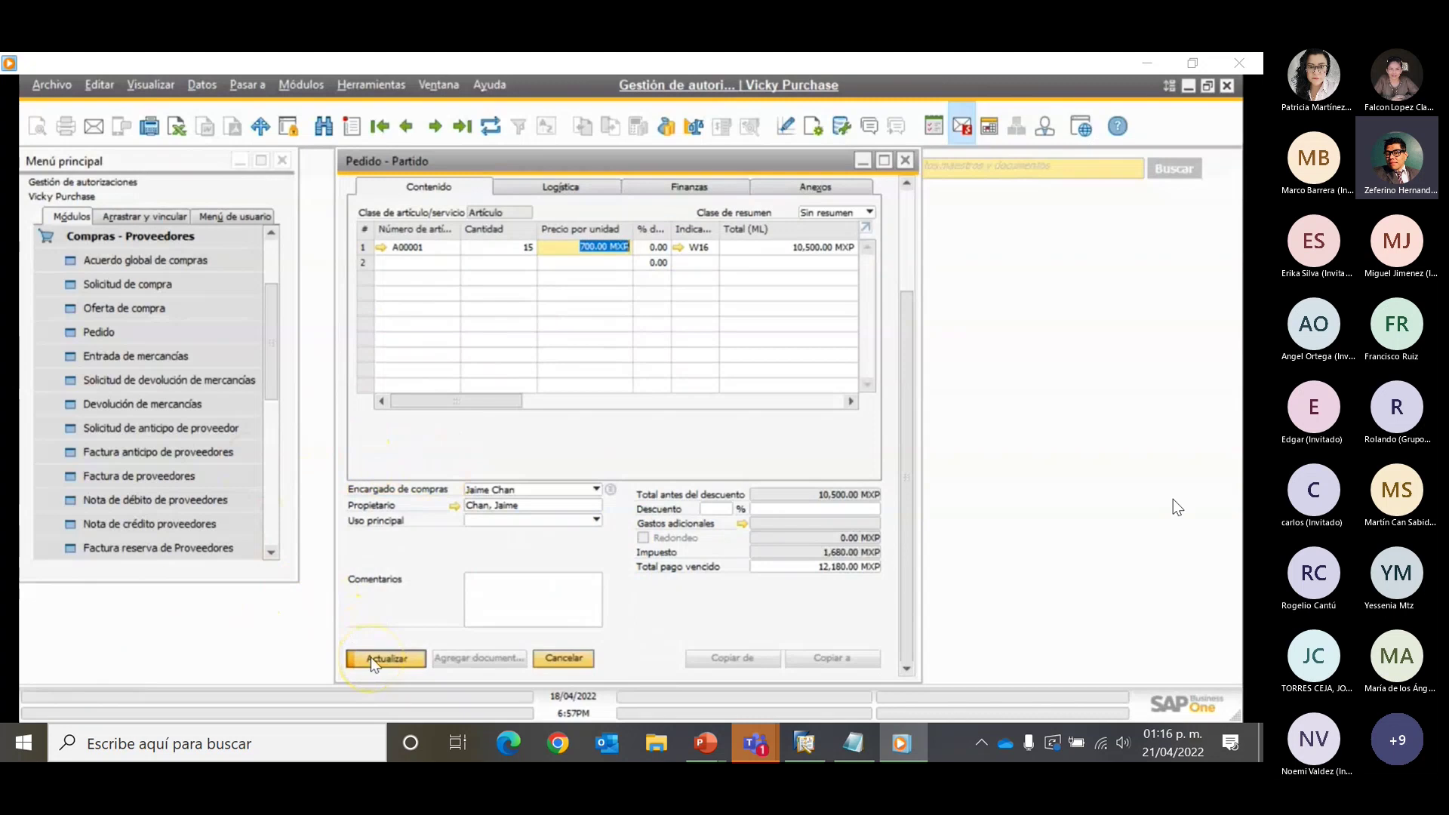
{"action": "left_click", "coordinate": [598, 532]}
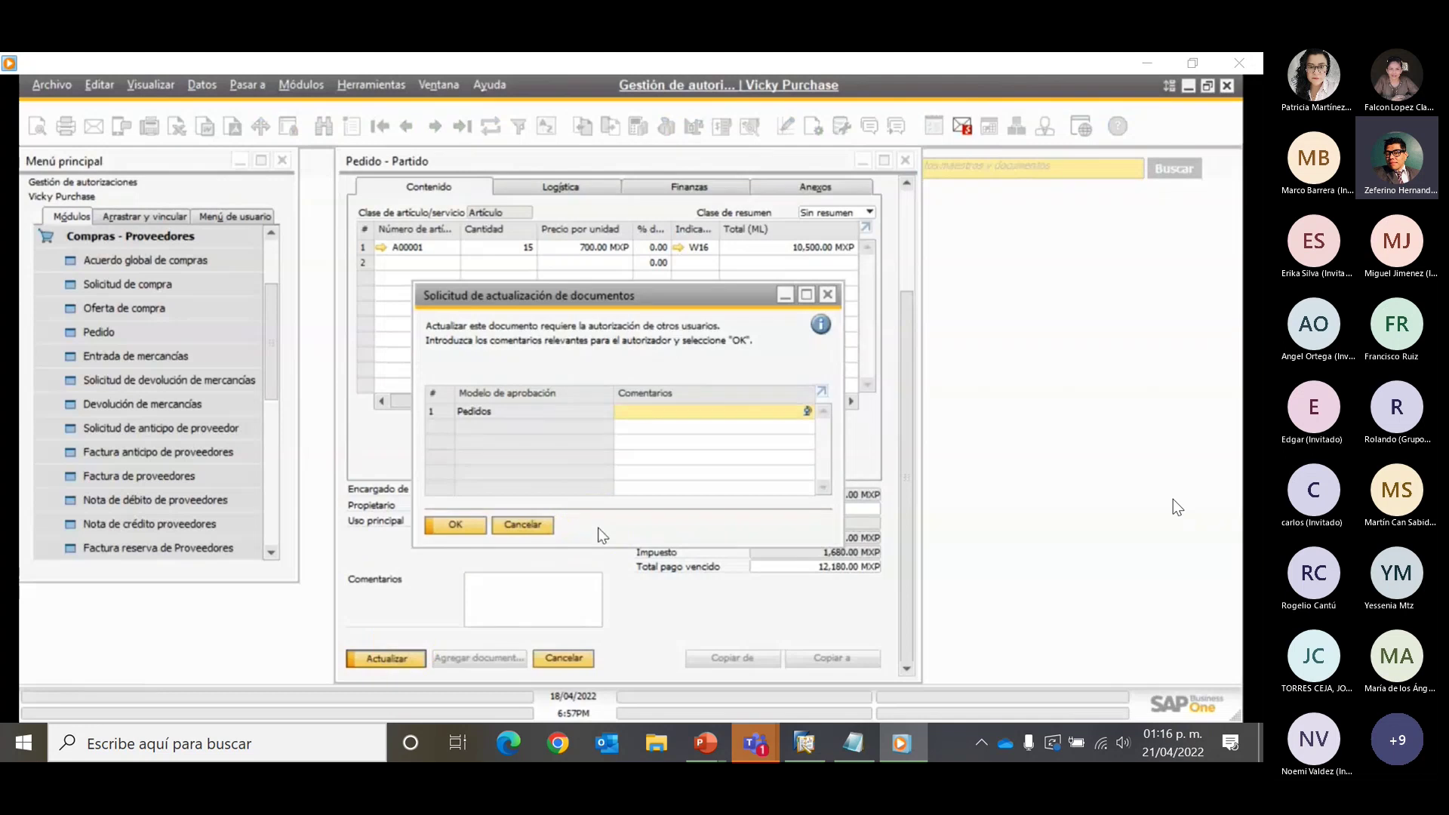
{"action": "type", "text": "Autizar"}
{"action": "key", "text": "BackSpace"}
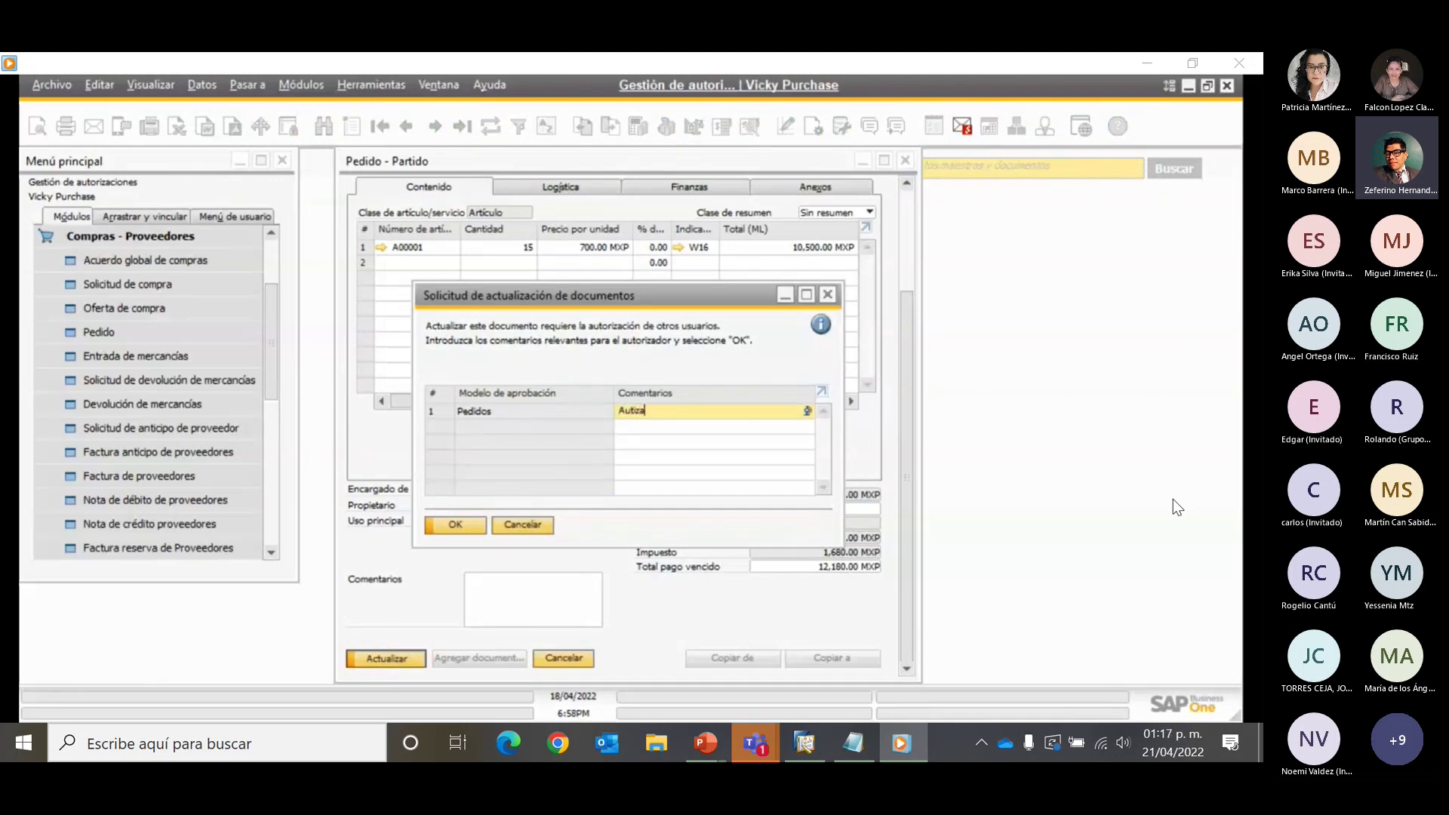
{"action": "key", "text": "BackSpace"}
{"action": "type", "text": "orizar"}
{"action": "left_click", "coordinate": [450, 525]}
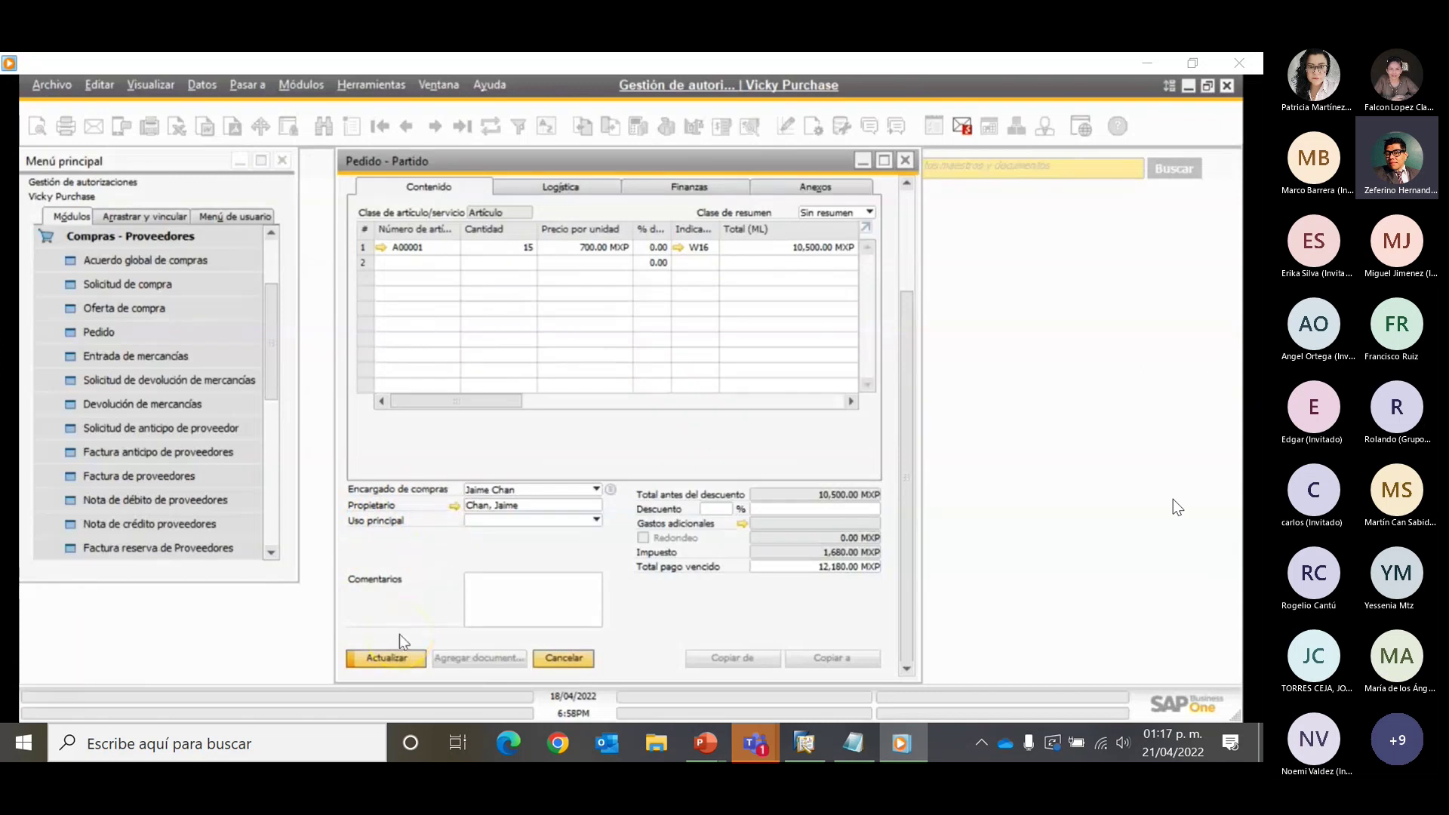
{"action": "left_click", "coordinate": [393, 657]}
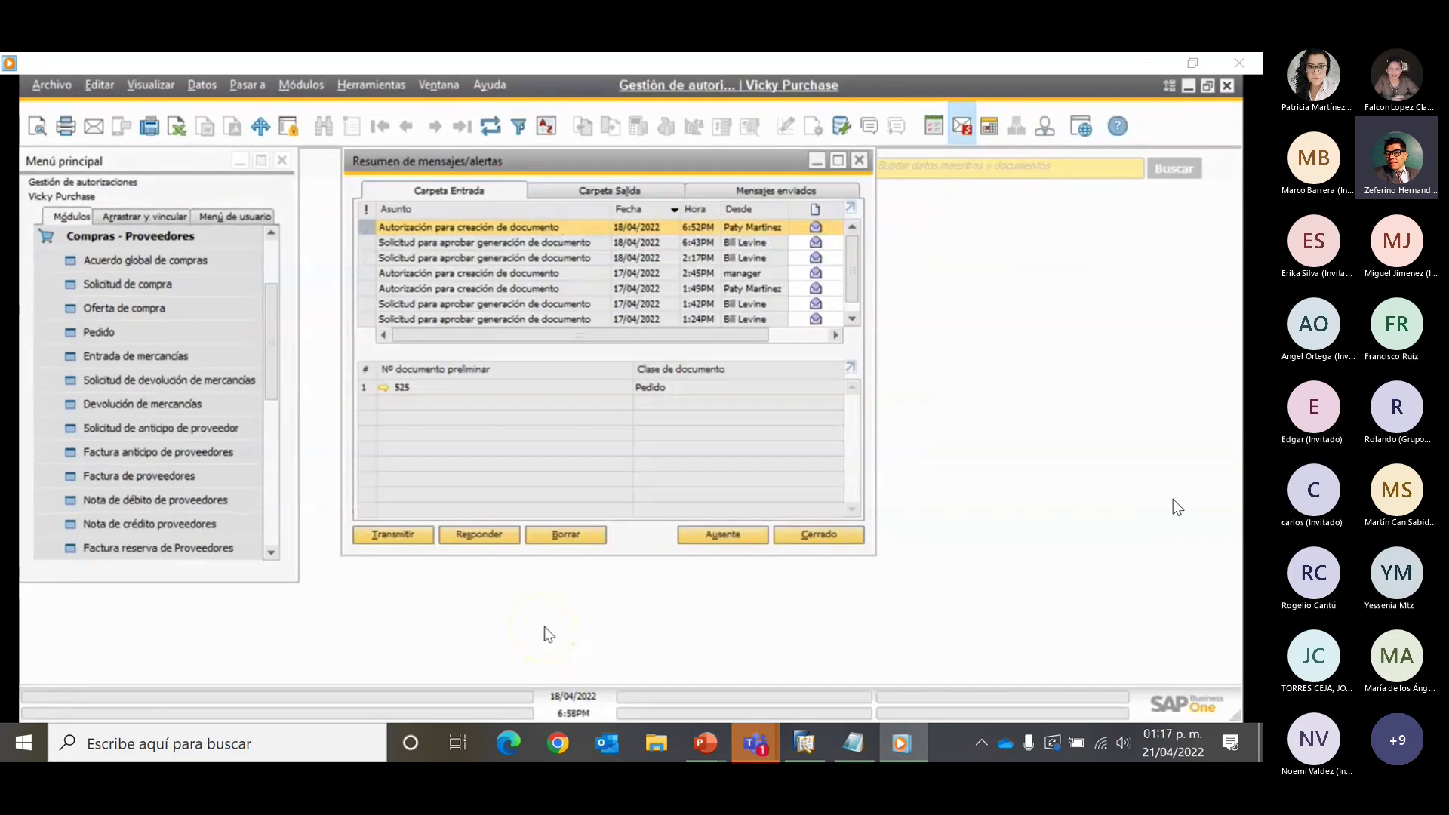
In the approver's session, close the old authorization request, refresh the inbox and select the Solicitud para aprobar la actualización de documento message
{"action": "mouse_move", "coordinate": [804, 743]}
{"action": "left_click", "coordinate": [668, 647]}
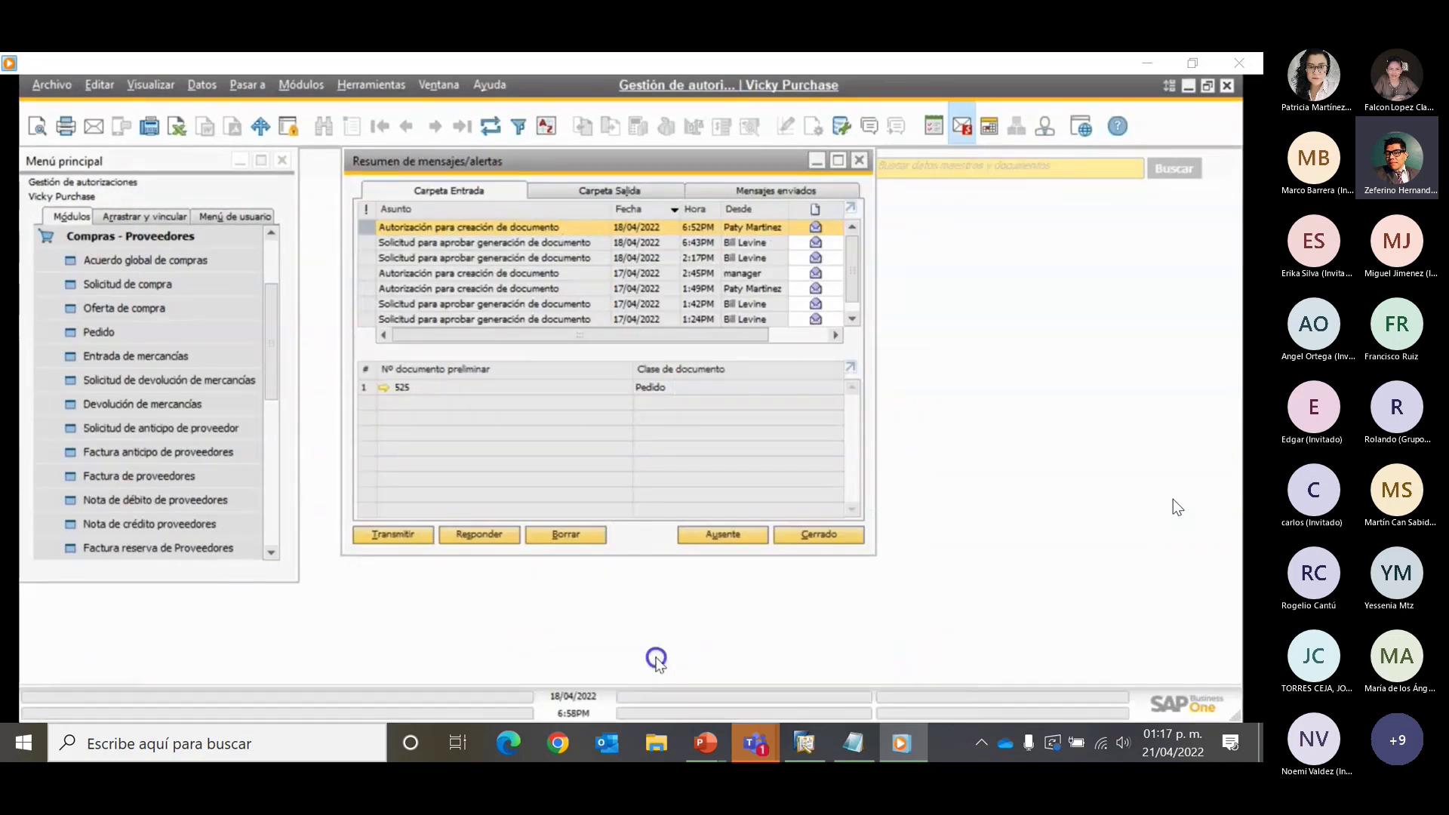
{"action": "mouse_move", "coordinate": [755, 744]}
{"action": "left_click", "coordinate": [845, 671]}
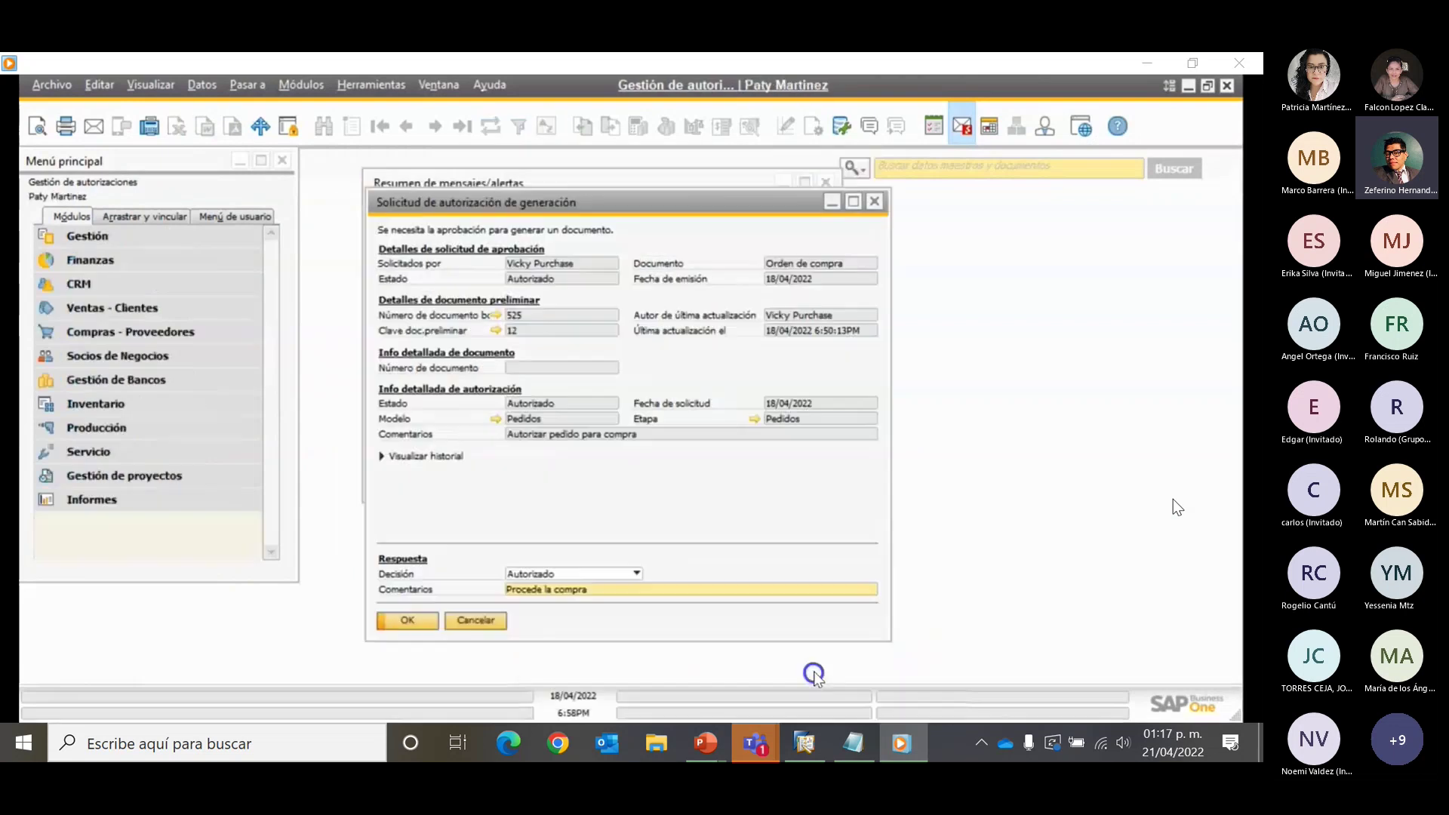
{"action": "left_click", "coordinate": [495, 619]}
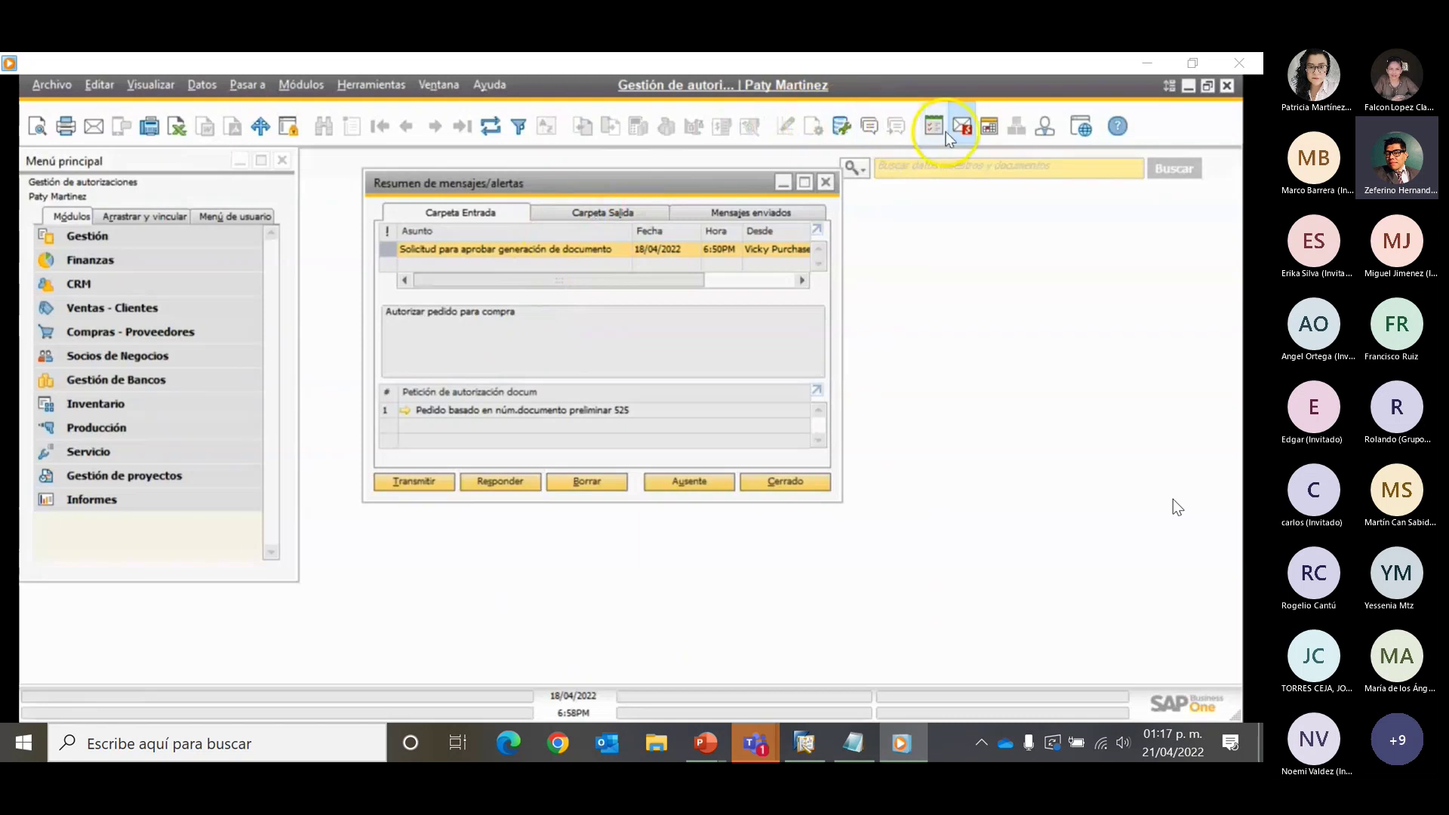
{"action": "left_click", "coordinate": [496, 127]}
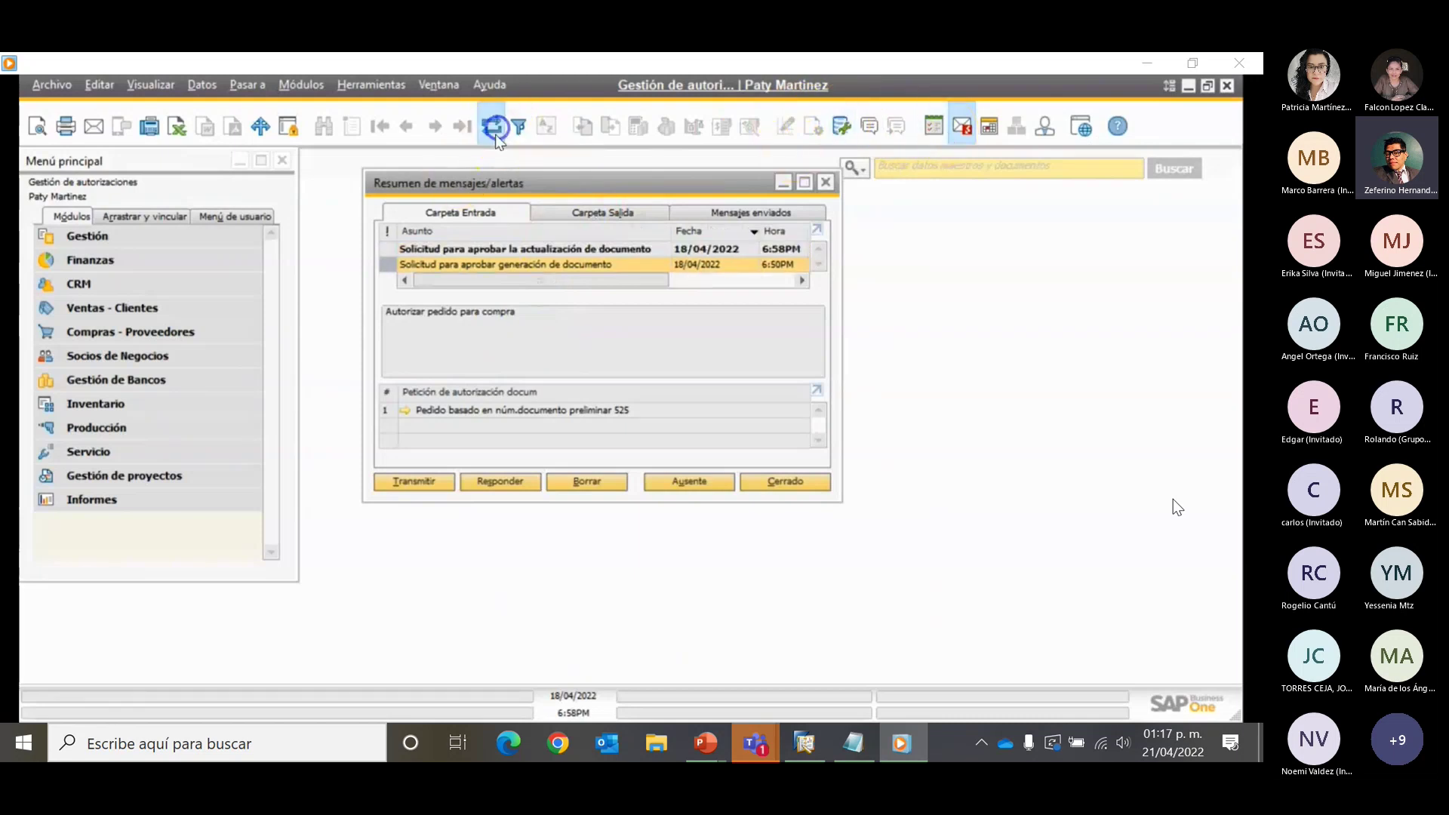
{"action": "left_click", "coordinate": [391, 250]}
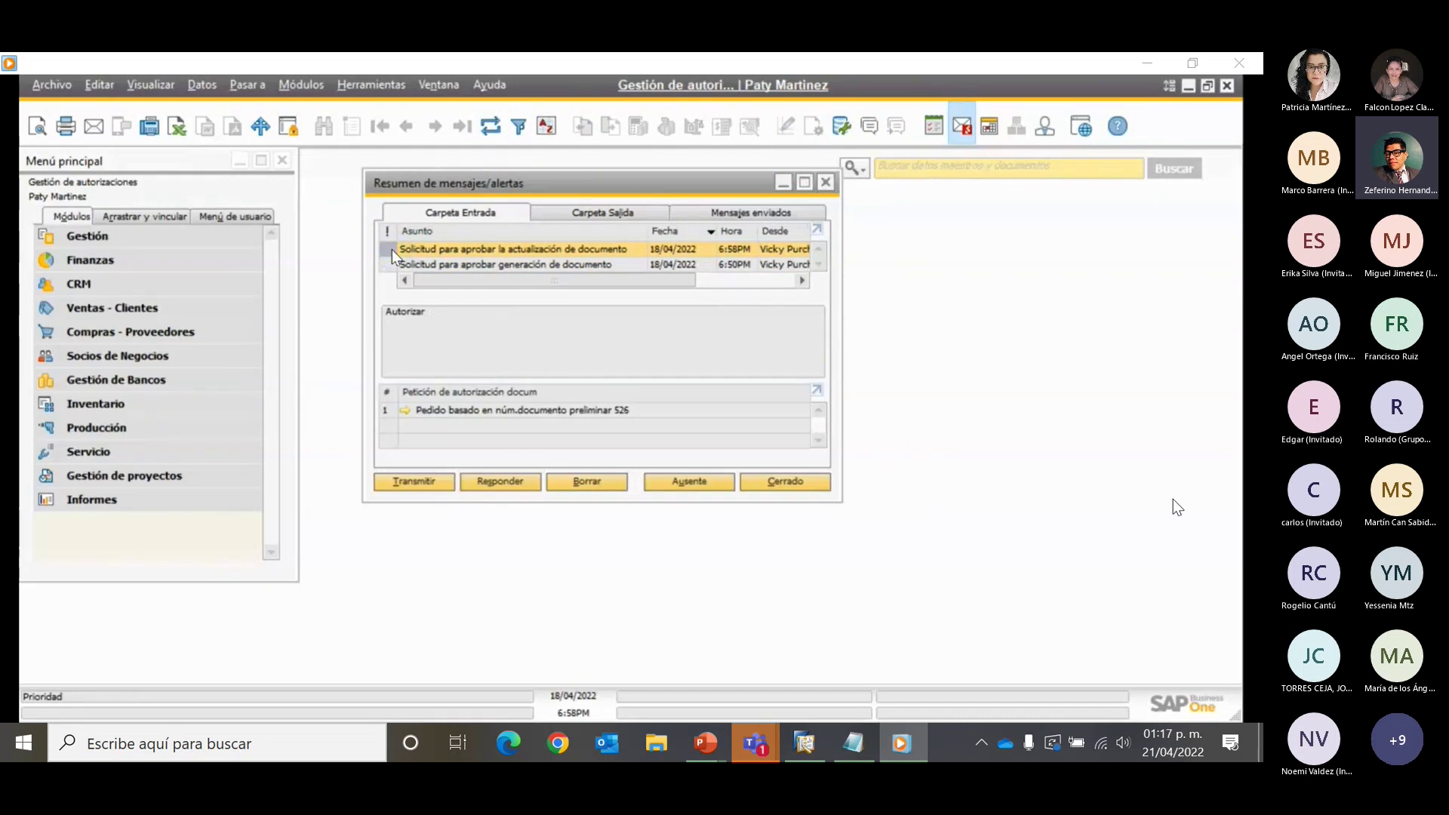
{"action": "left_click", "coordinate": [508, 335]}
{"action": "left_click", "coordinate": [518, 356]}
{"action": "left_click", "coordinate": [210, 615]}
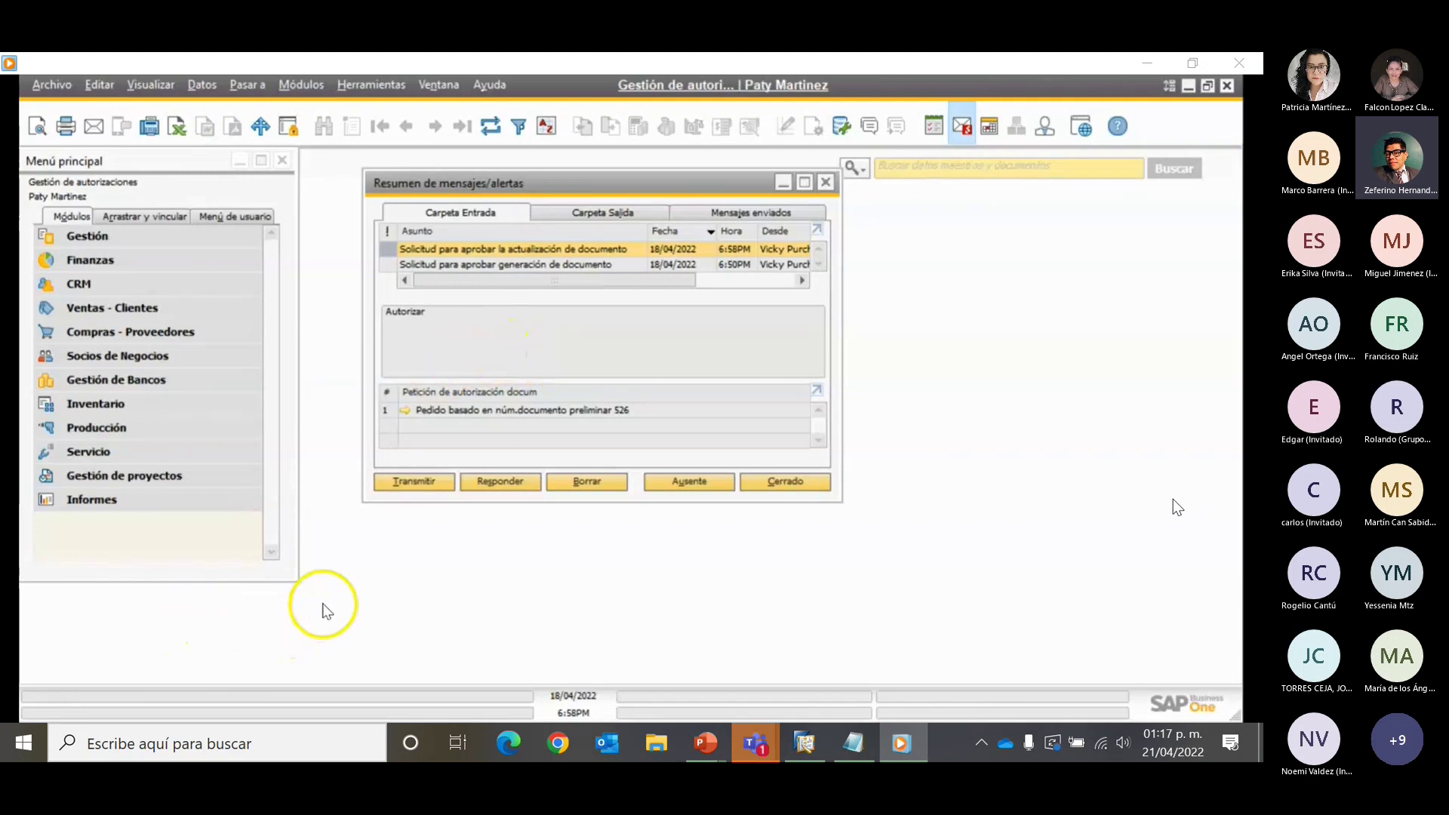
Review the Pedidos definition in Modelos de autorización, including its option for document updates, and close it
{"action": "left_click", "coordinate": [140, 272]}
{"action": "left_click", "coordinate": [142, 246]}
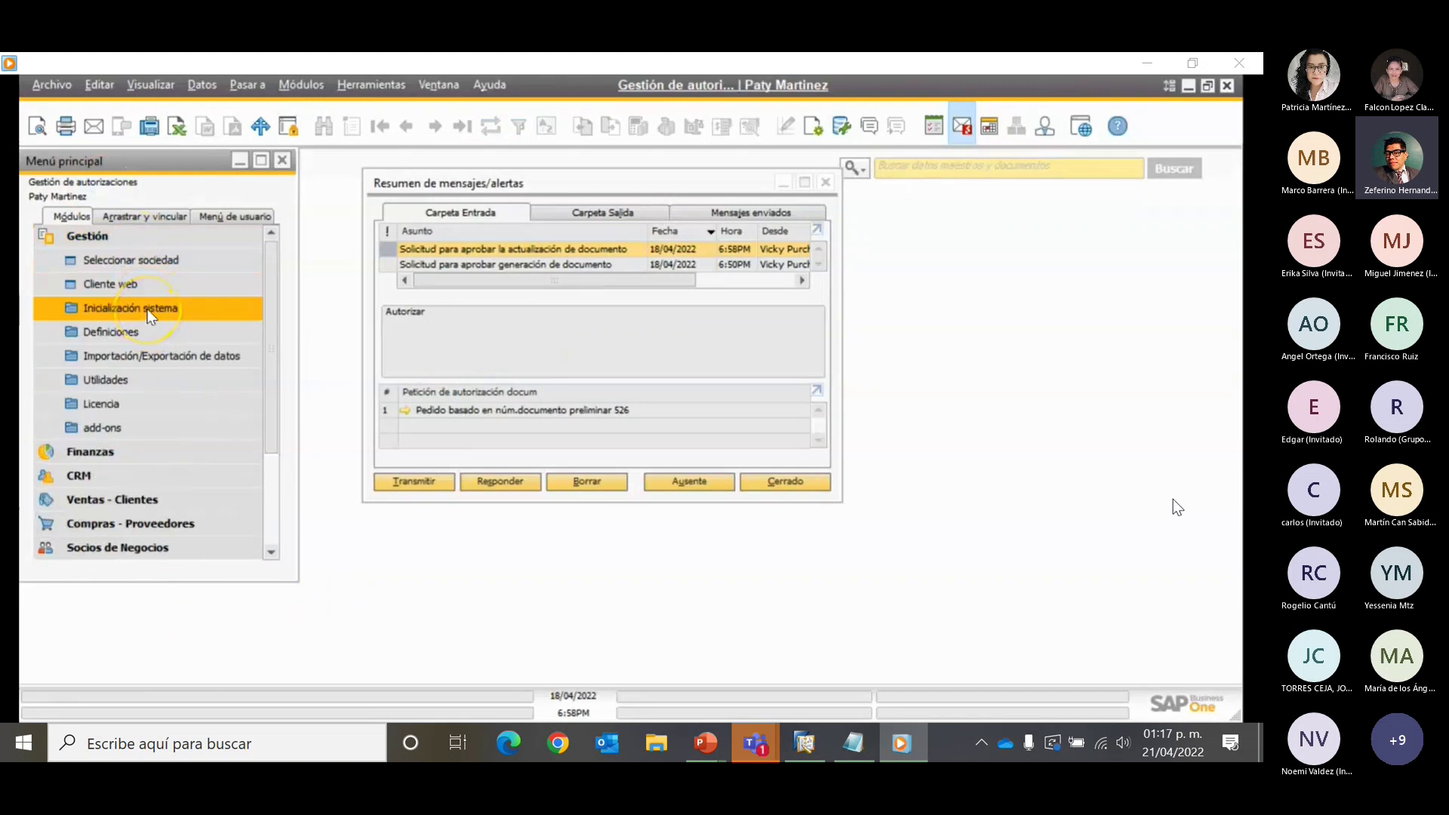
{"action": "left_click", "coordinate": [134, 241]}
{"action": "left_click", "coordinate": [289, 84]}
{"action": "mouse_move", "coordinate": [377, 121]}
{"action": "left_click", "coordinate": [568, 161]}
{"action": "mouse_move", "coordinate": [603, 249]}
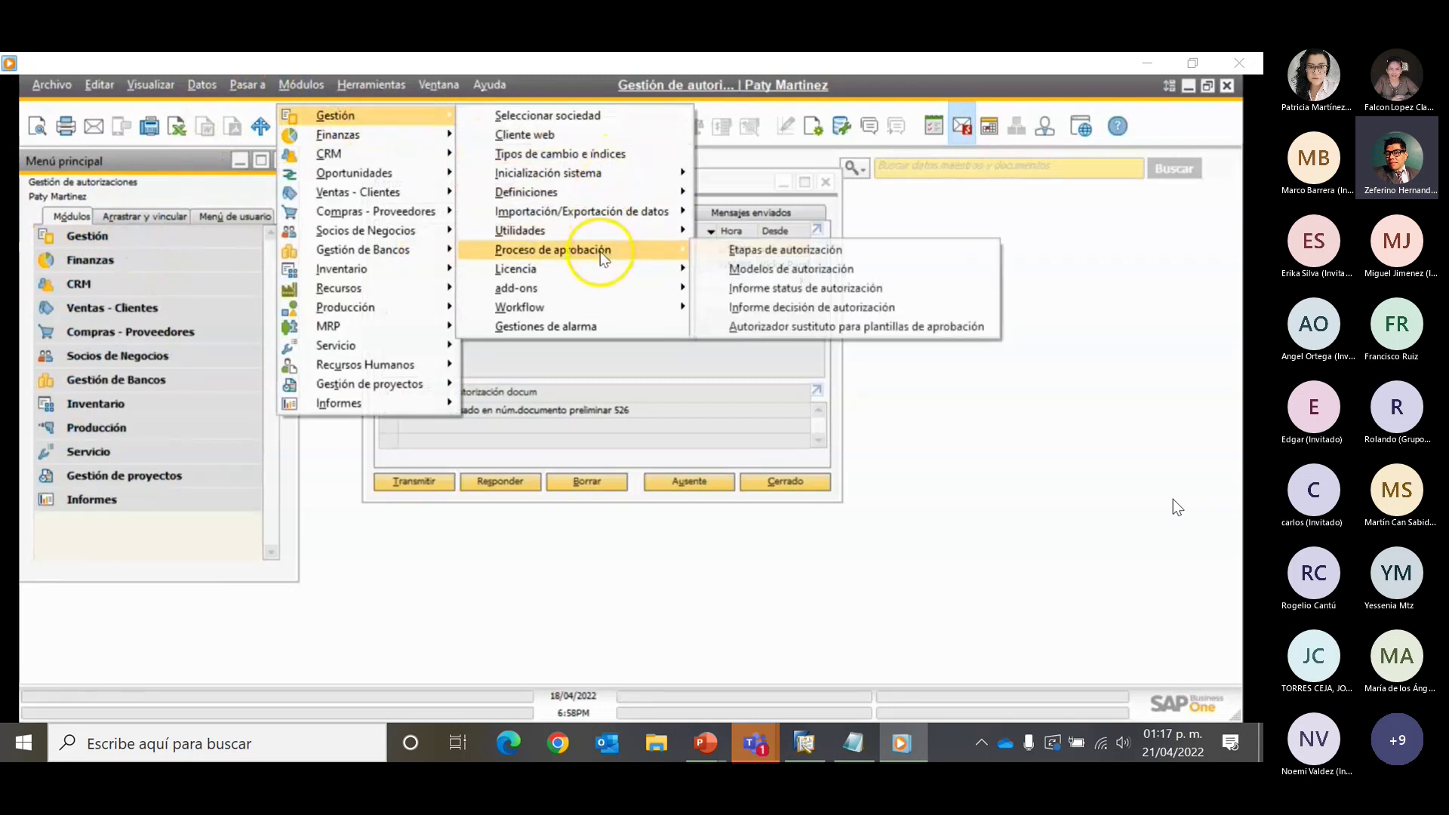
{"action": "left_click", "coordinate": [794, 266]}
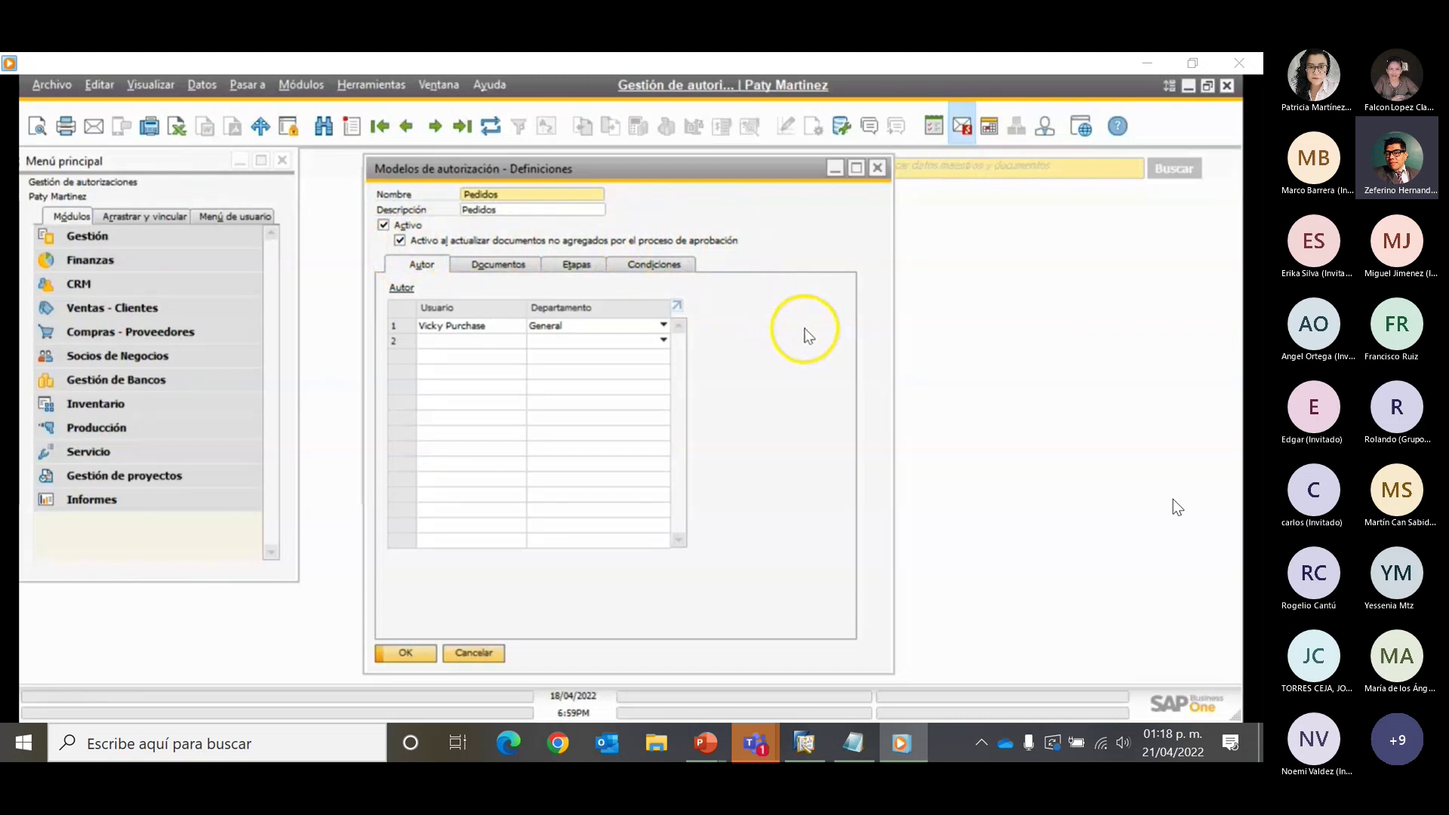
{"action": "left_click", "coordinate": [880, 175]}
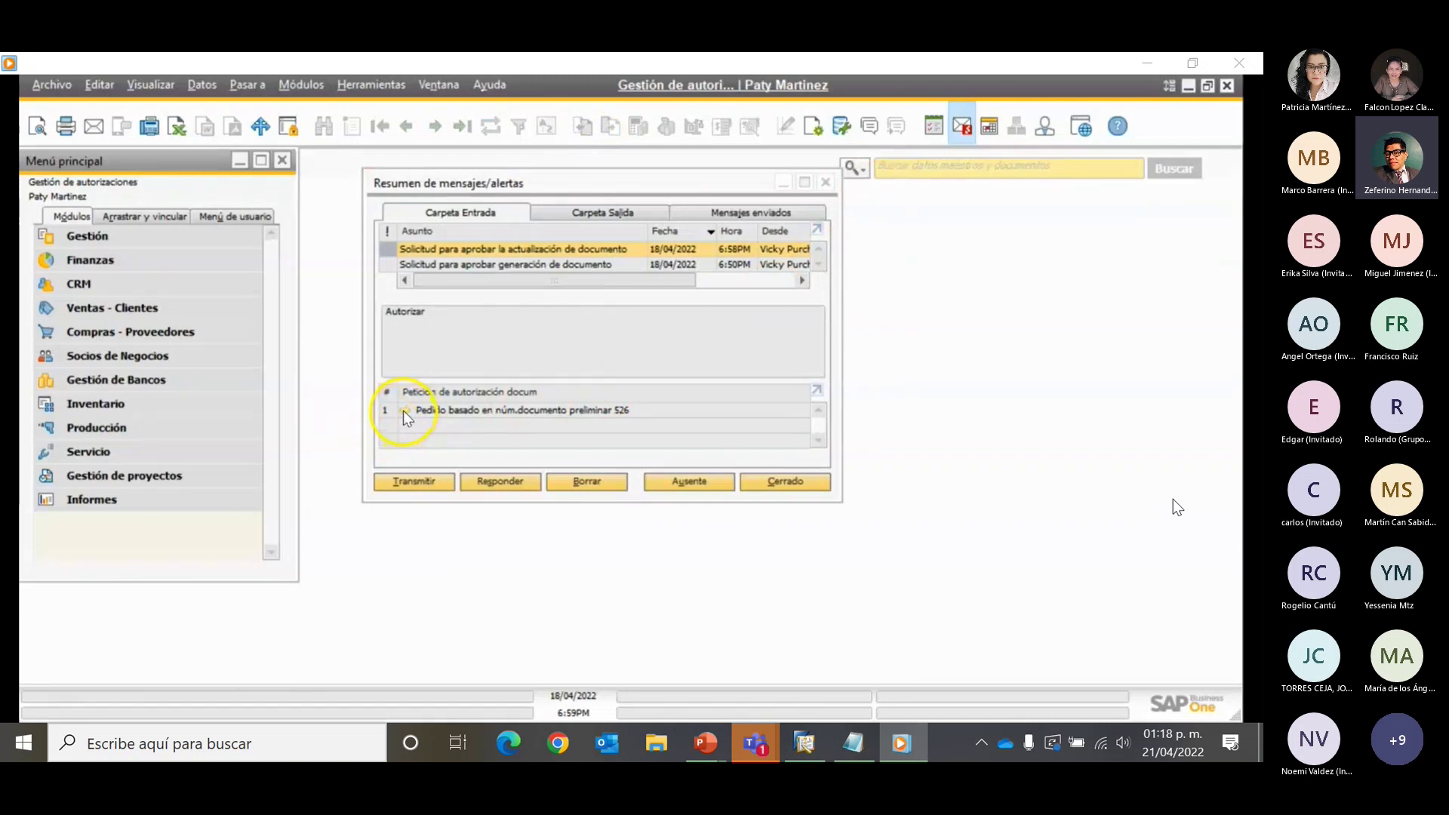
Open the update authorization request for Pedido 526, its linked draft order and the draft's Informe status de autorización
{"action": "left_click", "coordinate": [405, 410]}
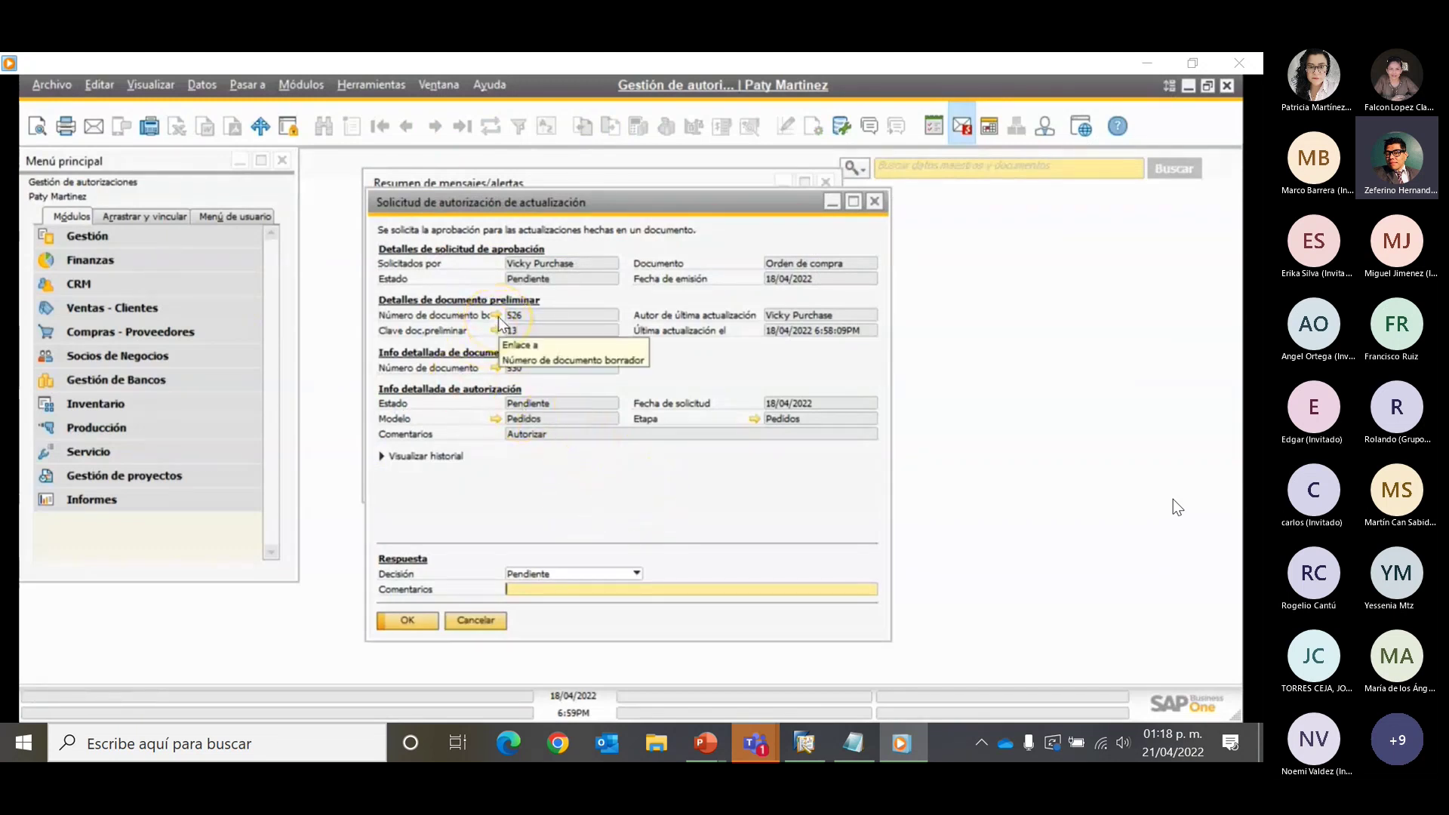
{"action": "left_click", "coordinate": [497, 316]}
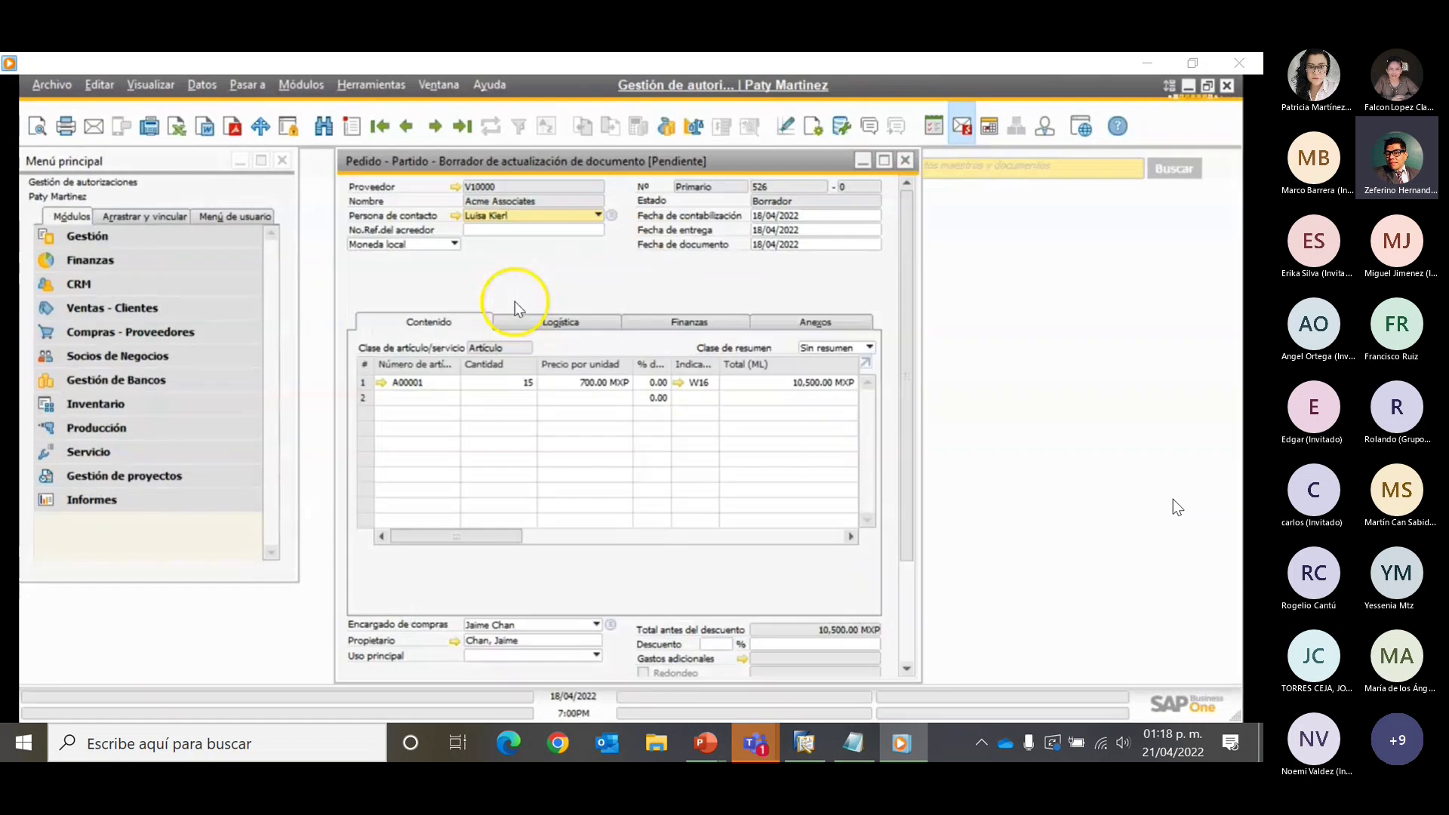
{"action": "right_click", "coordinate": [567, 275]}
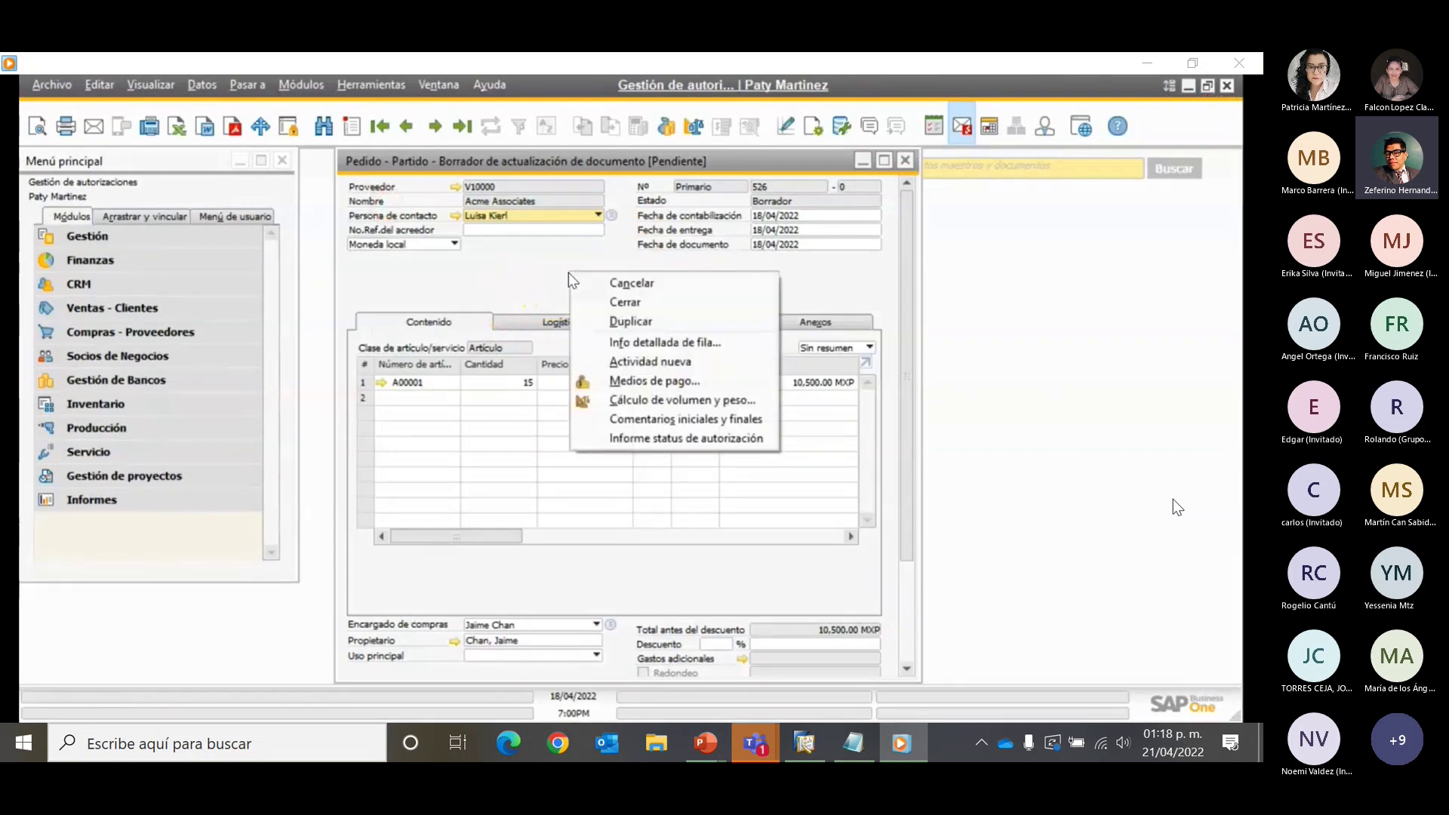
{"action": "left_click", "coordinate": [692, 439]}
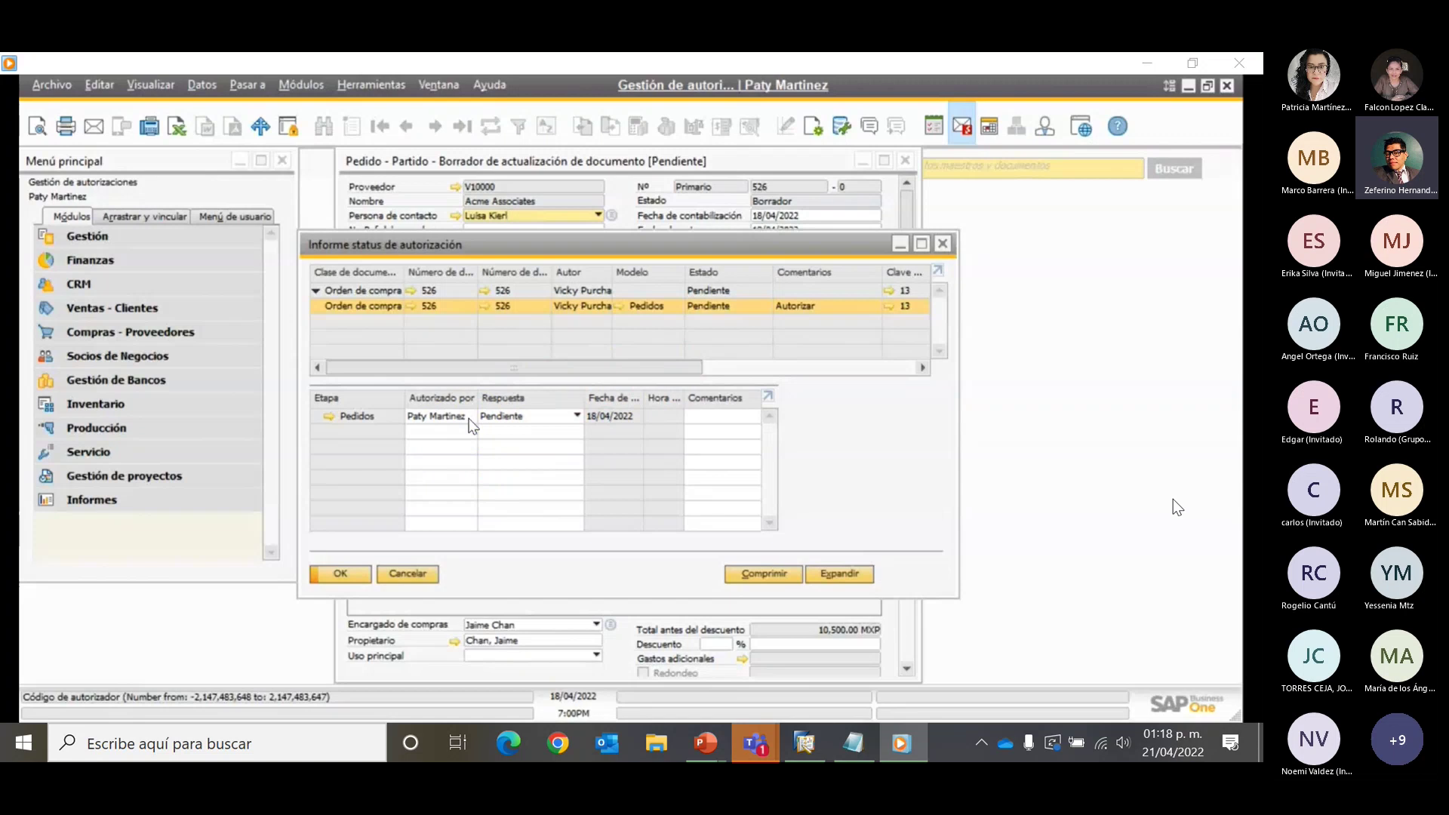
Set the Pedidos stage's Respuesta to Autorizado, update it, and close the status report, draft order and authorization request
{"action": "left_click", "coordinate": [573, 415]}
{"action": "left_click", "coordinate": [534, 451]}
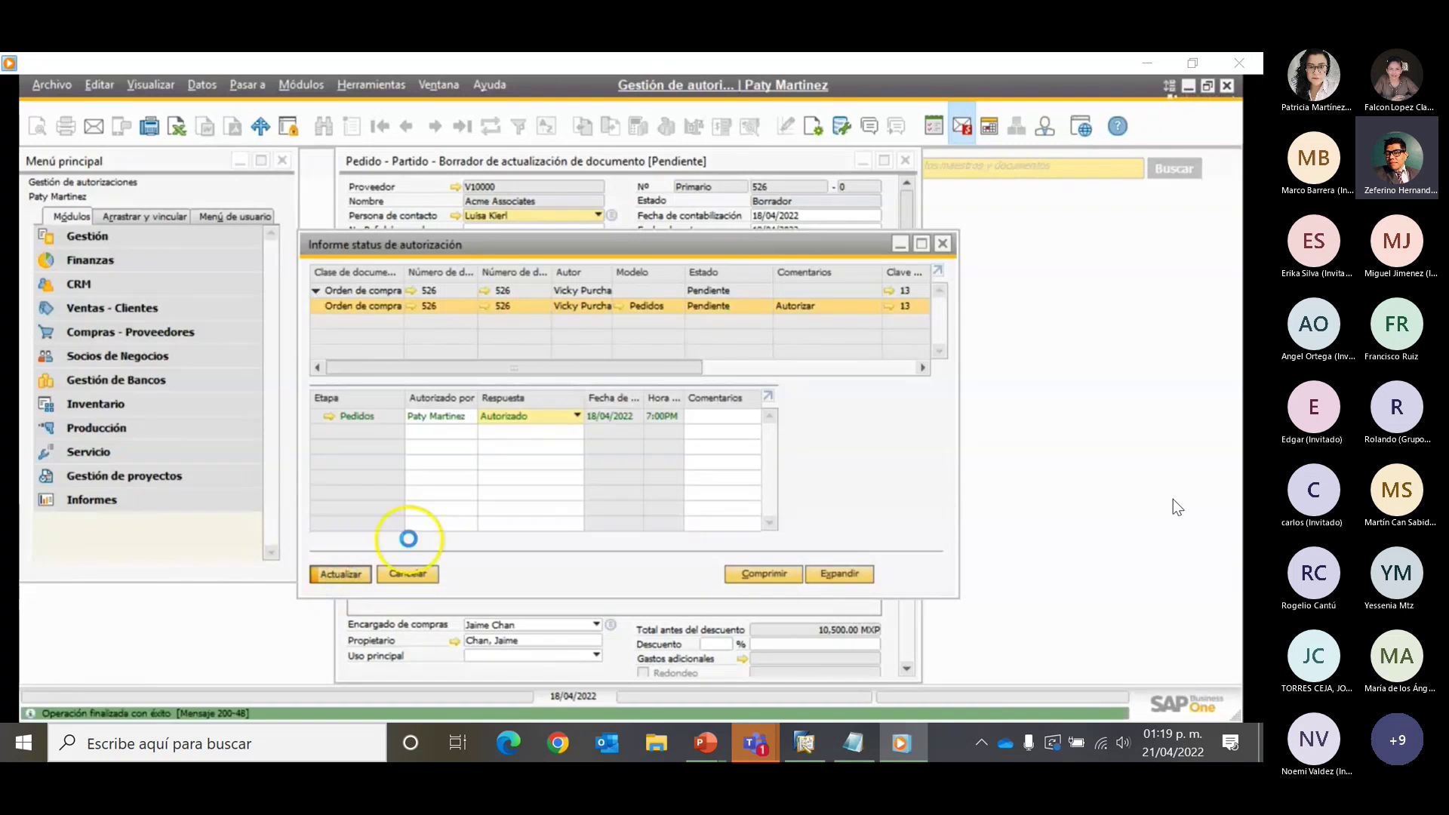
{"action": "left_click", "coordinate": [536, 577]}
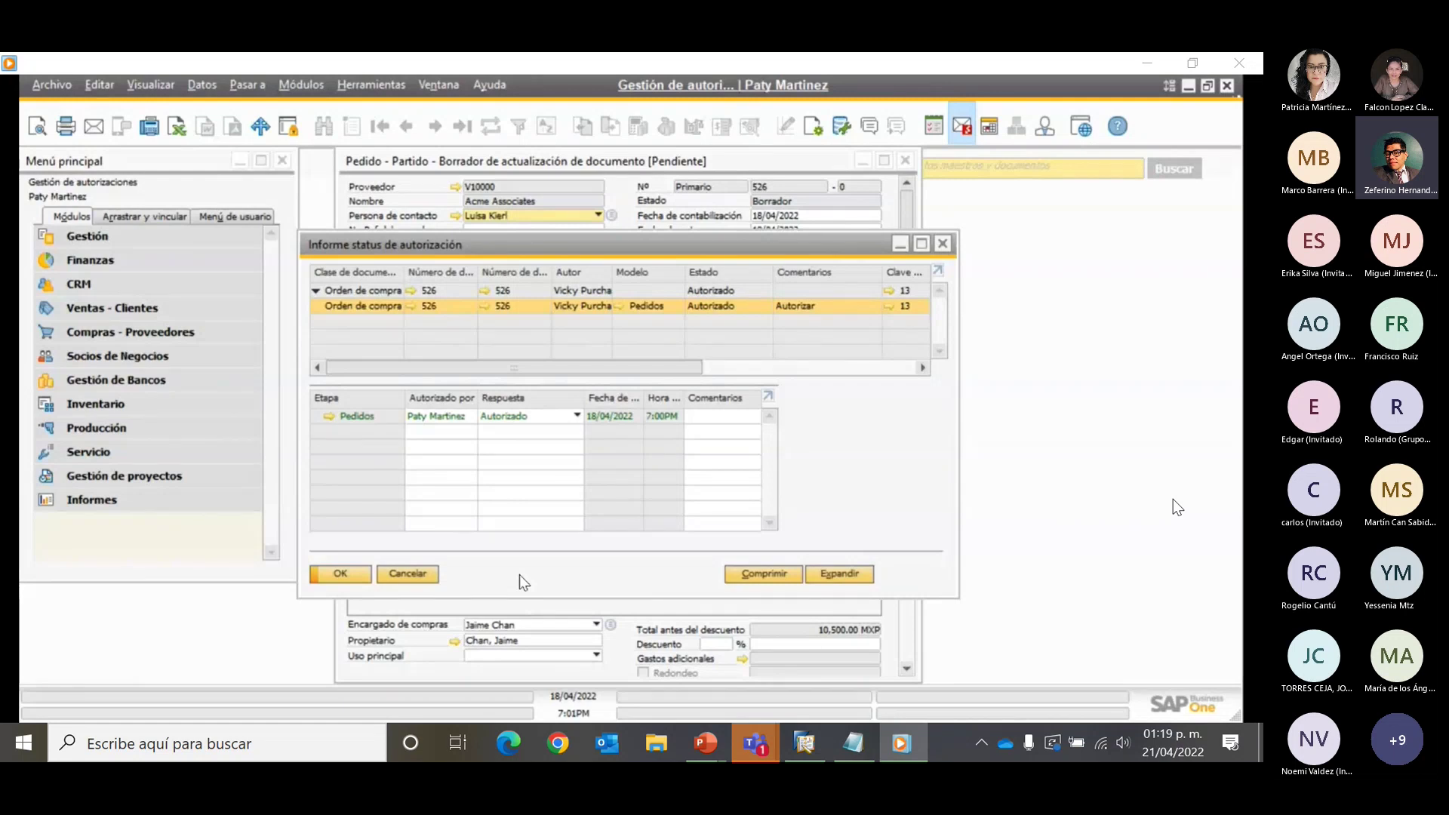
{"action": "left_click", "coordinate": [413, 577]}
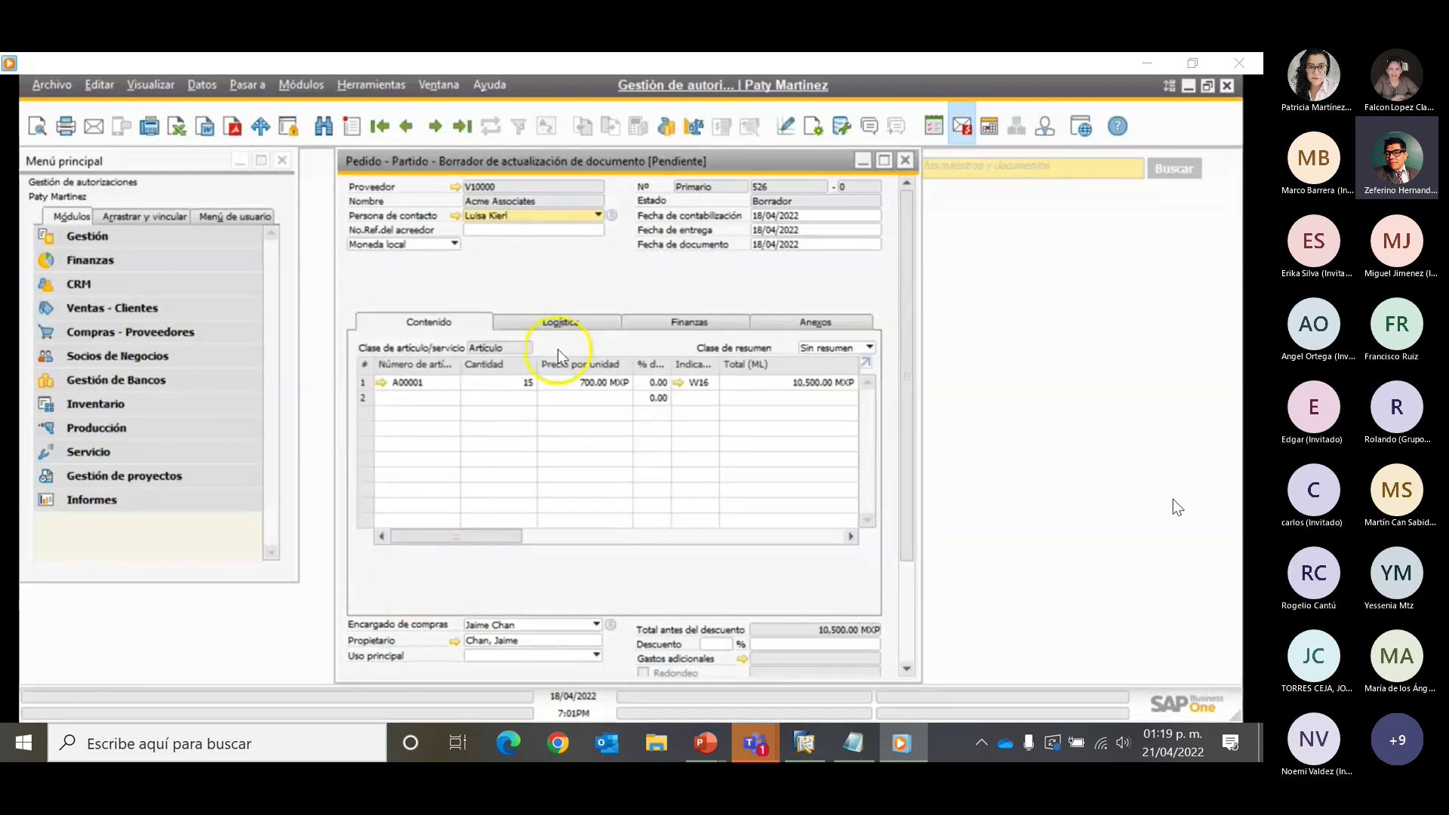
{"action": "left_click", "coordinate": [906, 160]}
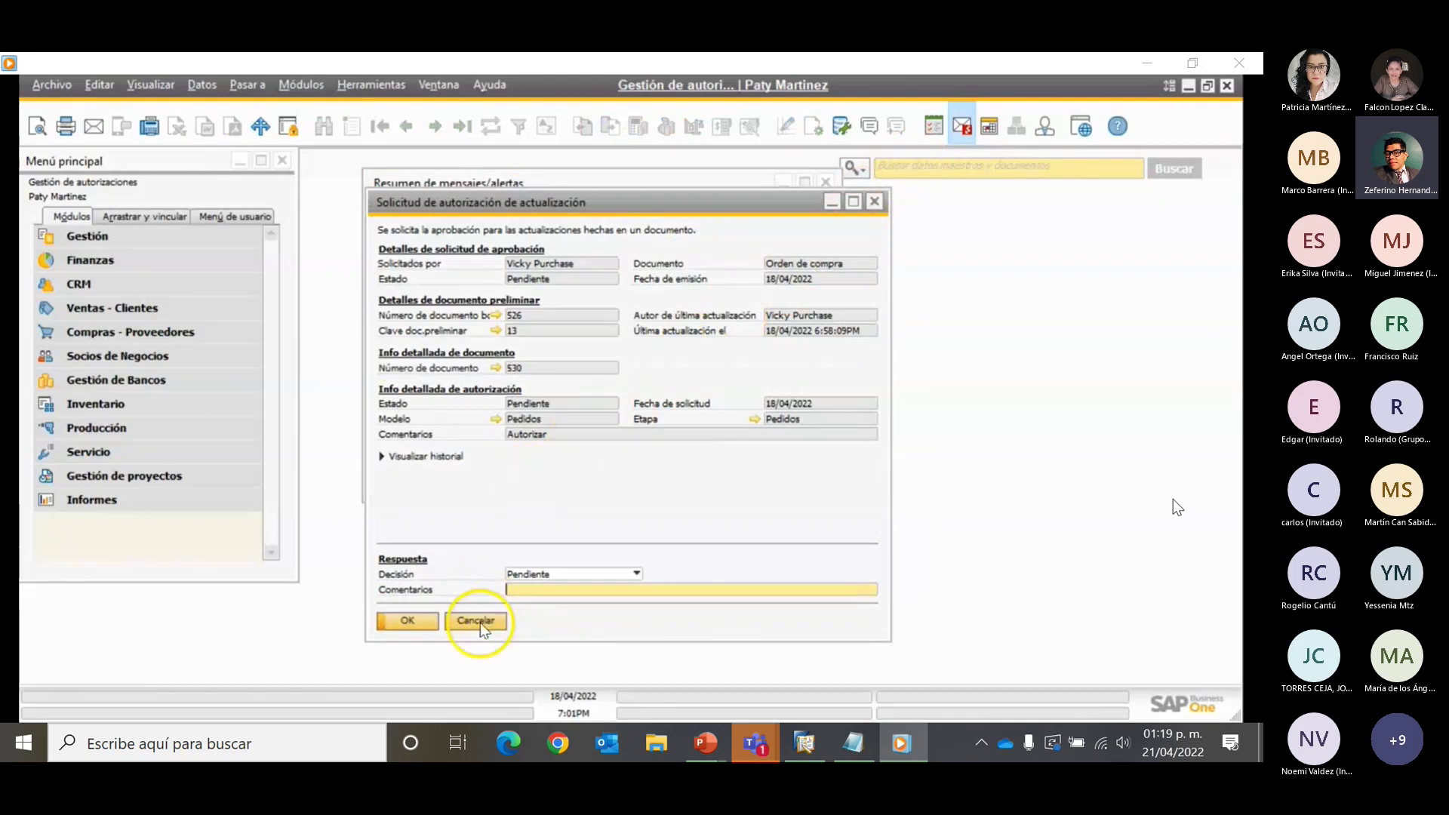
{"action": "left_click", "coordinate": [477, 621]}
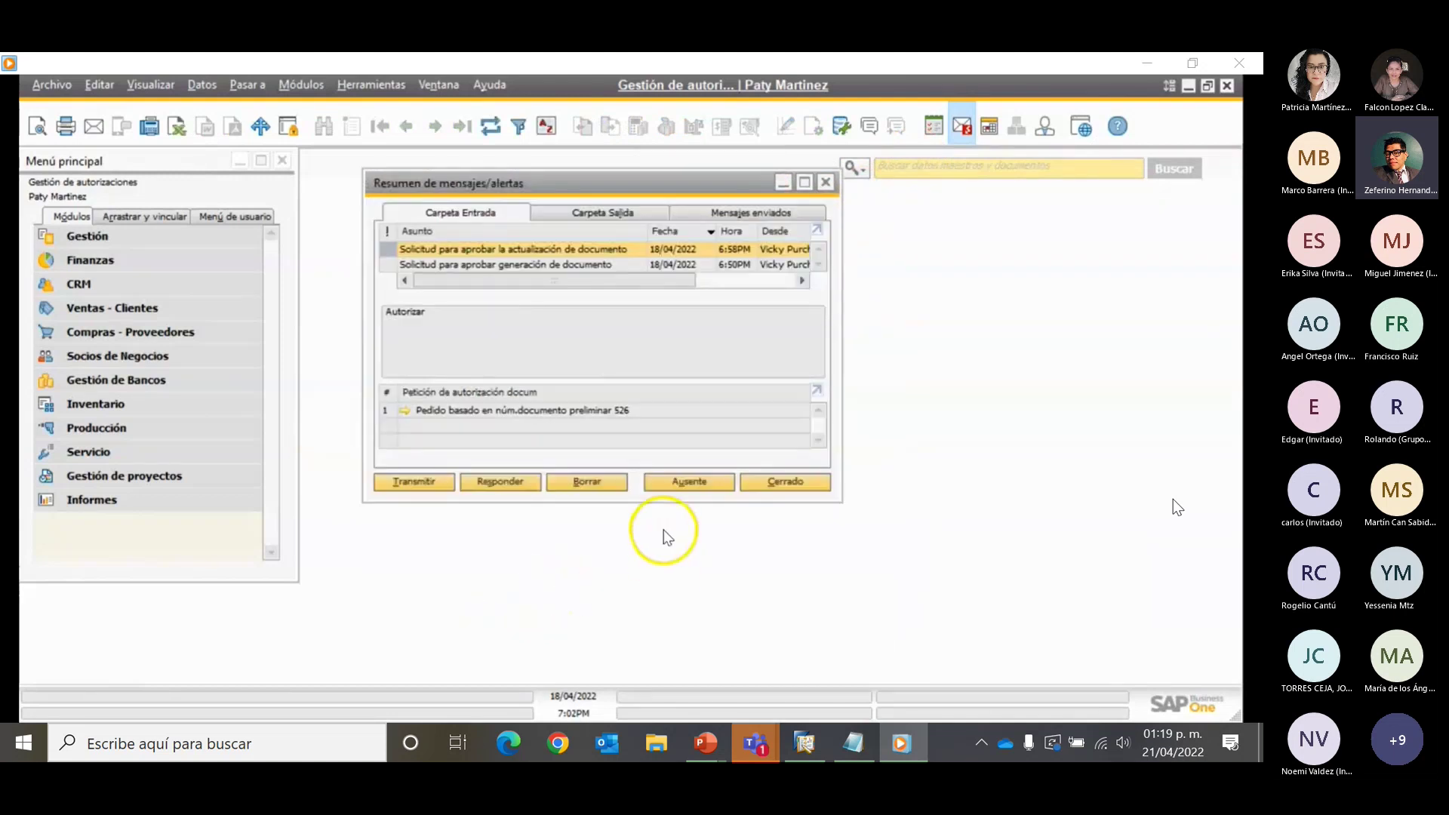
{"action": "left_click", "coordinate": [802, 492]}
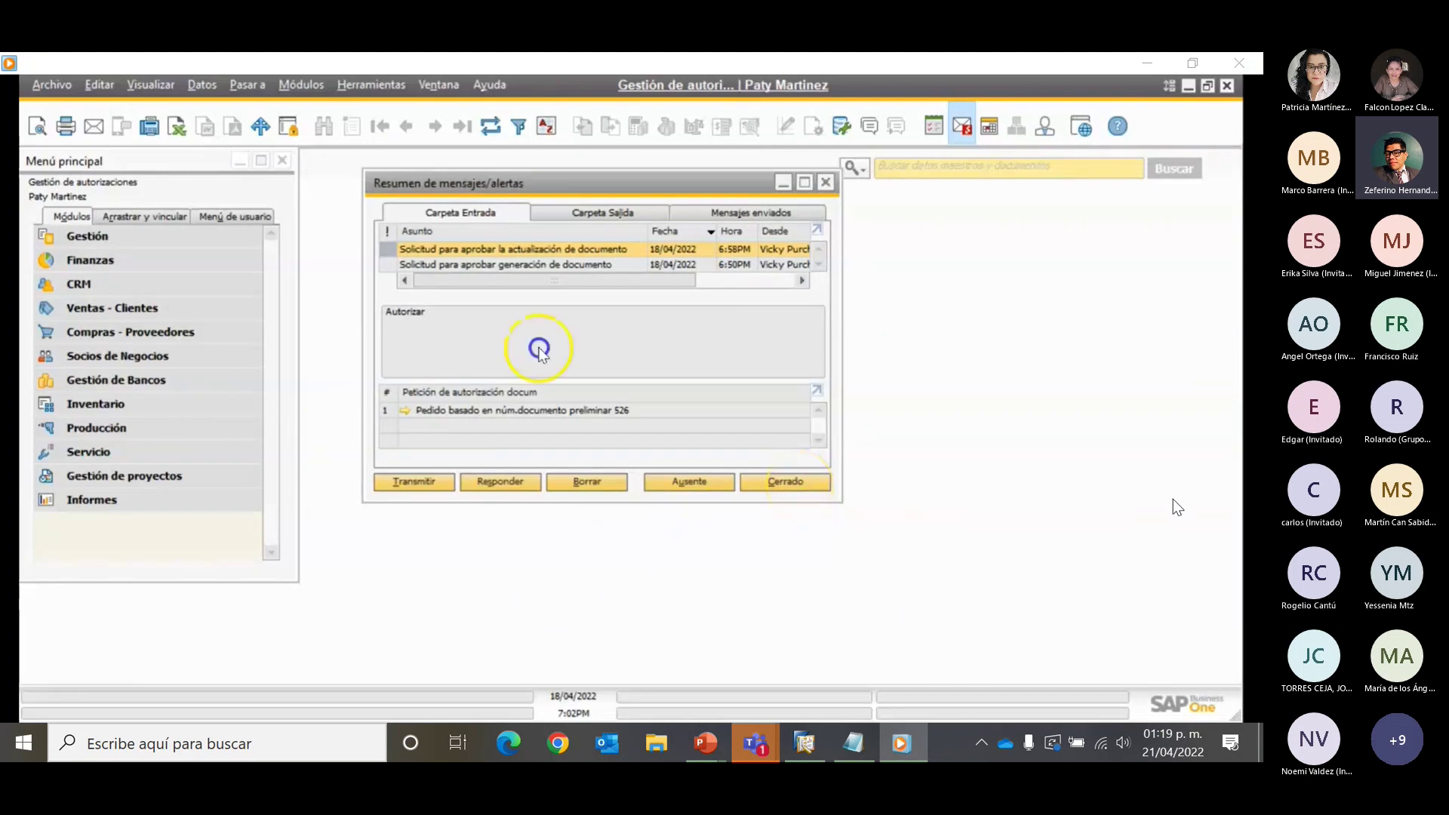
{"action": "left_click", "coordinate": [436, 427]}
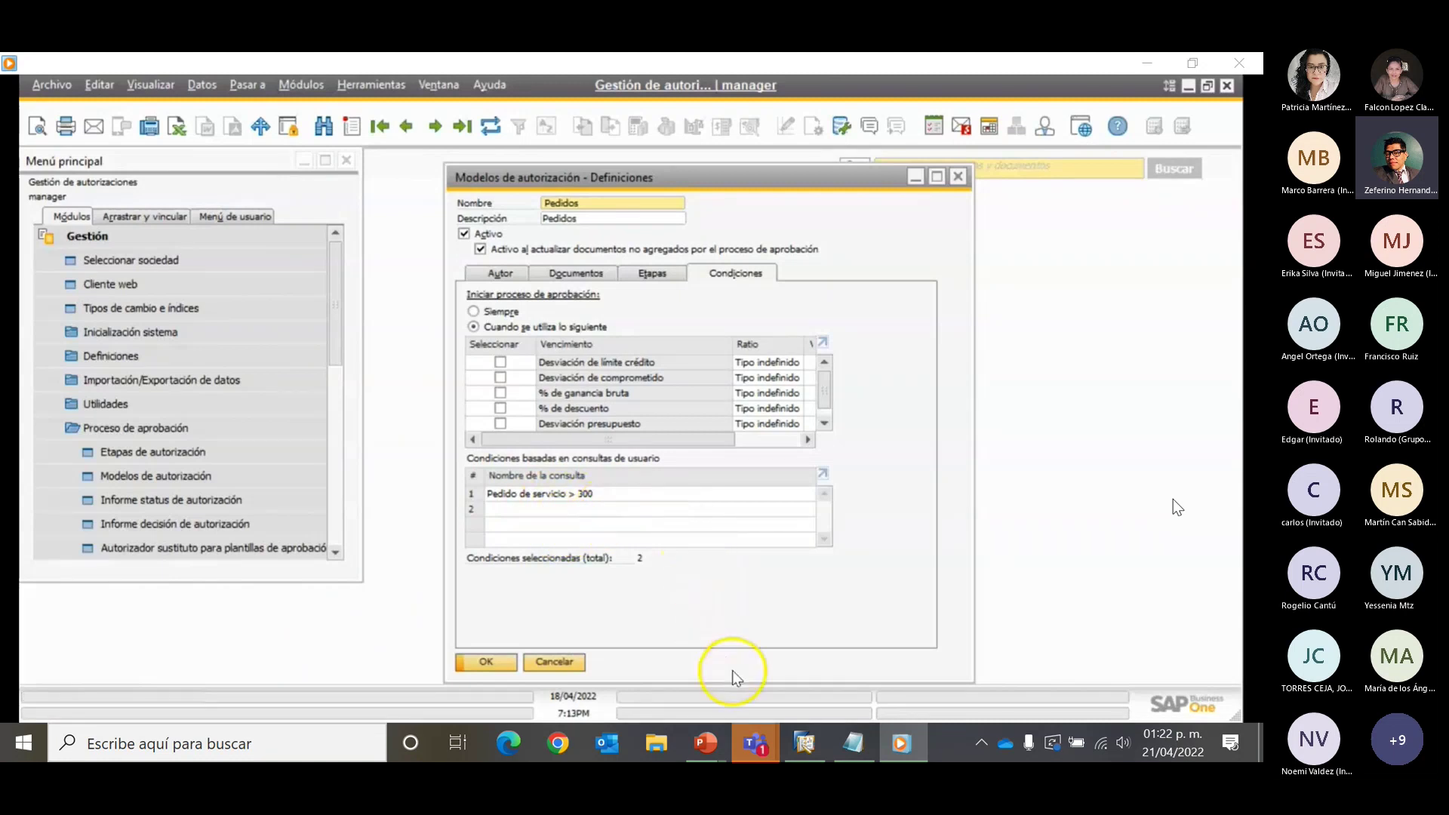
Switch to the purchaser's session, open a new purchase Pedido and select Acme Associates as its Proveedor
{"action": "mouse_move", "coordinate": [805, 743]}
{"action": "left_click", "coordinate": [663, 659]}
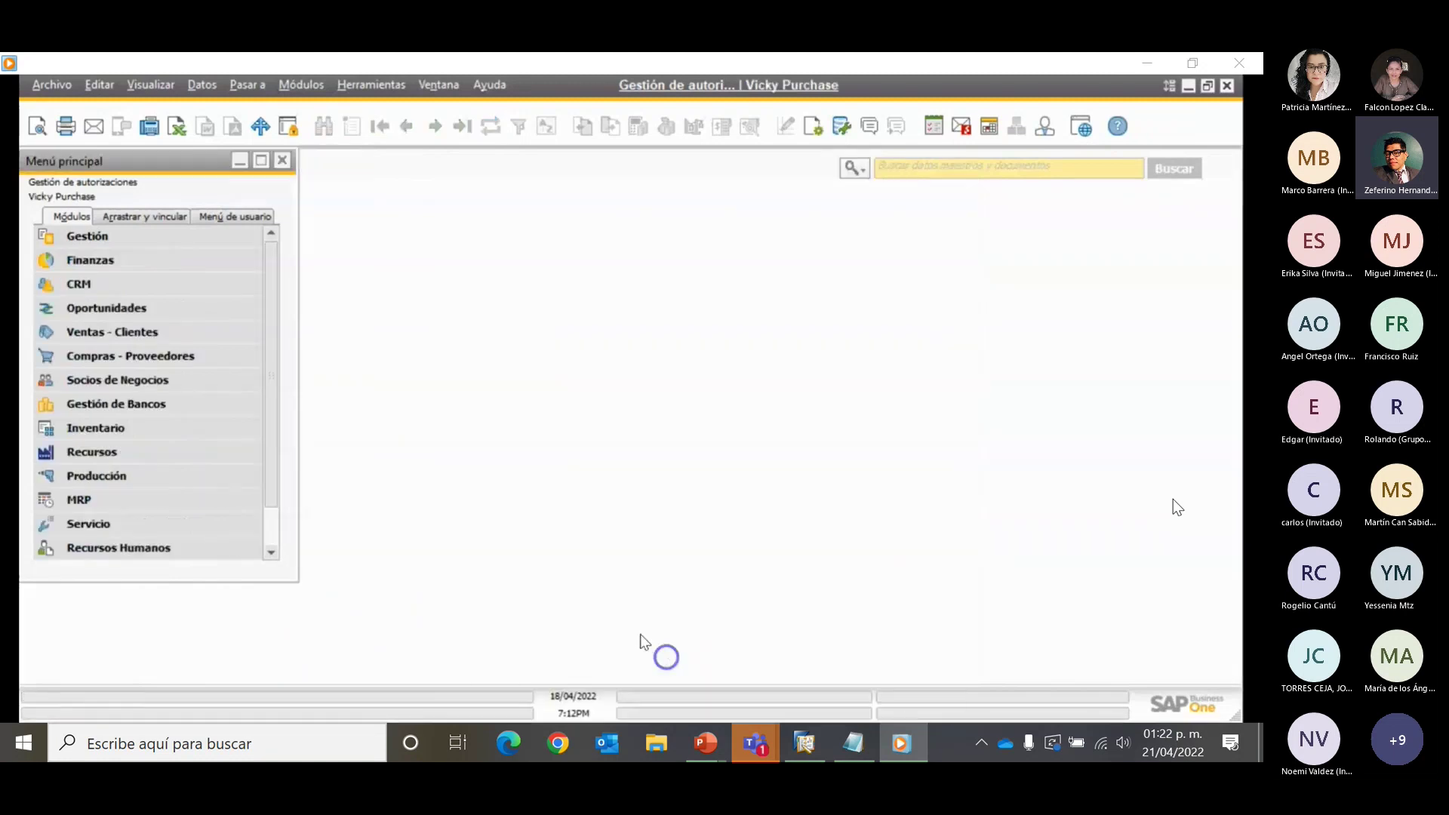
{"action": "left_click", "coordinate": [124, 358]}
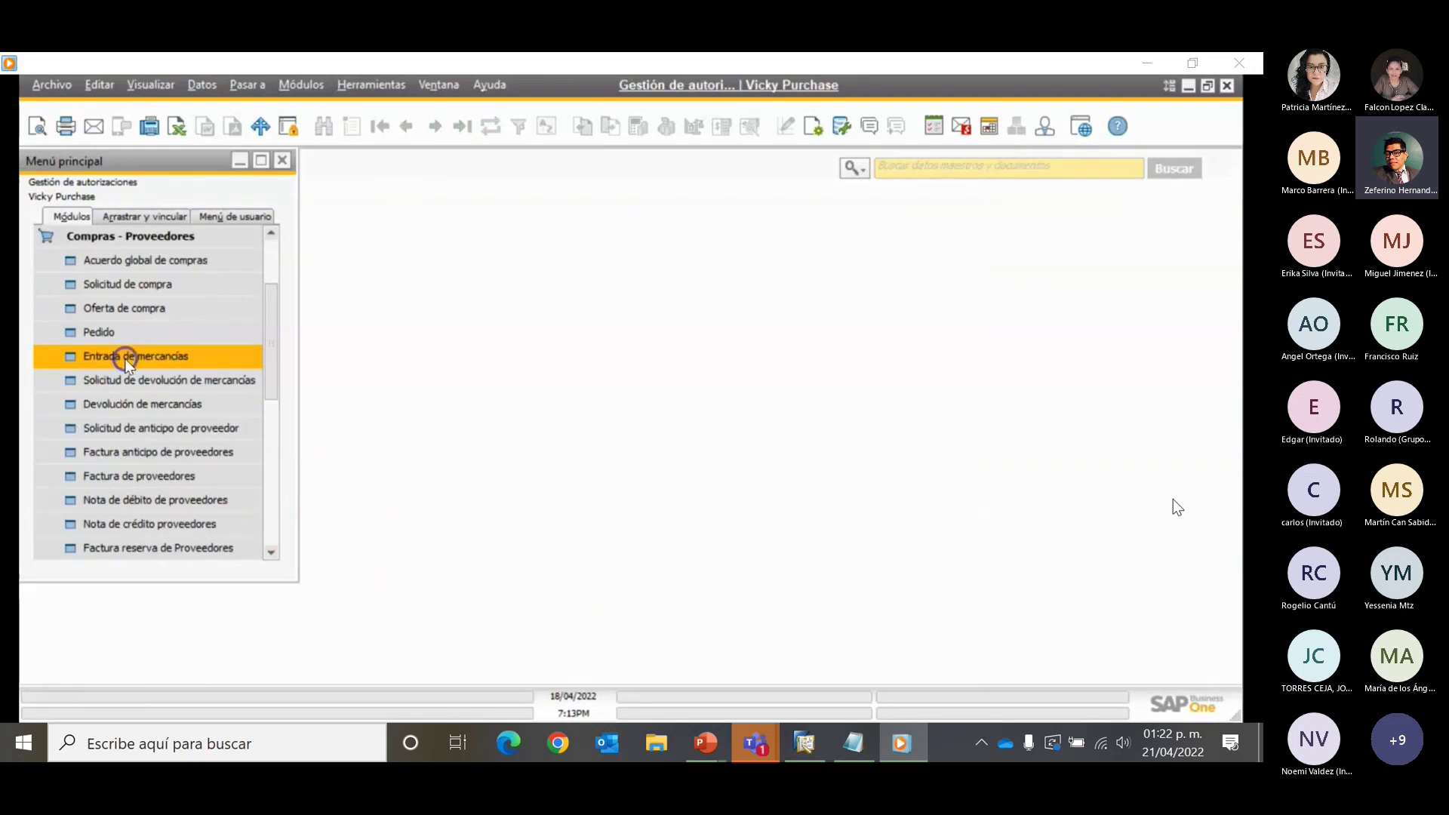
{"action": "left_click", "coordinate": [130, 336]}
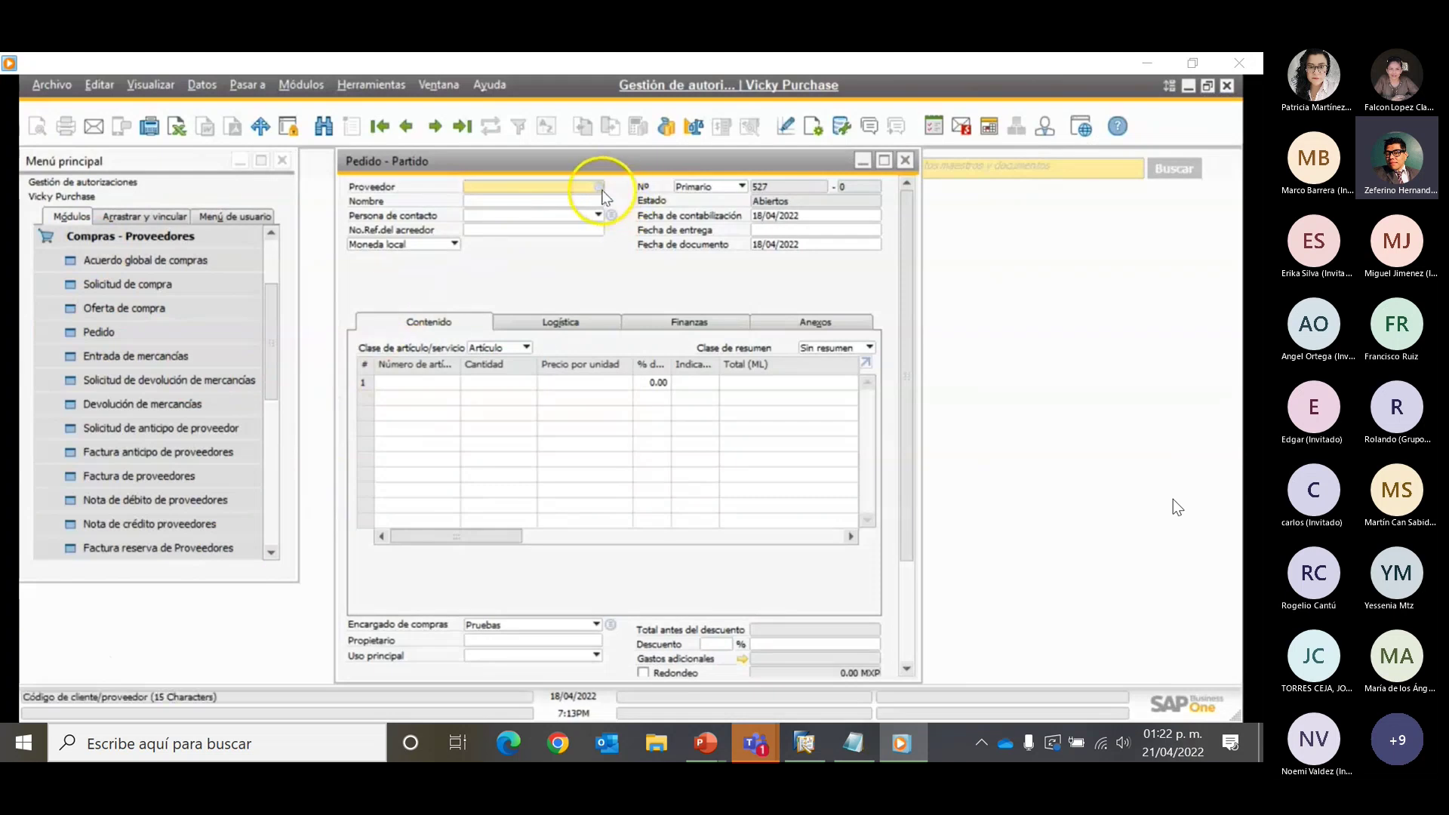
{"action": "left_click", "coordinate": [598, 189]}
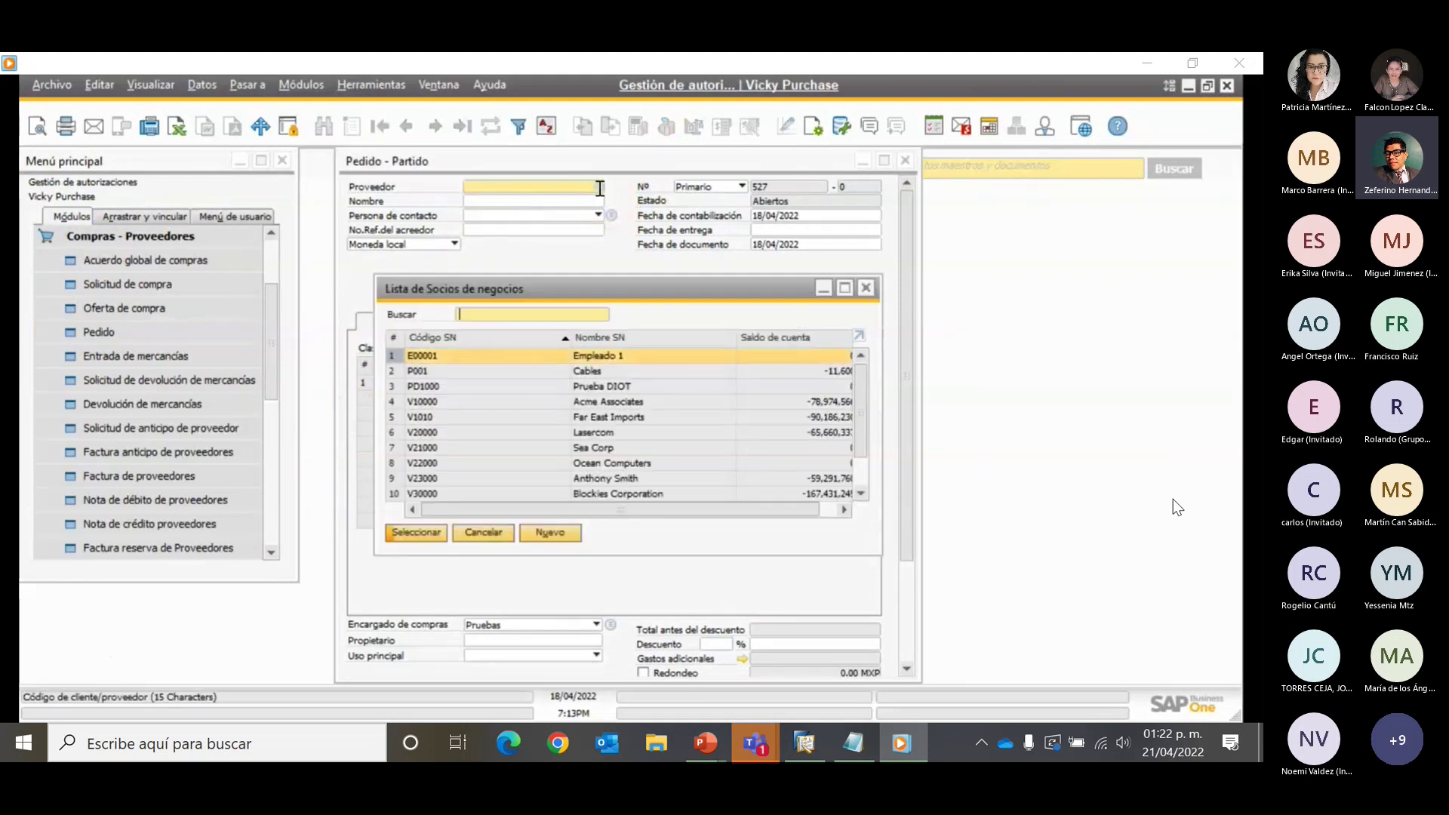
{"action": "left_click", "coordinate": [590, 401]}
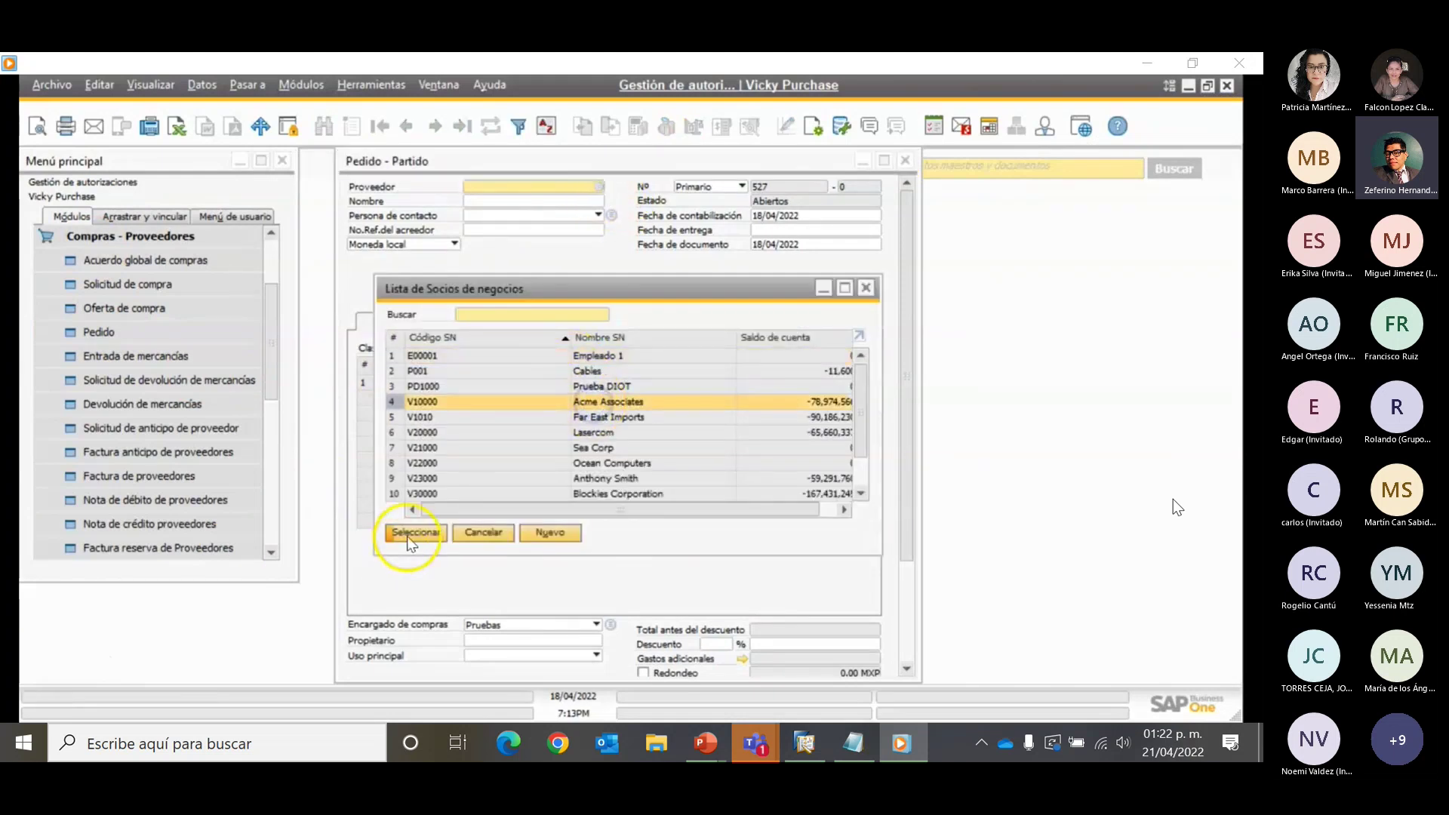
{"action": "left_click", "coordinate": [410, 533]}
{"action": "left_click", "coordinate": [414, 540]}
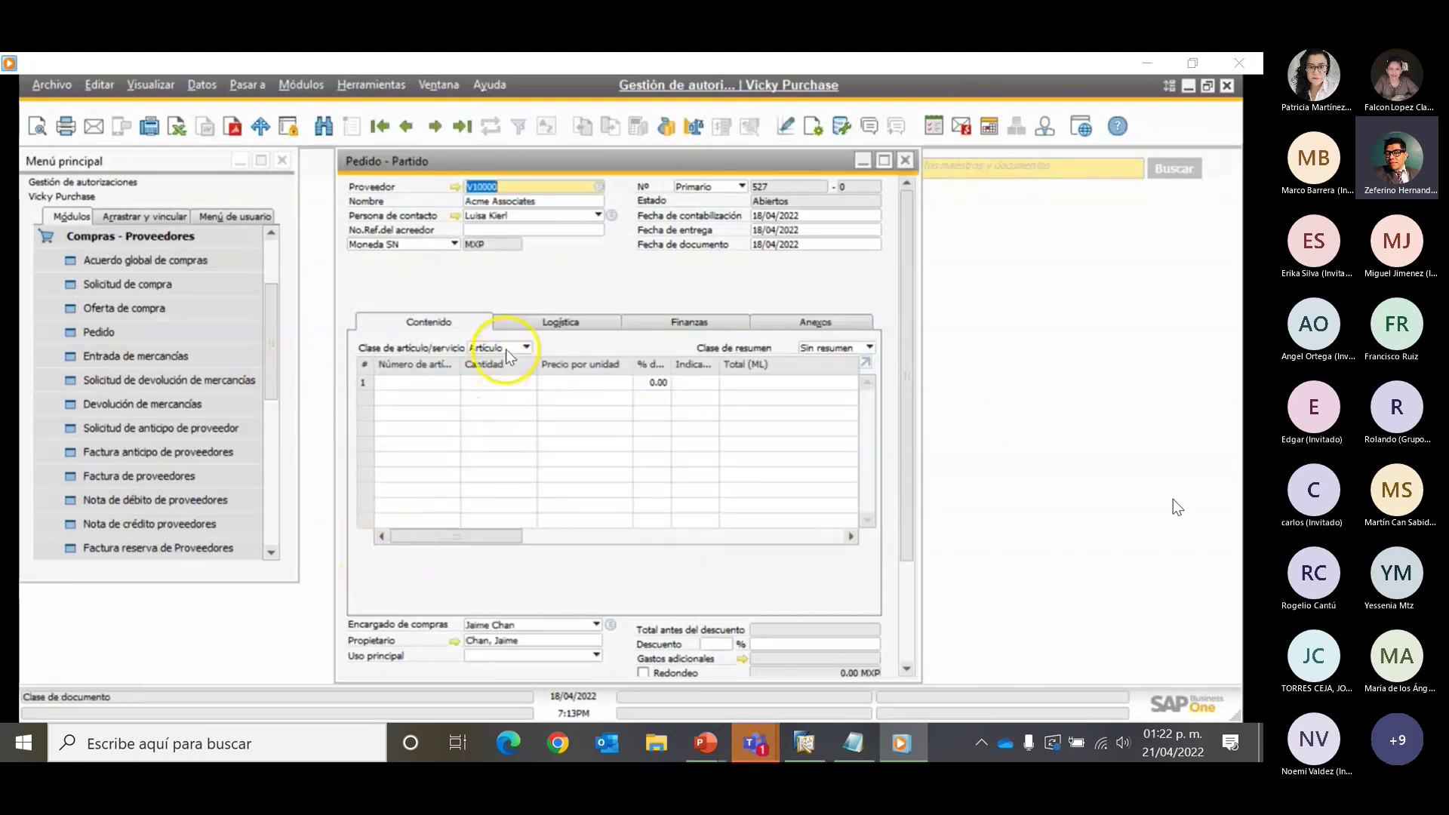
Set the order's class to Servicio and enter a line described as Pago de servicio with the Caja ledger account
{"action": "left_click", "coordinate": [509, 347]}
{"action": "left_click", "coordinate": [498, 378]}
{"action": "left_click", "coordinate": [465, 382]}
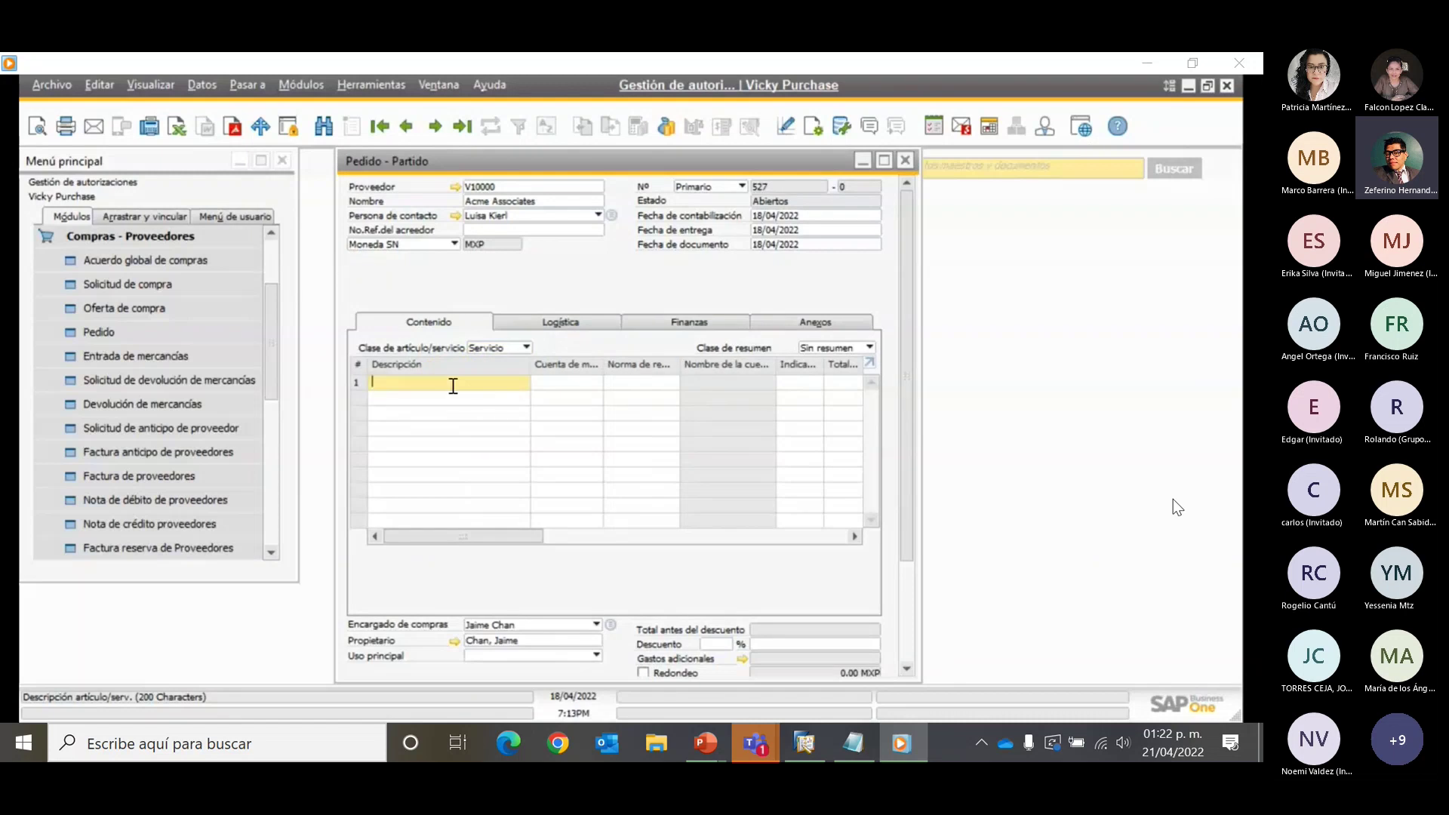
{"action": "type", "text": "Pago de ser"}
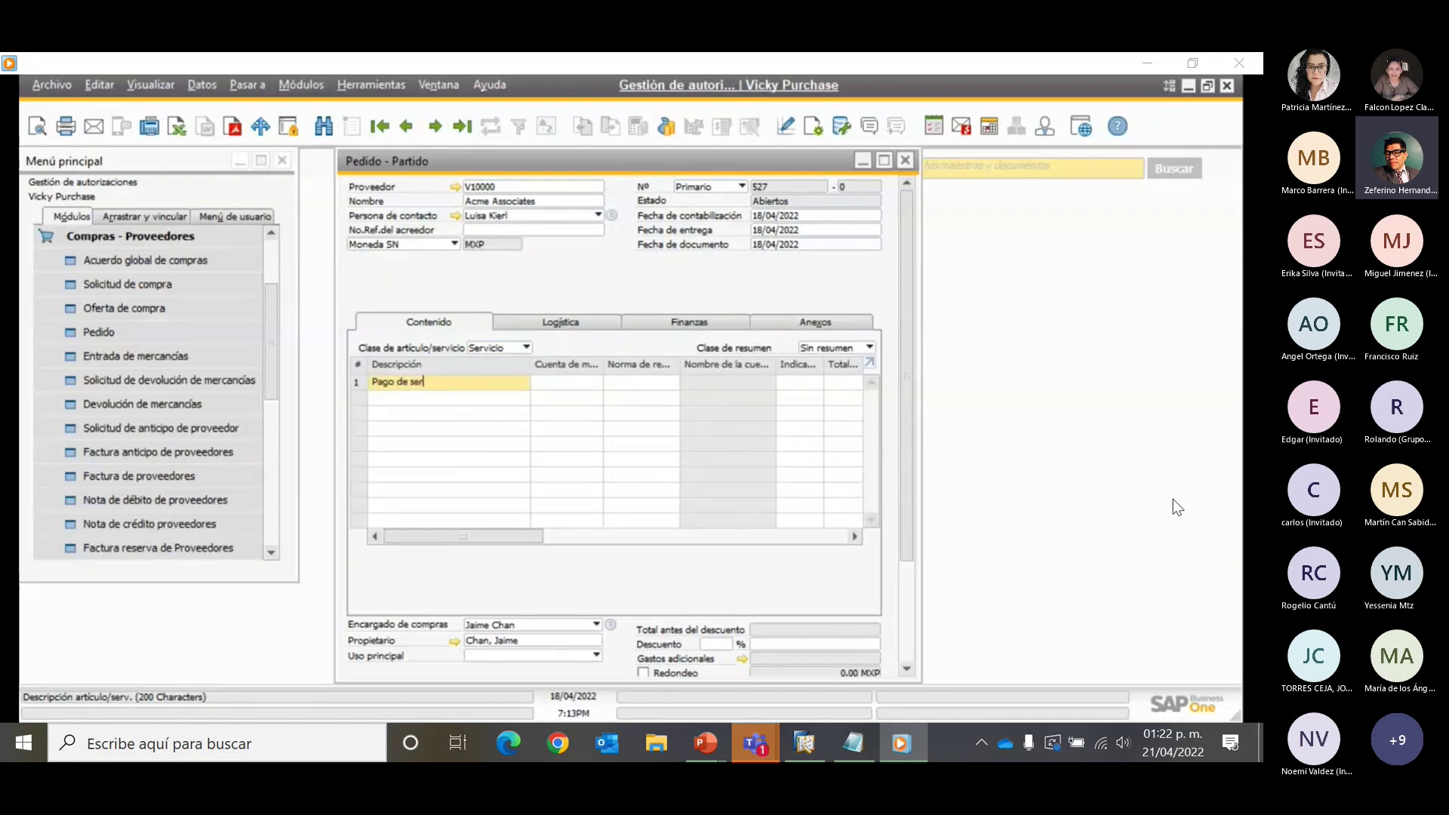
{"action": "type", "text": "vicio"}
{"action": "left_click", "coordinate": [536, 383]}
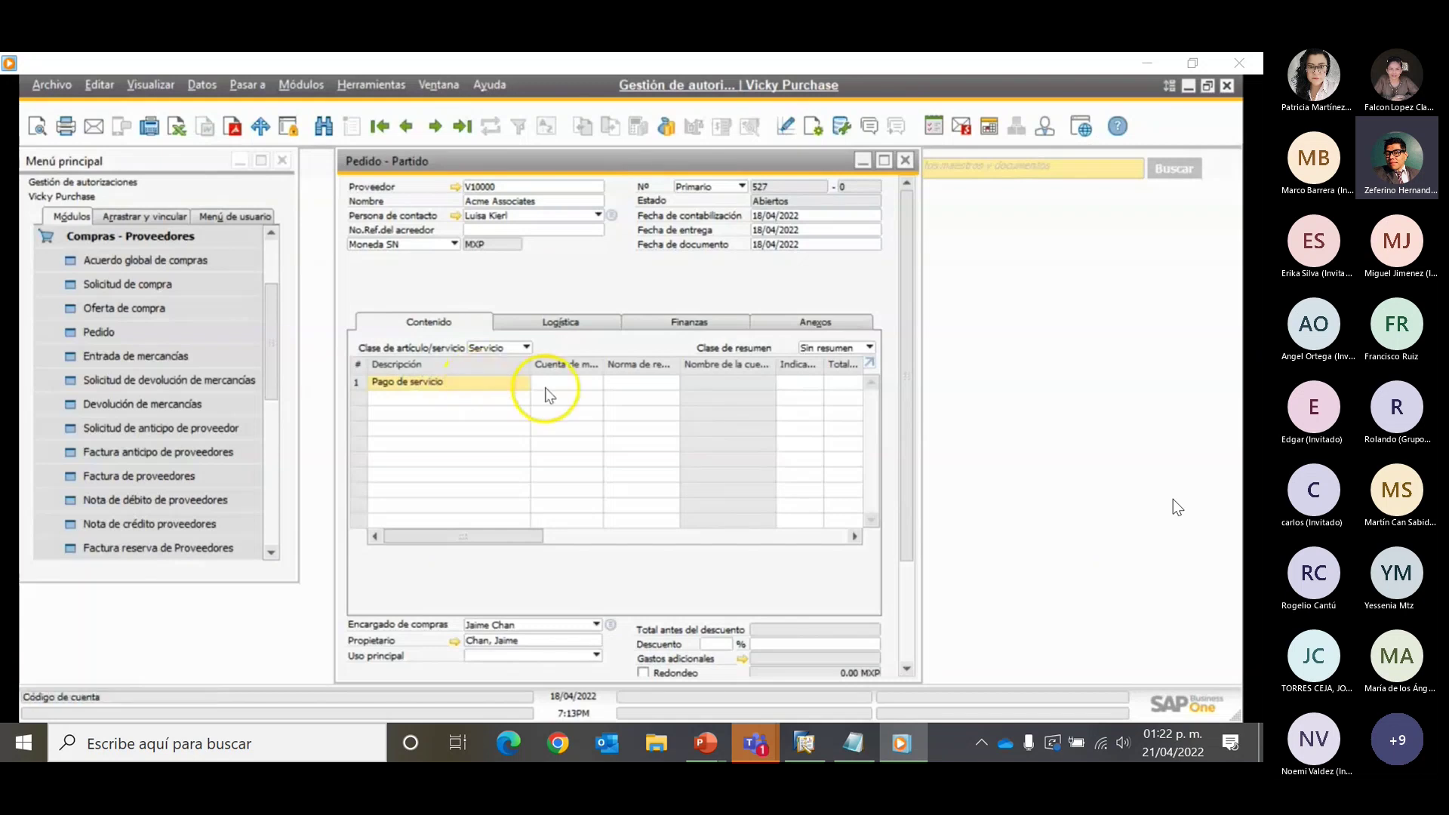
{"action": "left_click", "coordinate": [595, 384]}
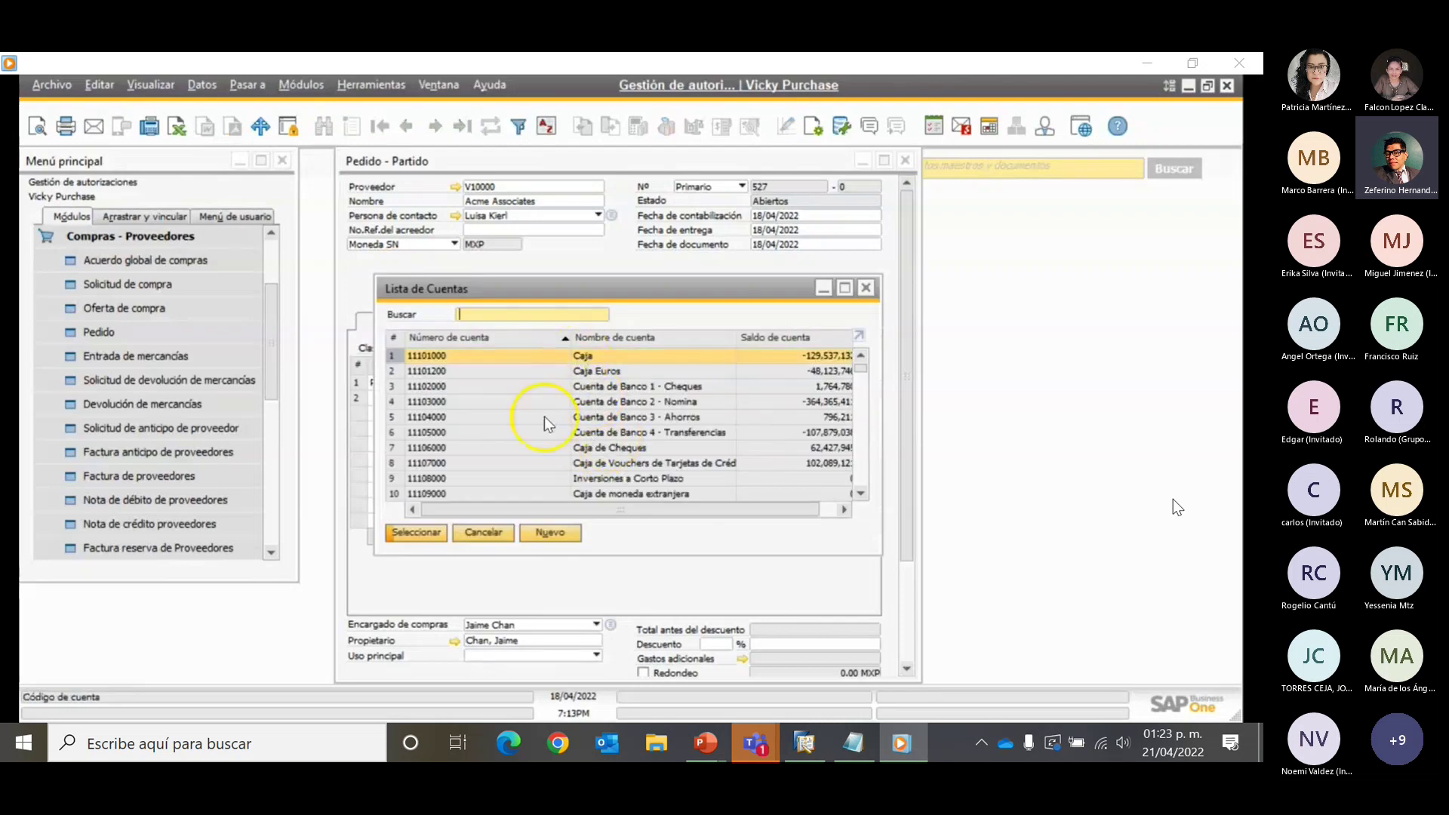
{"action": "left_click", "coordinate": [418, 532]}
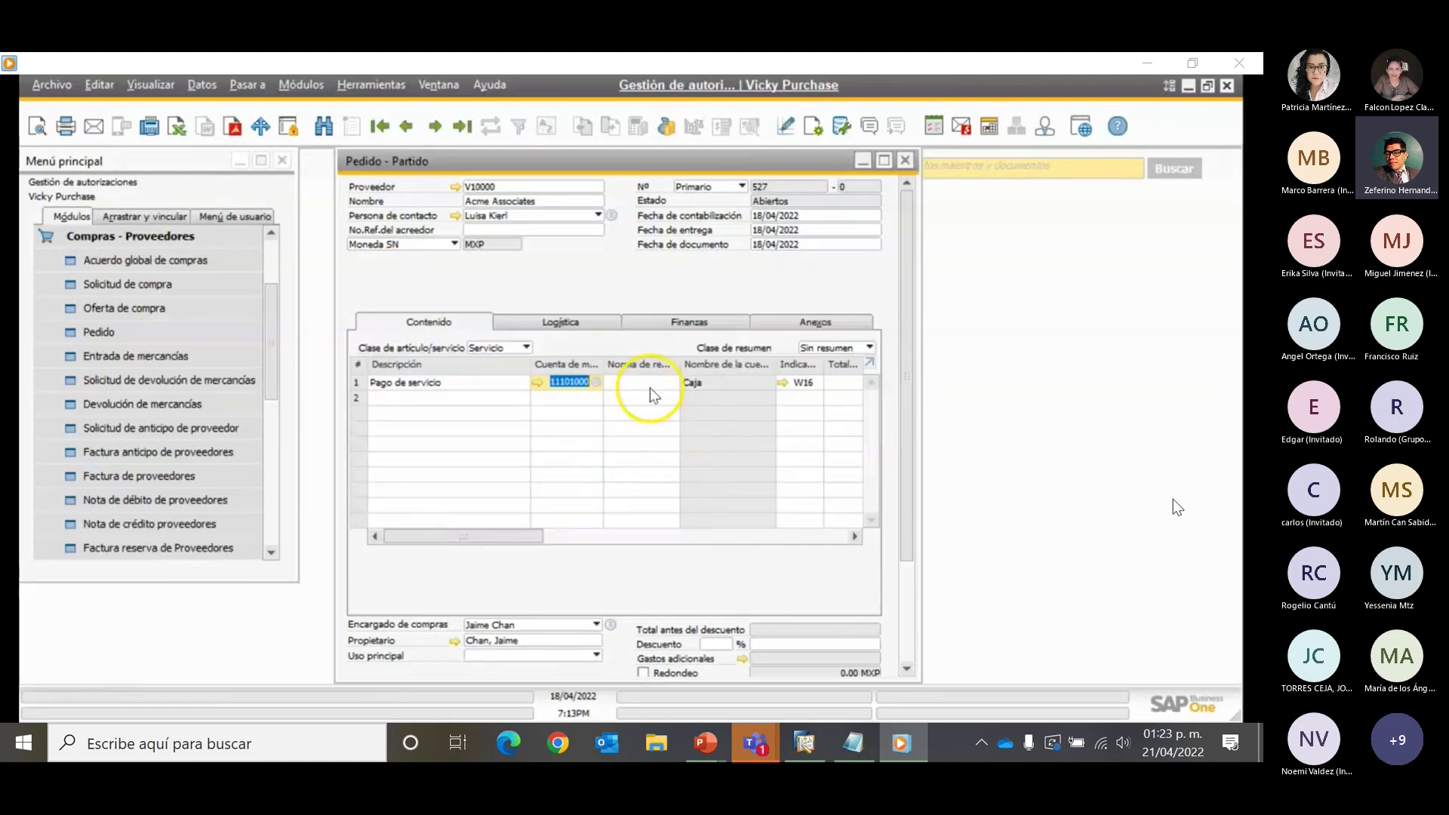
Set the service line's Total (ML) to 300
{"action": "left_click", "coordinate": [348, 383]}
{"action": "left_click_drag", "start_coordinate": [521, 536], "coordinate": [551, 537]}
{"action": "left_click", "coordinate": [758, 392]}
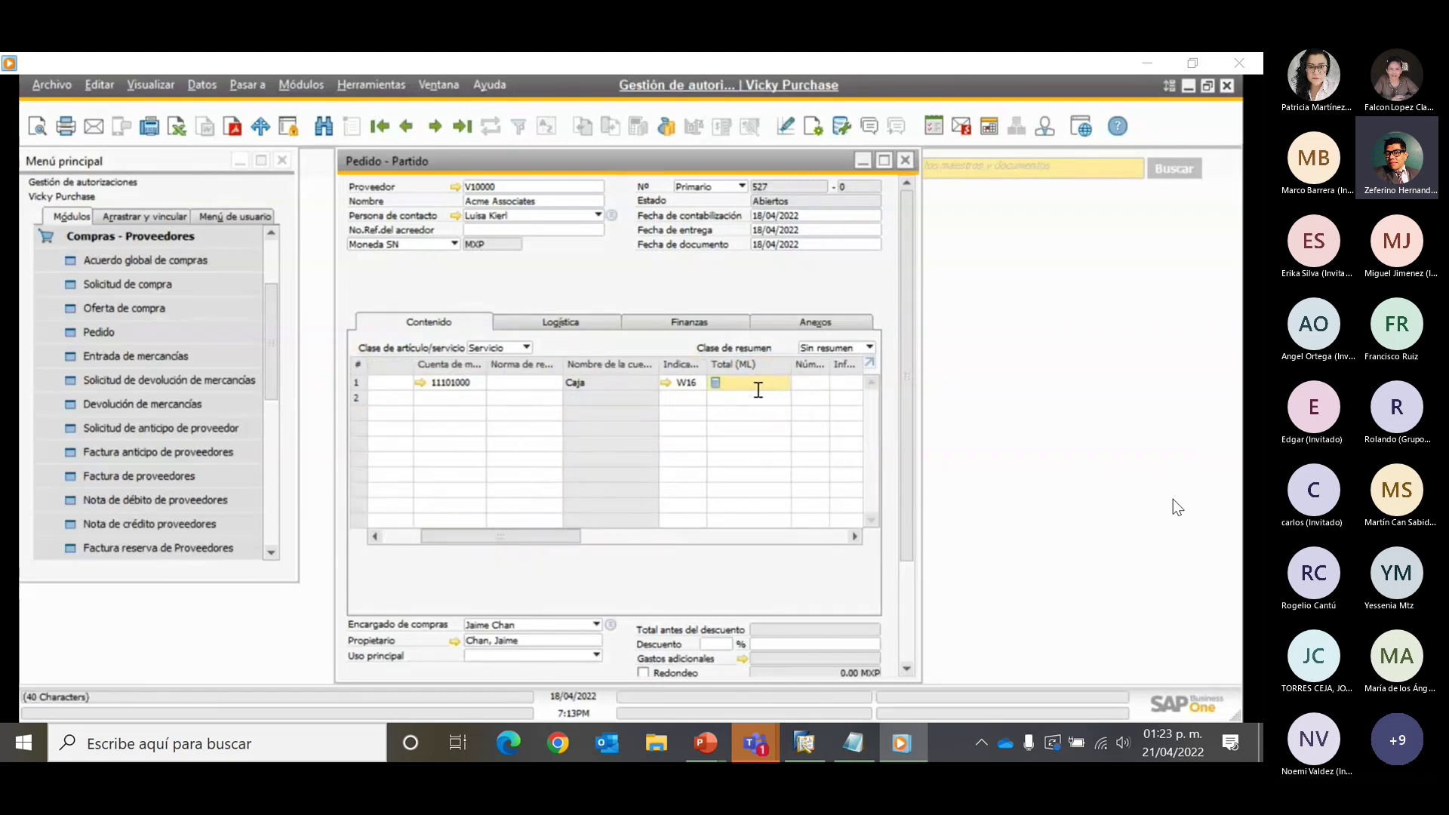
{"action": "type", "text": "300"}
{"action": "key", "text": "Tab"}
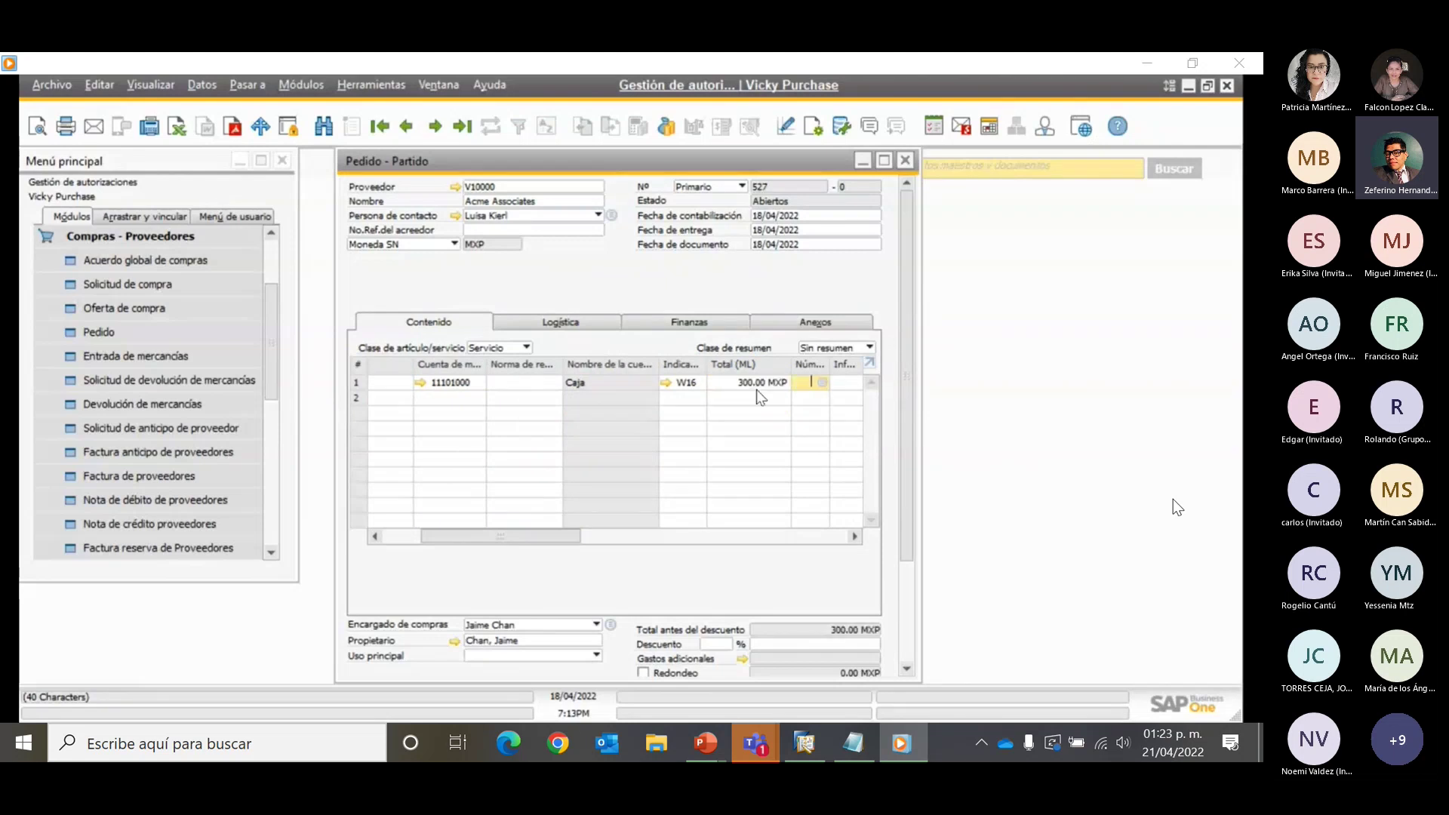
Add the service order and submit its document generation request with the comment Autorizar pago de servicio
{"action": "scroll", "coordinate": [910, 375], "scroll_direction": "down", "scroll_amount": 3}
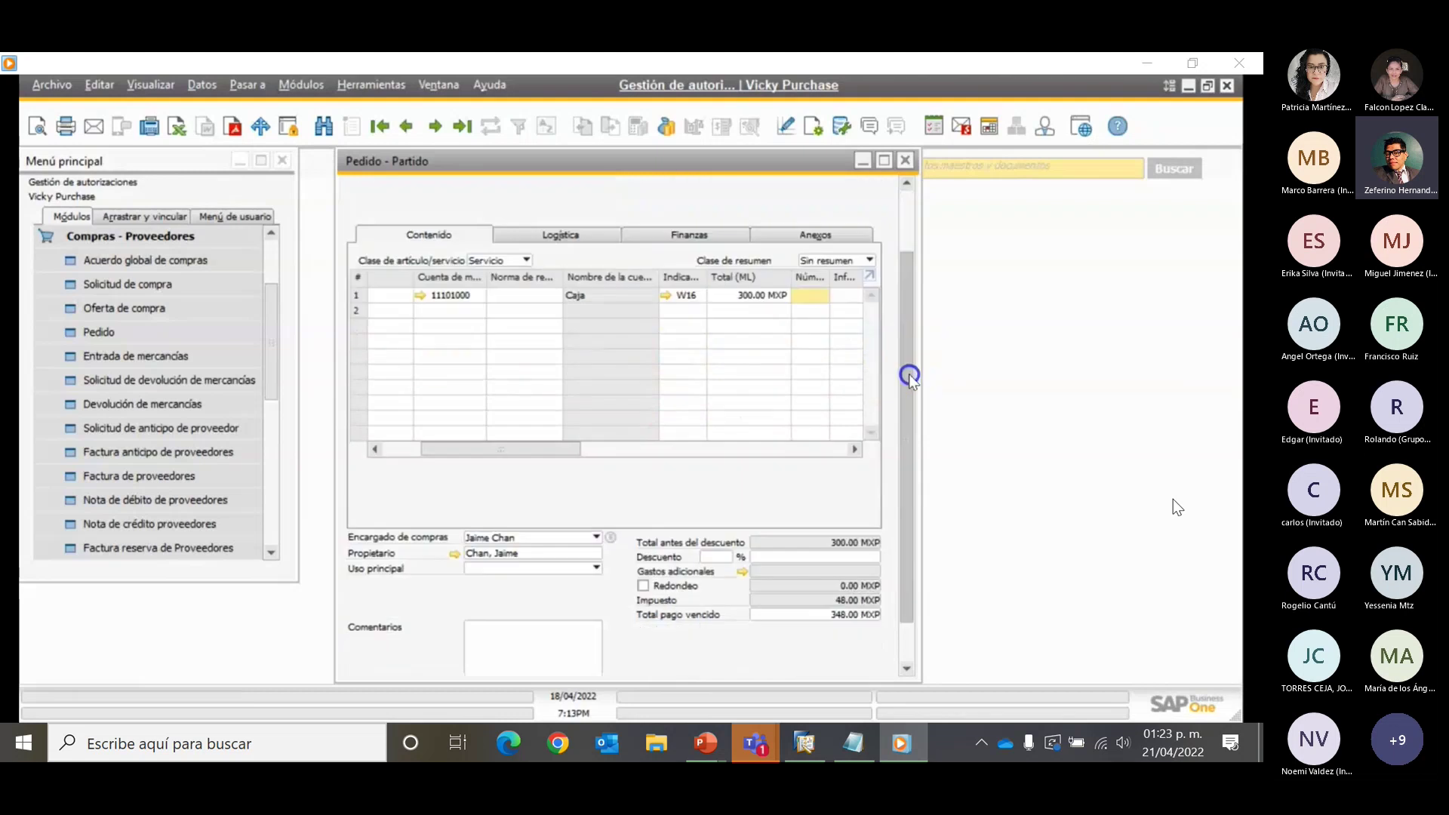
{"action": "scroll", "coordinate": [910, 375], "scroll_direction": "down", "scroll_amount": 1}
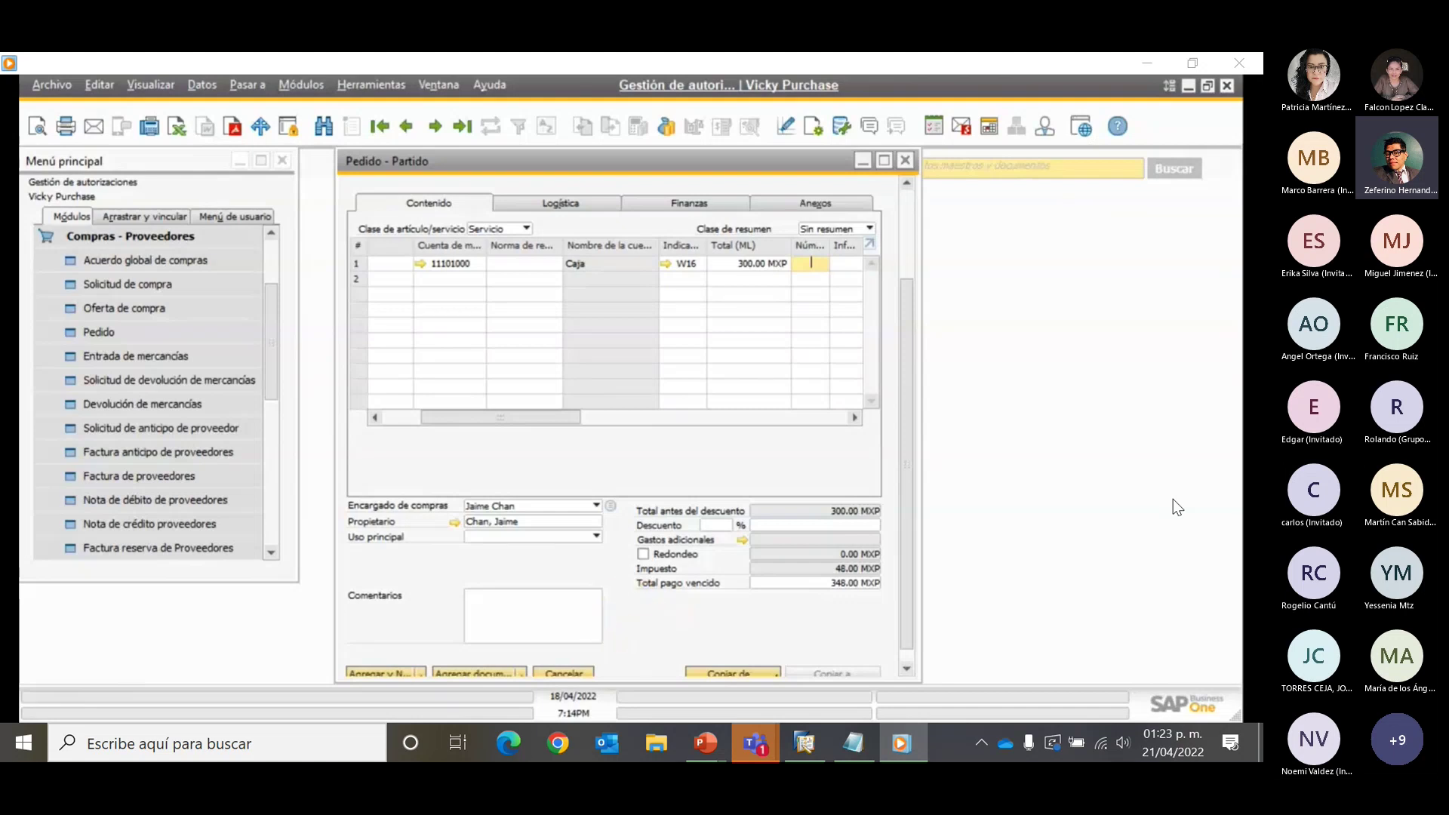
{"action": "left_click", "coordinate": [385, 674]}
{"action": "left_click", "coordinate": [386, 673]}
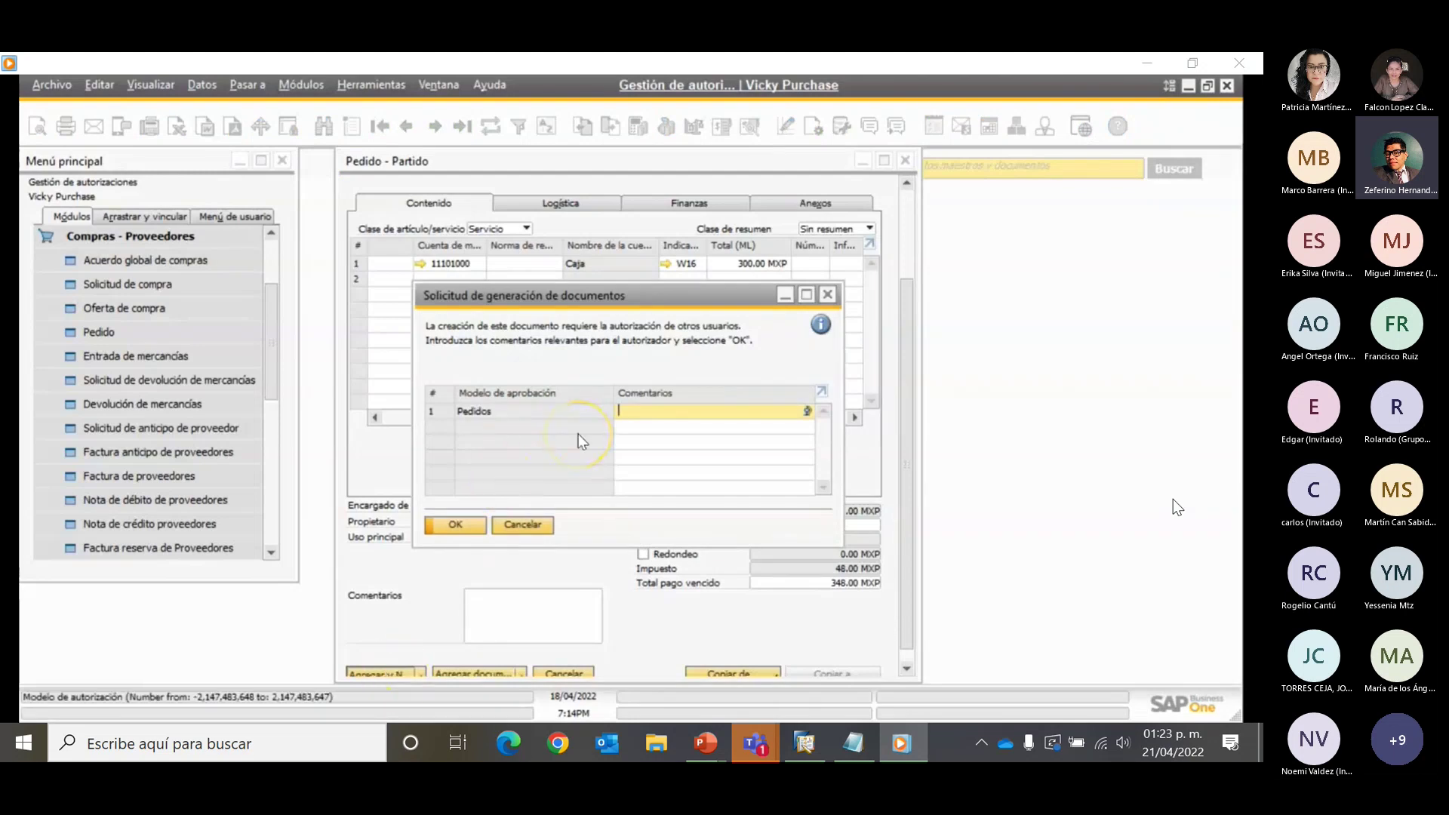
{"action": "left_click", "coordinate": [661, 411]}
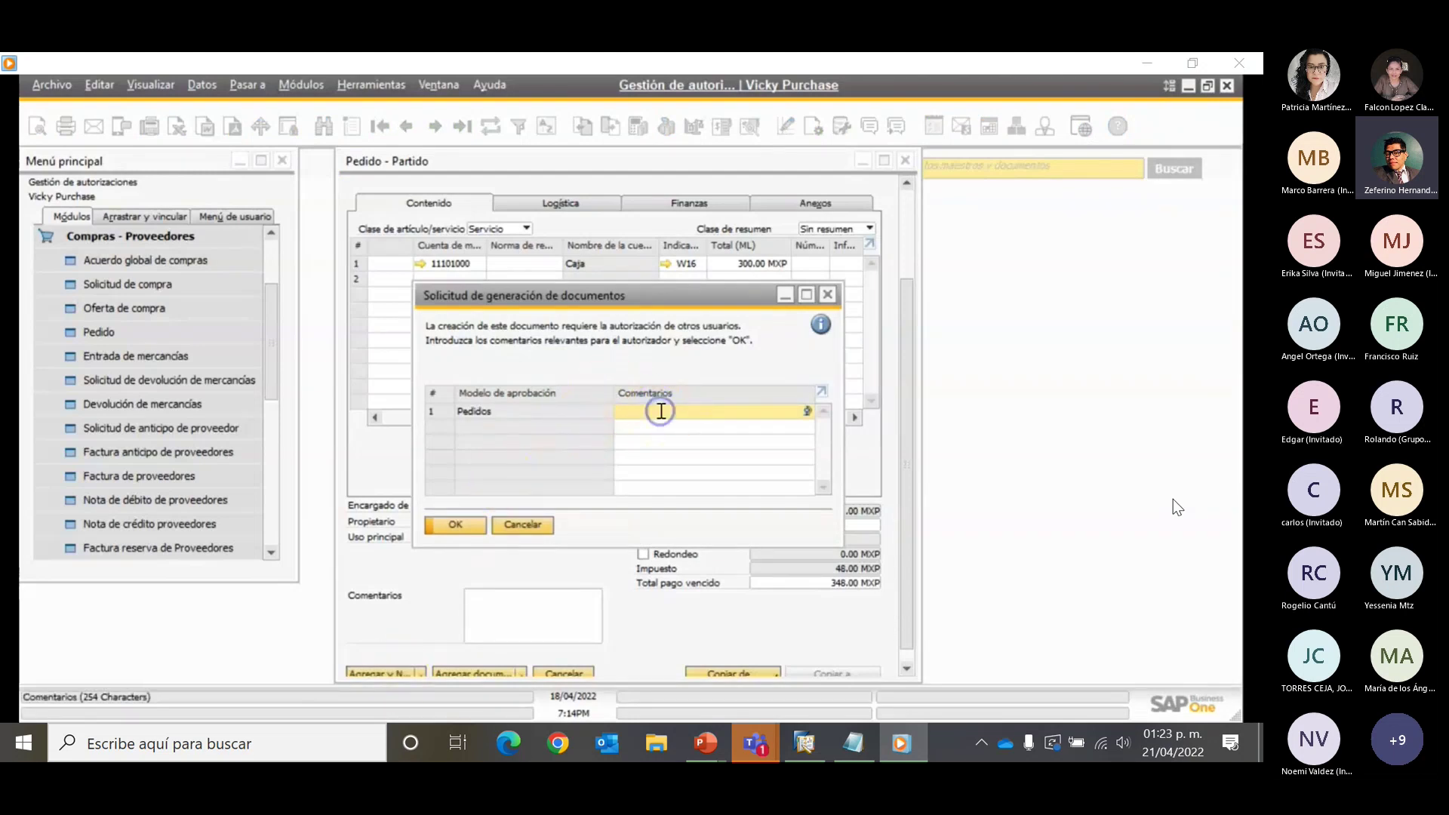
{"action": "type", "text": "Autorizar ca"}
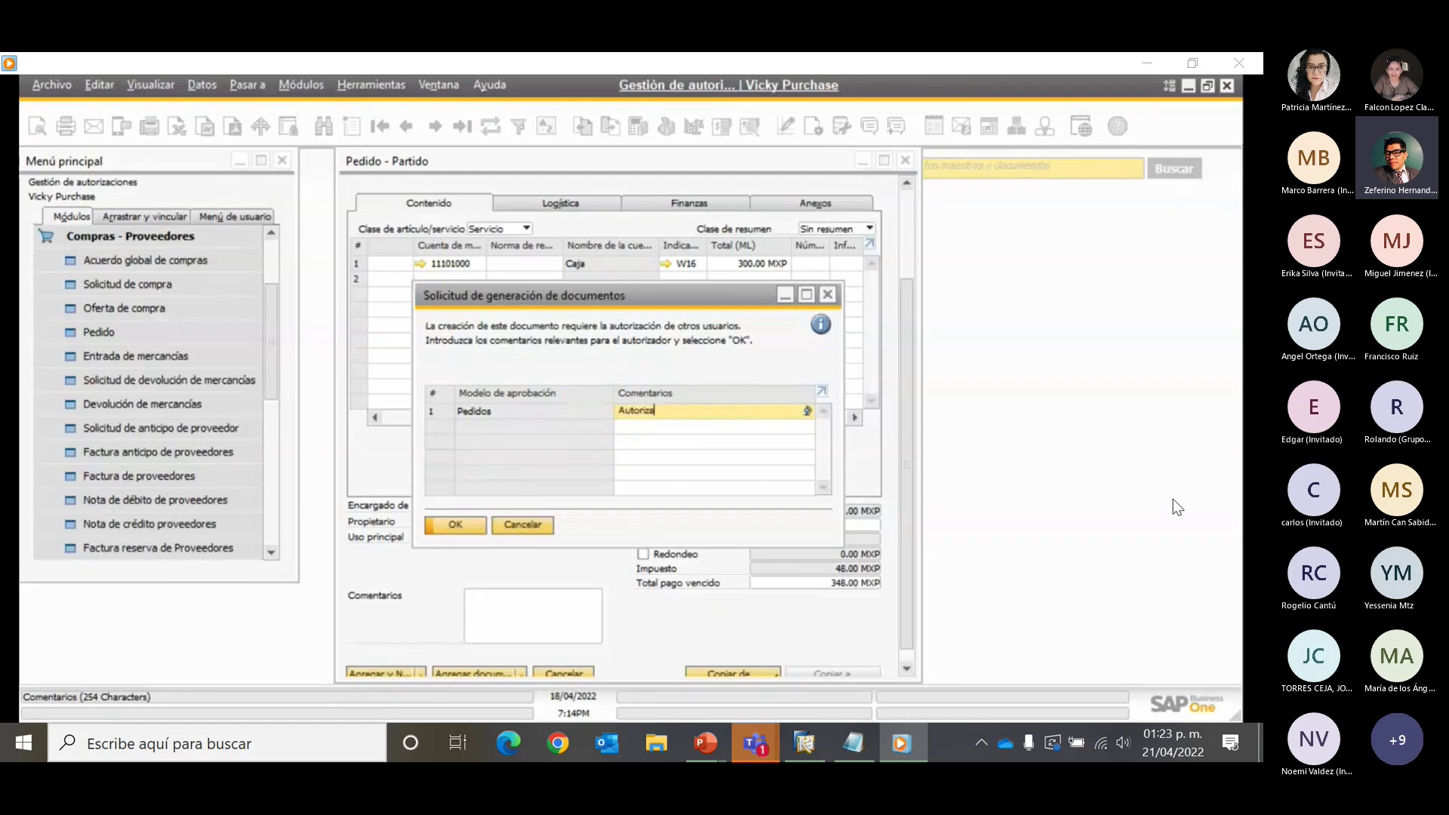
{"action": "key", "text": "BackSpace"}
{"action": "key", "text": "BackSpace"}
{"action": "type", "text": "pg"}
{"action": "key", "text": "BackSpace"}
{"action": "type", "text": "ago de servicio"}
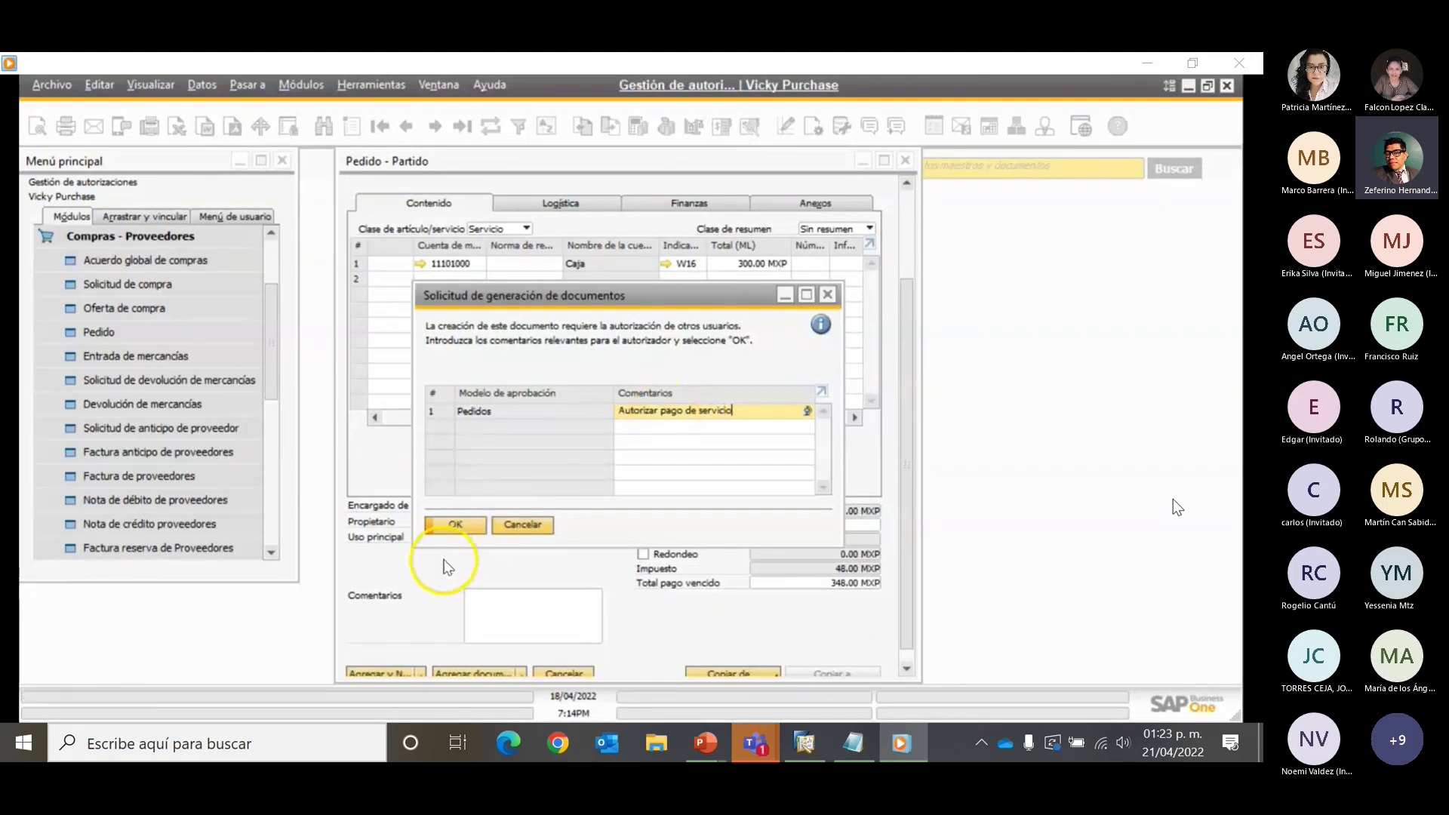
{"action": "left_click", "coordinate": [456, 524]}
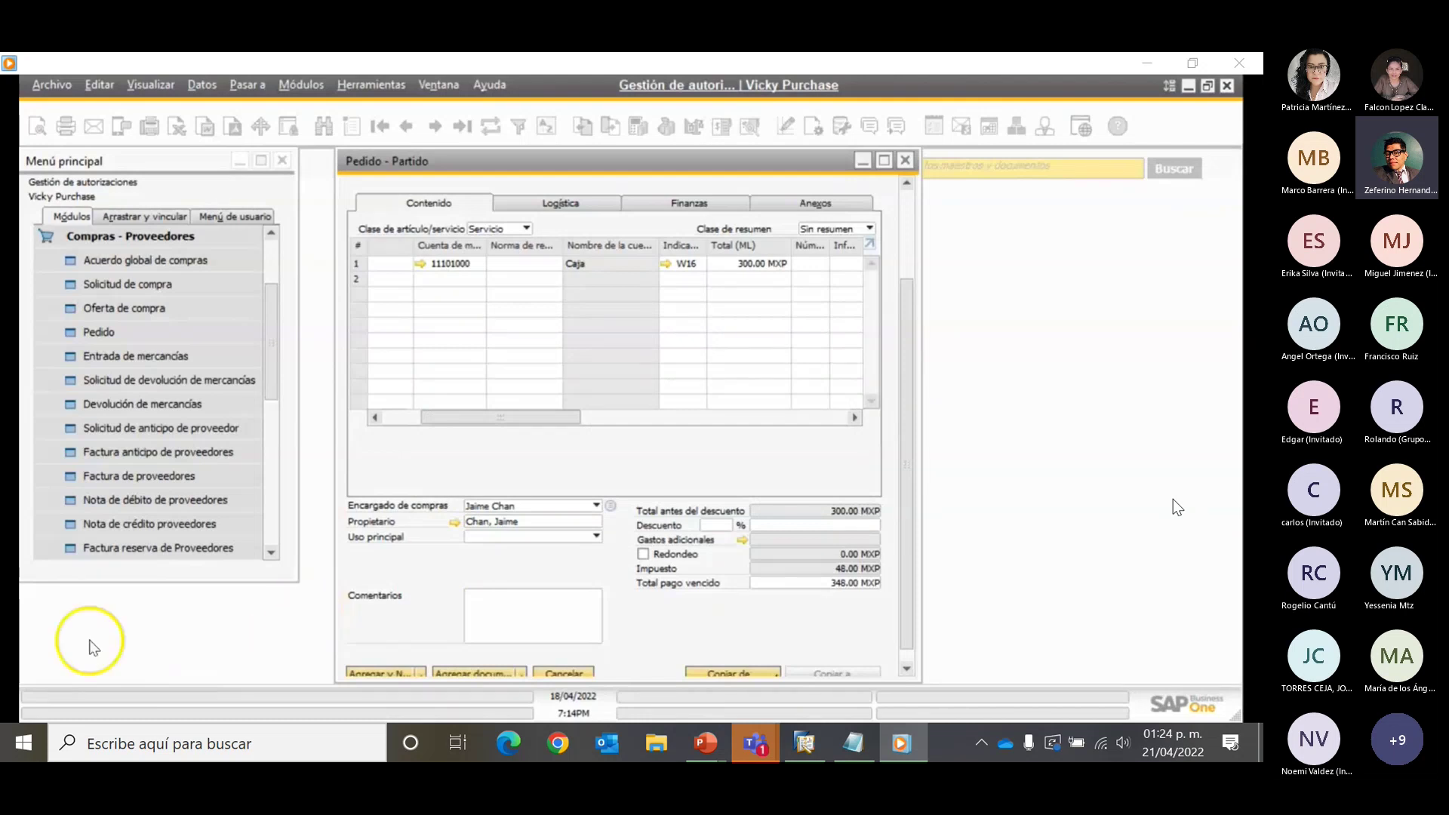
{"action": "left_click", "coordinate": [381, 673]}
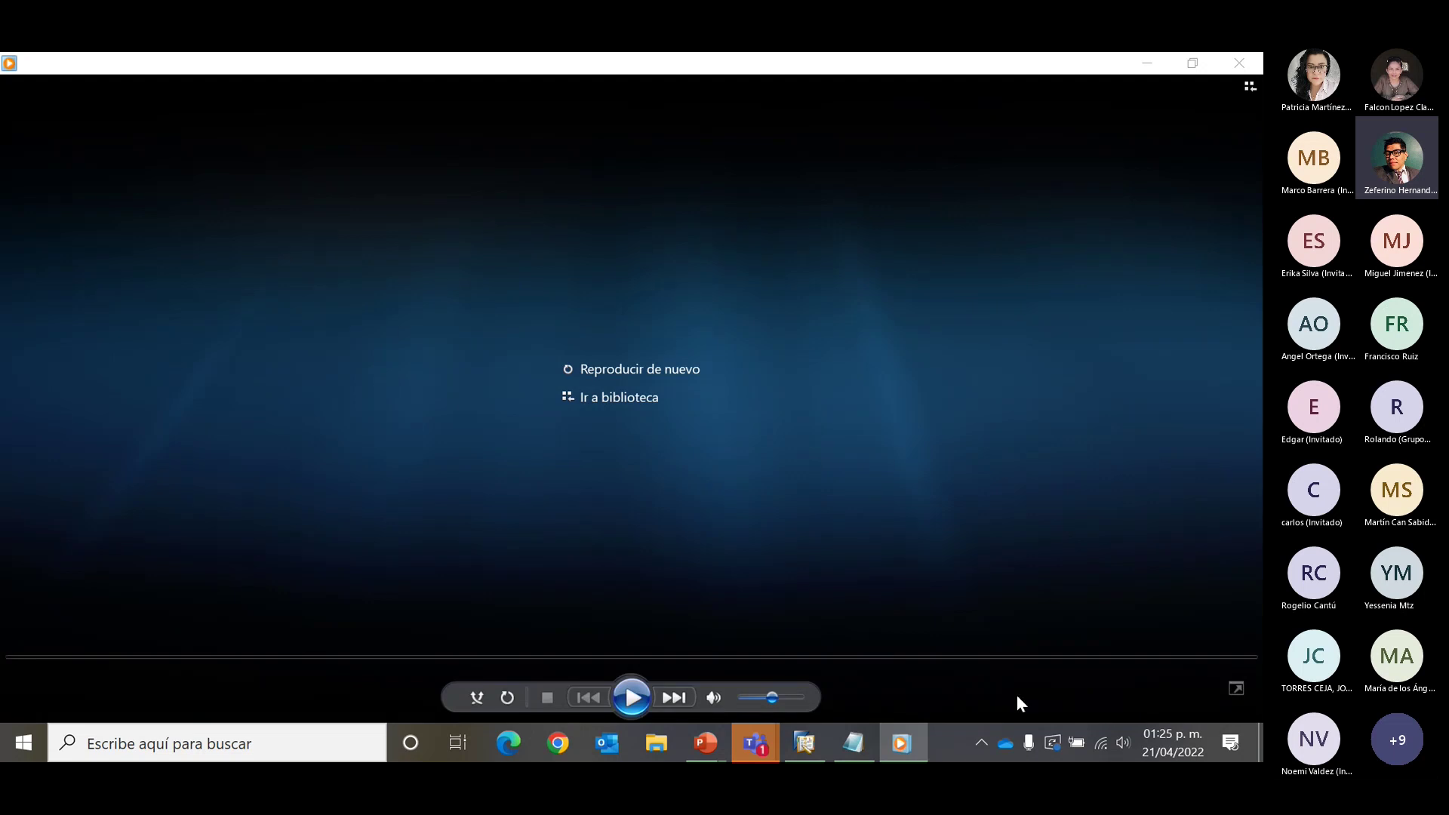
Switch to the PowerPoint presentation and advance past Caso práctico to the Puntos clave slide
{"action": "mouse_move", "coordinate": [706, 743]}
{"action": "left_click", "coordinate": [785, 649]}
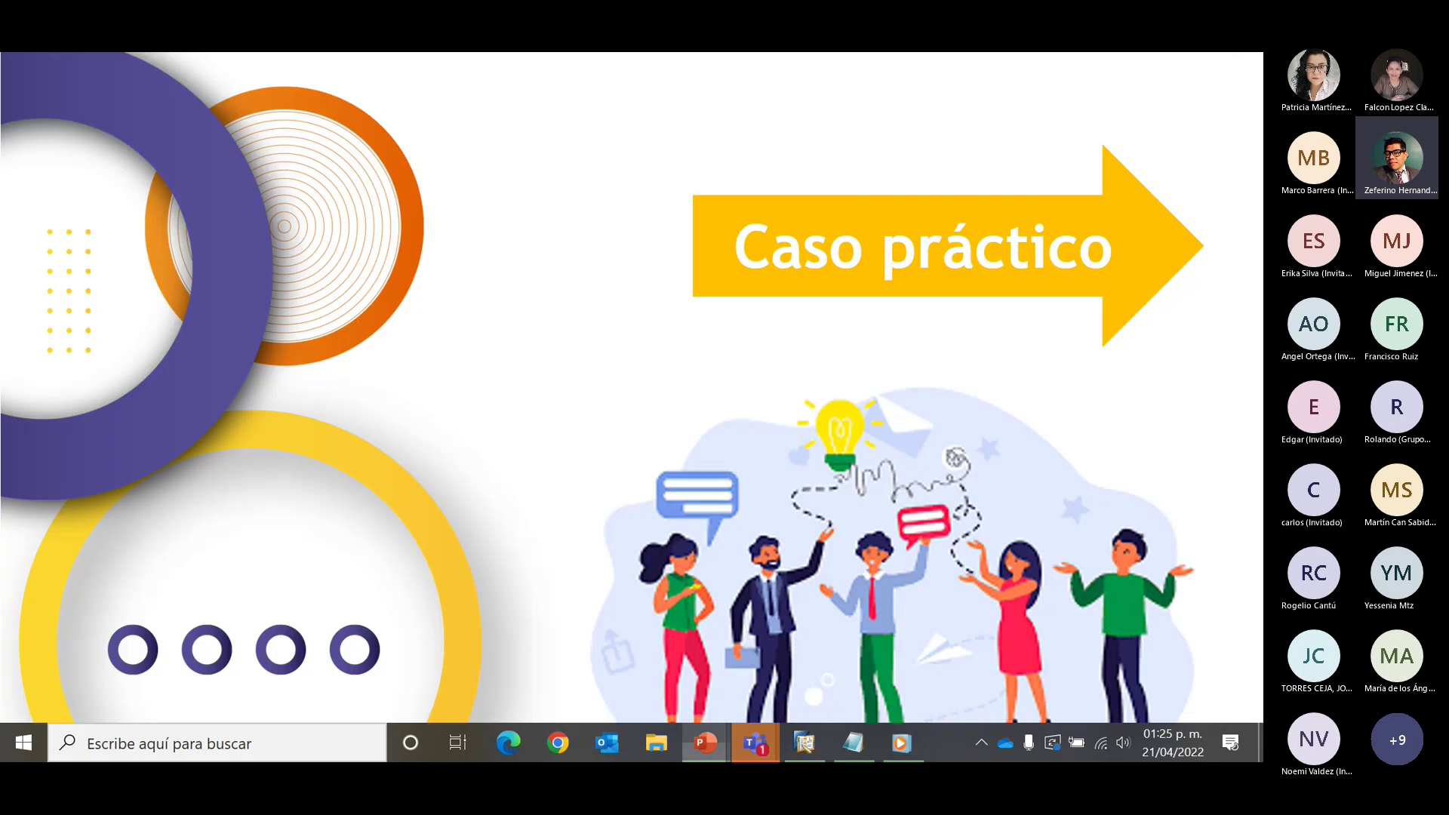
{"action": "key", "text": "Right"}
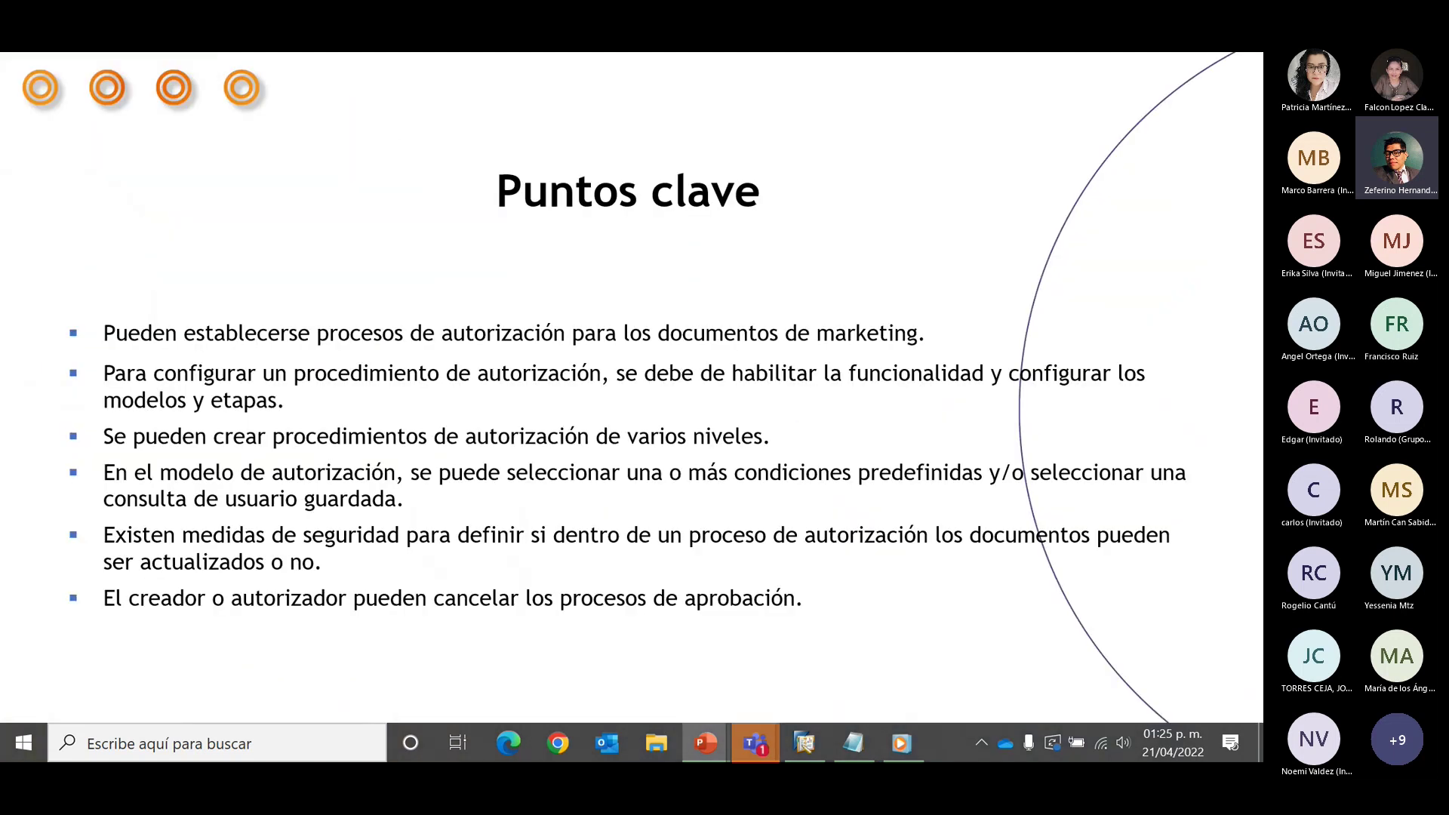